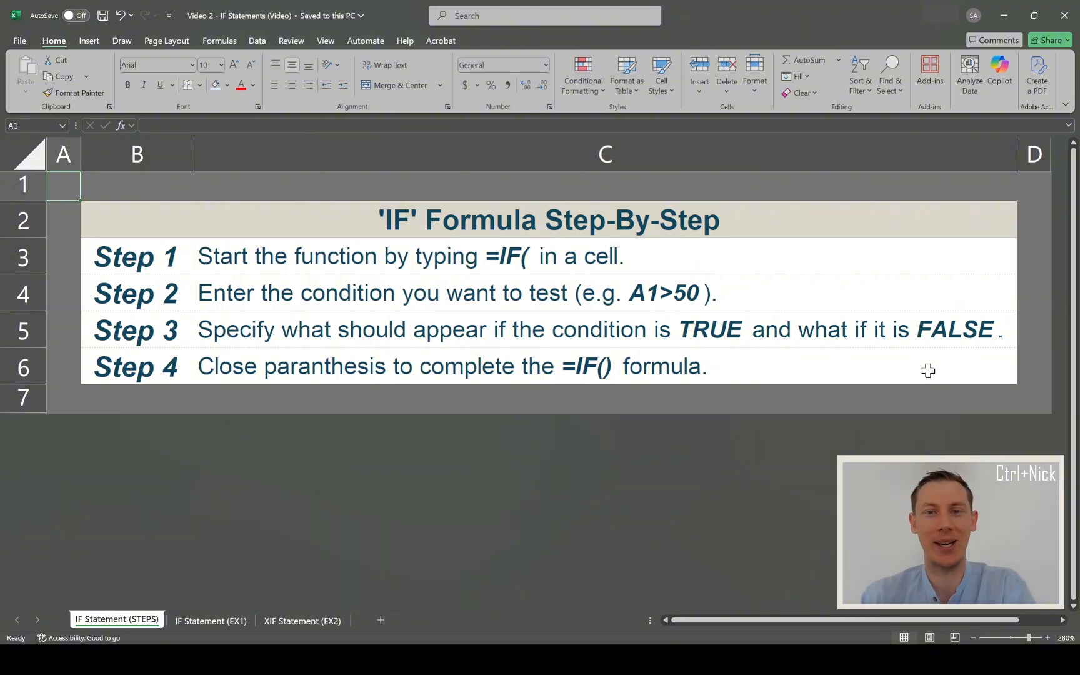
Read Steps 1 and 2 of the 'IF' Formula Step-By-Step table on the IF Statement (STEPS) sheet
left_click(142, 264)
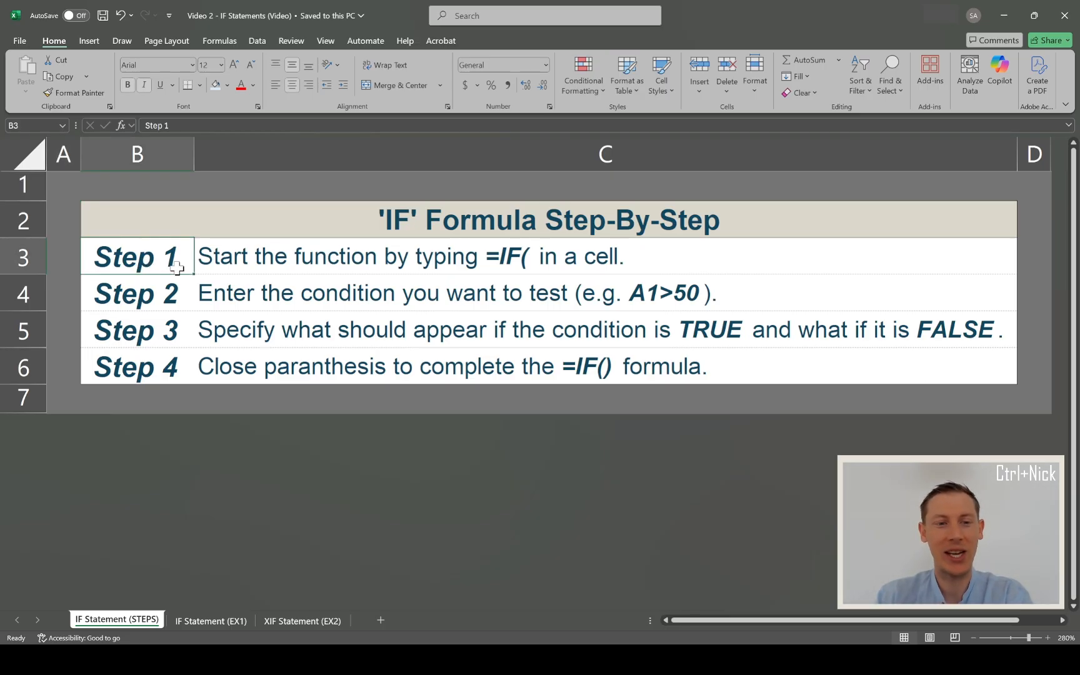
left_click(235, 260)
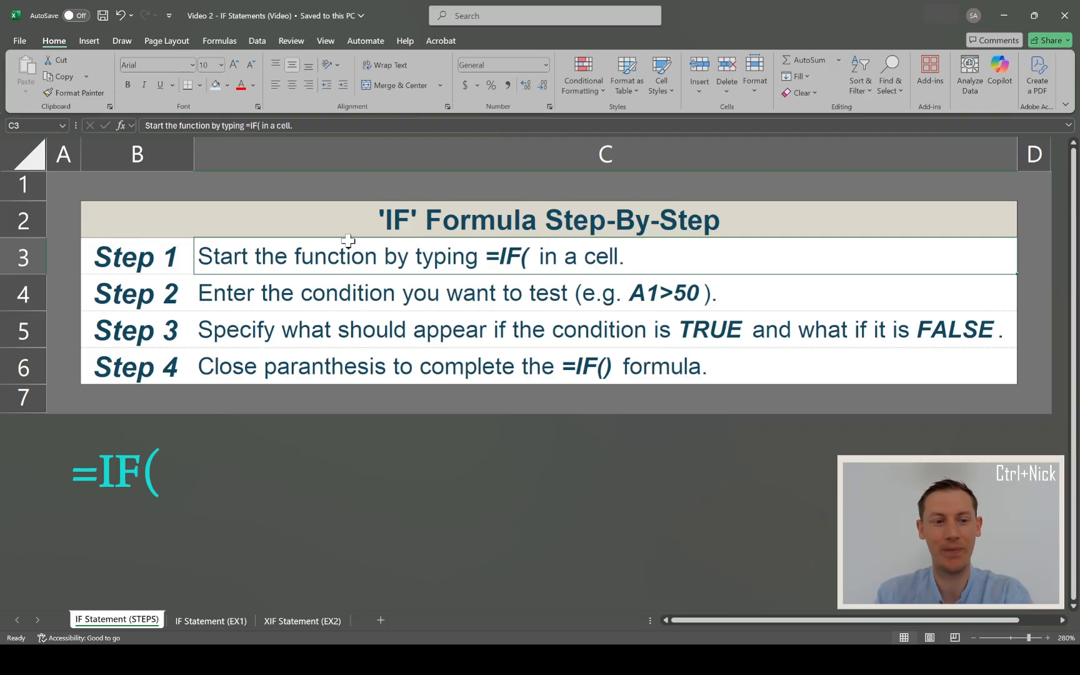
left_click(124, 286)
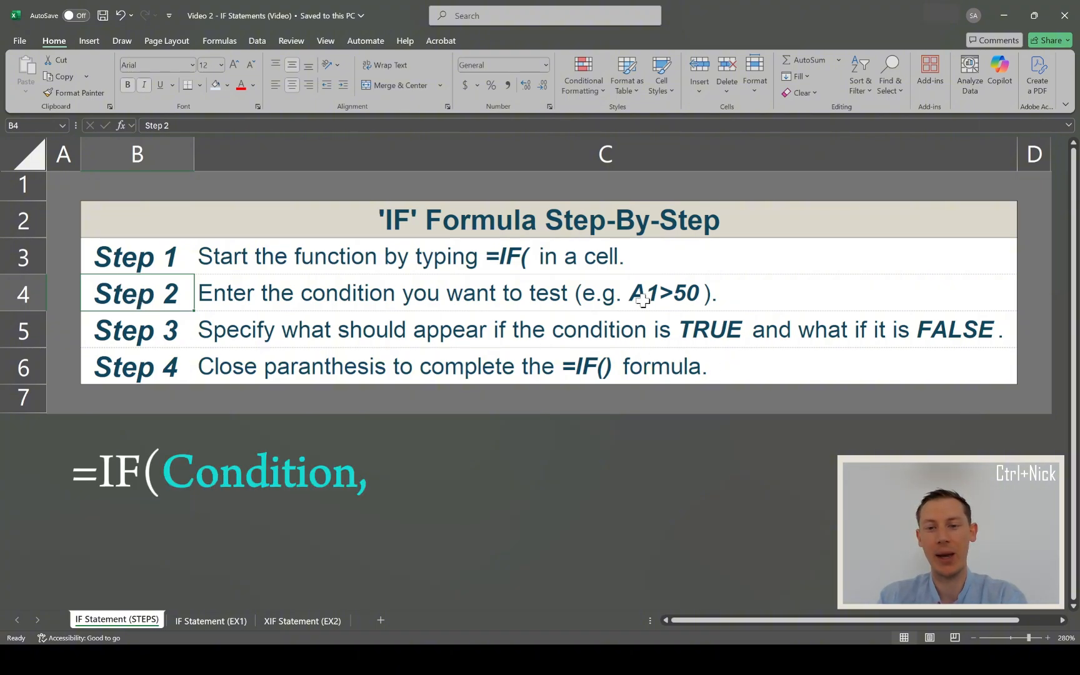
left_click(70, 191)
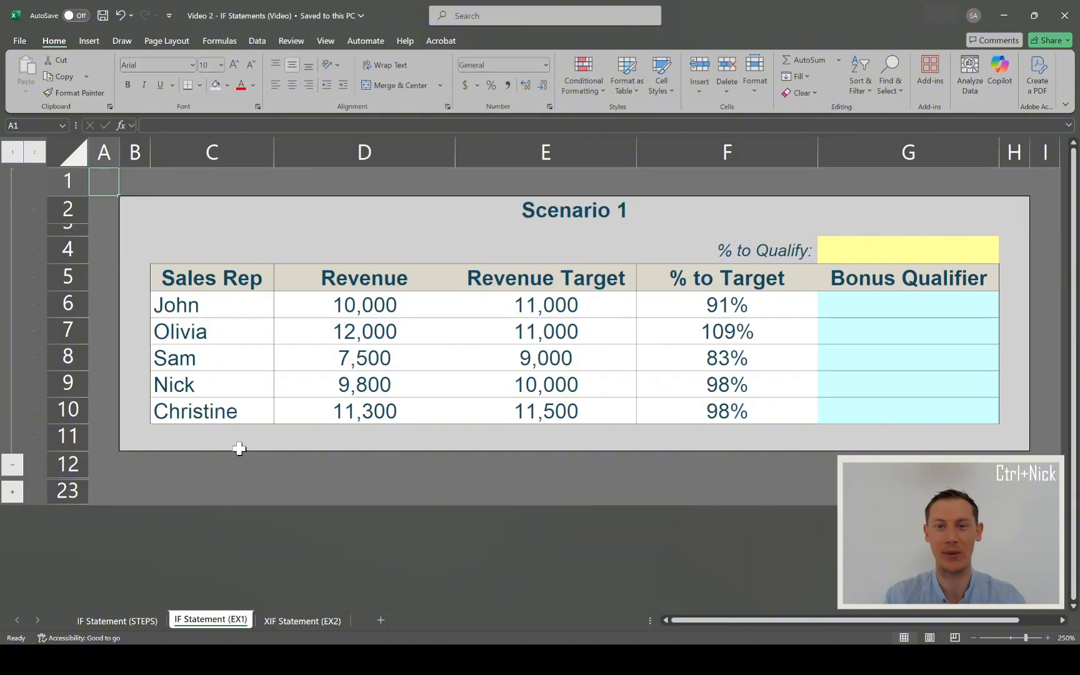
Examine the sales reps, revenue and revenue targets in the Scenario 1 table on the IF Statement (EX1) sheet
left_click(121, 227)
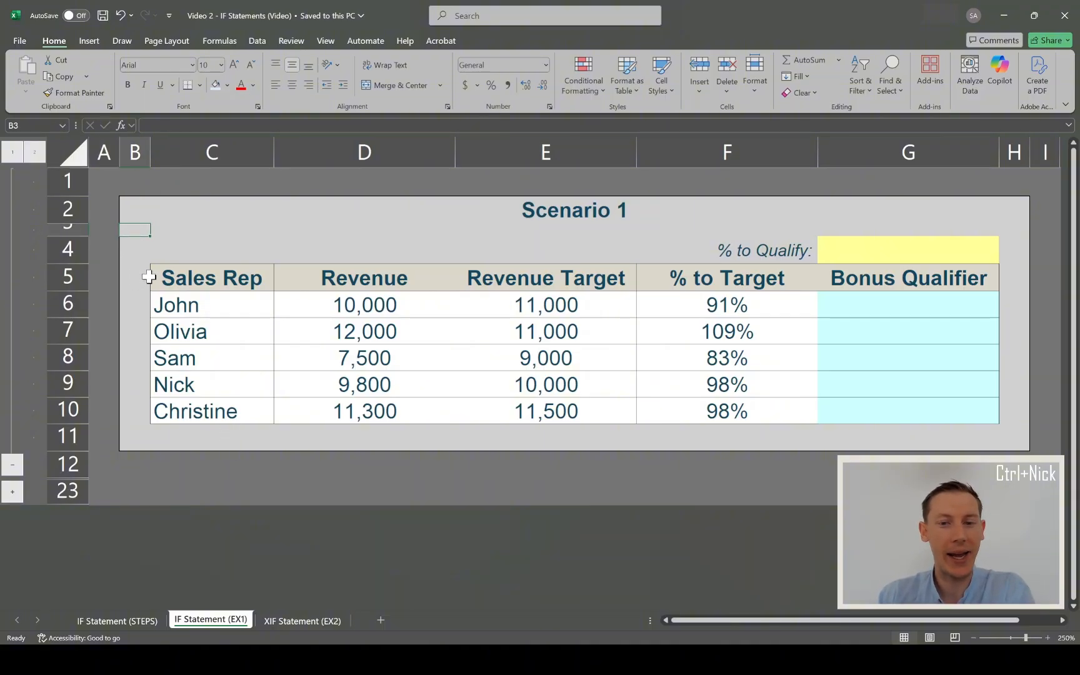
left_click(489, 218)
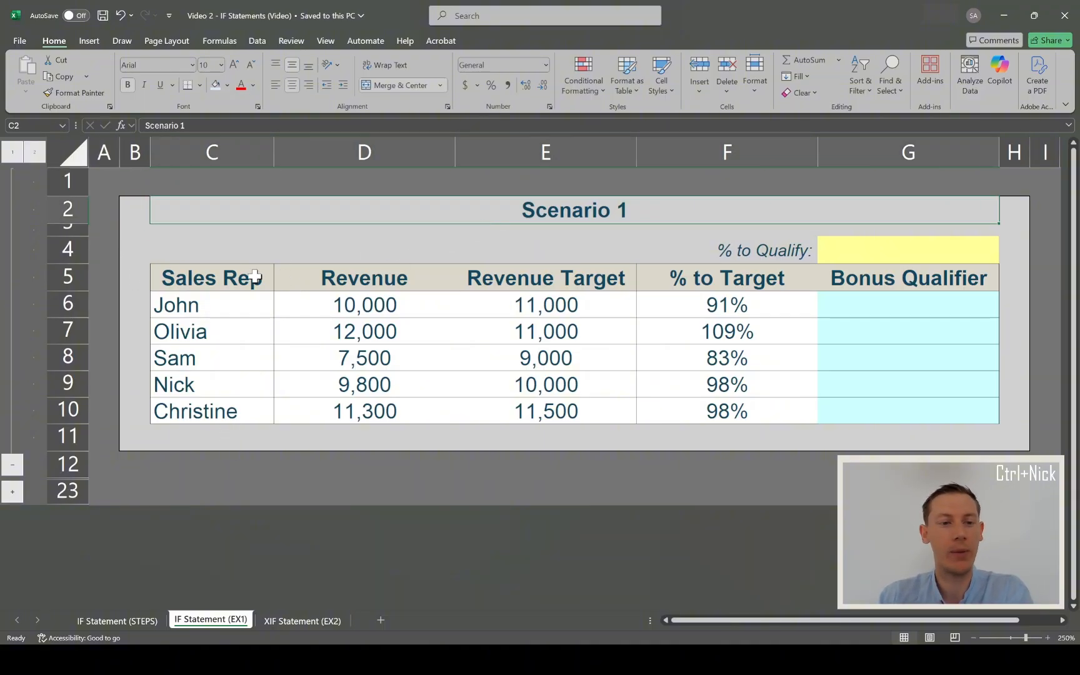
left_click_drag(213, 311, 208, 410)
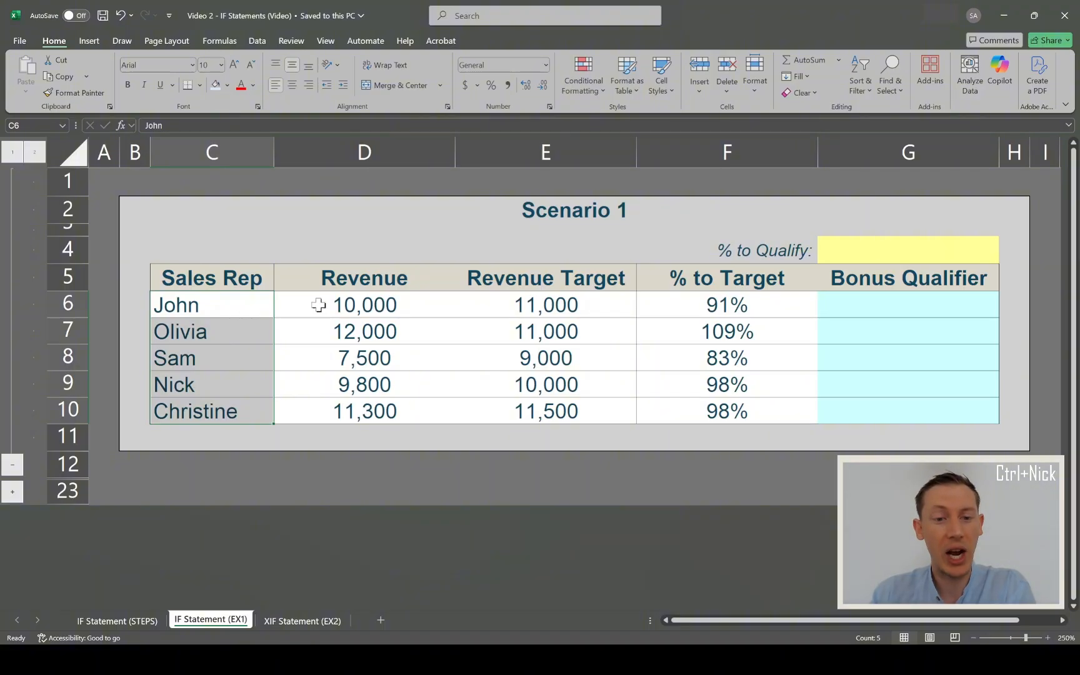
left_click(319, 305)
left_click(305, 334)
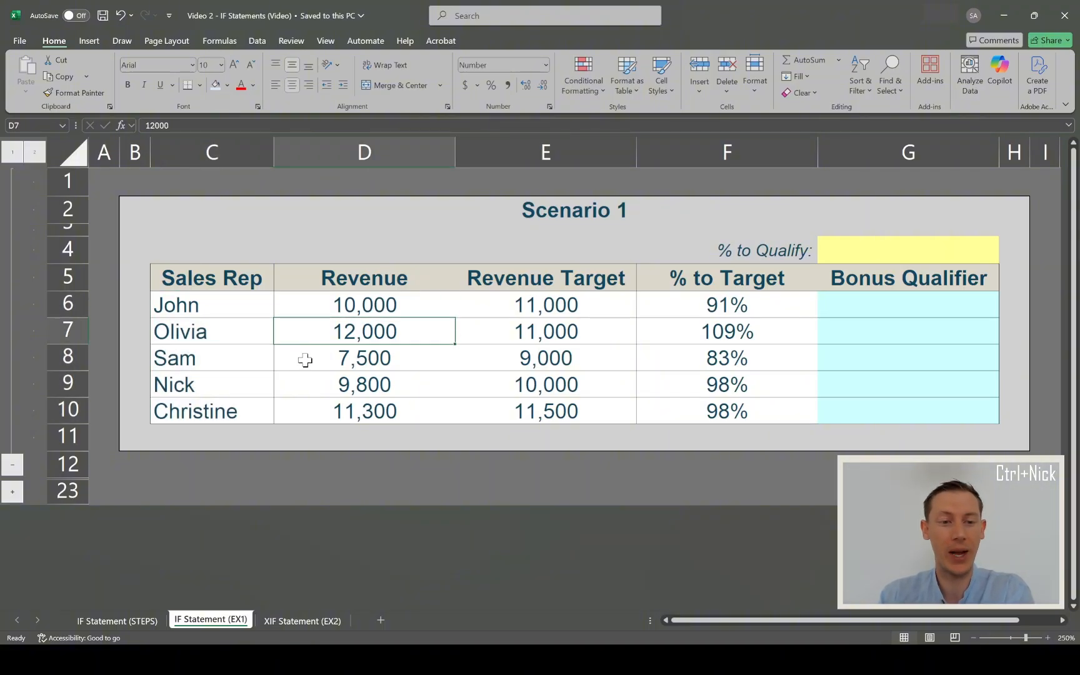
left_click(304, 359)
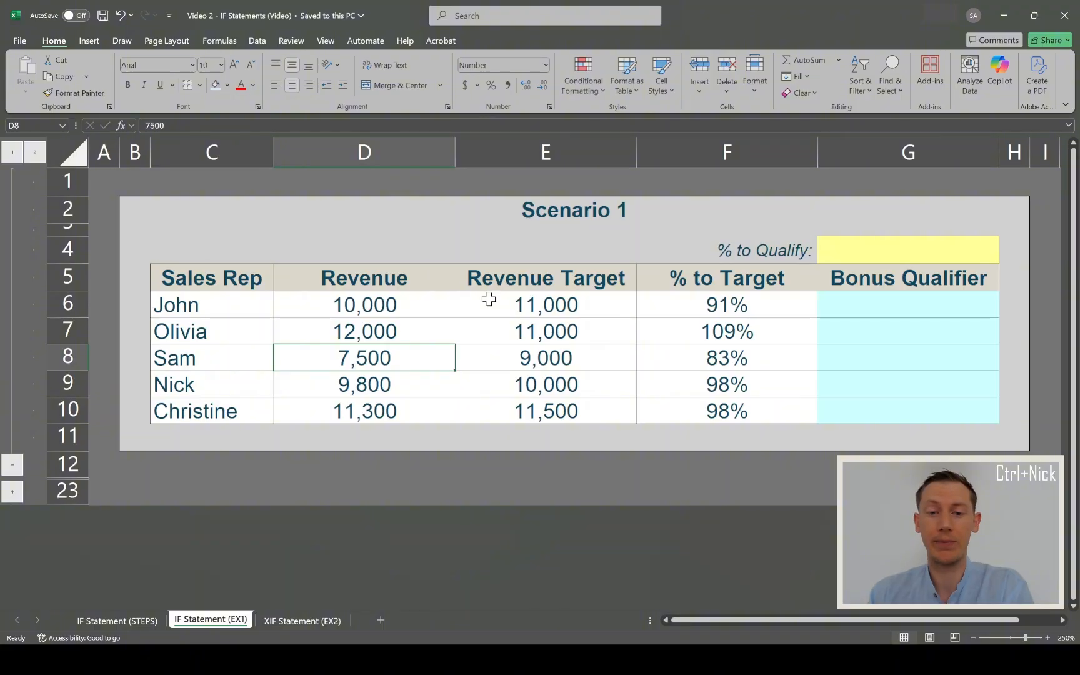
left_click_drag(489, 300, 488, 335)
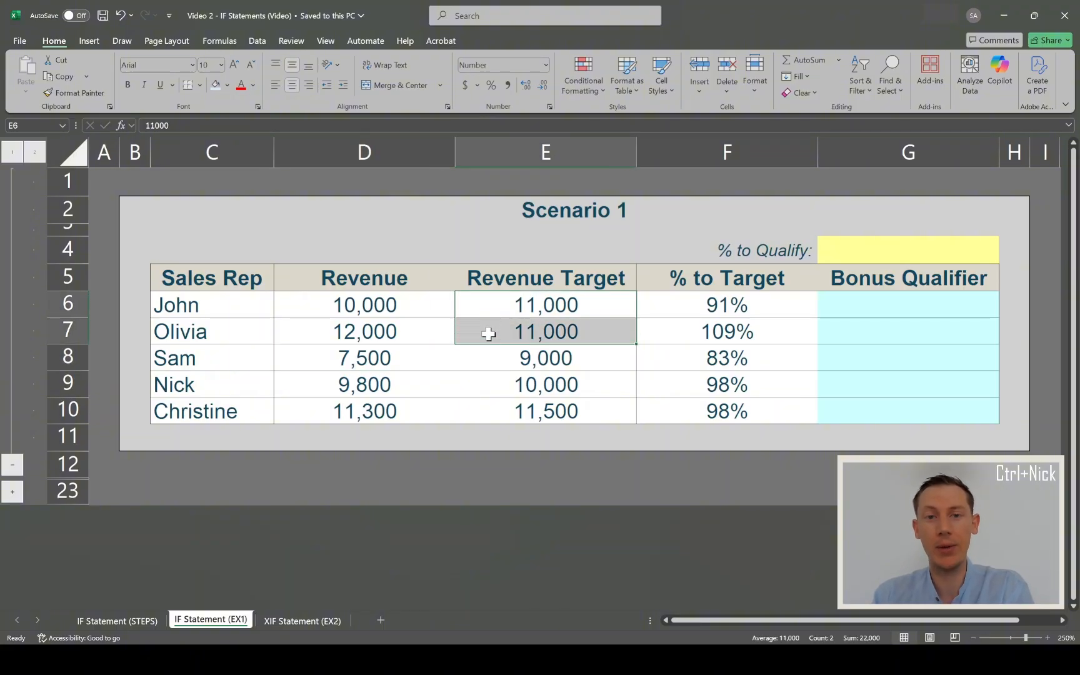
left_click(488, 363)
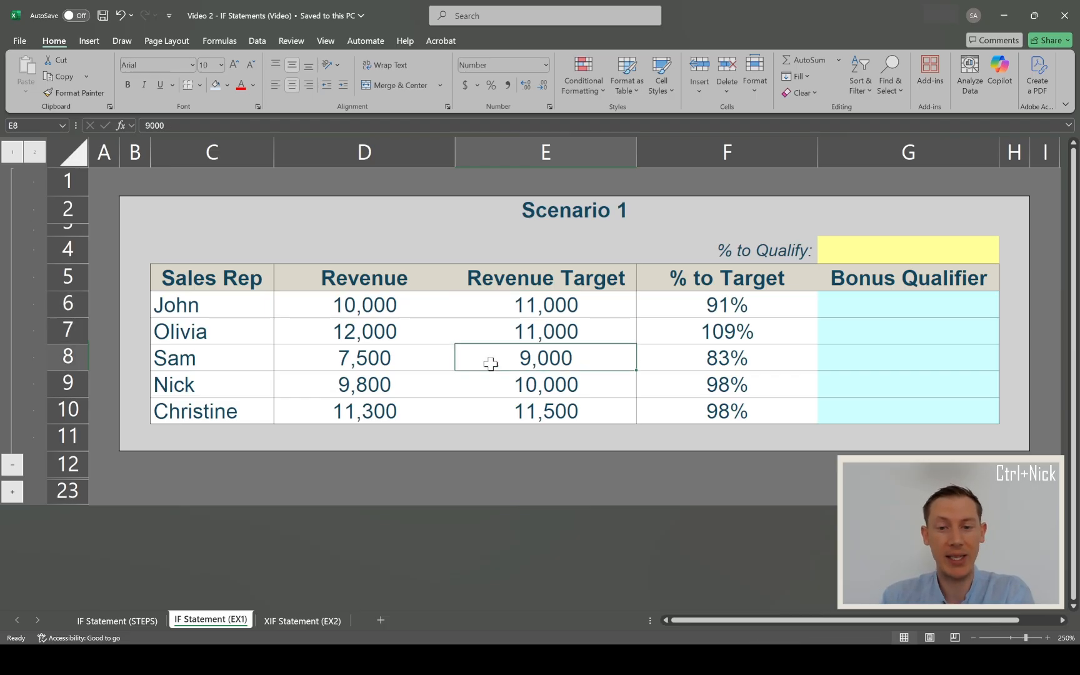
left_click(494, 387)
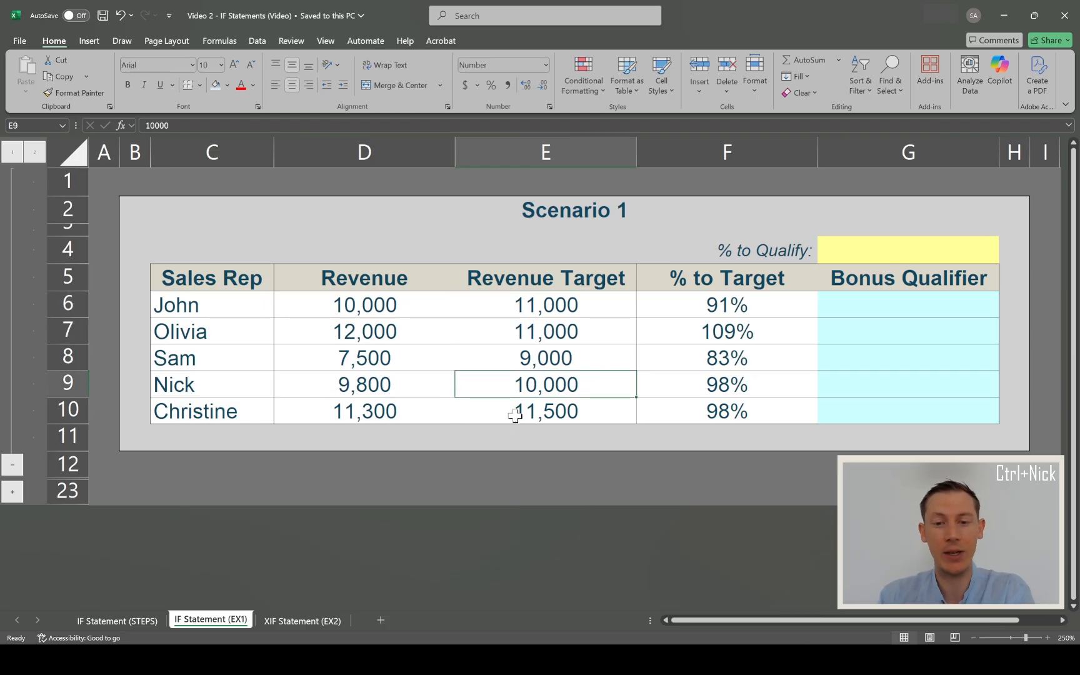
left_click(512, 414)
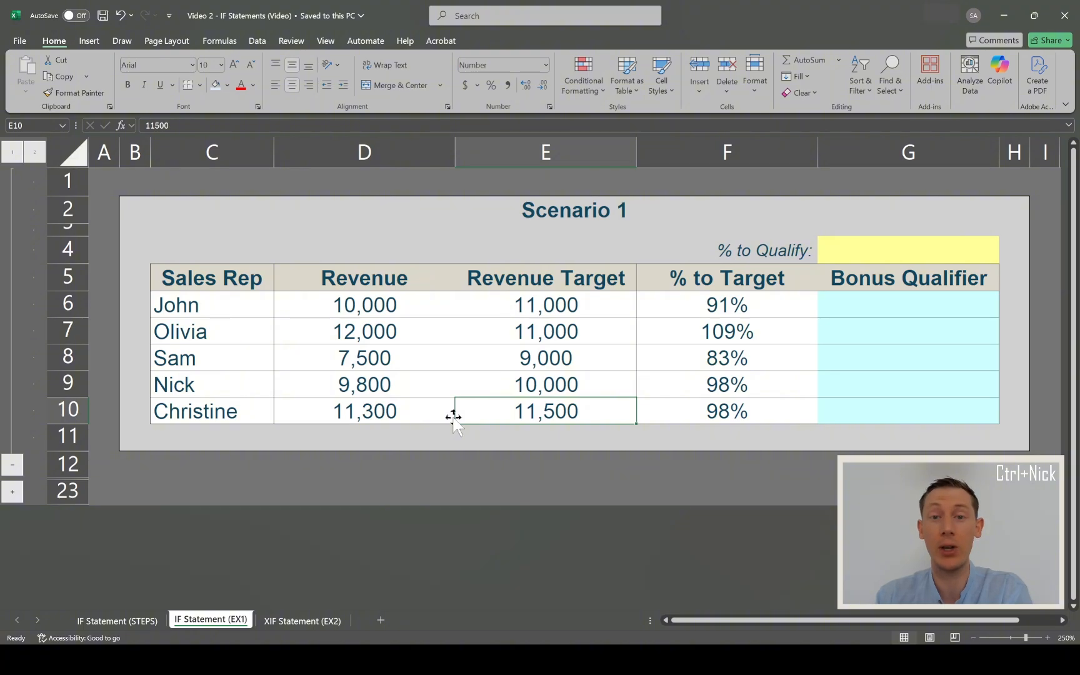
Review the % to Target column and inspect which cells the formula in F6 refers to
left_click(658, 310)
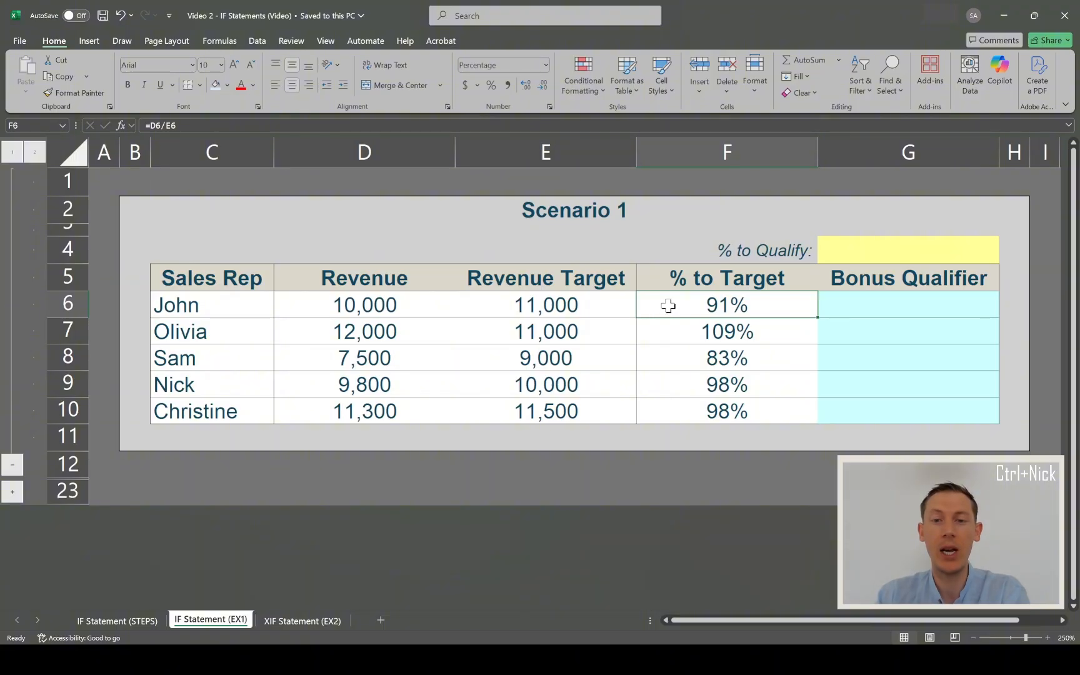
left_click_drag(668, 303, 677, 403)
left_click(699, 310)
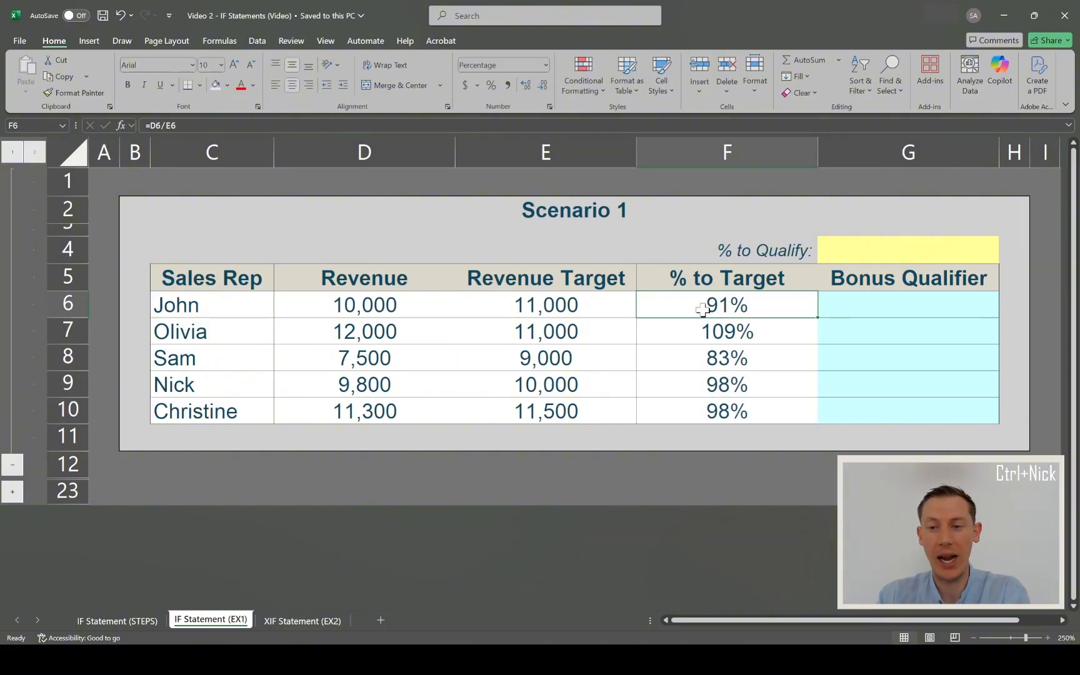
double_click(697, 308)
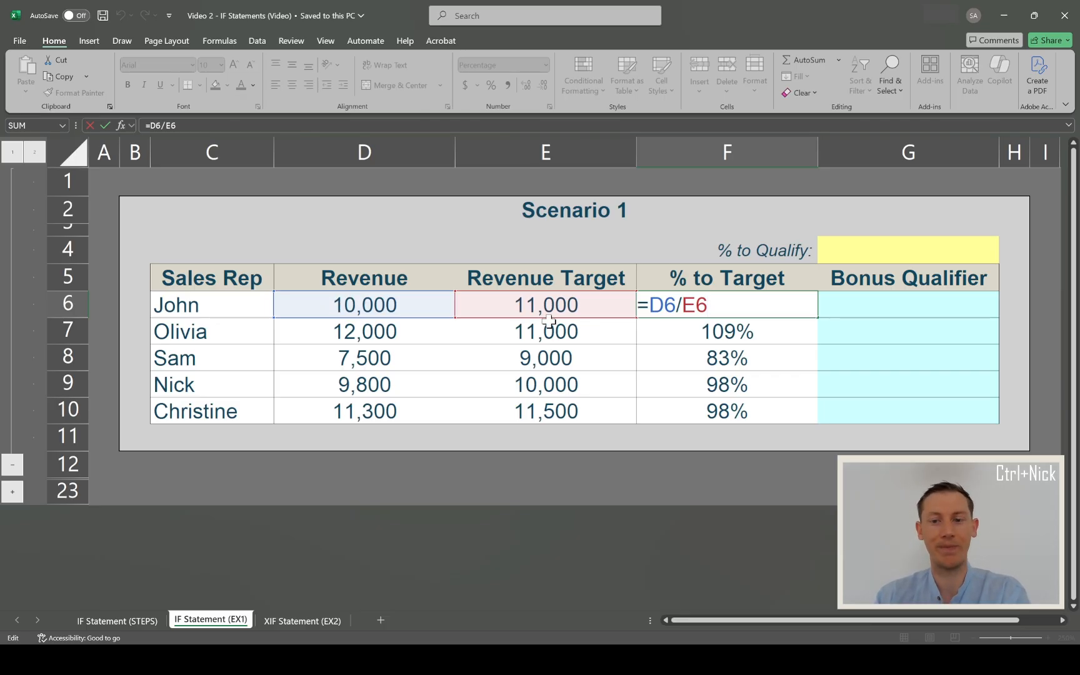
key("Return")
Begin an IF formula in G6, the first Bonus Qualifier cell, with the condition F6>=100%
key("Up")
key("Right")
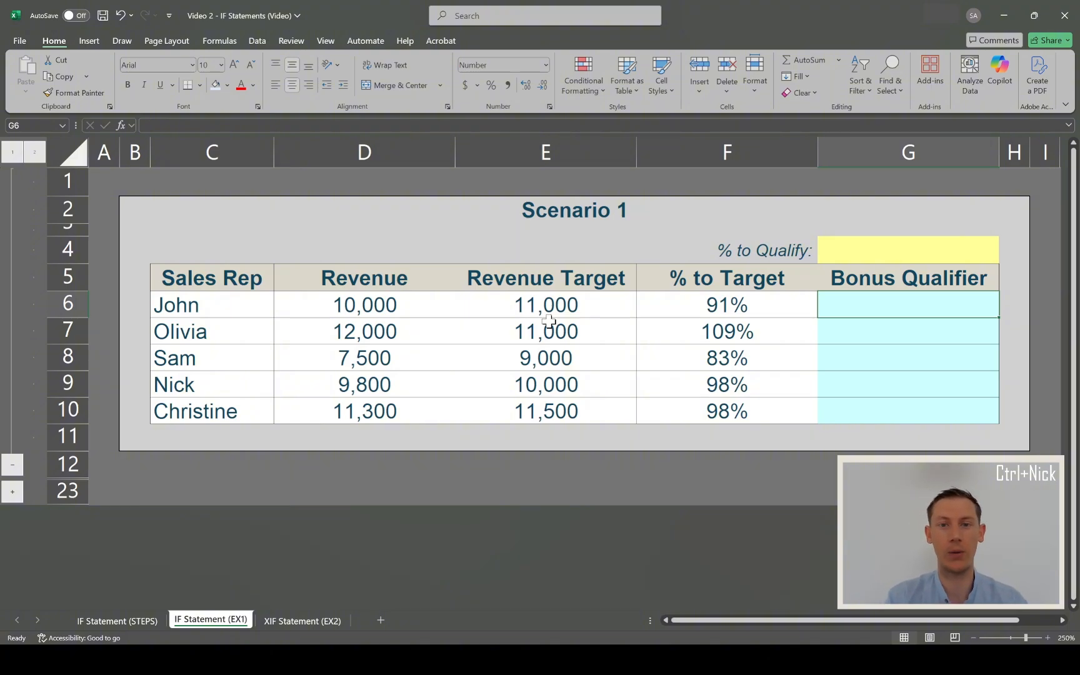
type("=")
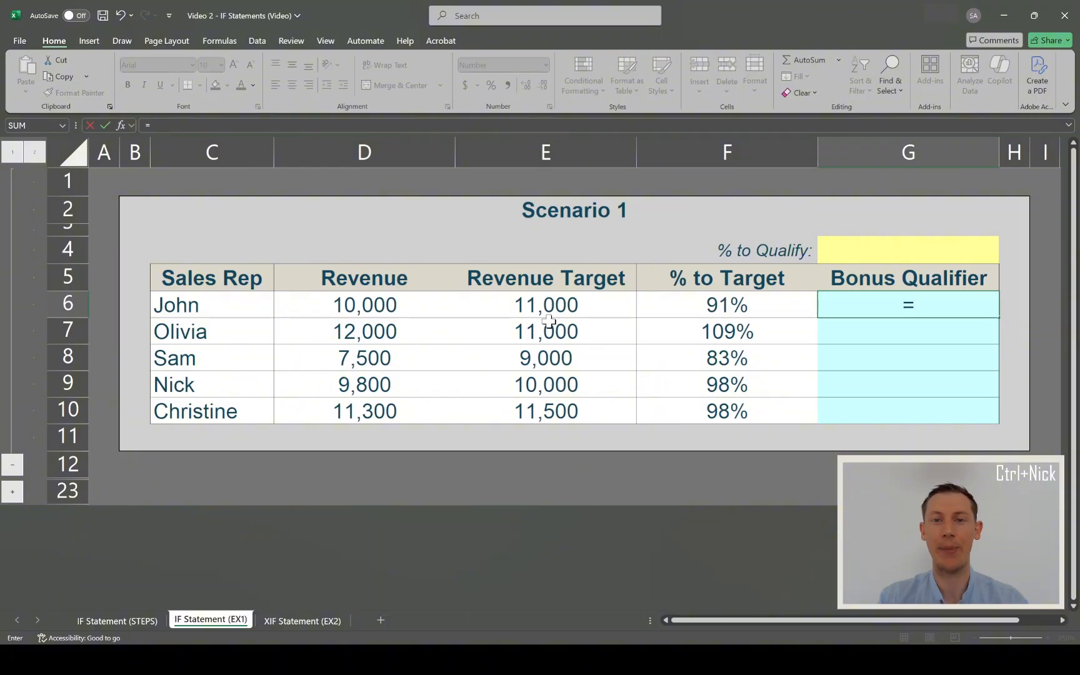
type("if")
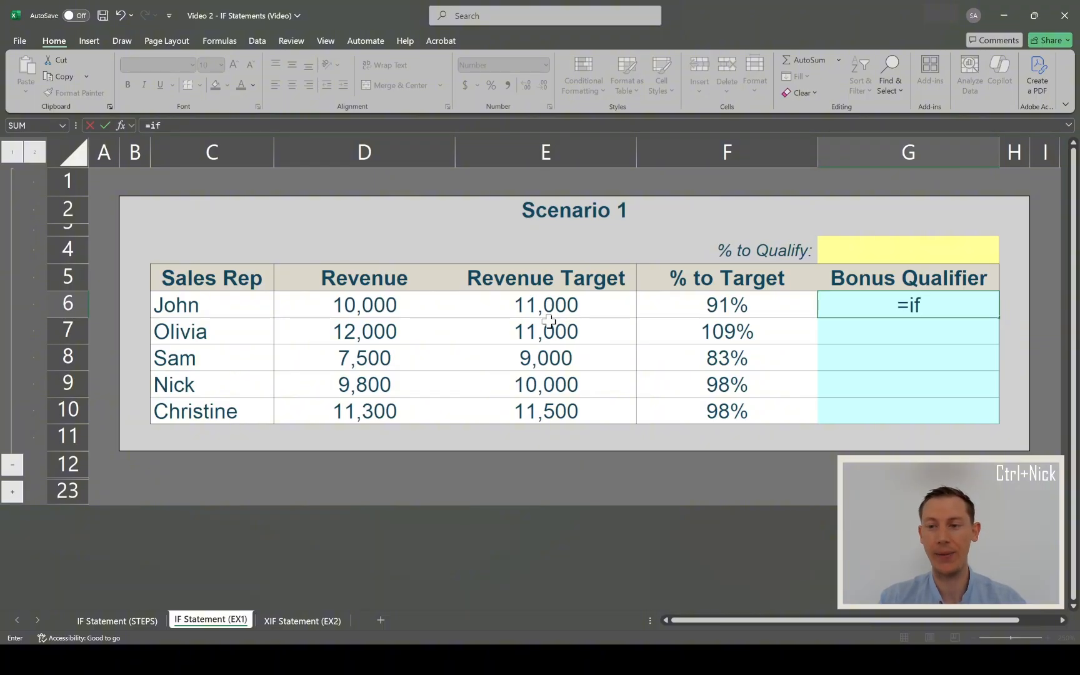
type("(")
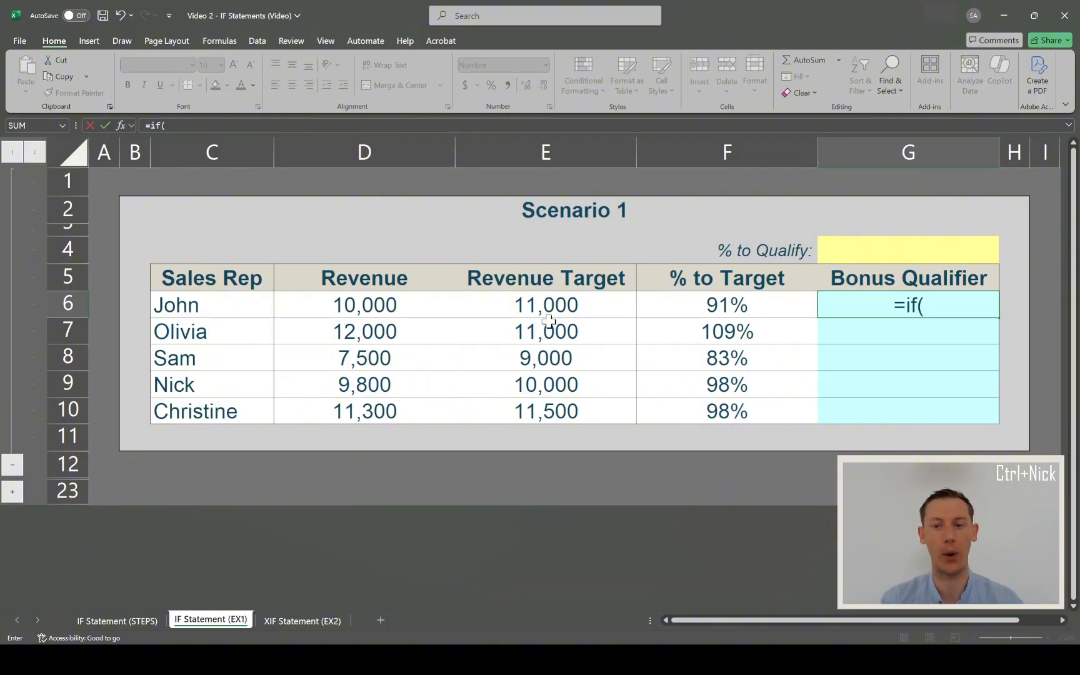
left_click(696, 301)
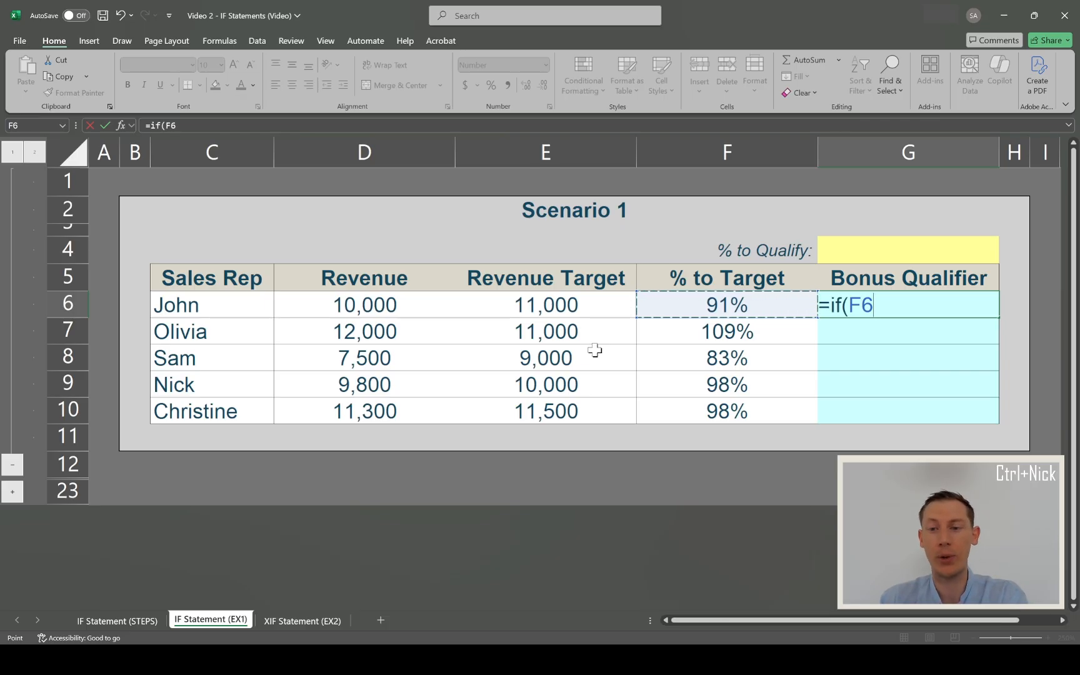
type(">")
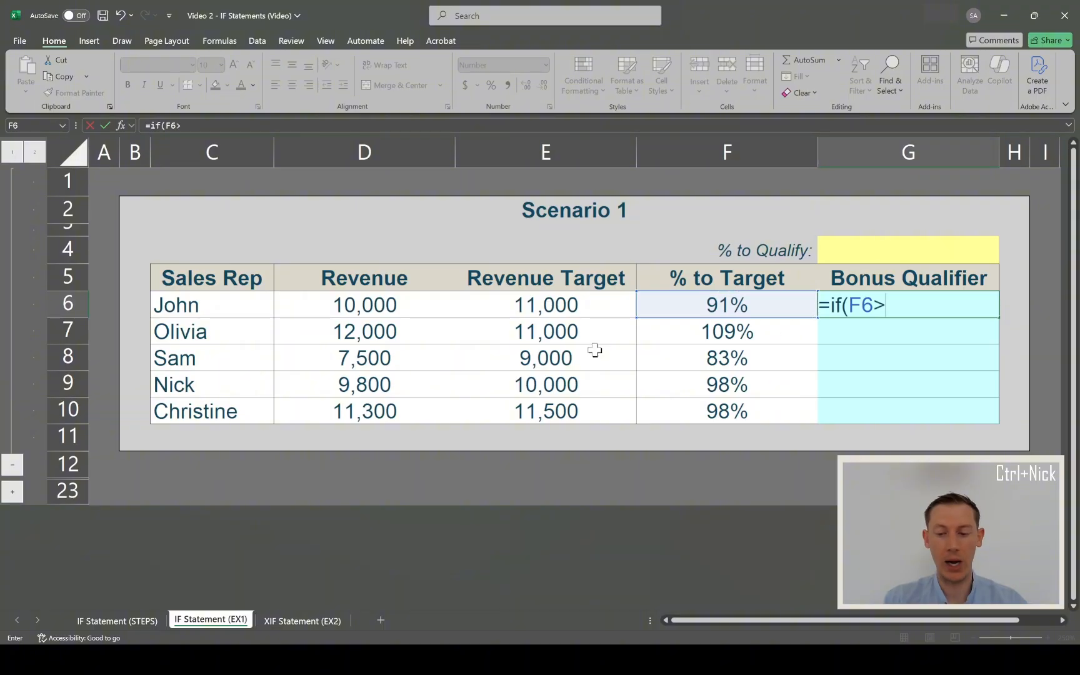
type("=100%")
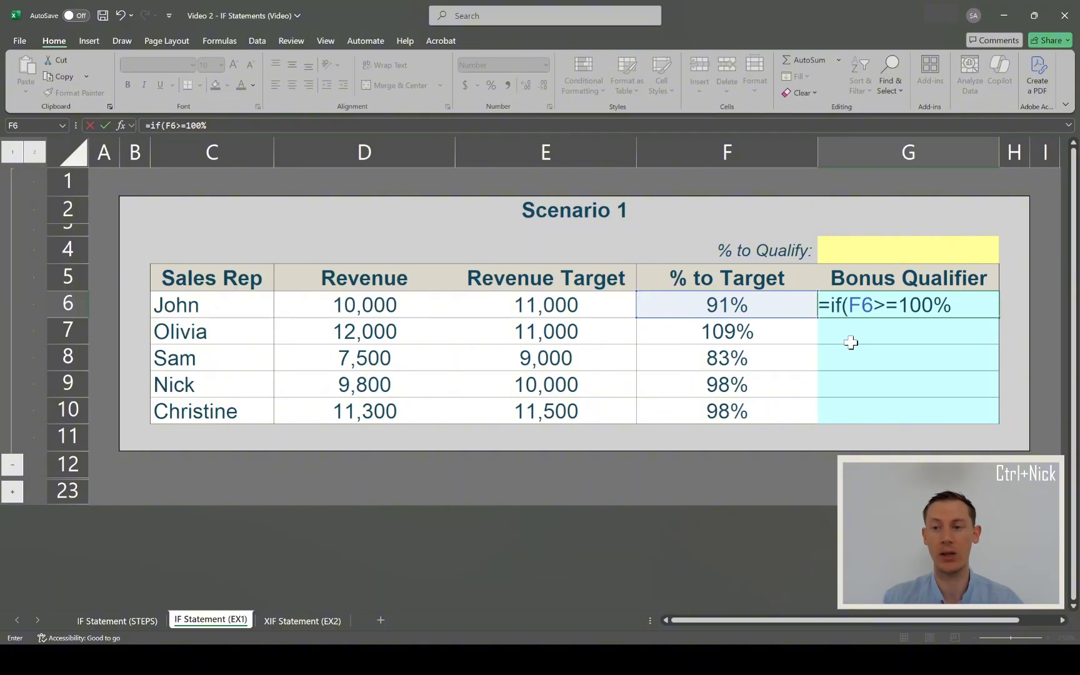
Complete the G6 formula so it returns TRUE when the condition is met and FALSE otherwise, and compare it with F6
type(",")
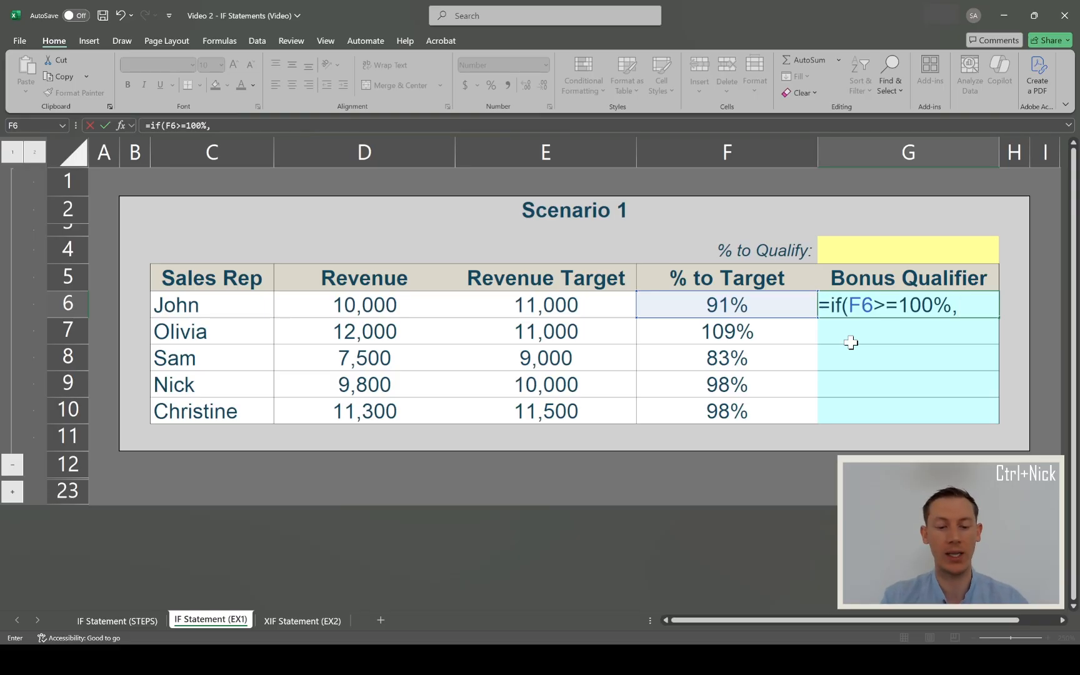
type("TRUE")
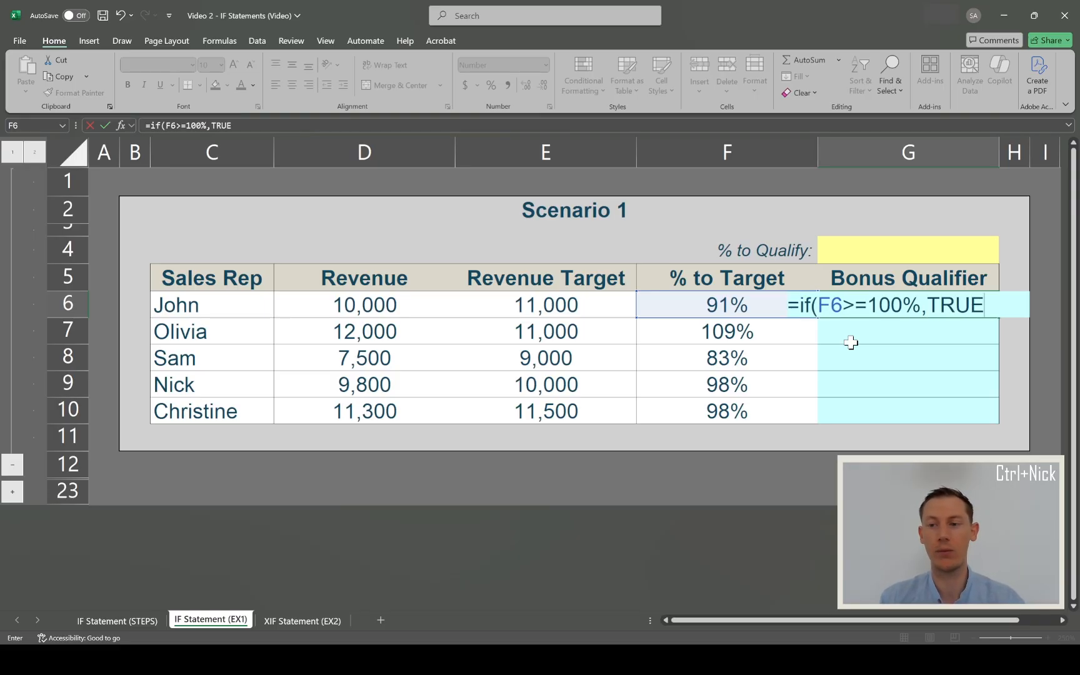
type(",")
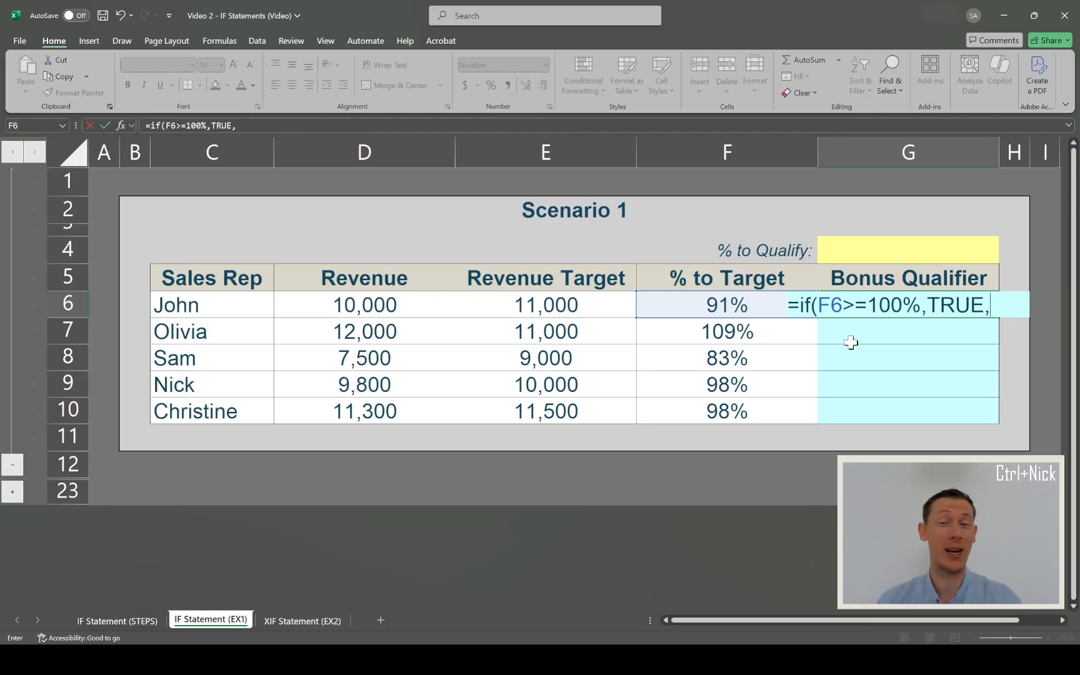
type("FALSE")
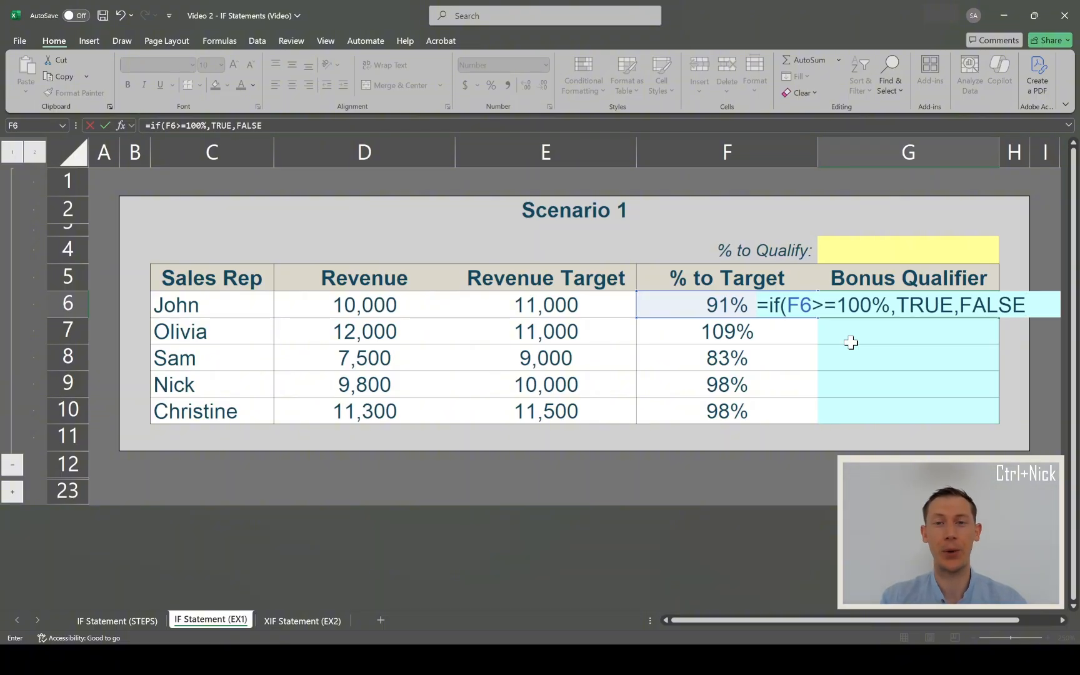
type(")")
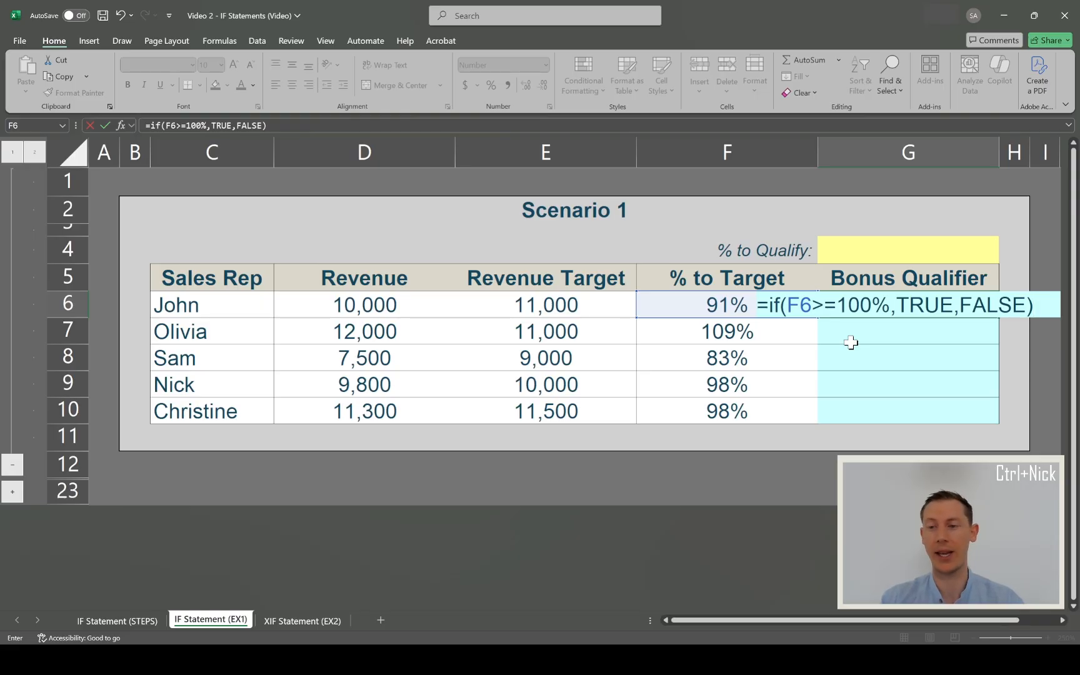
key("Return")
key("Up")
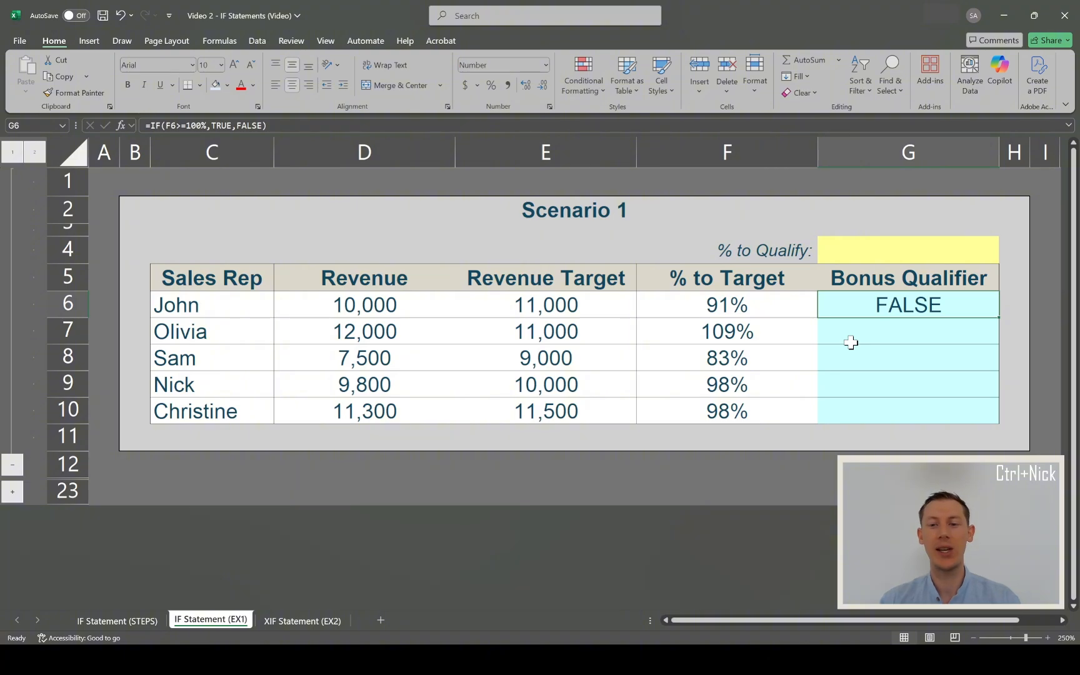
left_click(684, 298)
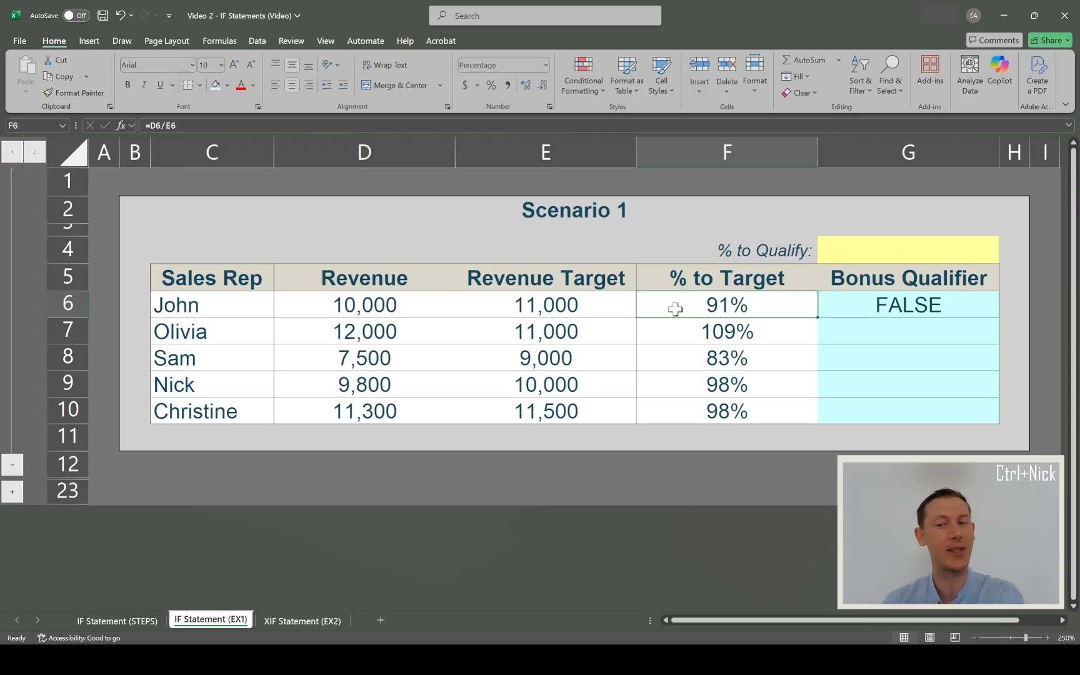
left_click(825, 306)
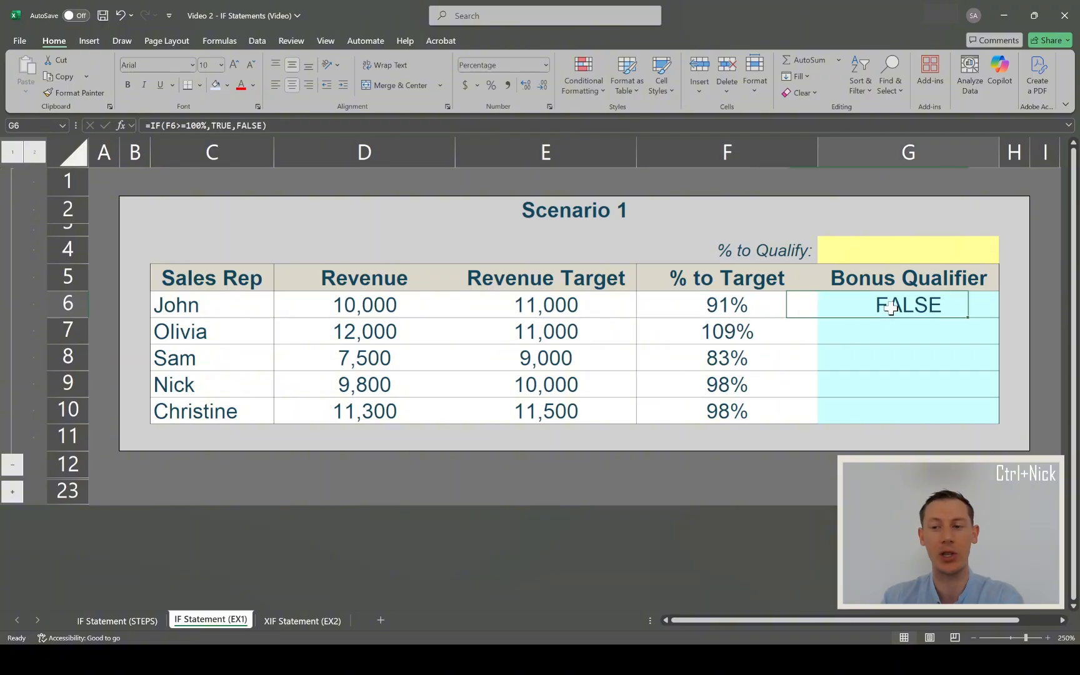
Enter =IF(F7>=100%,TRUE,FALSE) in G7 and fill the formula down through G10
left_click(848, 328)
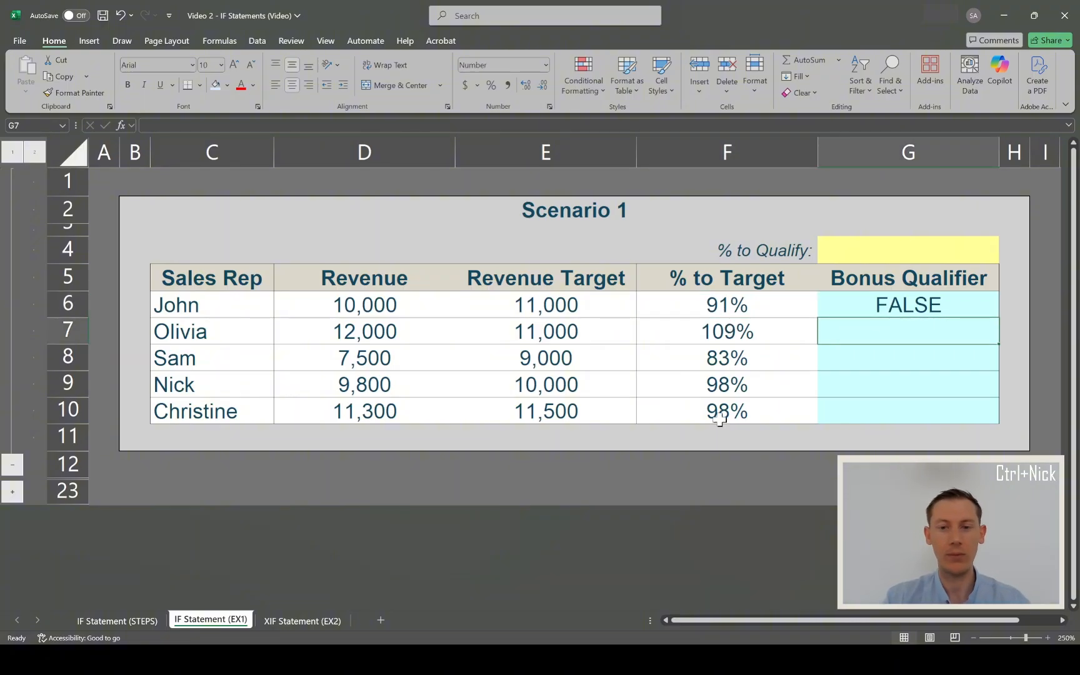
type("=if")
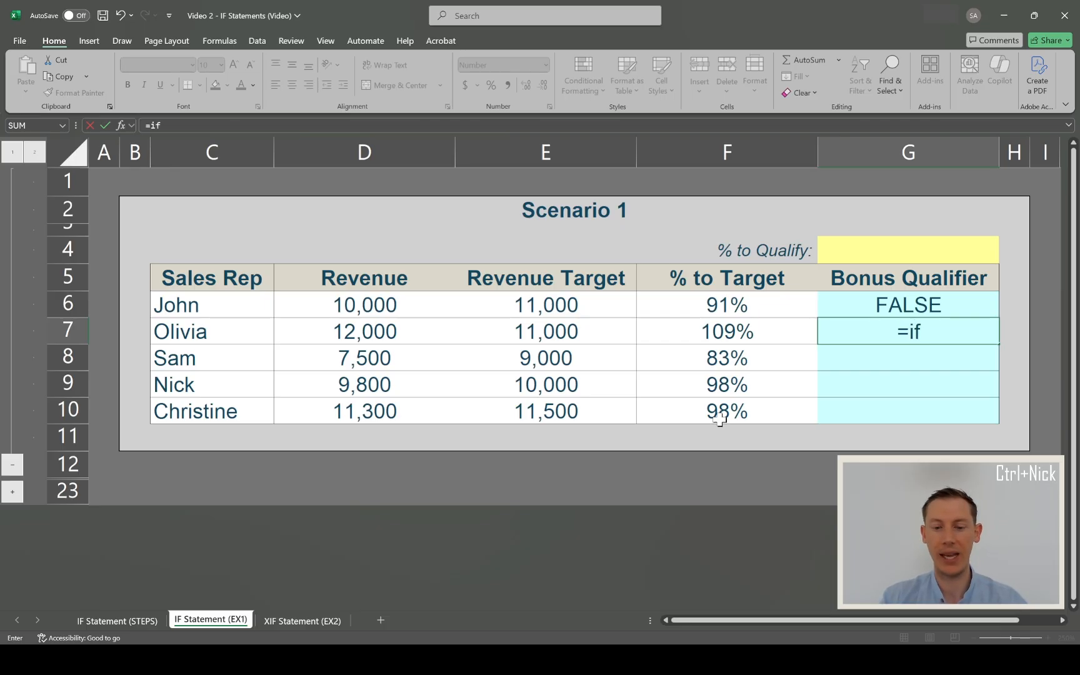
type("(")
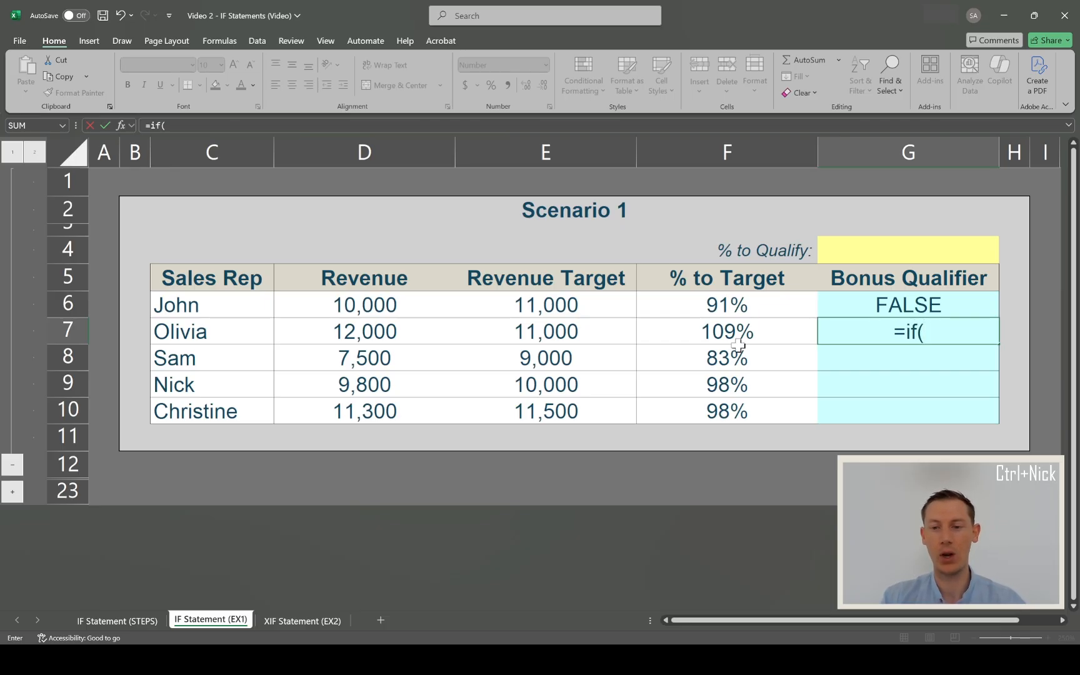
left_click(718, 332)
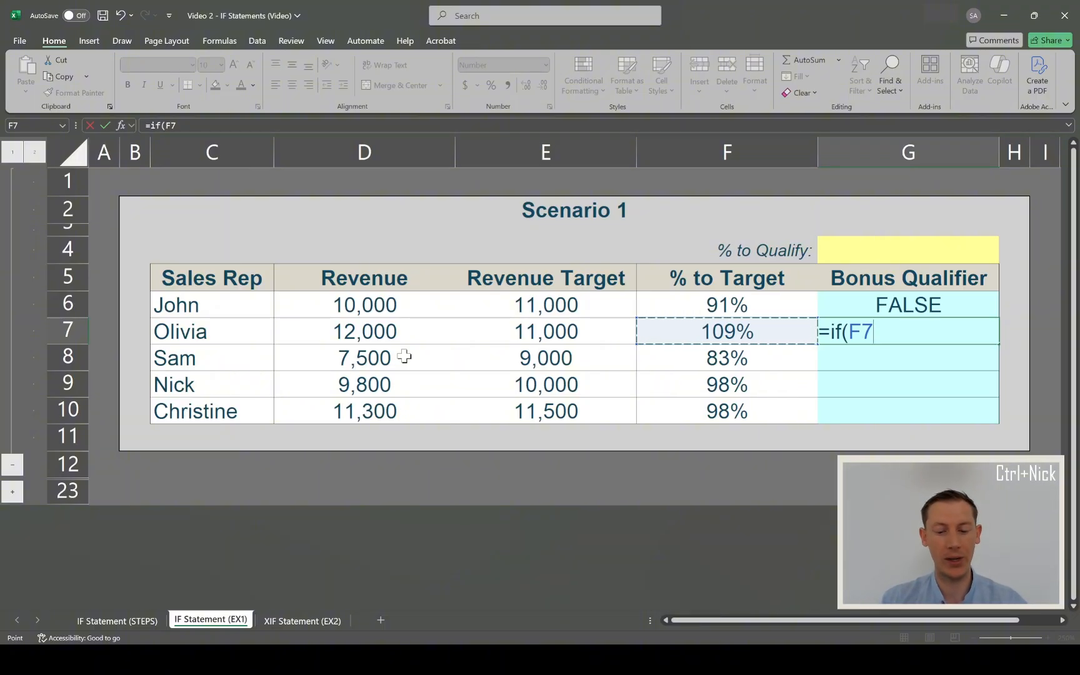
type(">=")
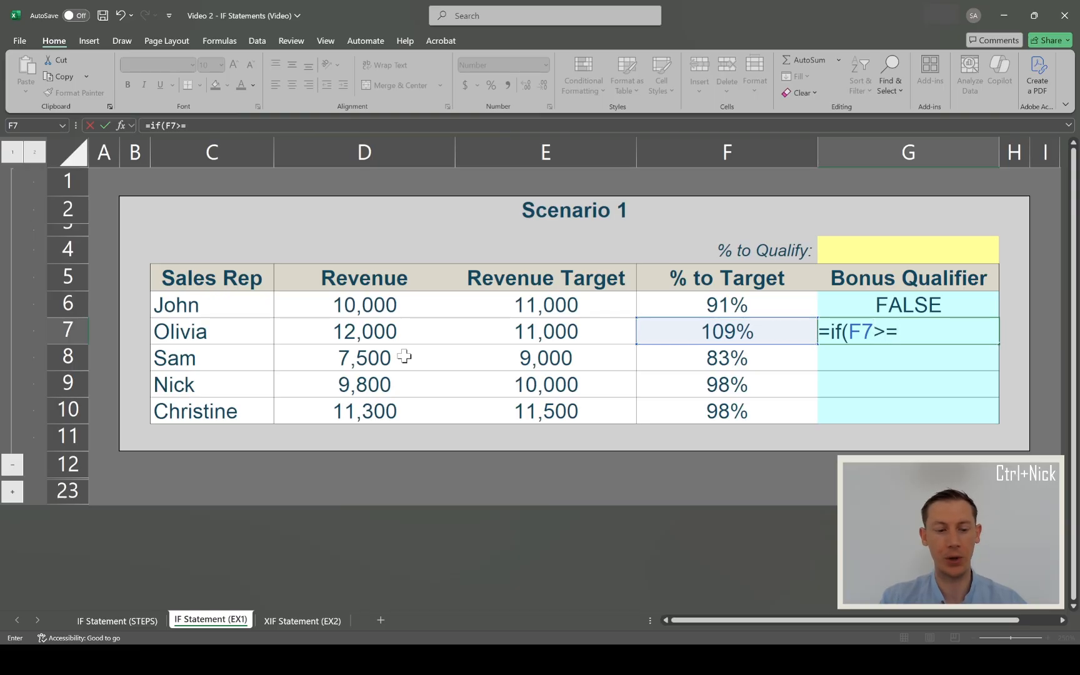
type("100%")
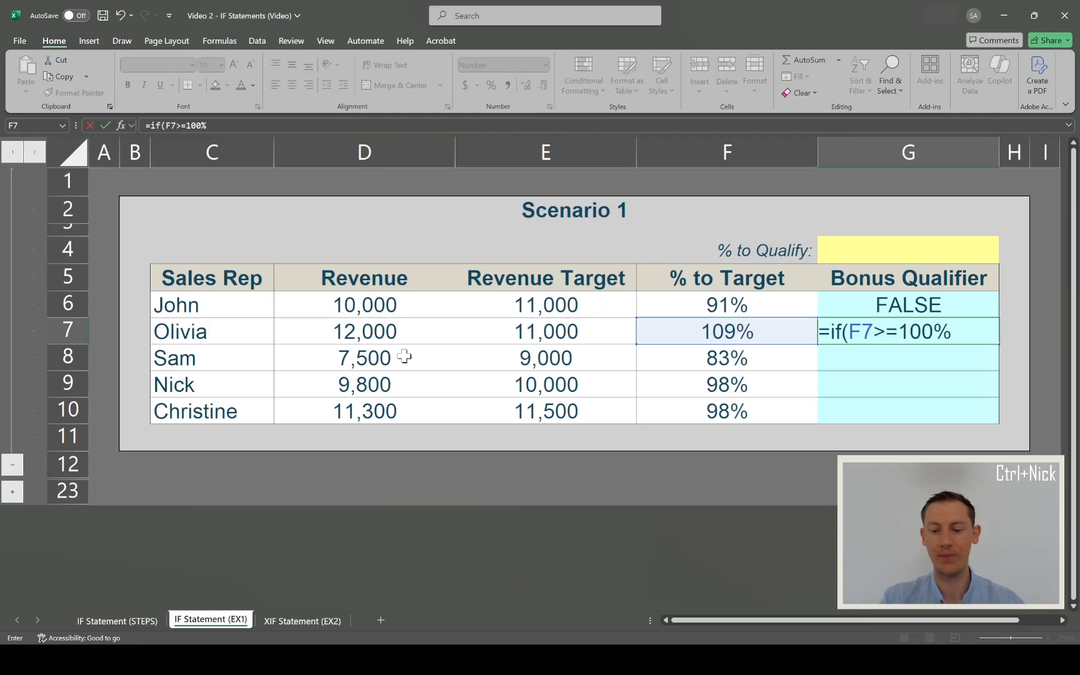
type(",")
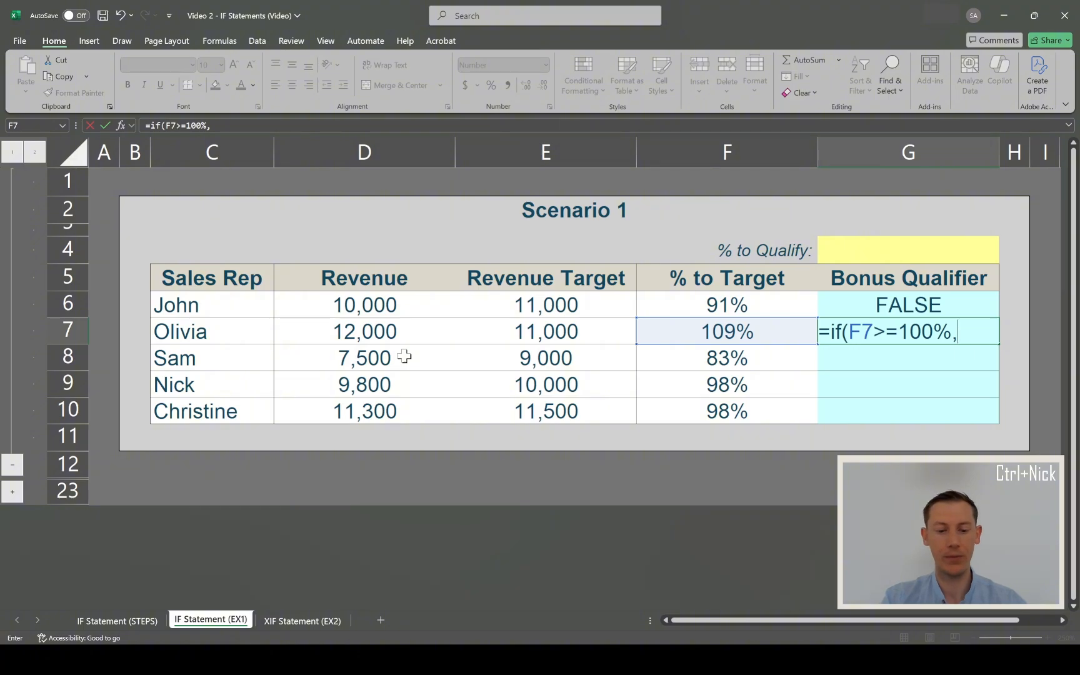
type("TRUE,FALSE")
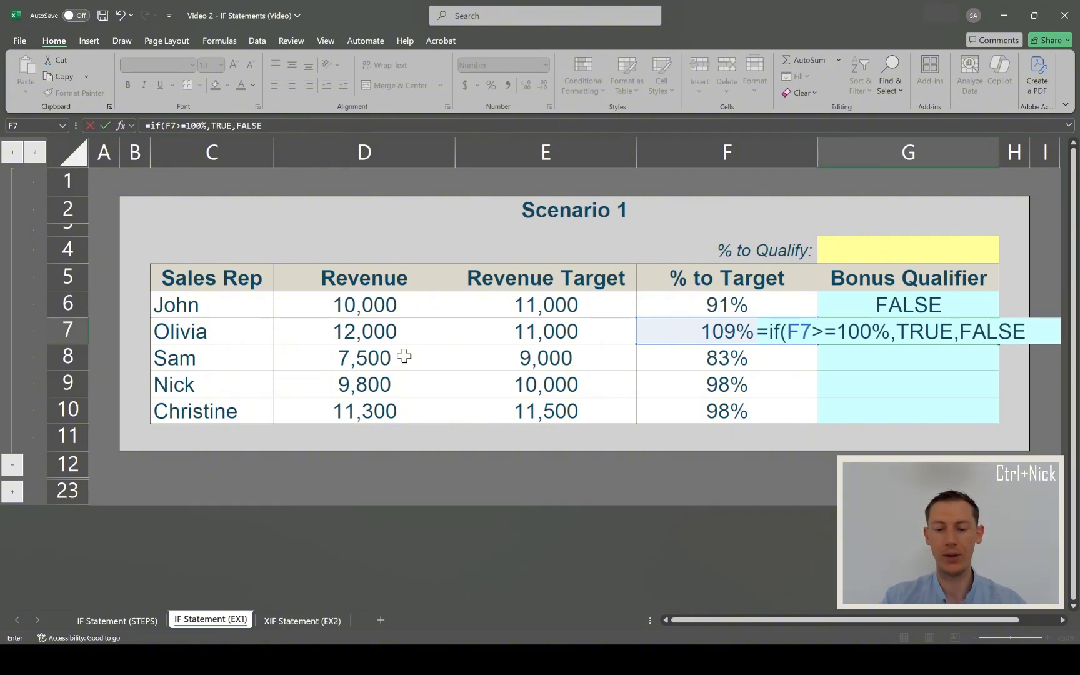
type(")")
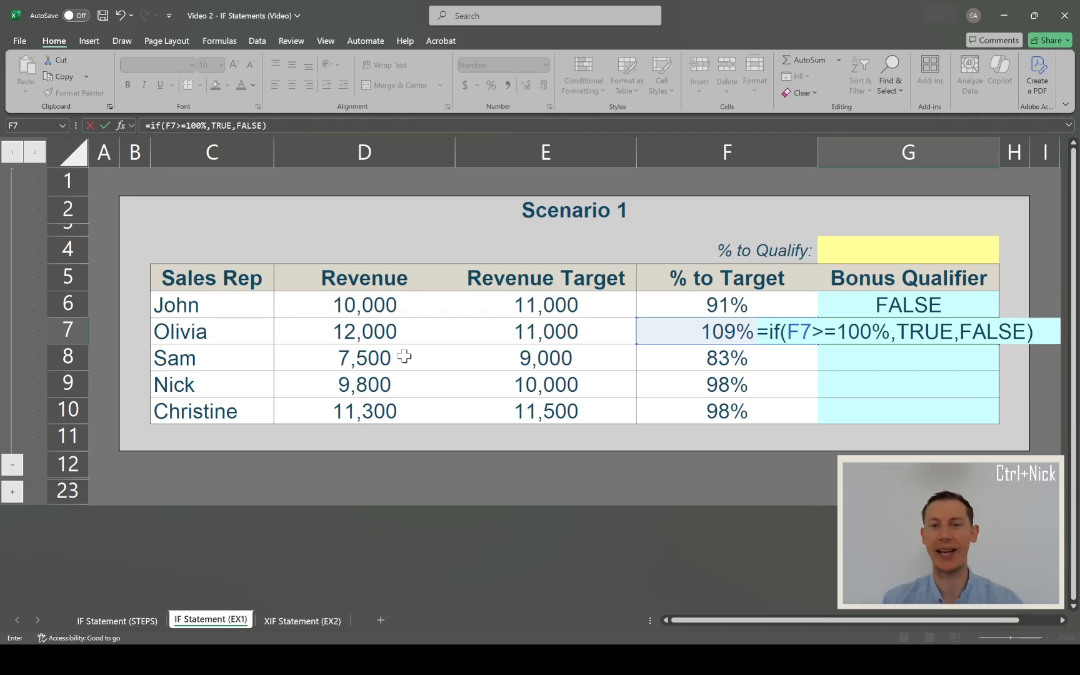
key("Return")
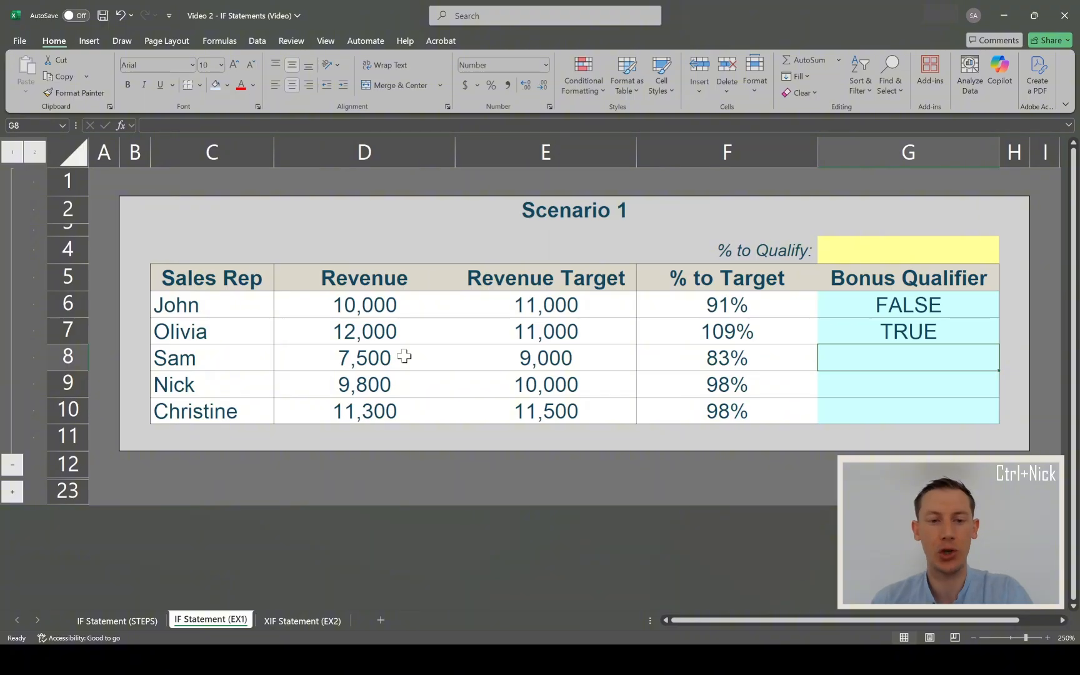
key("Up")
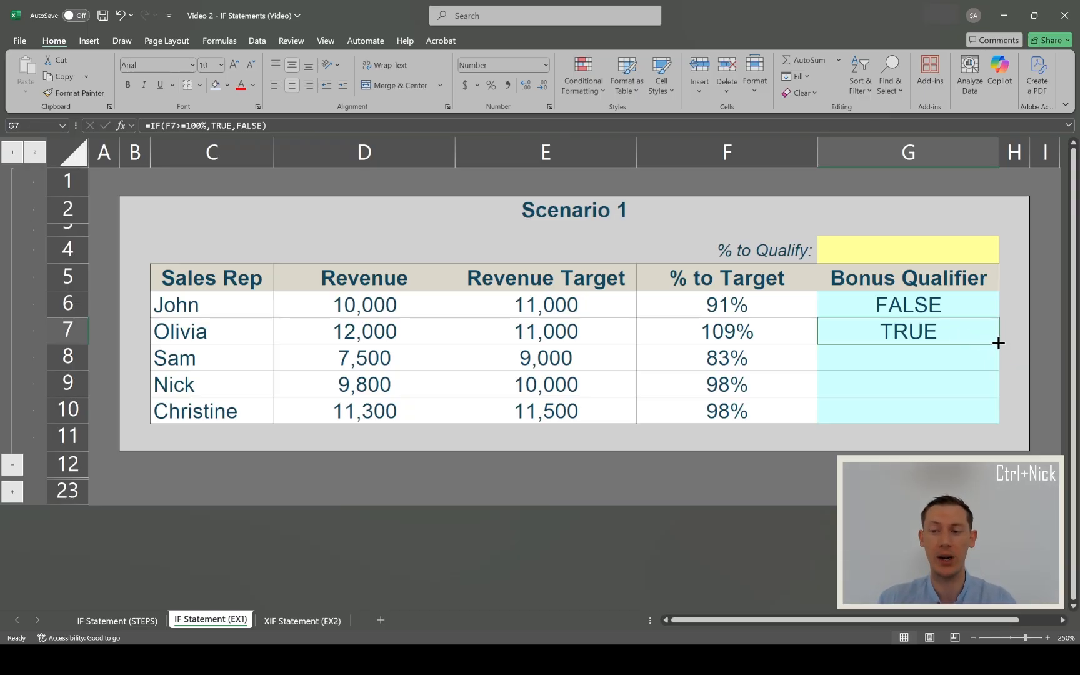
left_click_drag(998, 344, 861, 418)
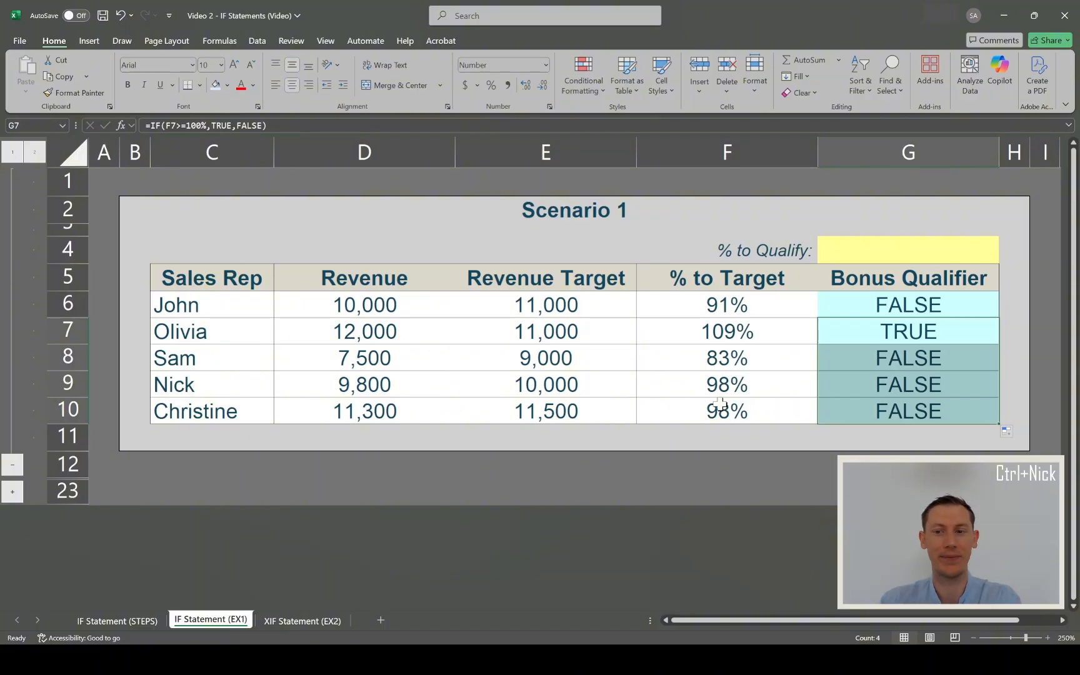
Review how the Bonus Qualifier formulas in G6 to G9 specify the threshold, and compare with the % to Qualify input in G4
left_click(839, 314)
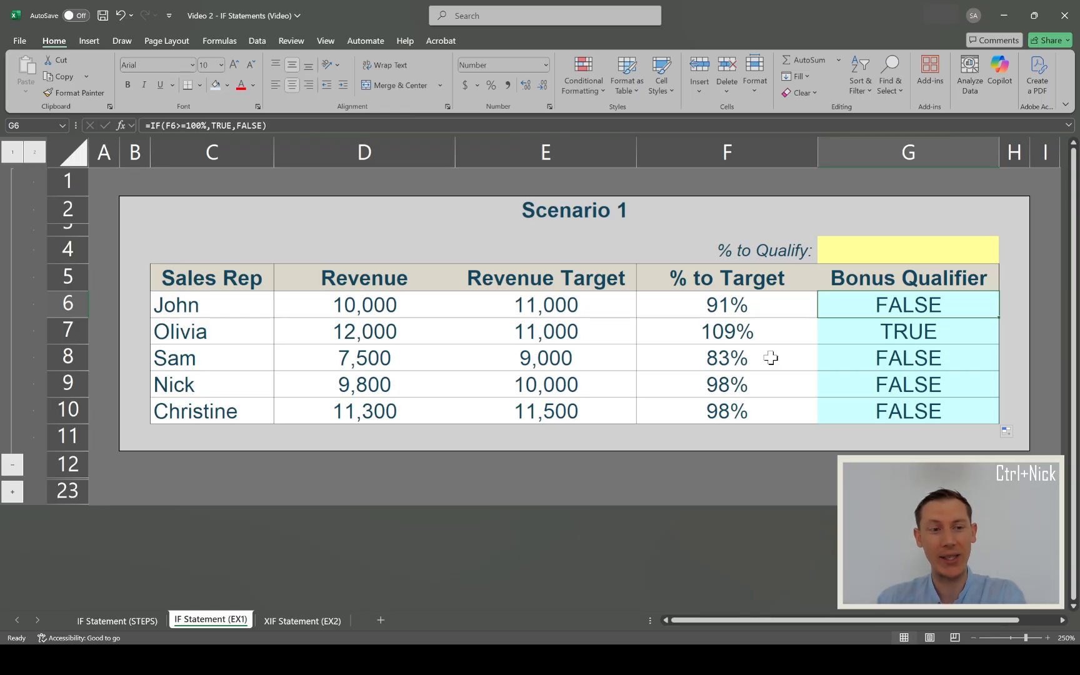
left_click(839, 254)
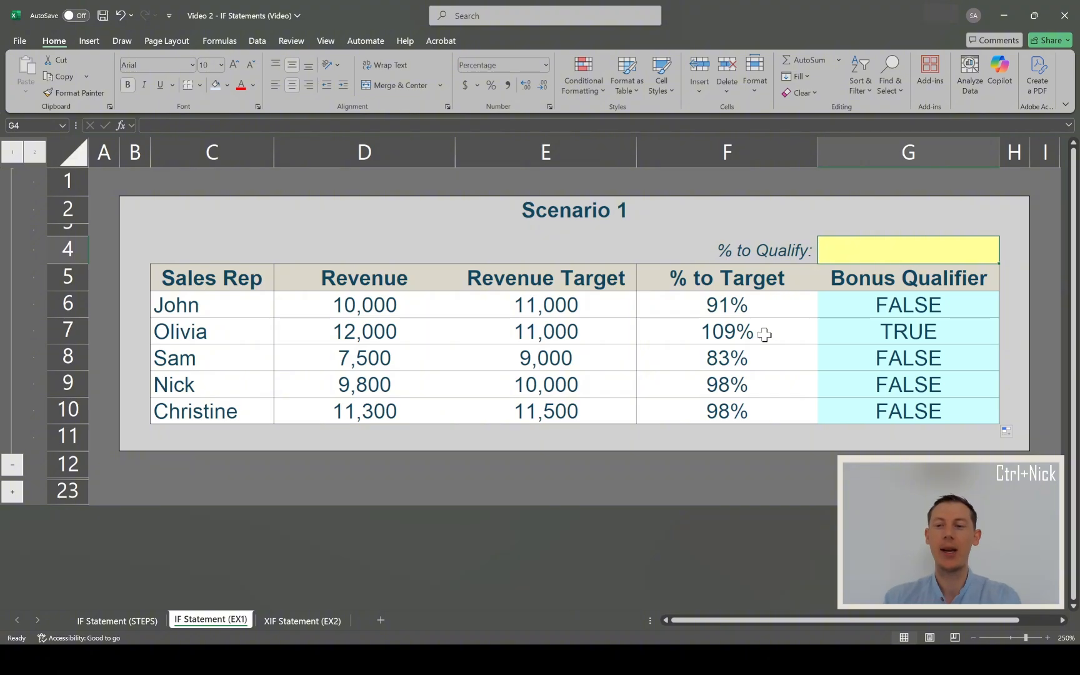
left_click(923, 305)
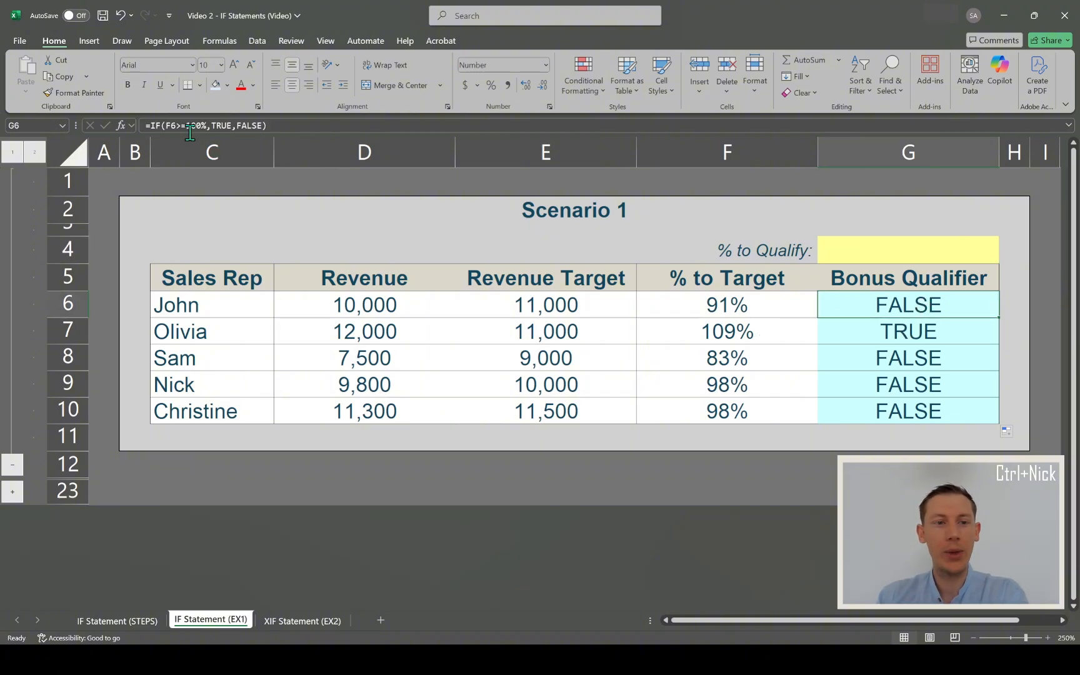
left_click(852, 333)
left_click(851, 357)
left_click(851, 383)
left_click(857, 333)
left_click(869, 301)
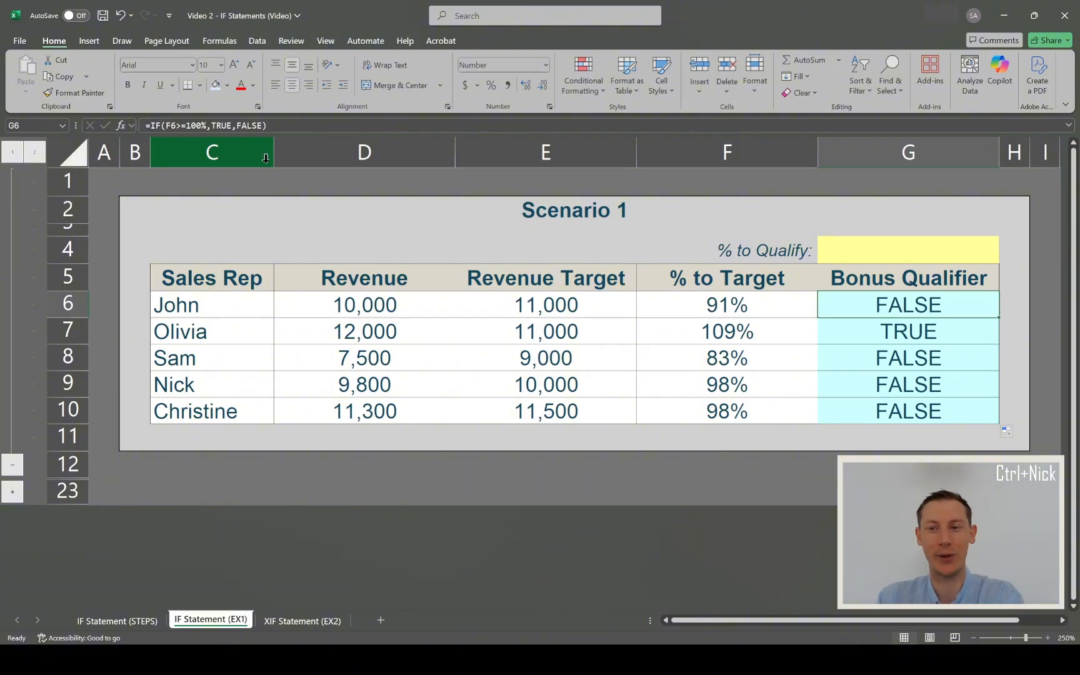
Set the % to Qualify input in G4 to 100%
left_click(847, 242)
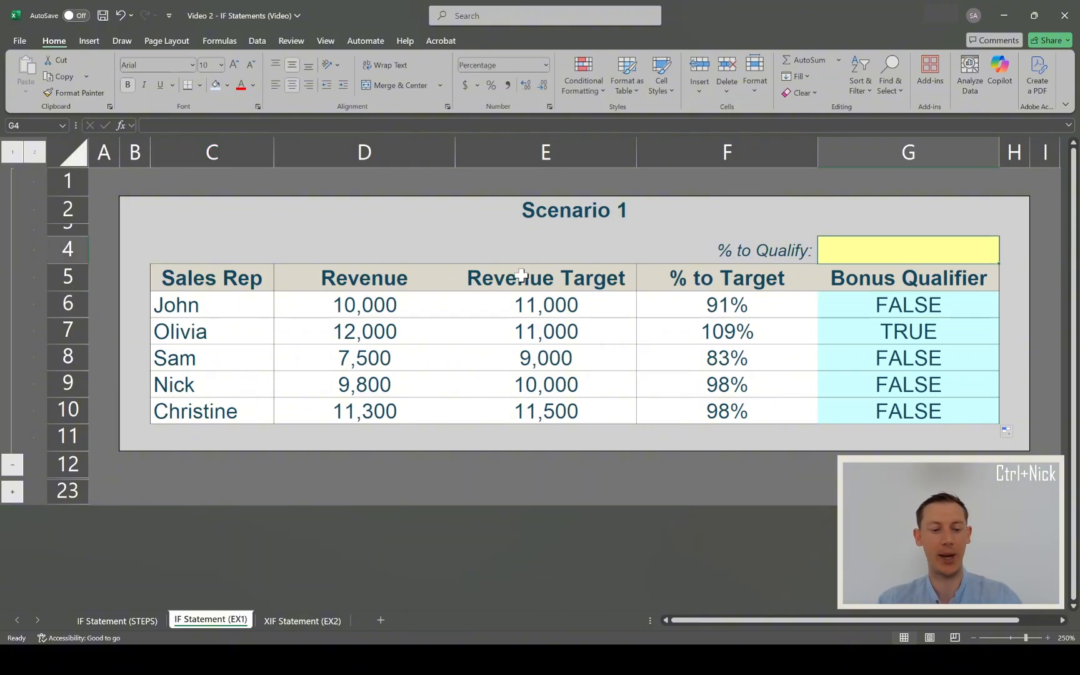
type("100")
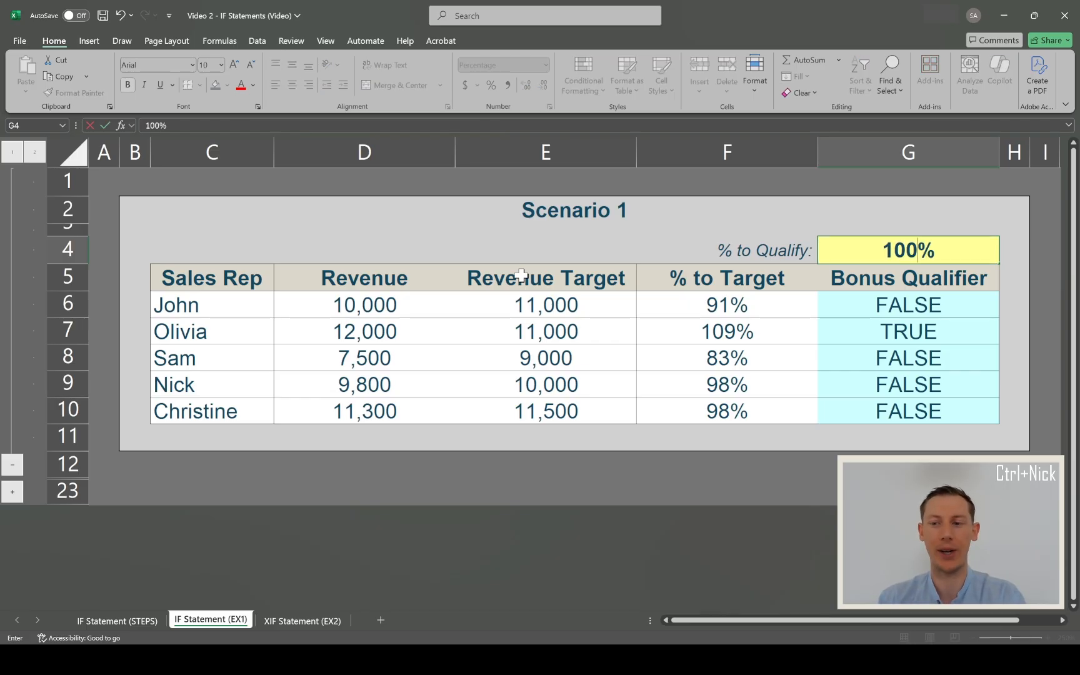
key("Return")
Replace the fixed 100% in the G6 formula with the absolute reference $G$4 and fill the formula down through G10
left_click(888, 307)
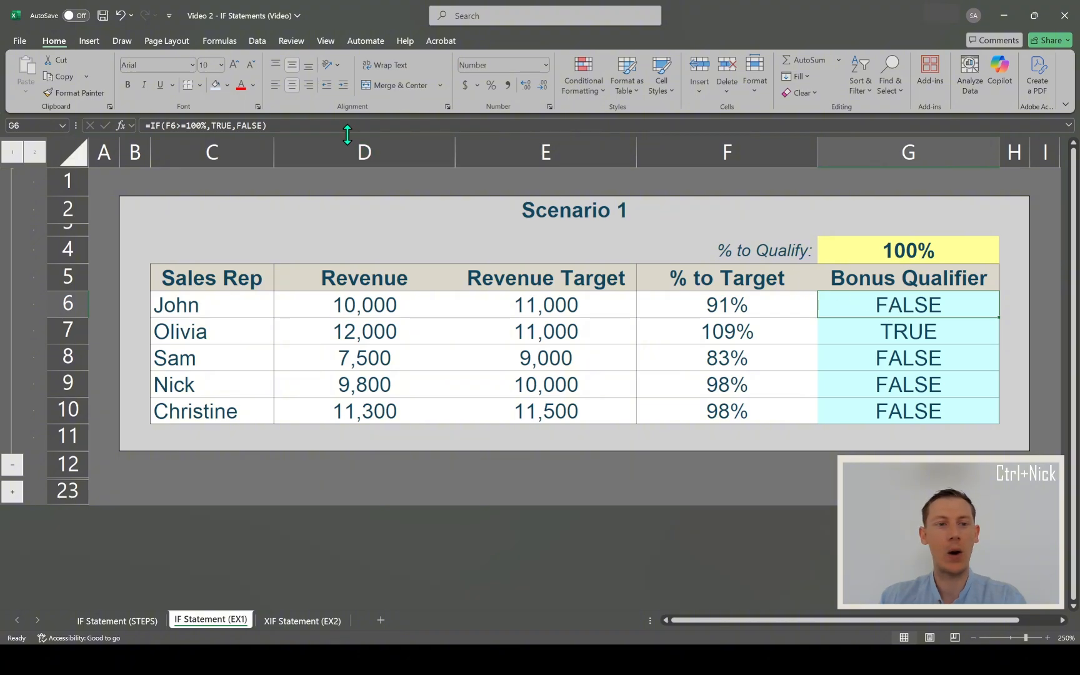
left_click(203, 125)
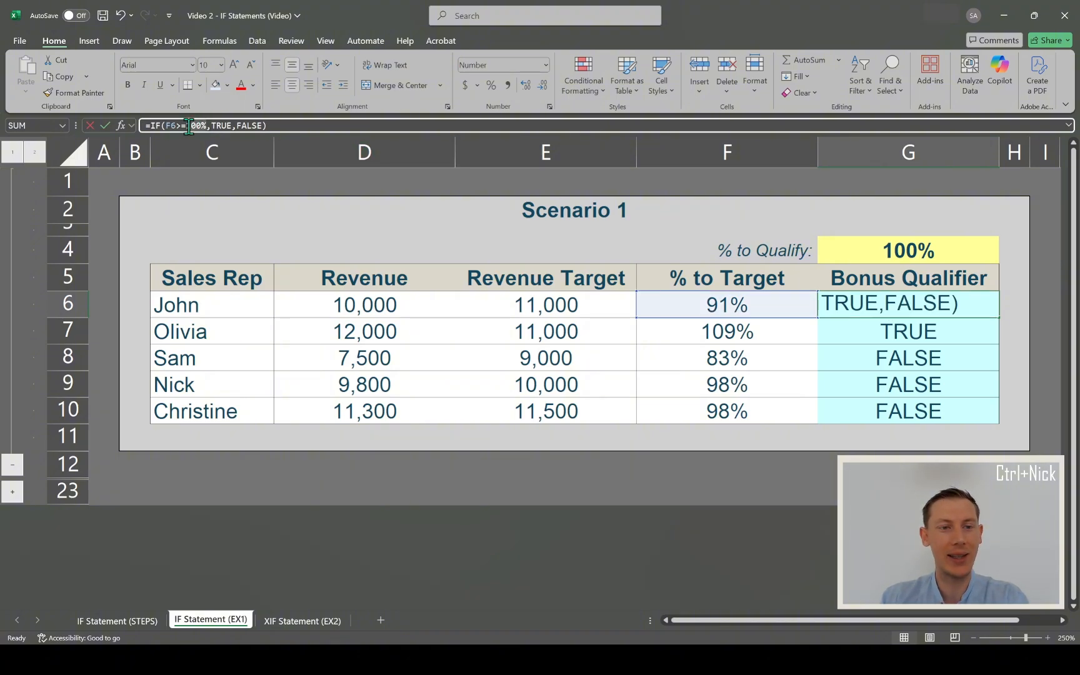
double_click(188, 126)
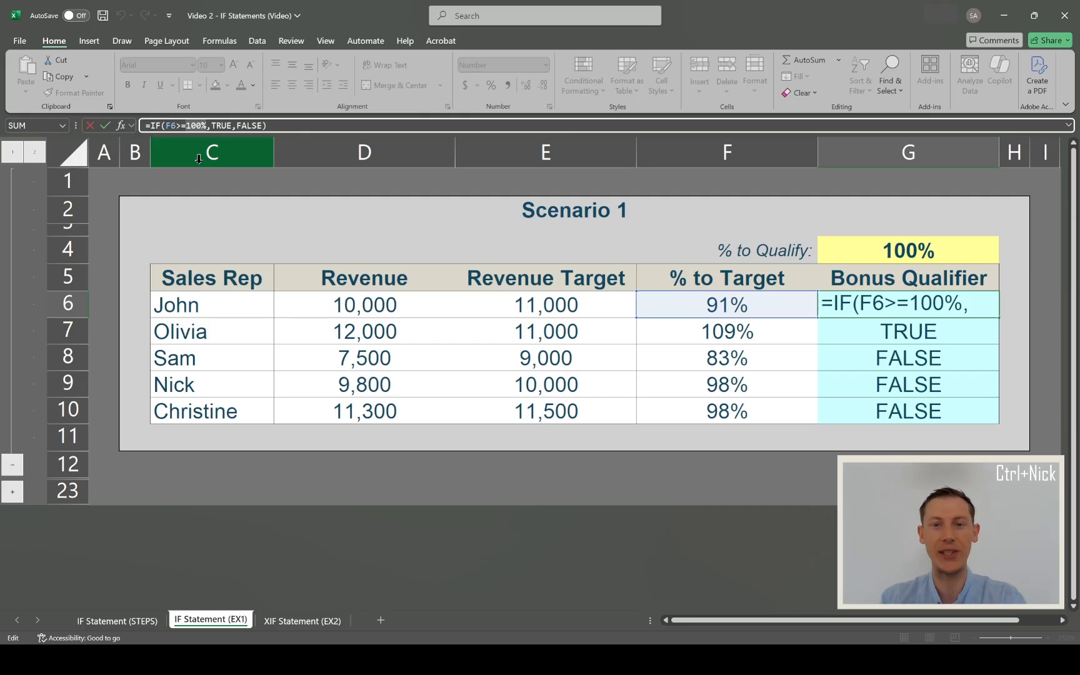
key("BackSpace")
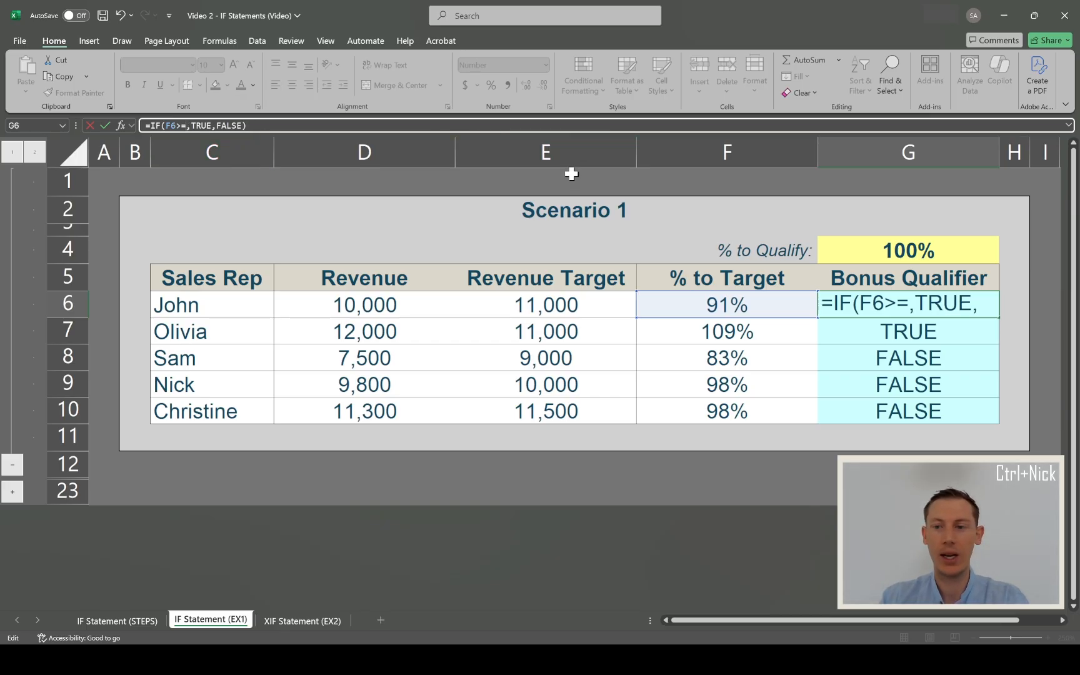
left_click(831, 249)
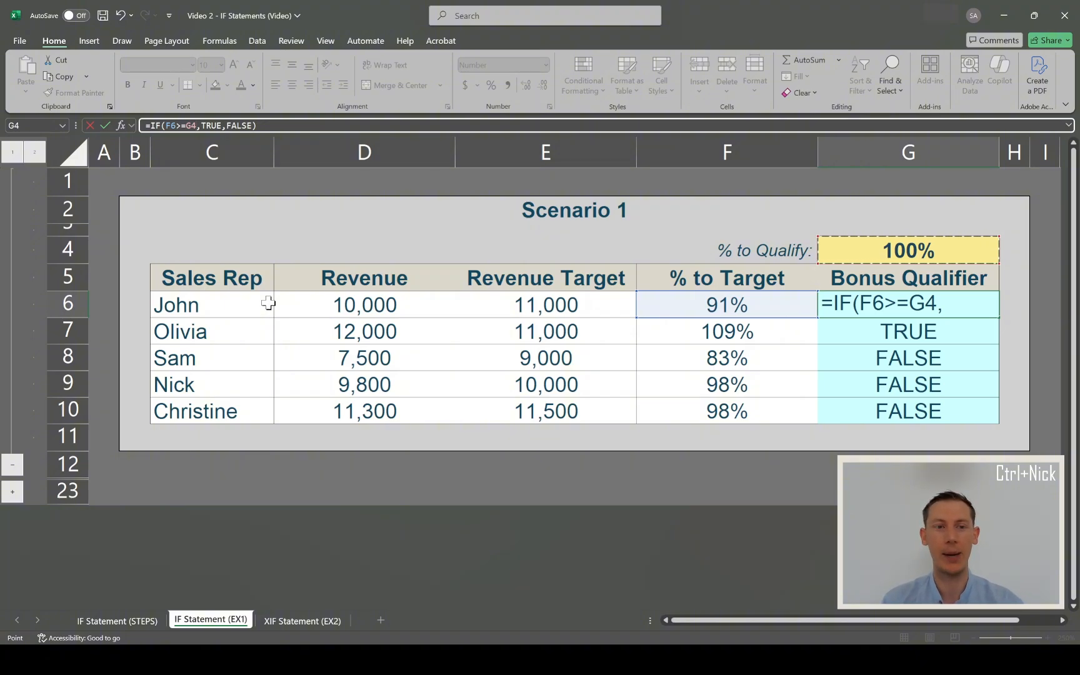
key("F4")
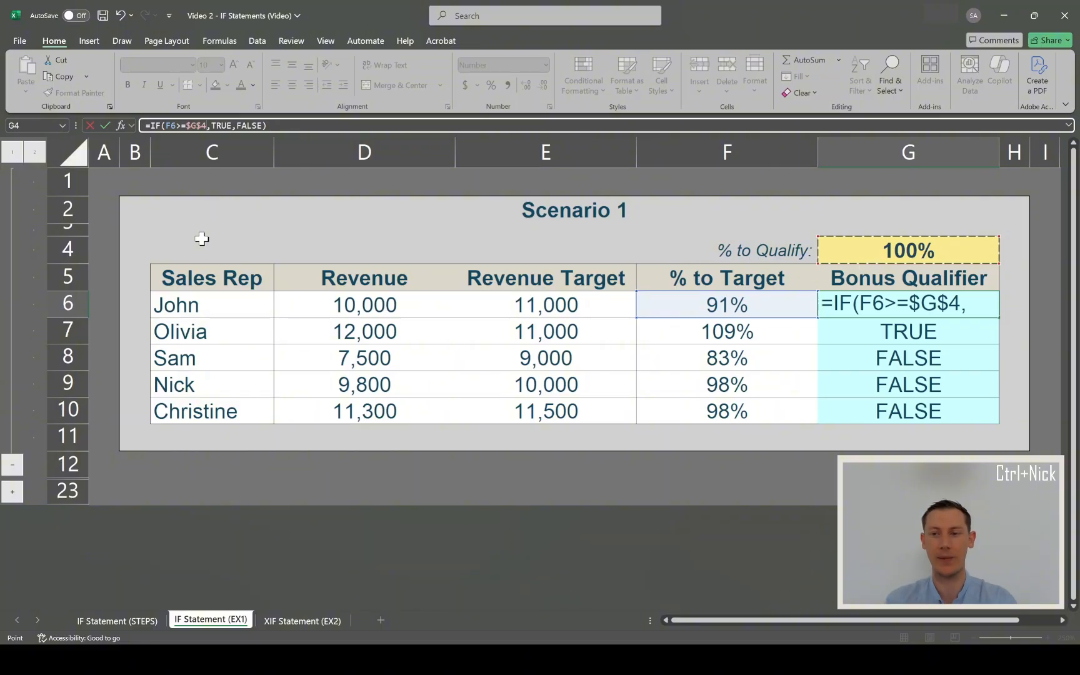
key("Return")
key("Up")
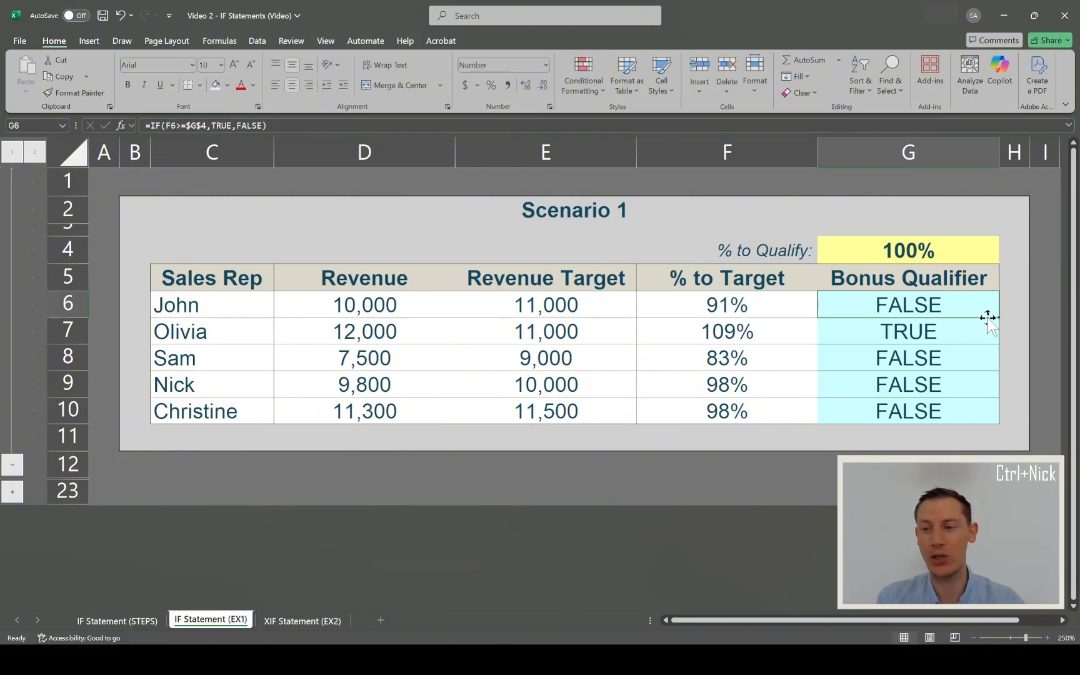
left_click_drag(998, 318, 981, 427)
Check the cell references in the filled Bonus Qualifier formulas, and trace the cells that the G10 formula uses
left_click(913, 338)
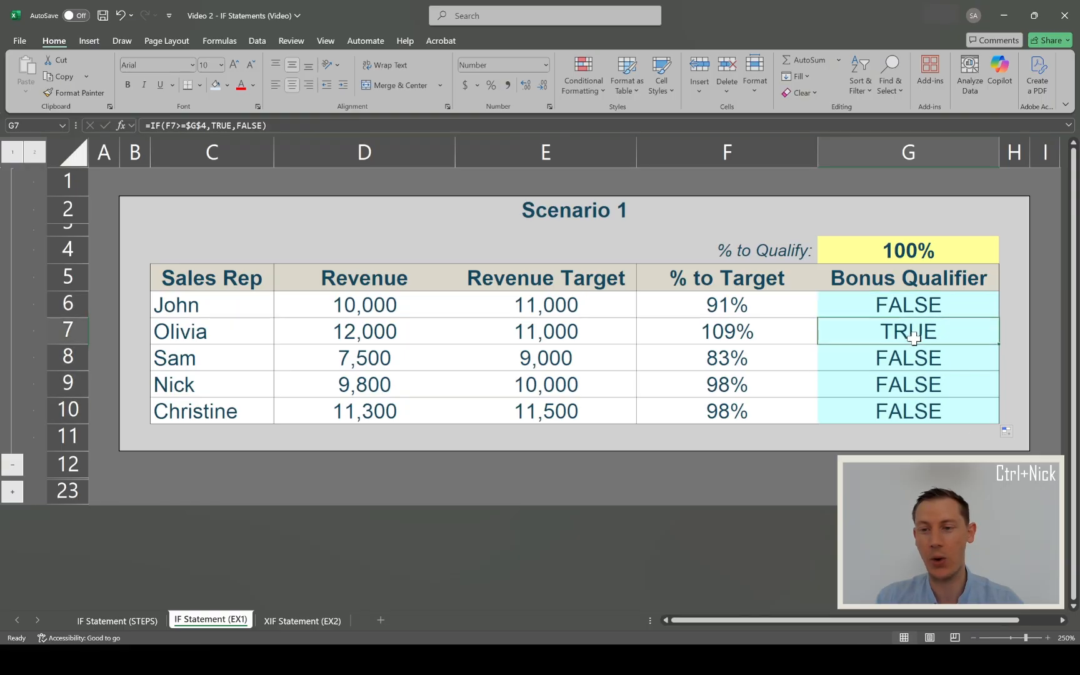
left_click(902, 304)
left_click(900, 355)
left_click(892, 378)
left_click(890, 330)
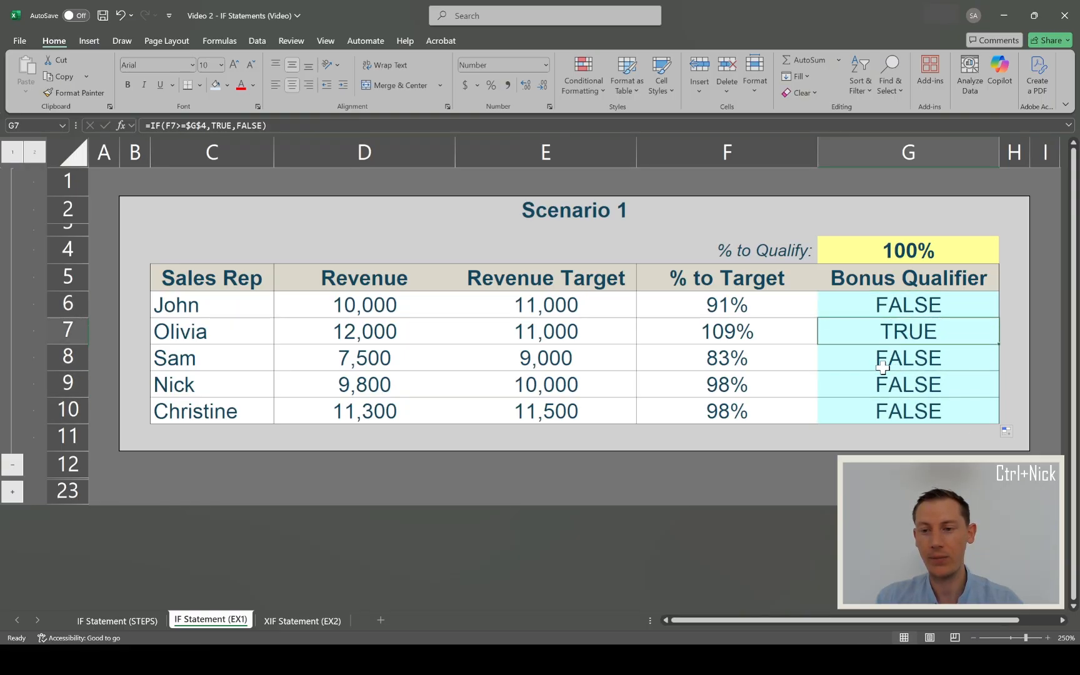
left_click(885, 357)
left_click(889, 410)
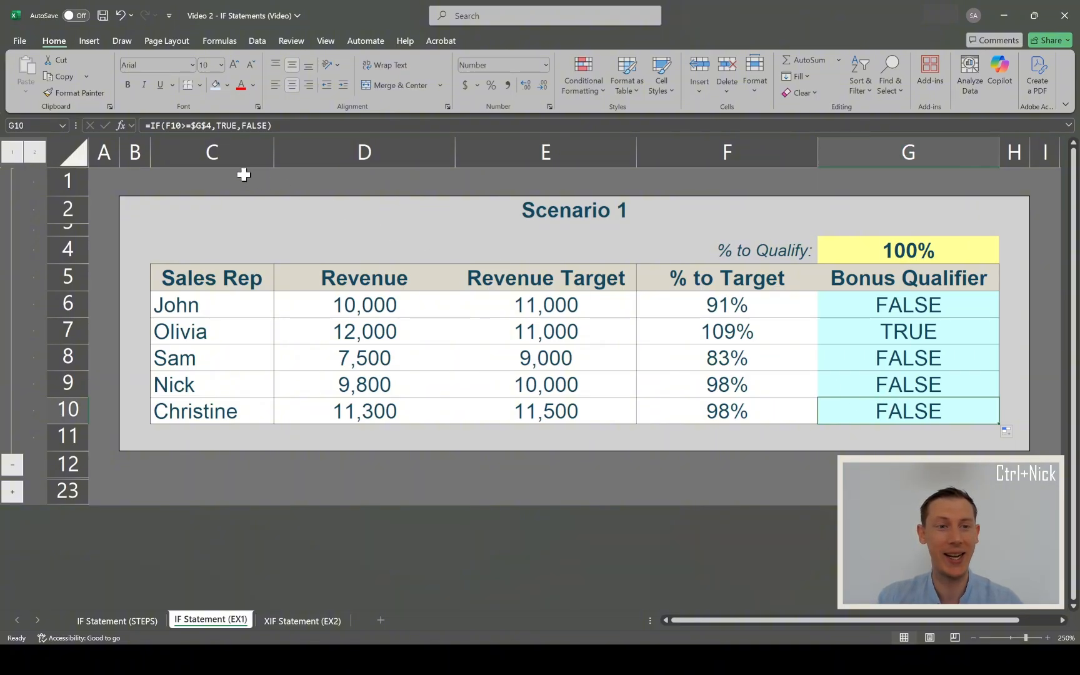
left_click(217, 129)
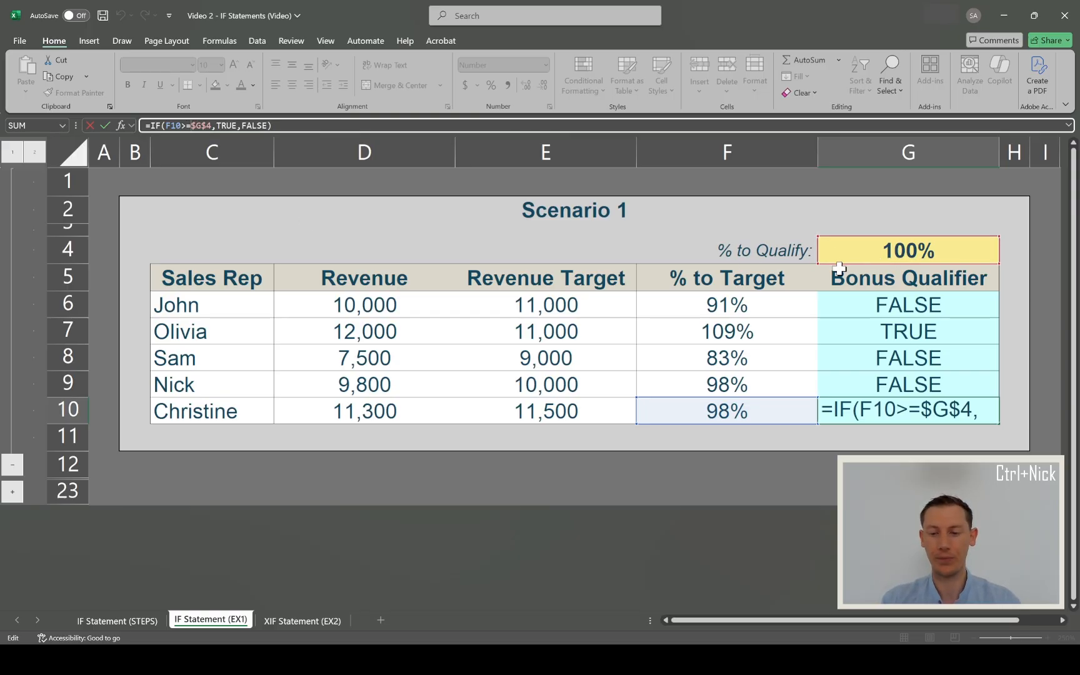
key("Return")
Set the % to Qualify threshold in G4 to 90%
key("Up")
key("Up")
key("Up")
key("Up")
key("Up")
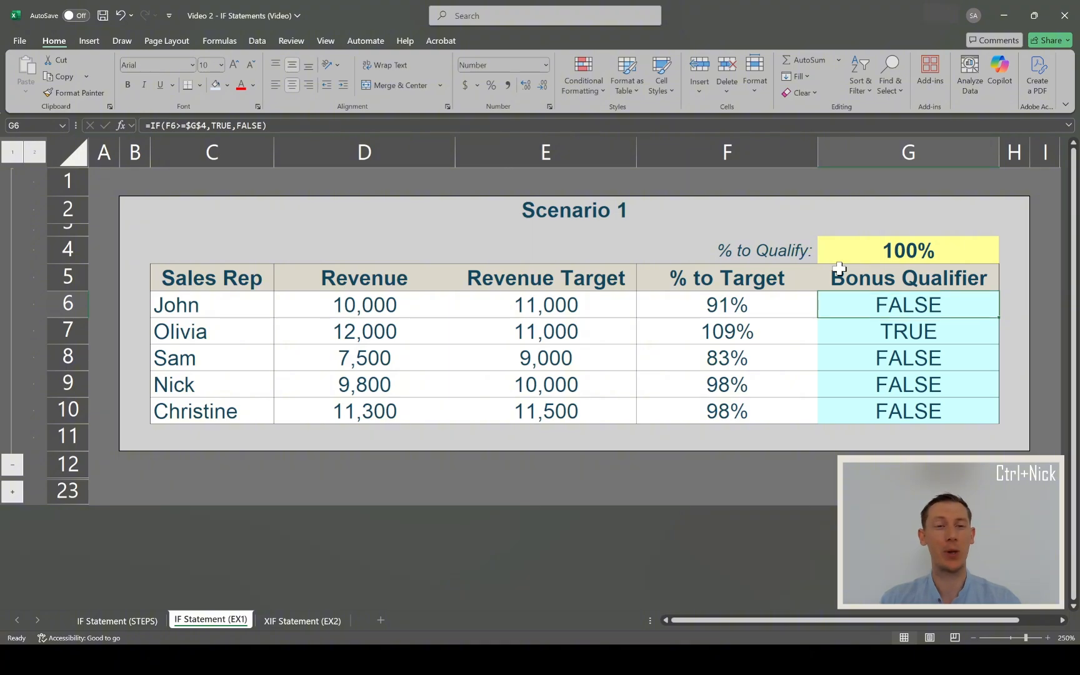
key("Up")
key("Up")
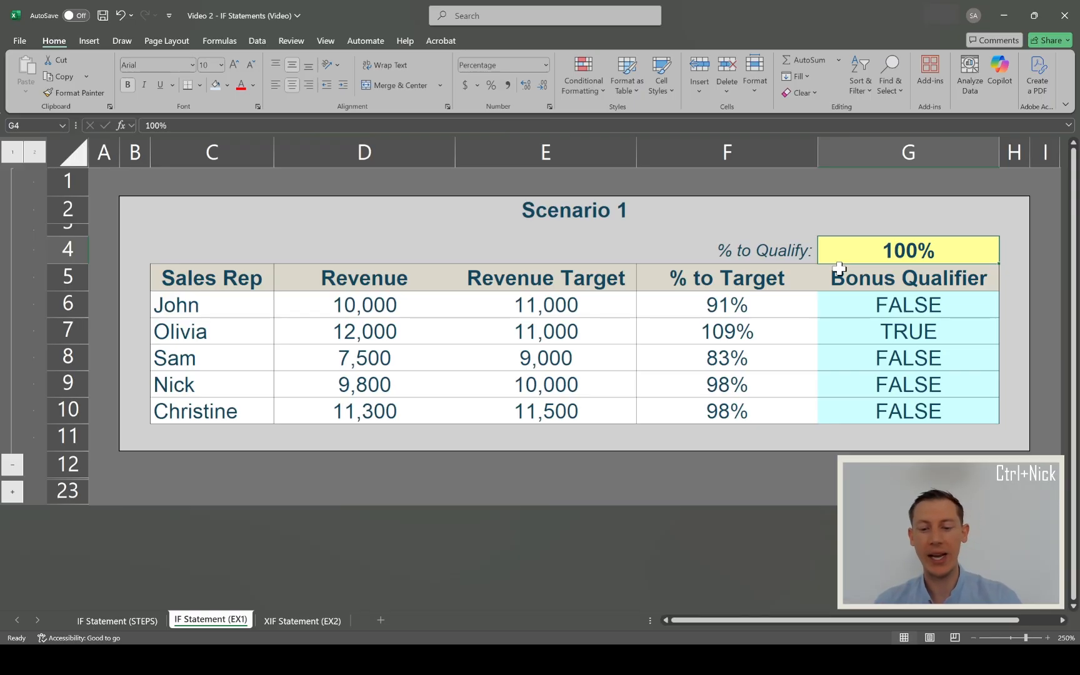
type("90%")
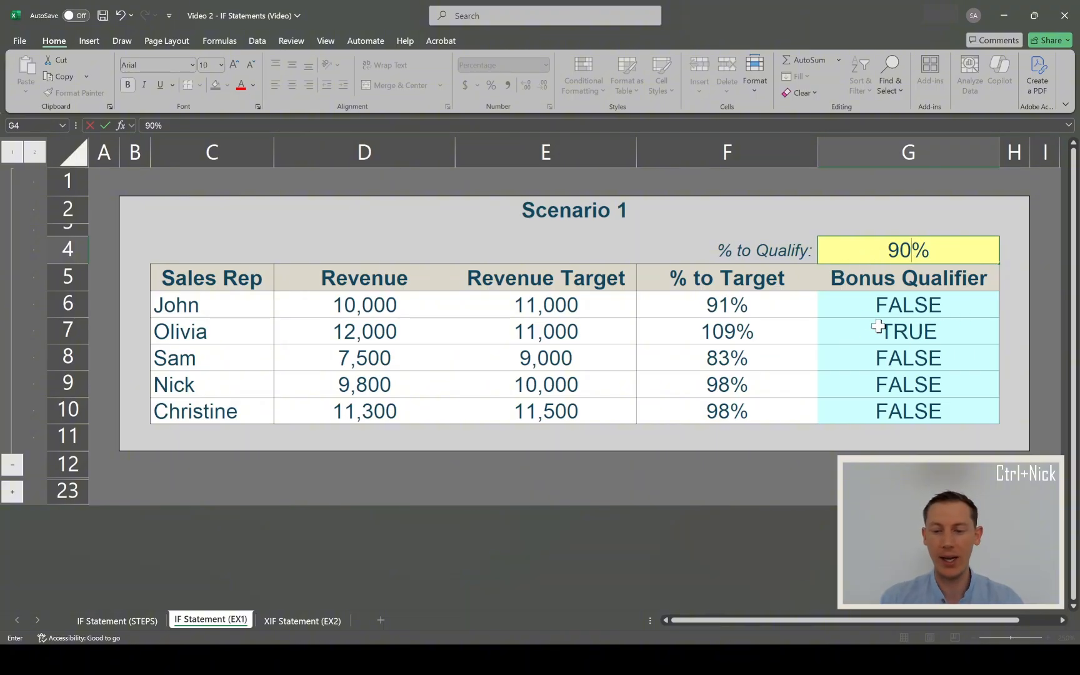
key("Return")
key("Up")
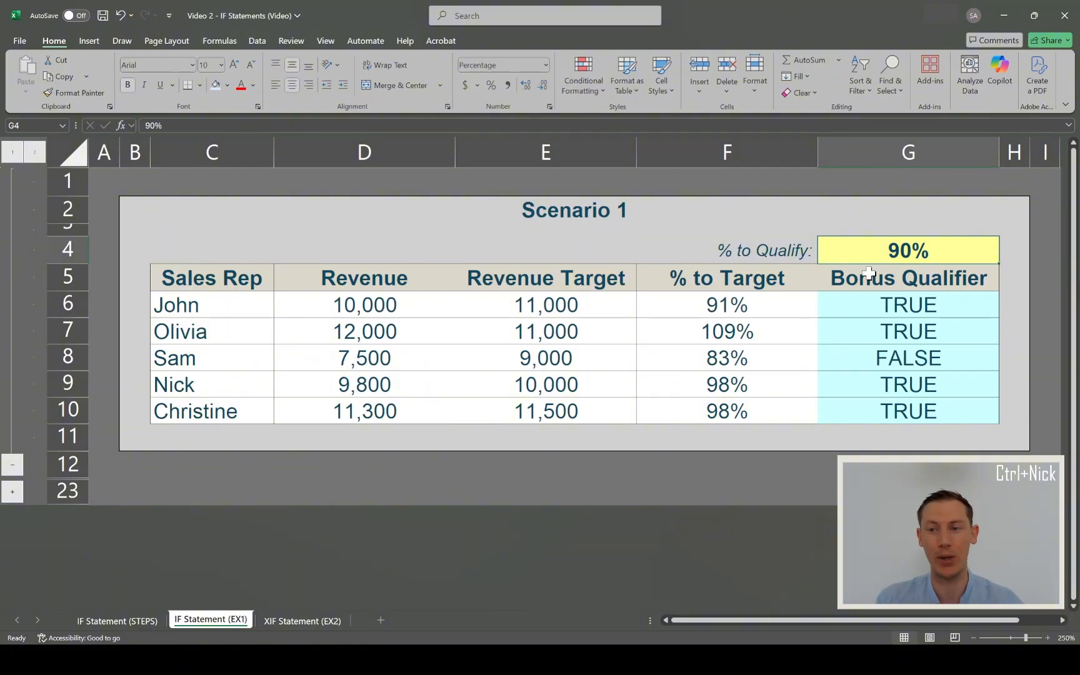
Try a % to Qualify threshold of 85% in G4, and replace it with 87%
type("85")
key("Return")
key("Up")
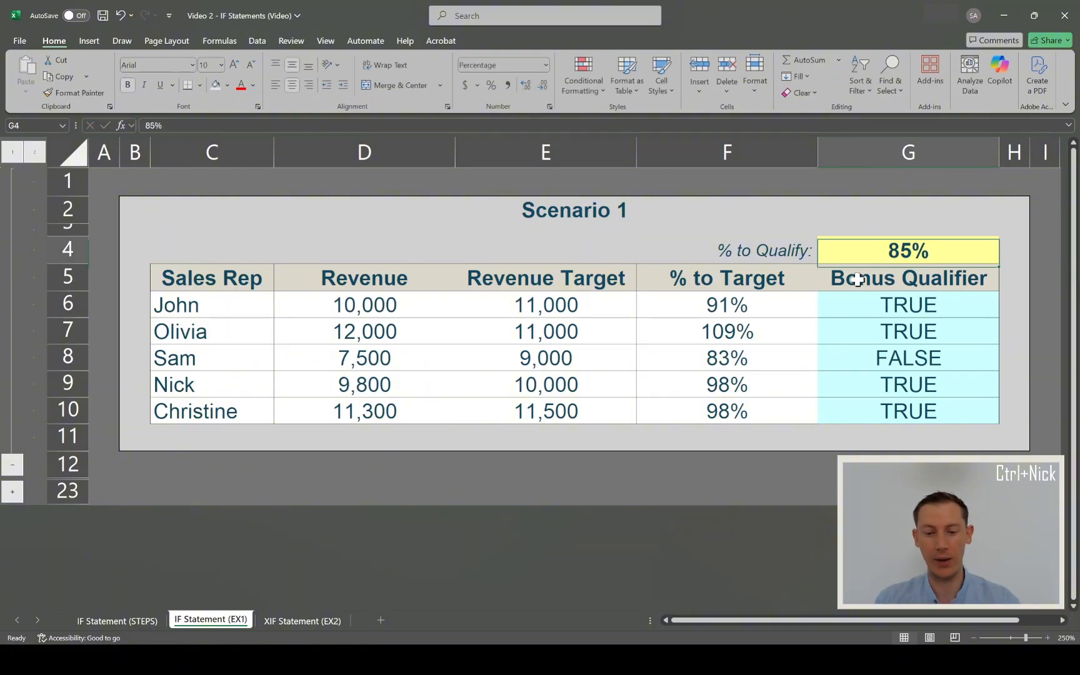
type("87")
key("Return")
key("Up")
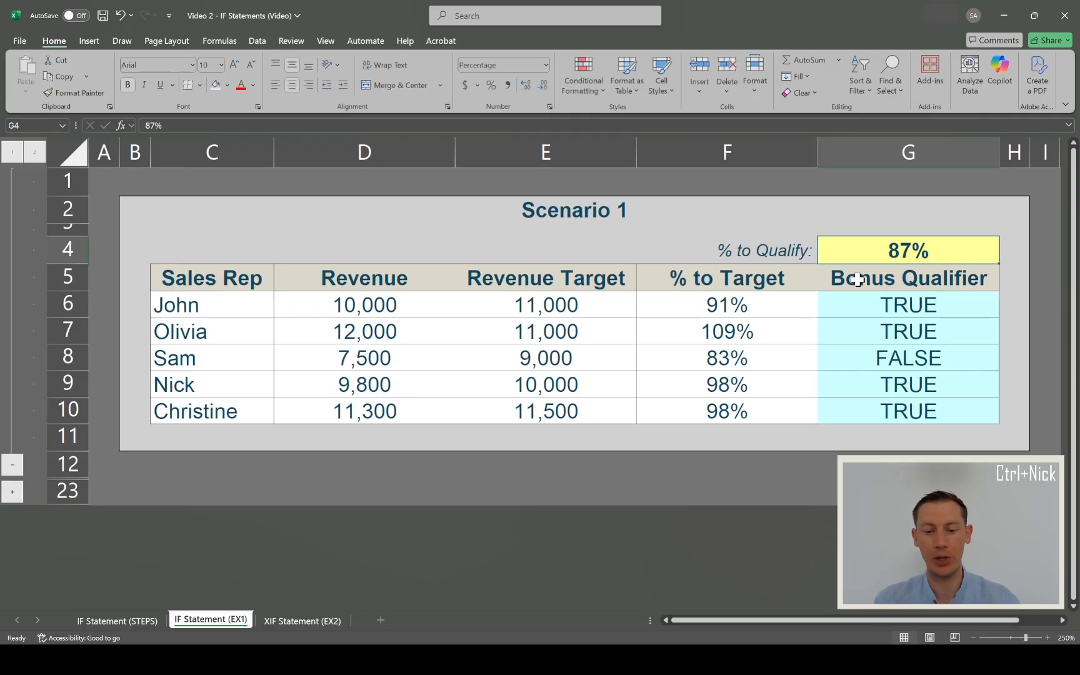
Try a % to Qualify threshold of 10% in G4, and replace it with 100%
type("10")
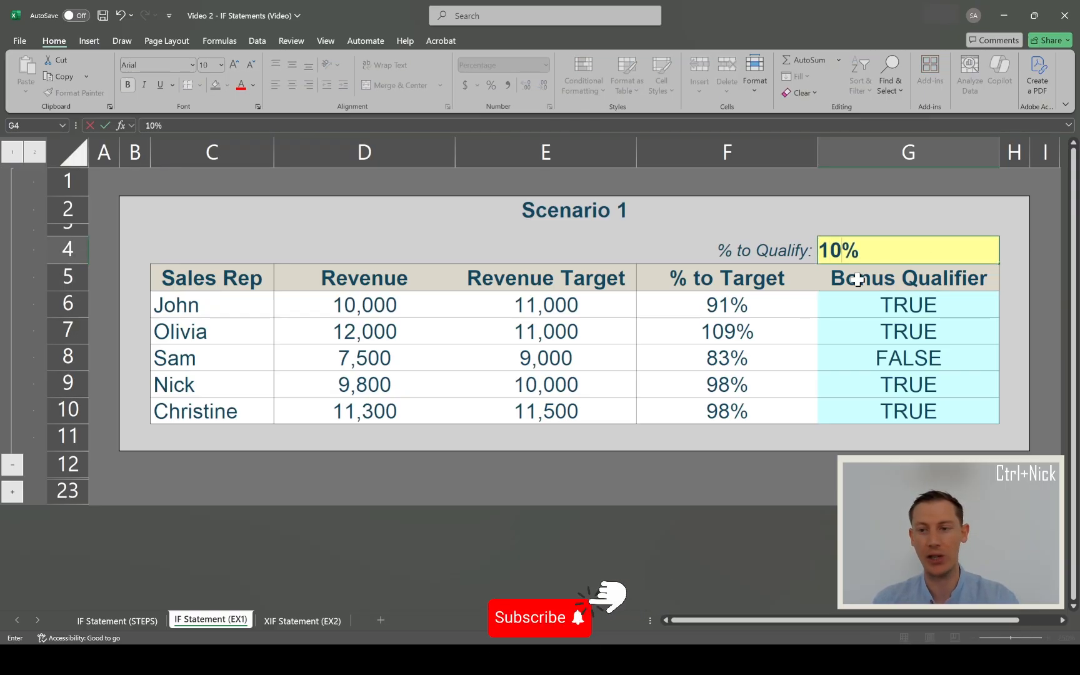
key("Return")
key("Up")
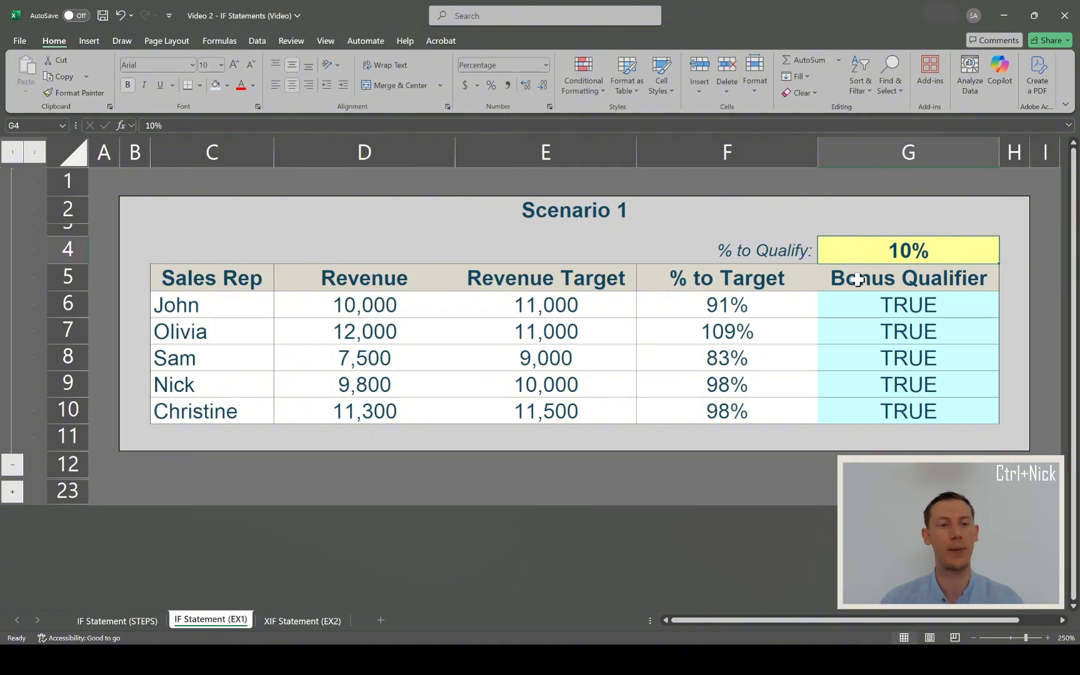
type("100")
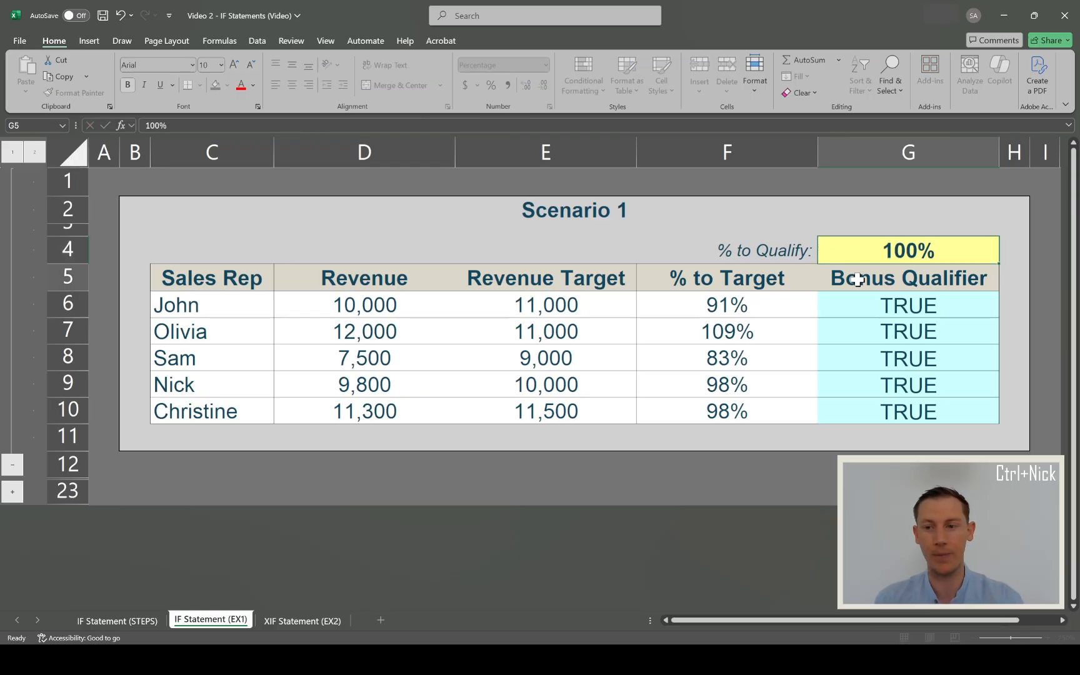
key("Return")
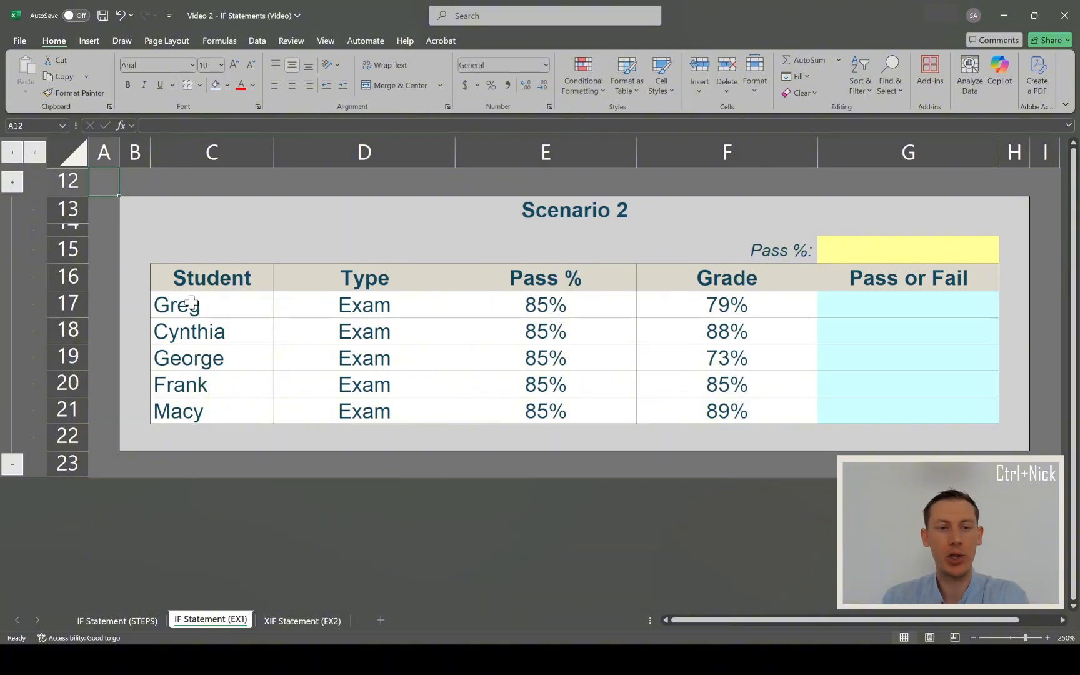
Examine the Scenario 2 table's Student, Type, Pass % and Grade entries in rows 17 to 21
left_click_drag(189, 305, 201, 385)
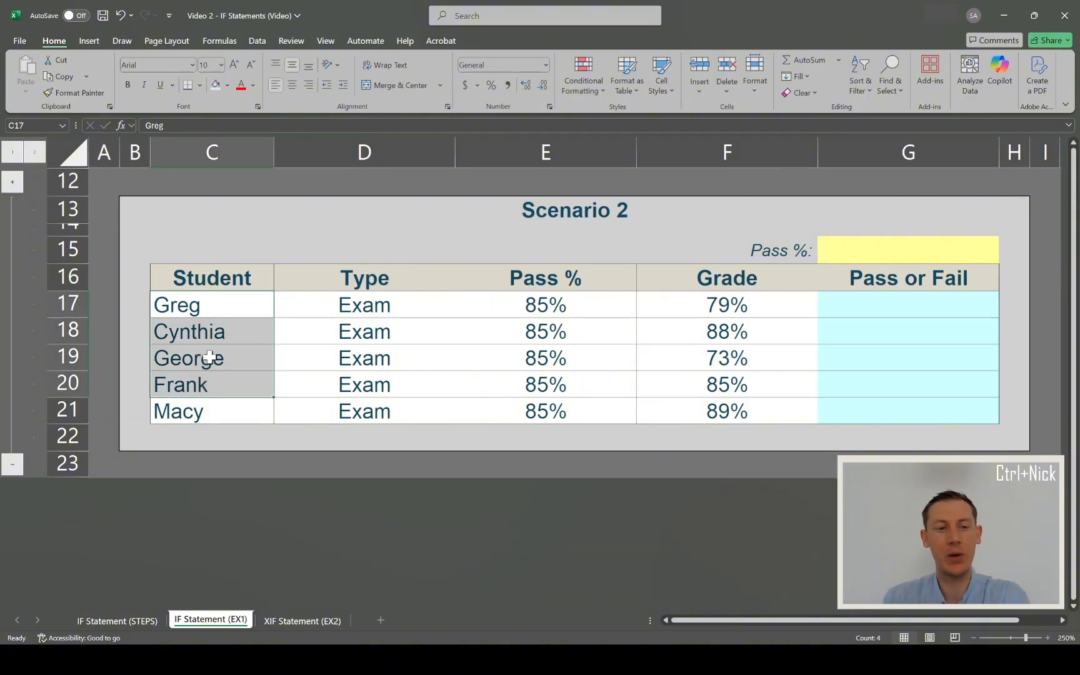
left_click(214, 330)
left_click(205, 363)
left_click(201, 384)
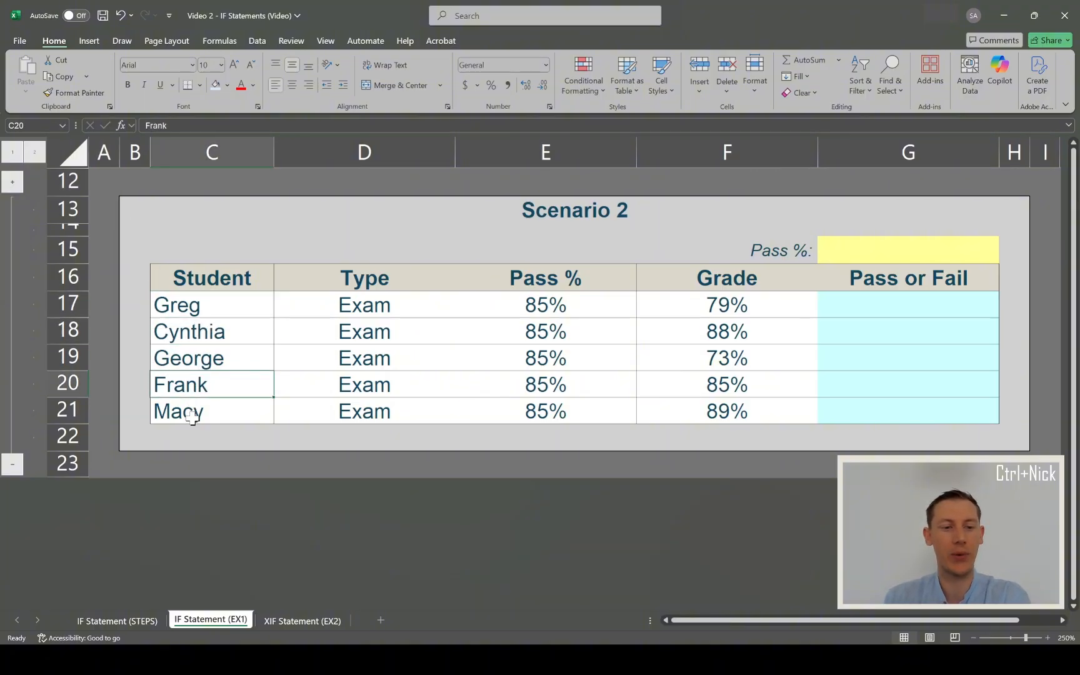
left_click(199, 414)
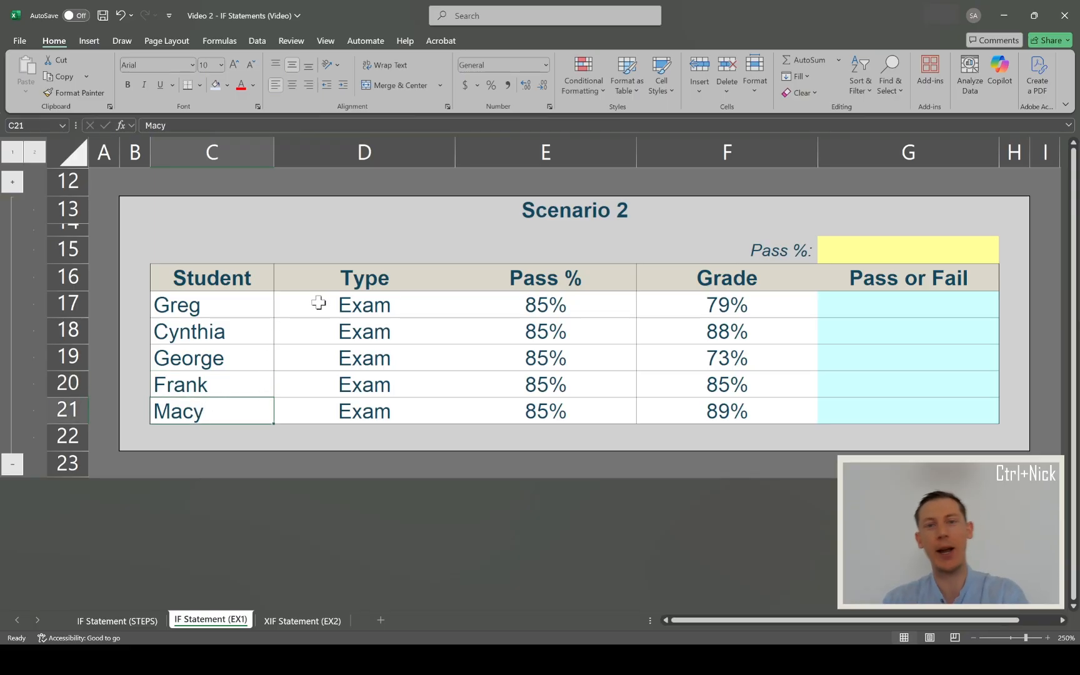
left_click_drag(319, 304, 312, 355)
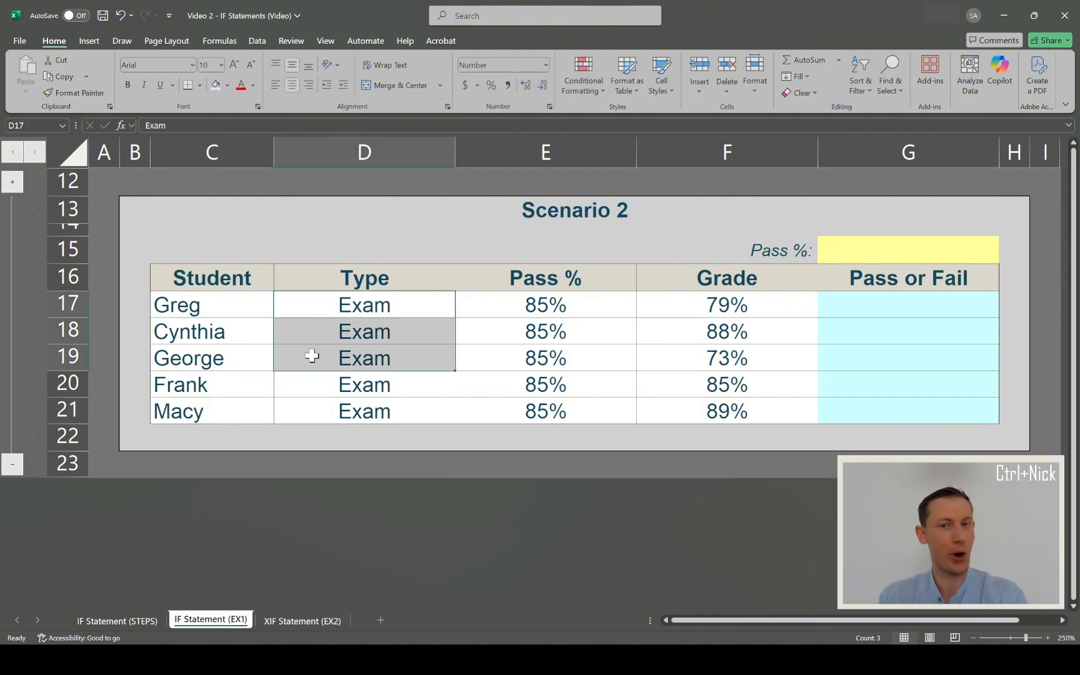
left_click(316, 313)
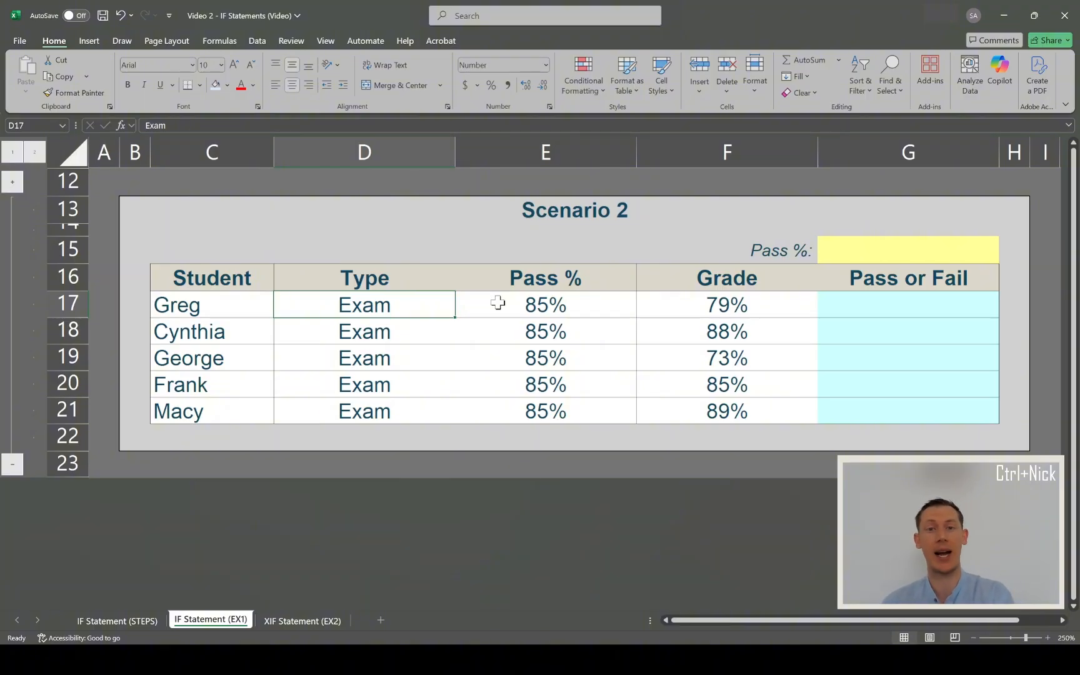
left_click_drag(501, 303, 507, 405)
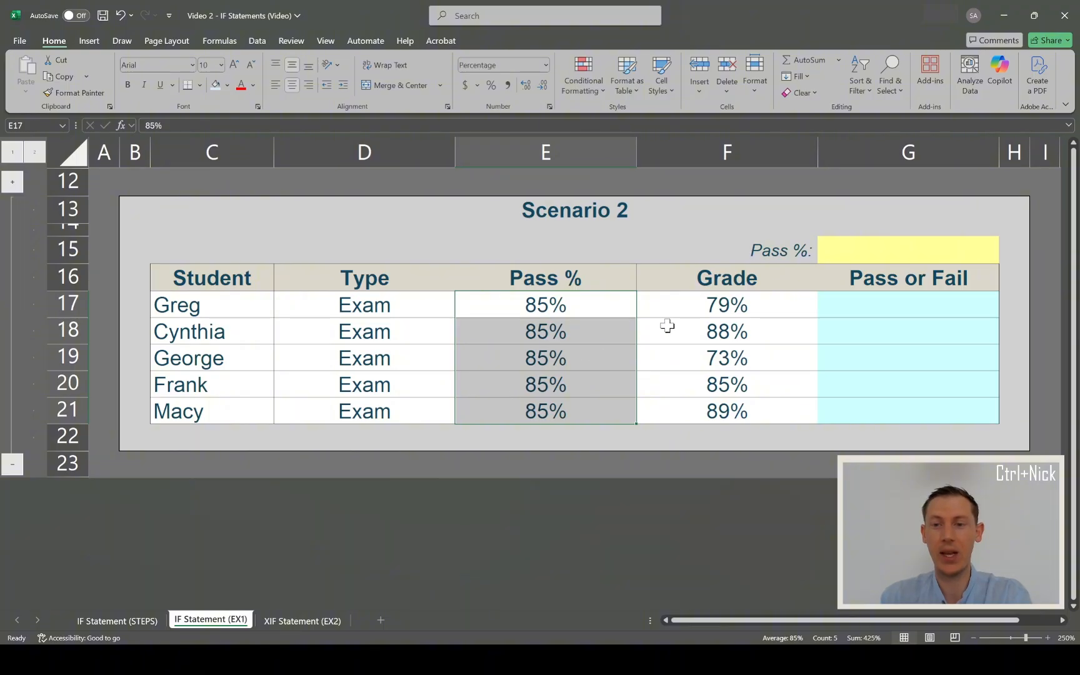
left_click_drag(687, 301, 682, 403)
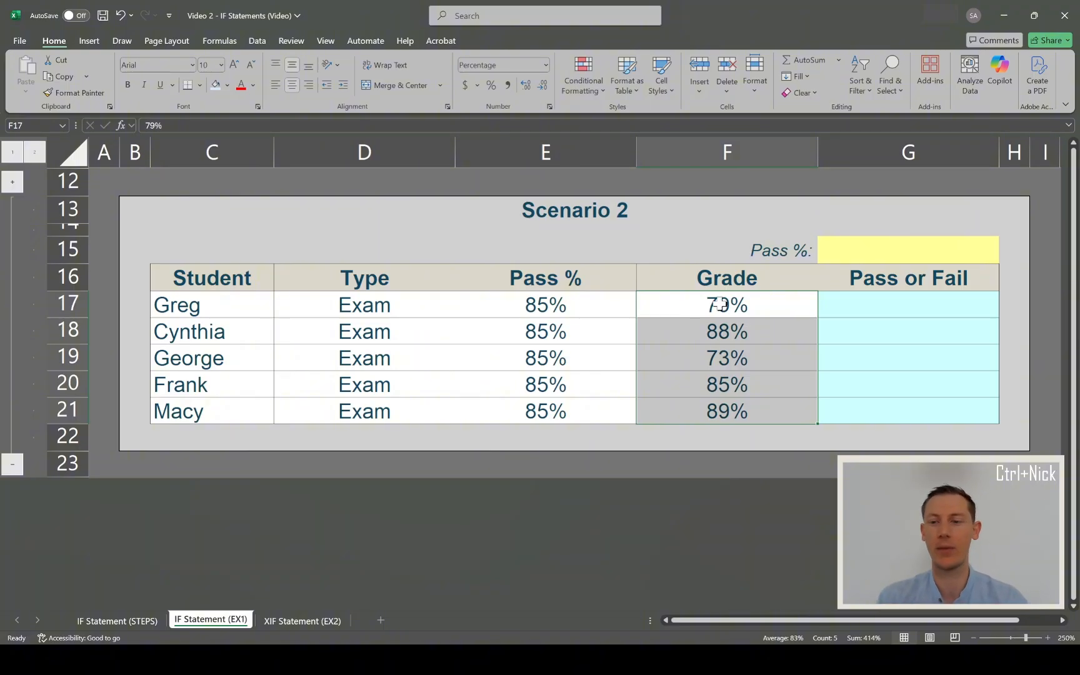
Begin an IF formula in G17 that tests whether the grade in F17 is greater than or equal to the Pass % in E17
left_click(882, 306)
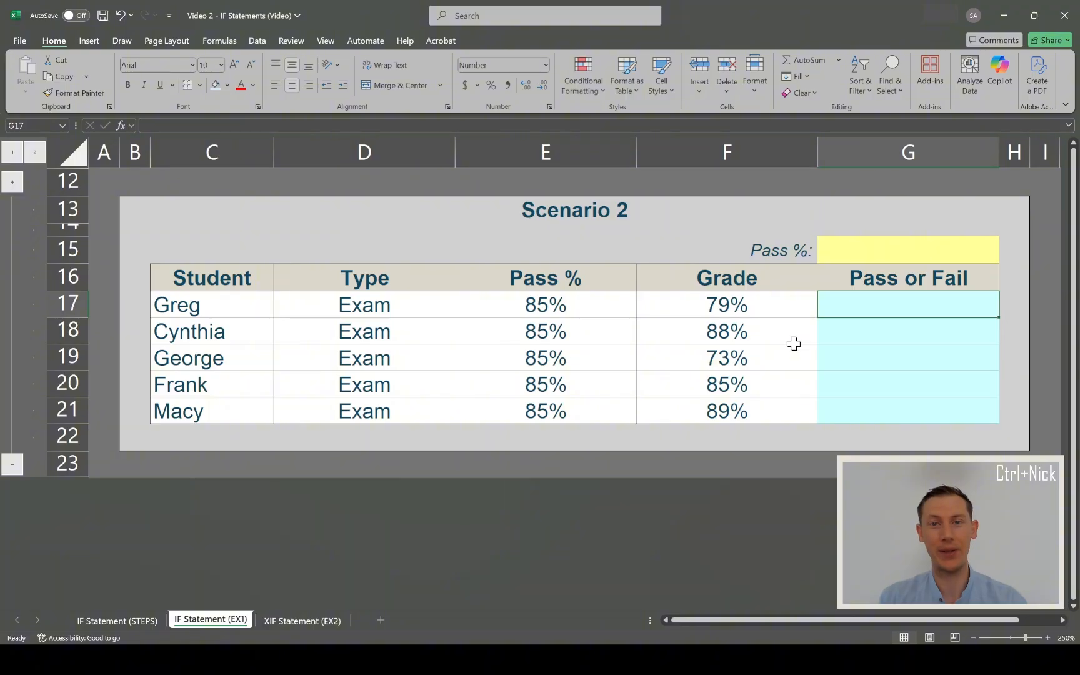
type("=")
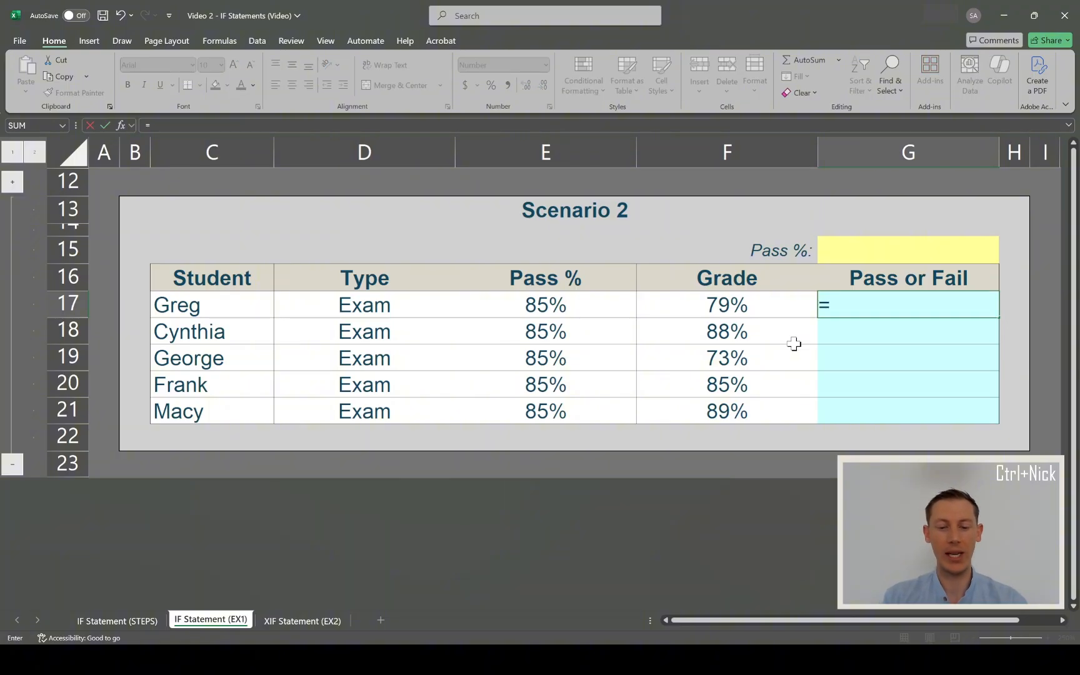
type("if(")
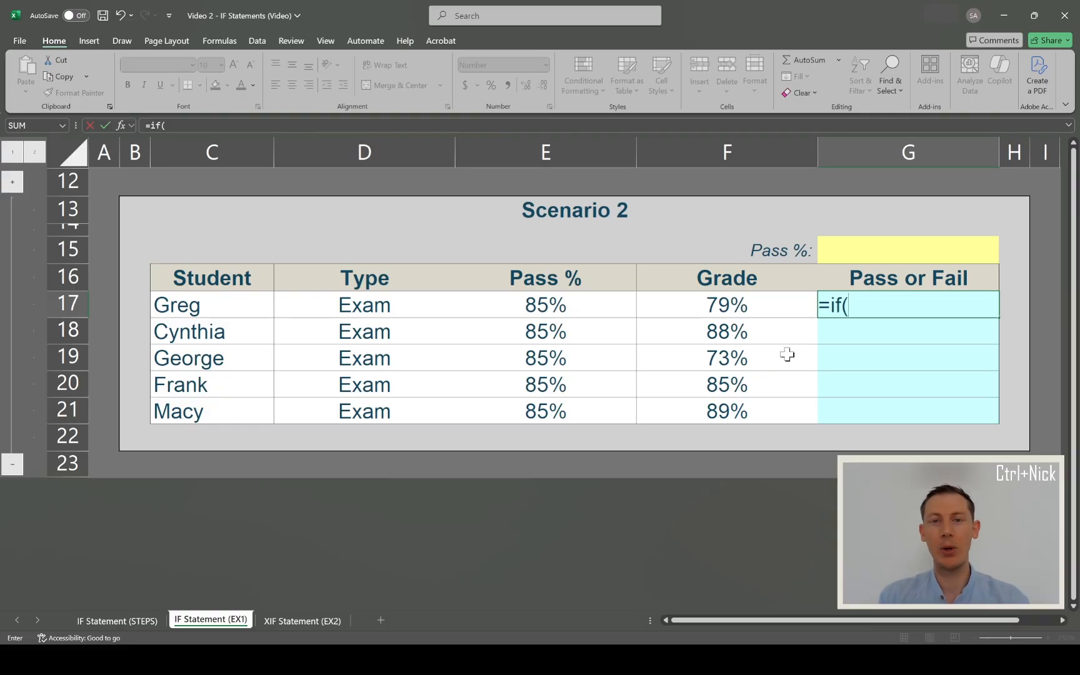
left_click(678, 302)
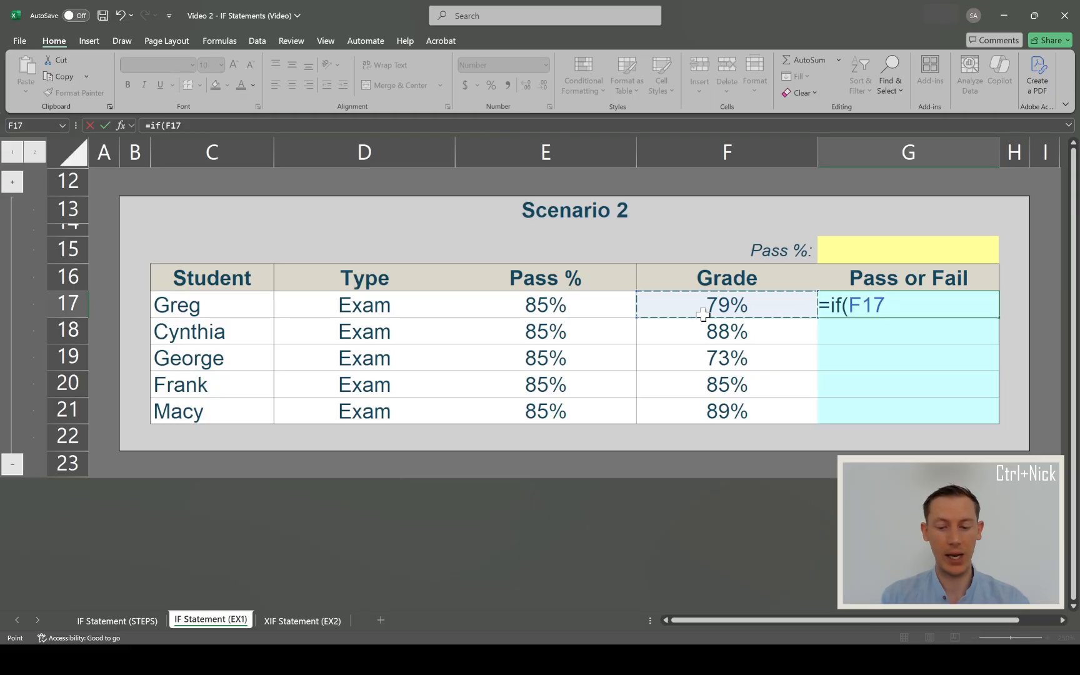
type(">=")
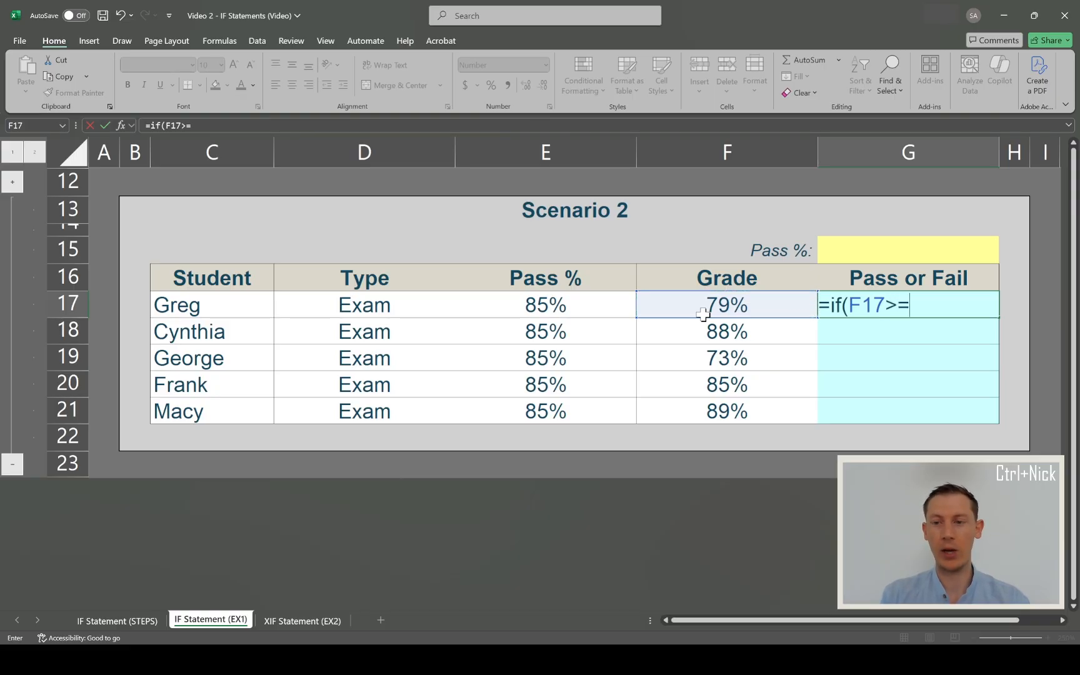
left_click(528, 302)
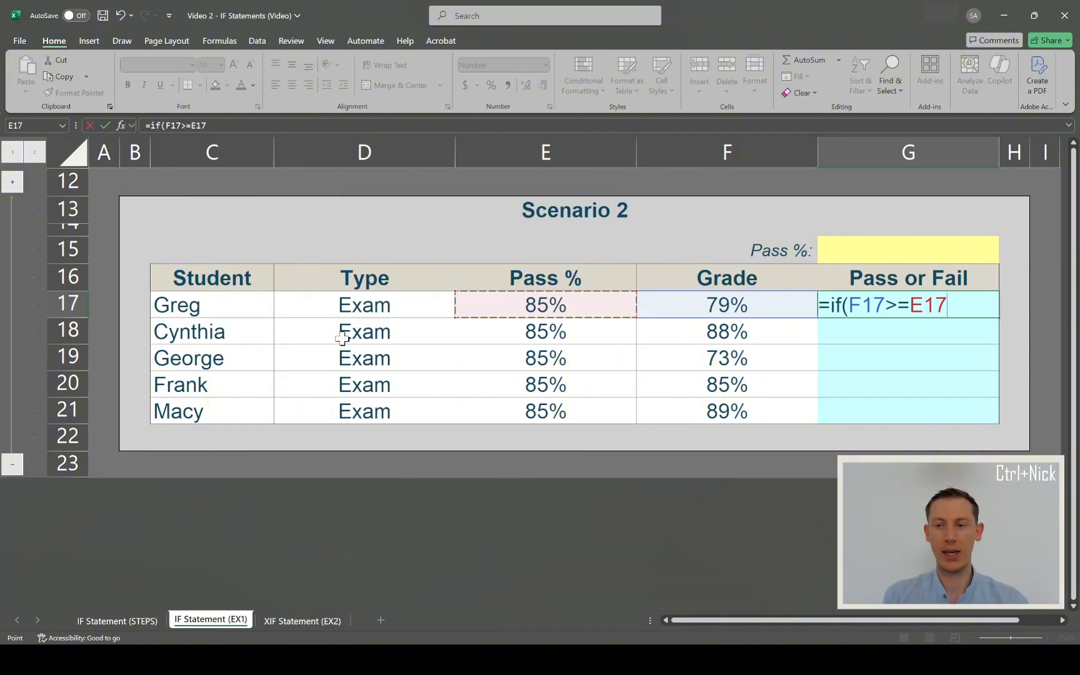
type(",")
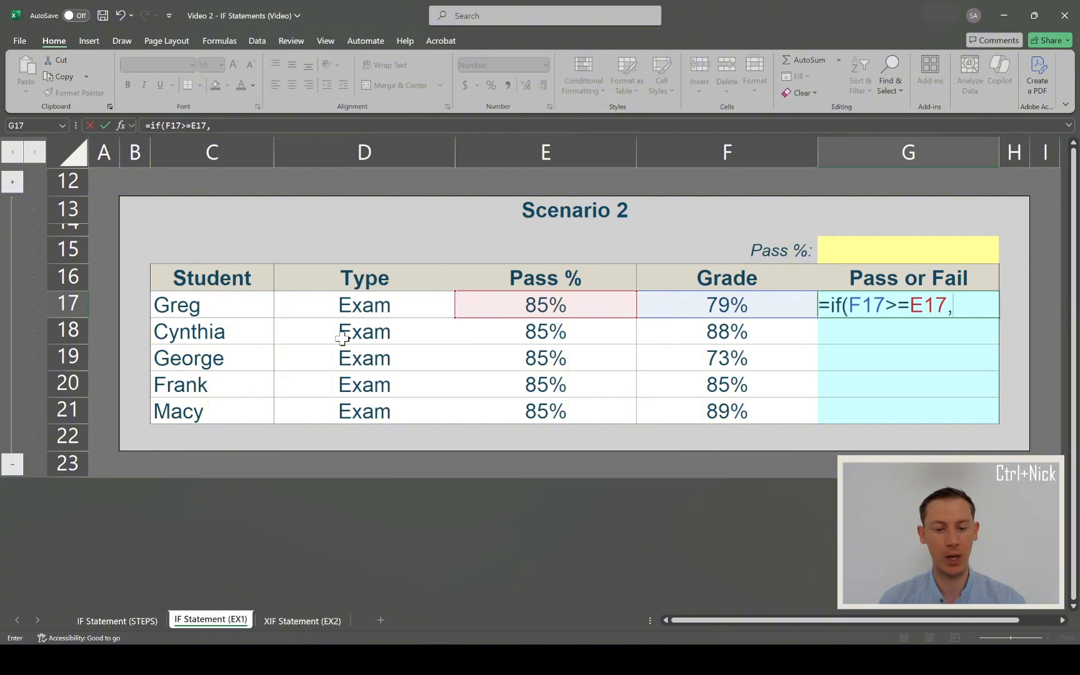
Complete the G17 IF formula with "PASS" as the true result and "FAIL" as the false result
type("\"")
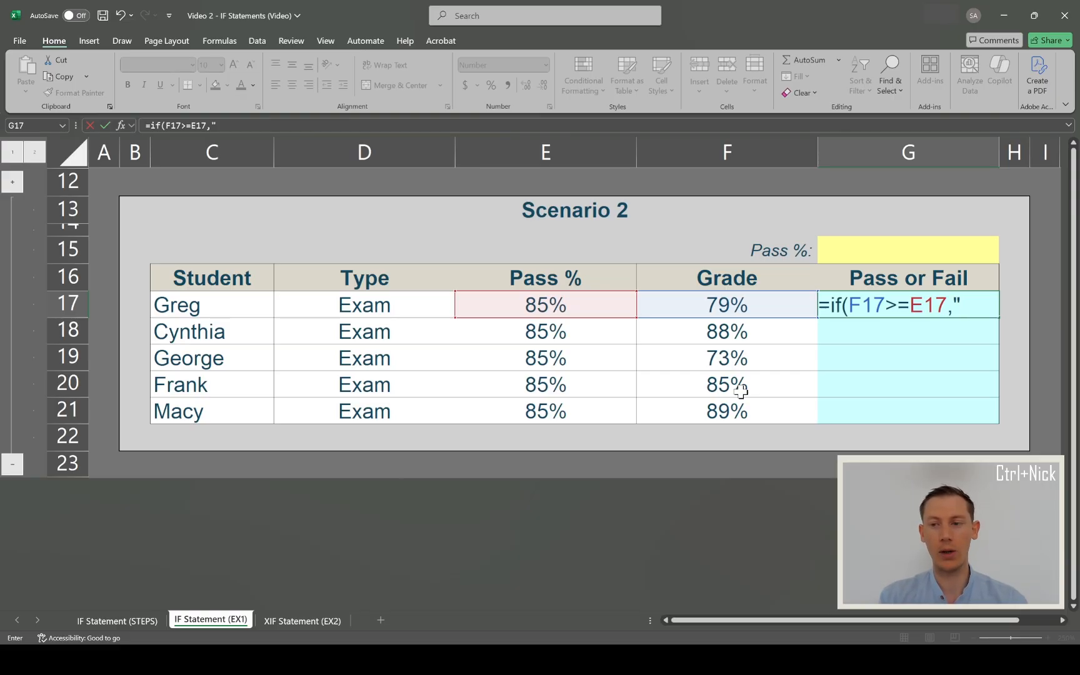
type("PASS")
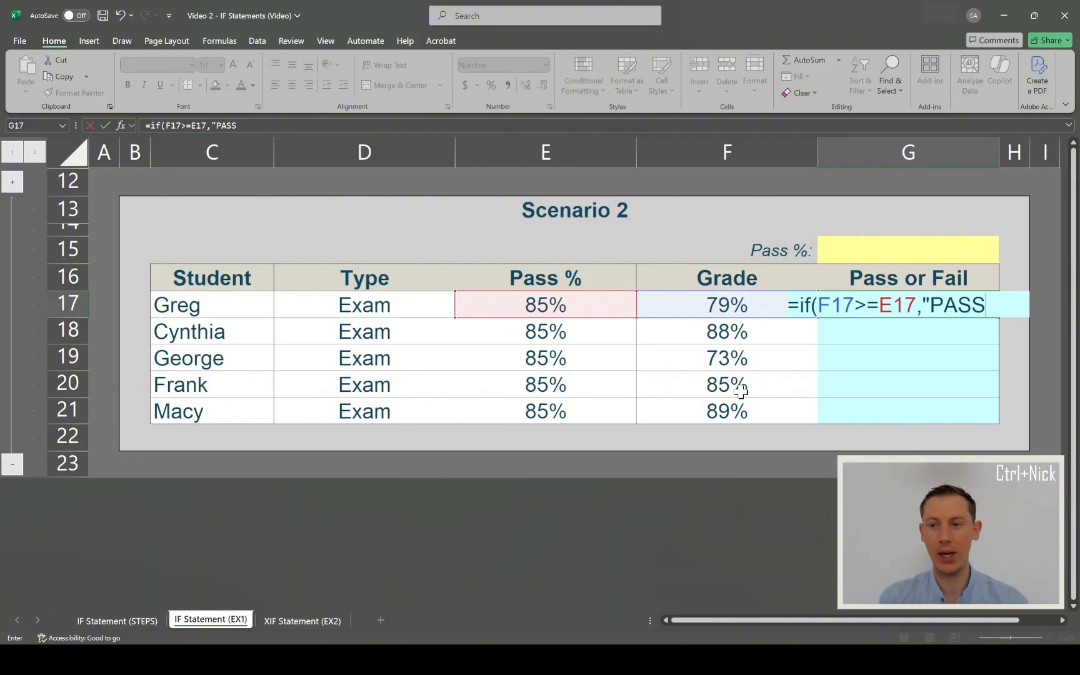
type("\"")
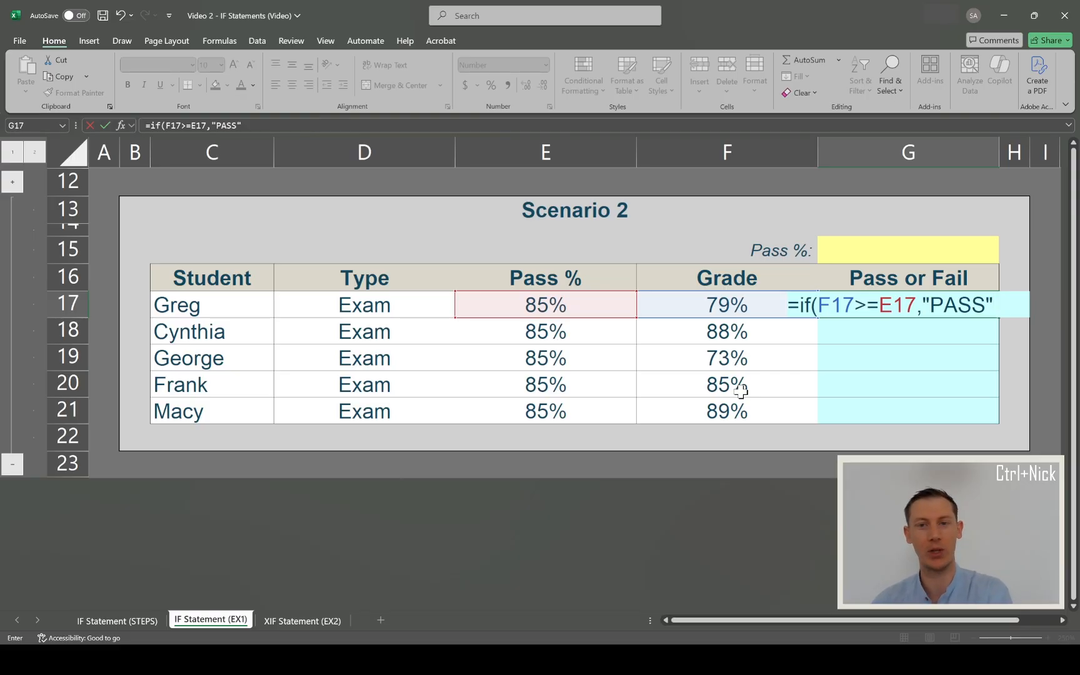
type(",")
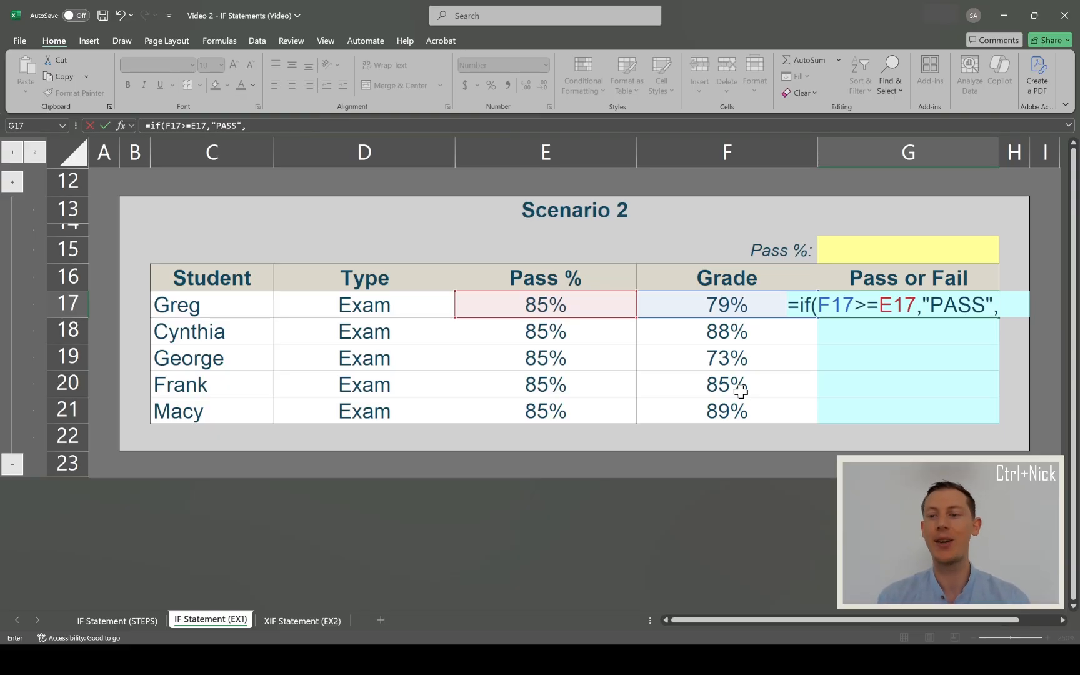
type("\"")
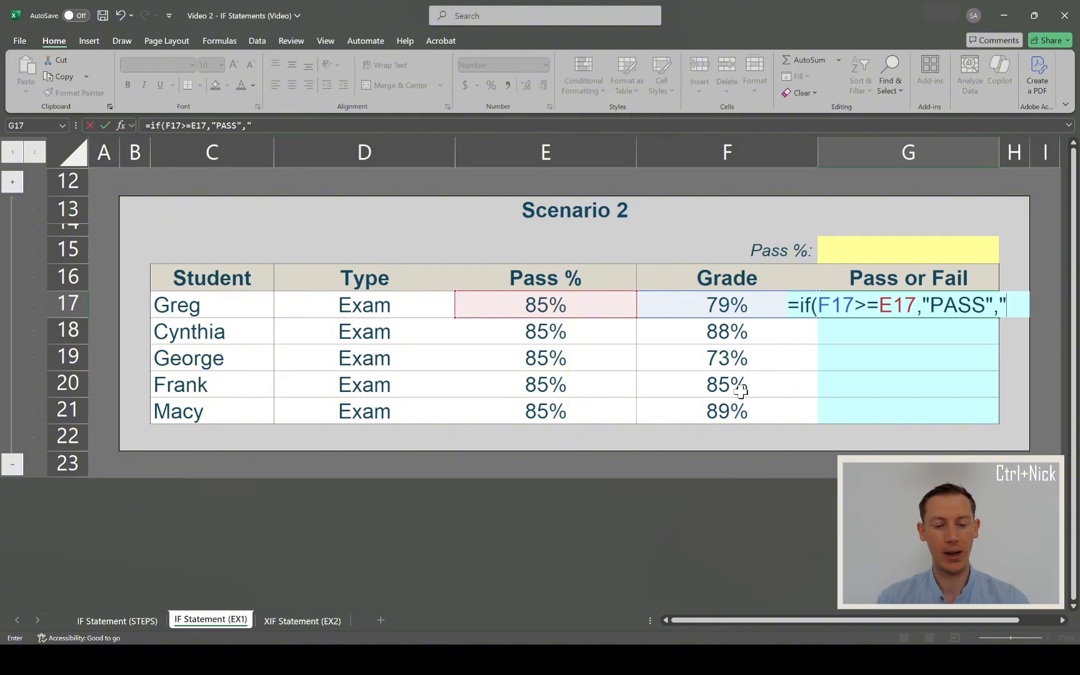
type("FAIL")
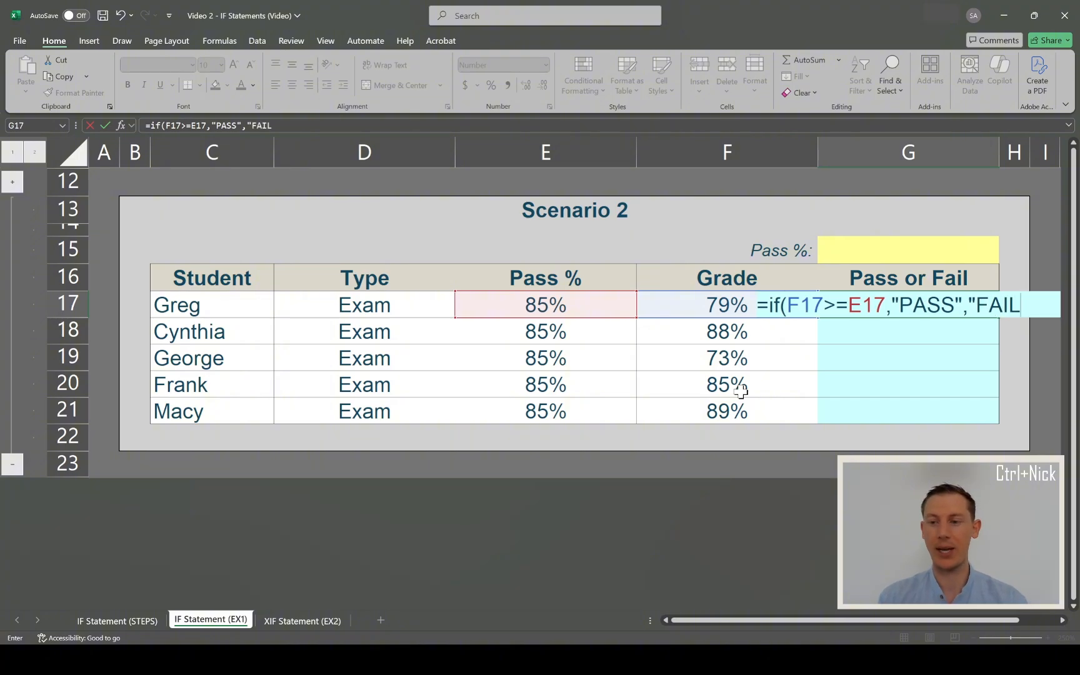
type("\"")
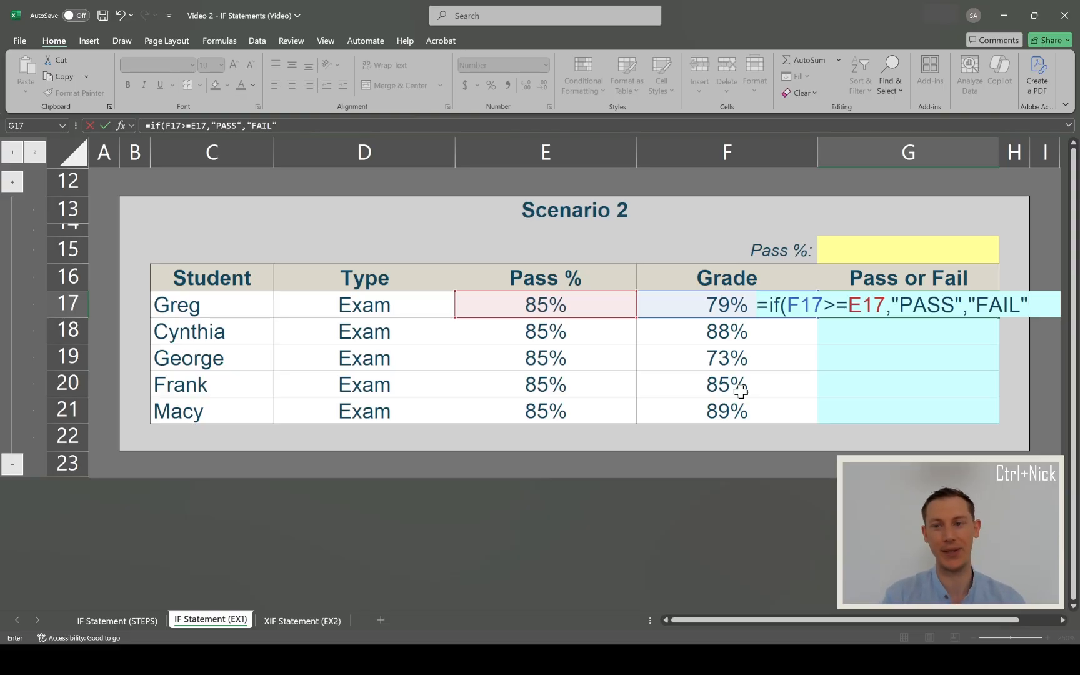
type(")")
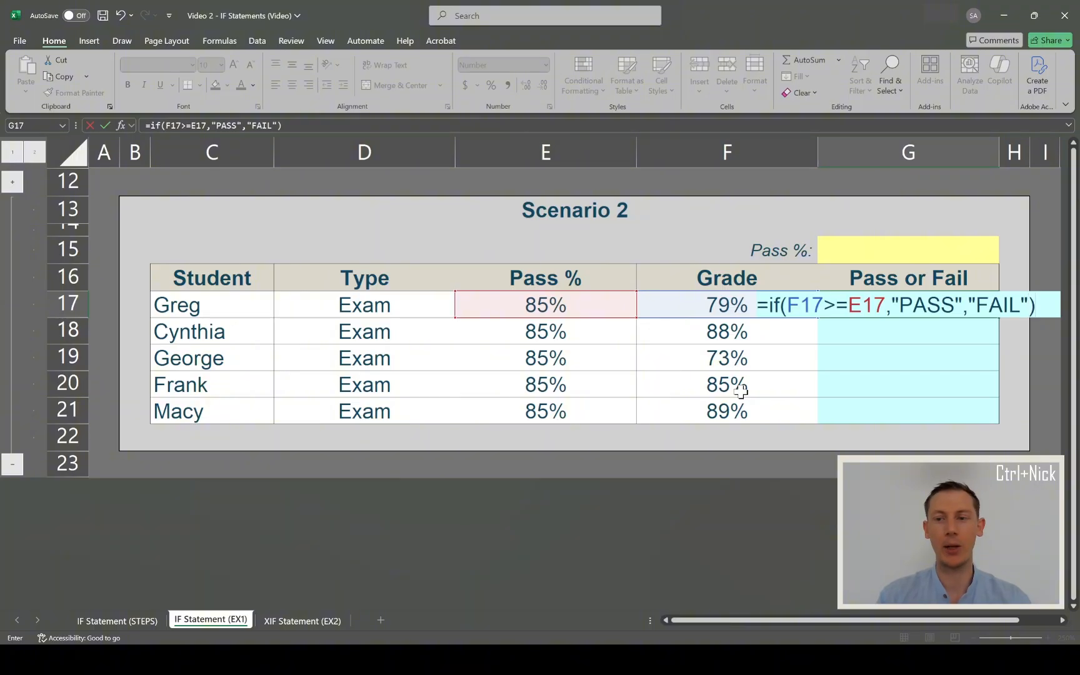
key("Return")
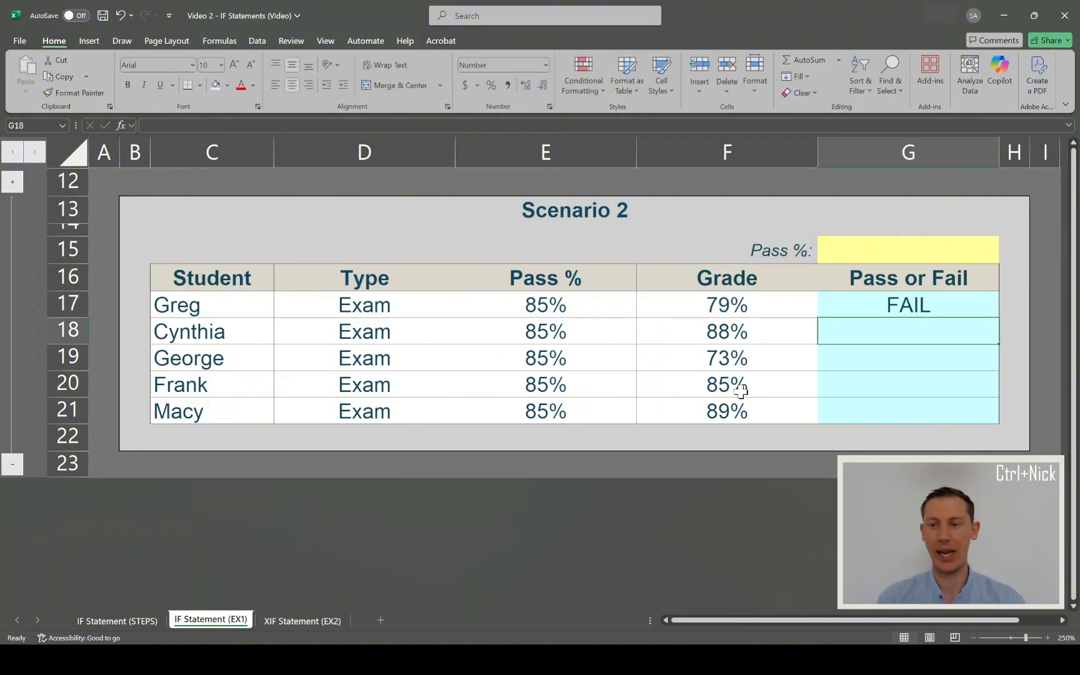
Check the G17 formula against the grade in F17, and fill the formula down through G21
key("Up")
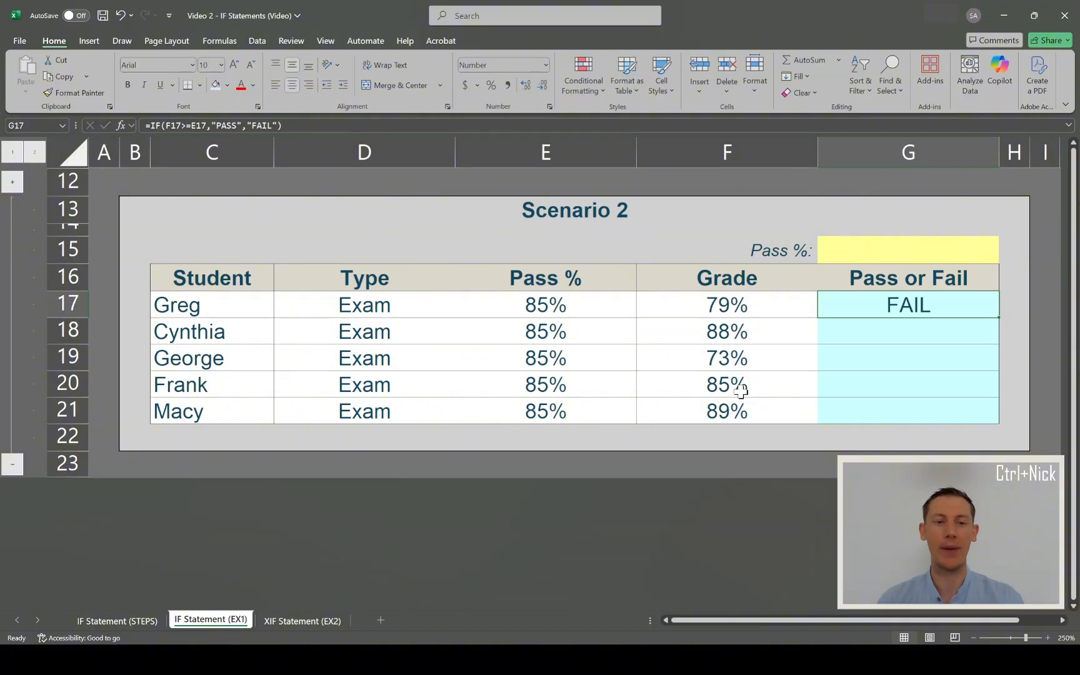
left_click(695, 307)
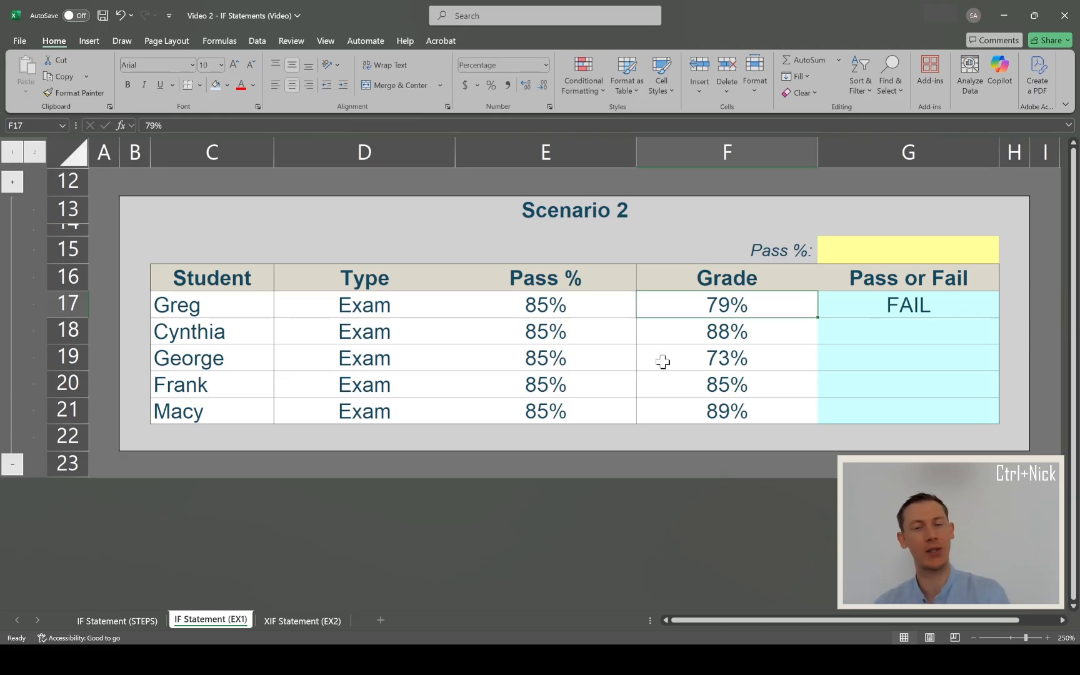
key("Right")
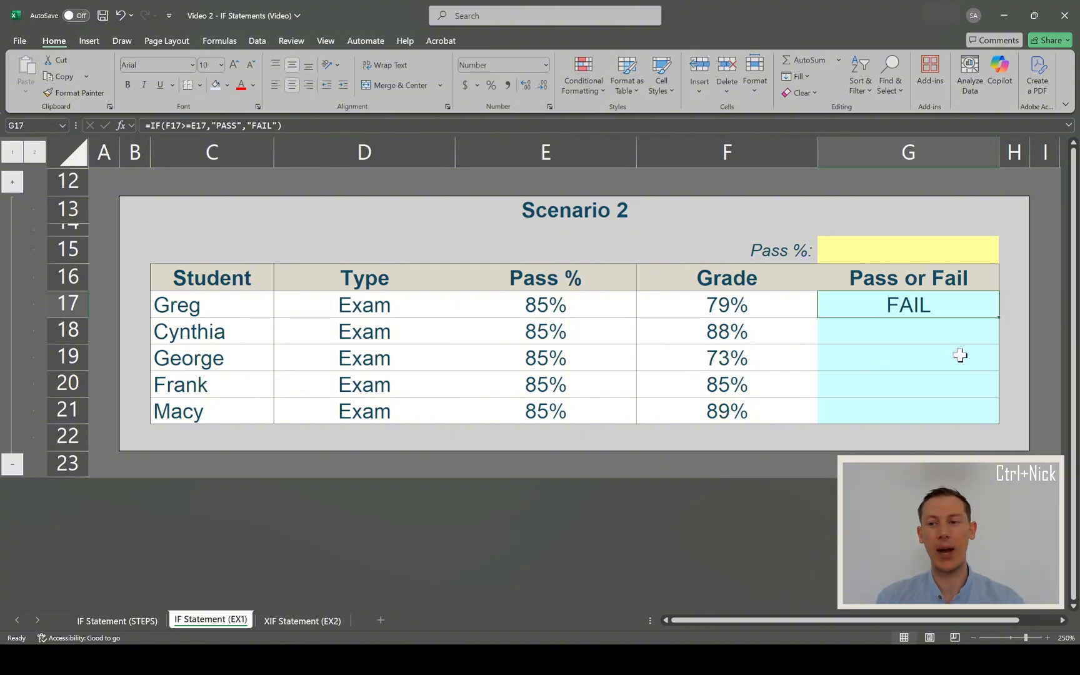
left_click_drag(998, 318, 993, 420)
Review the filled Pass or Fail formulas in G17:G21 and the Pass % values in column E they refer to
left_click(882, 339)
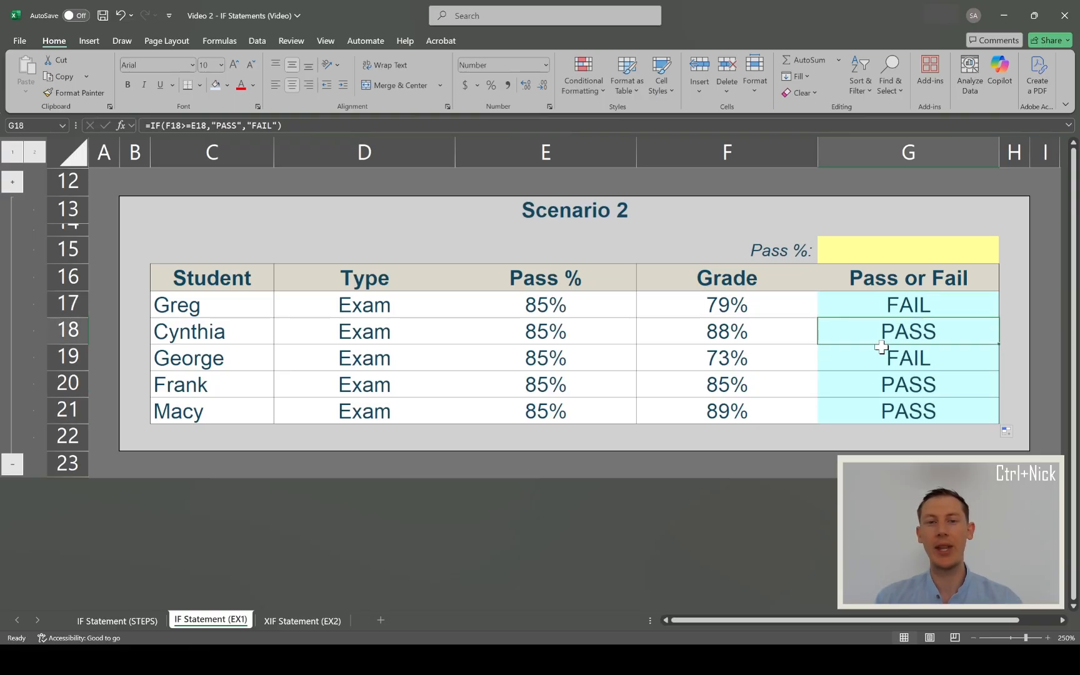
left_click(871, 362)
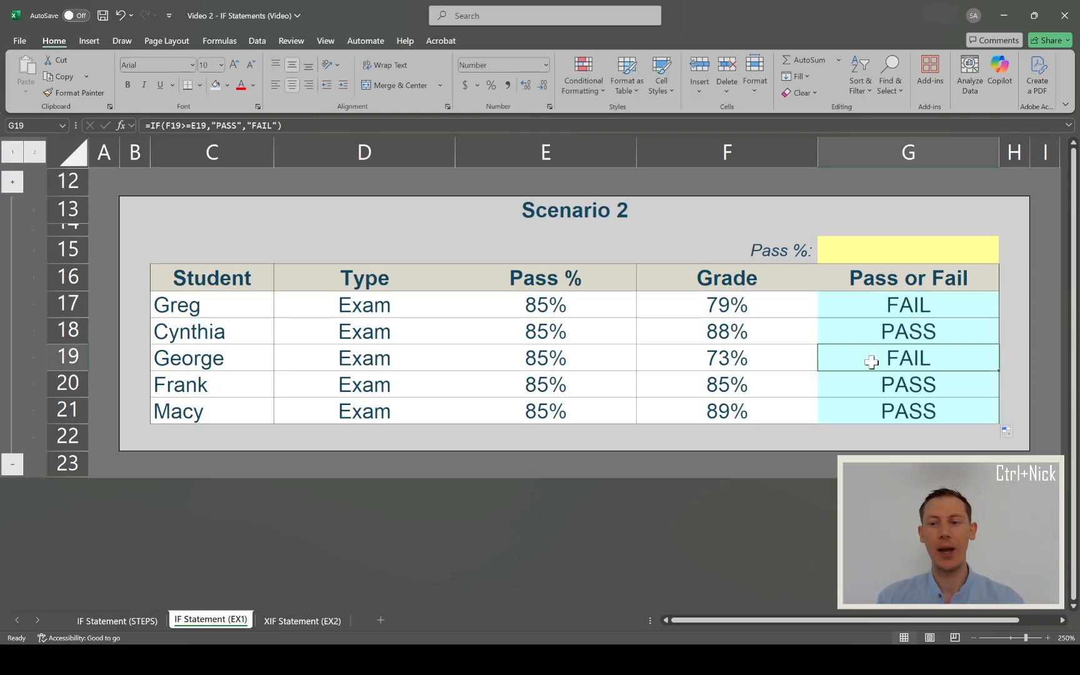
left_click(870, 328)
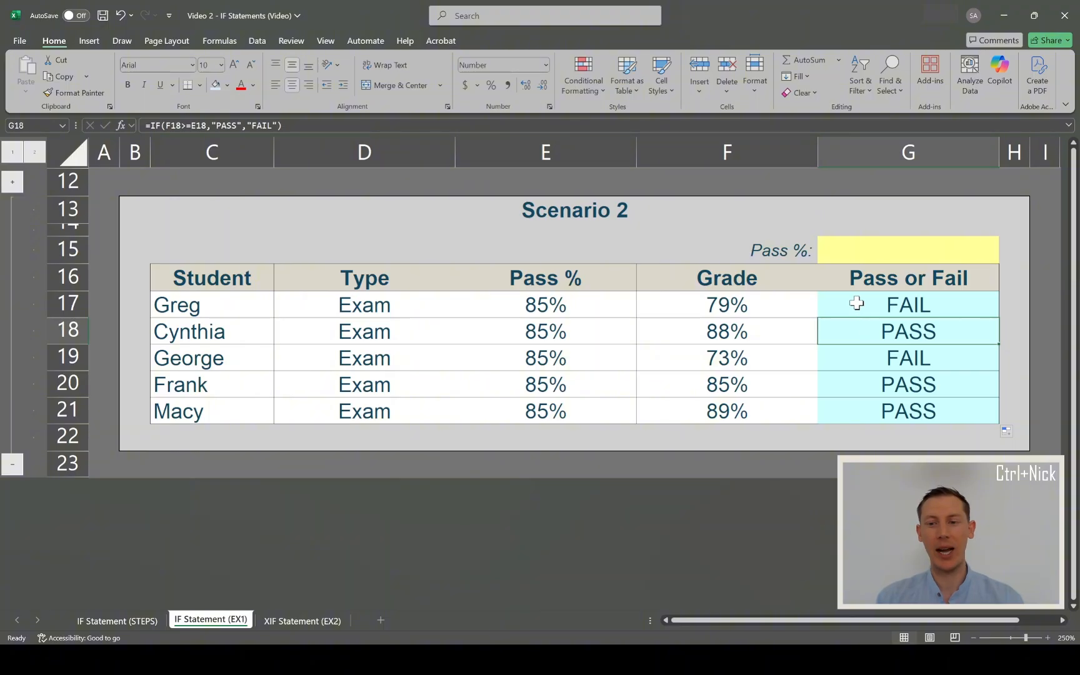
left_click_drag(857, 306, 858, 405)
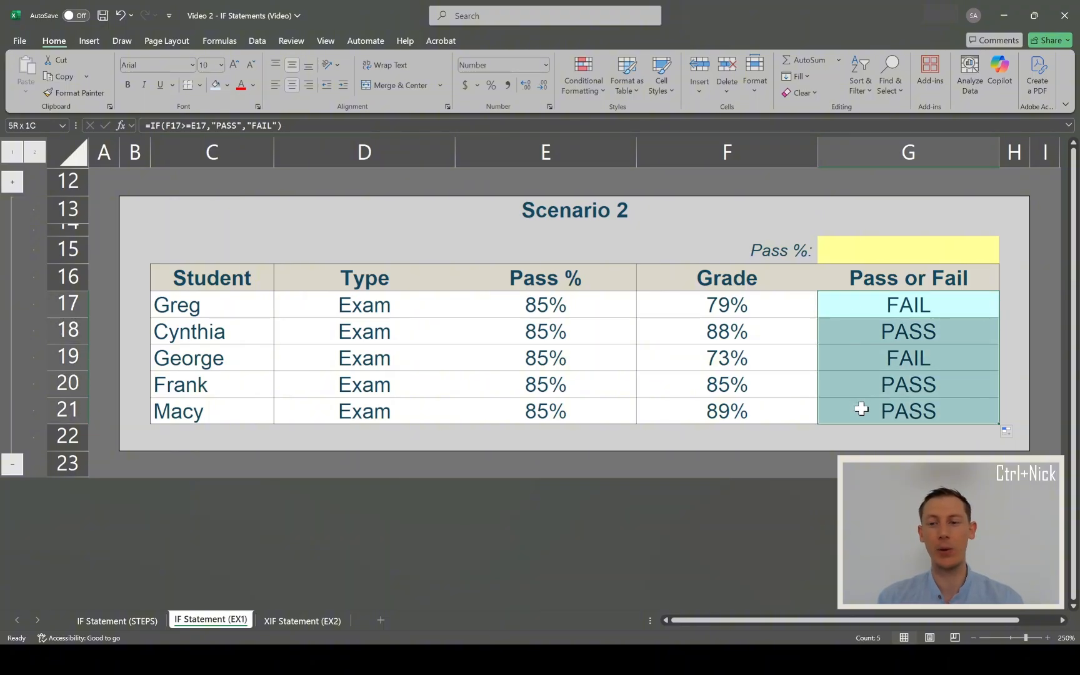
left_click(556, 306)
left_click(554, 358)
left_click(553, 386)
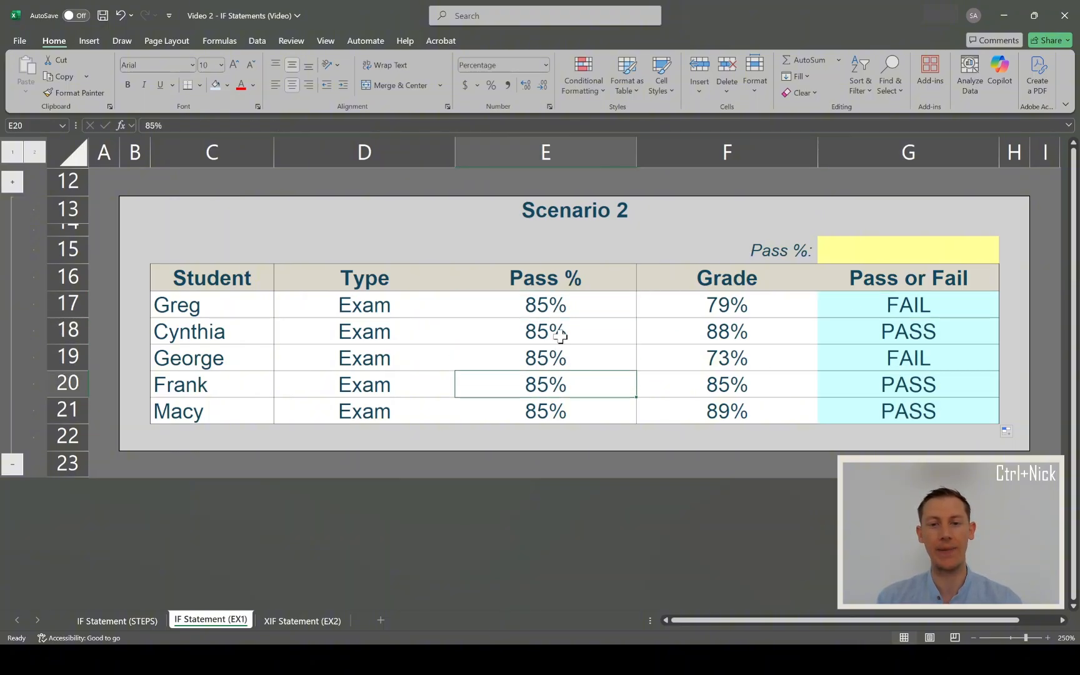
Review the Pass % values in column E and enter 80% as the single Pass % in G15
key("Up")
key("Up")
key("Up")
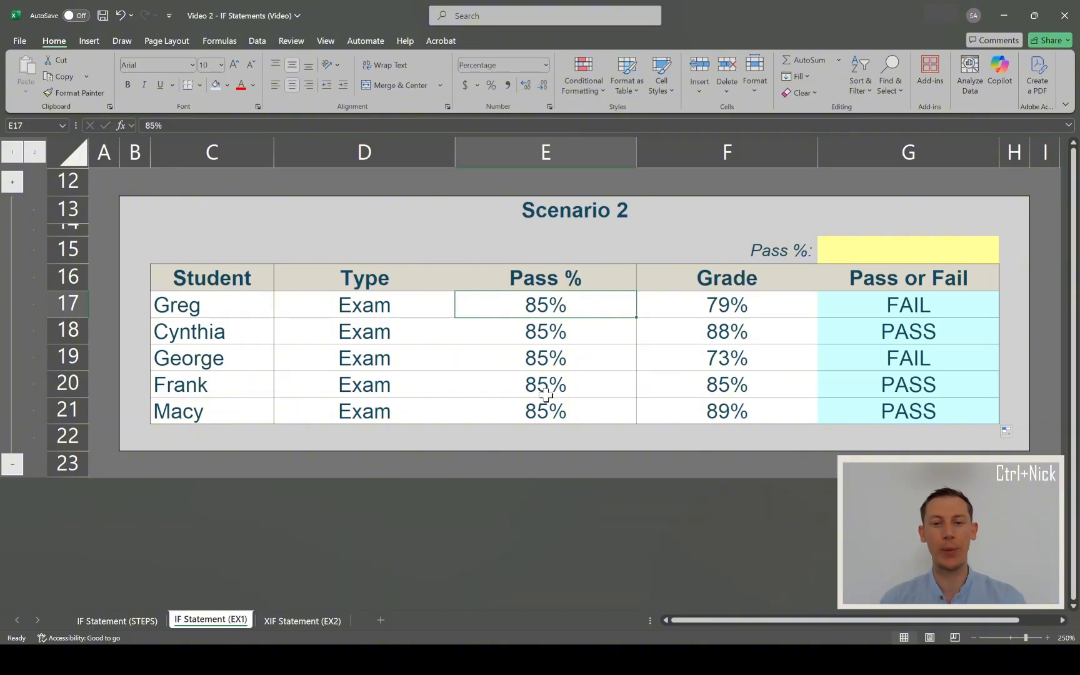
left_click_drag(536, 304, 534, 355)
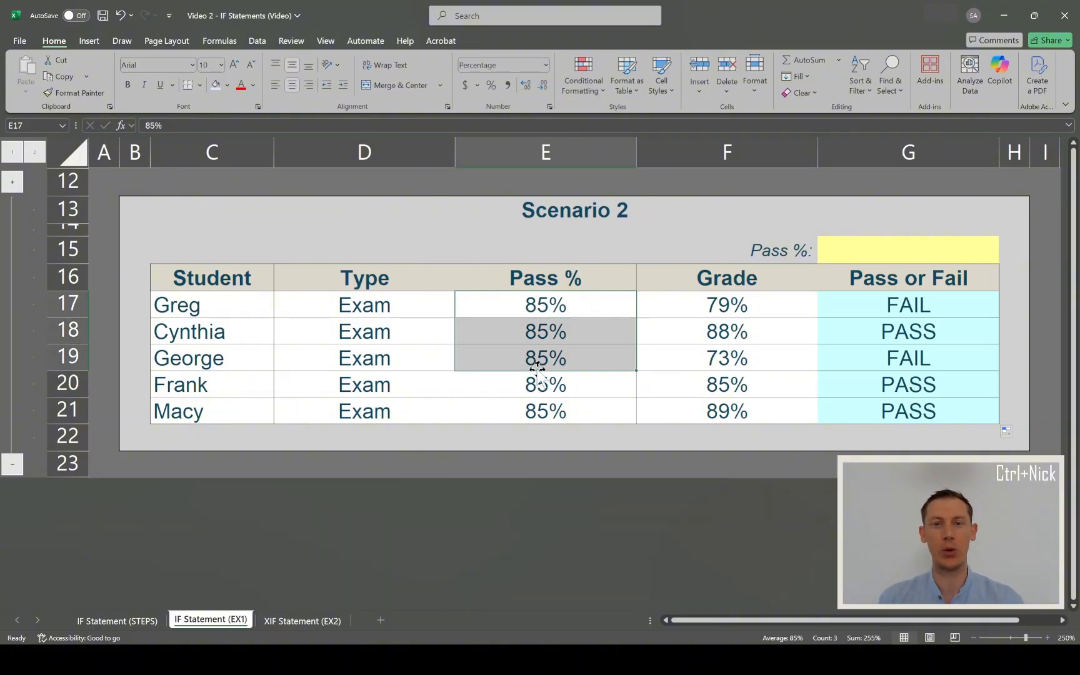
left_click(875, 255)
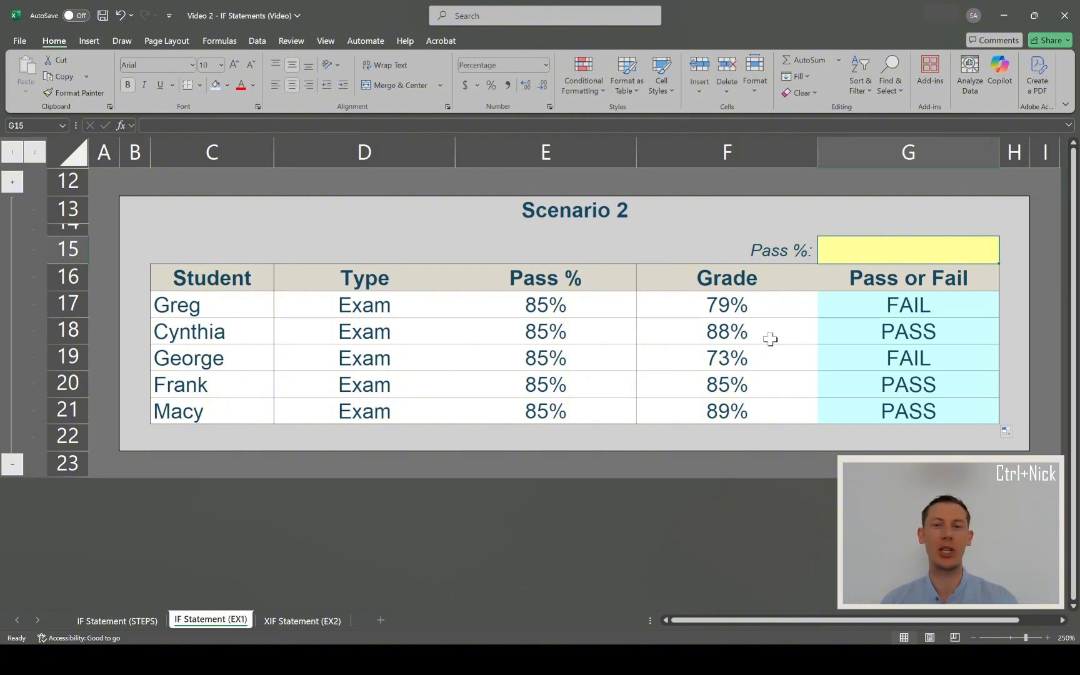
type("80%")
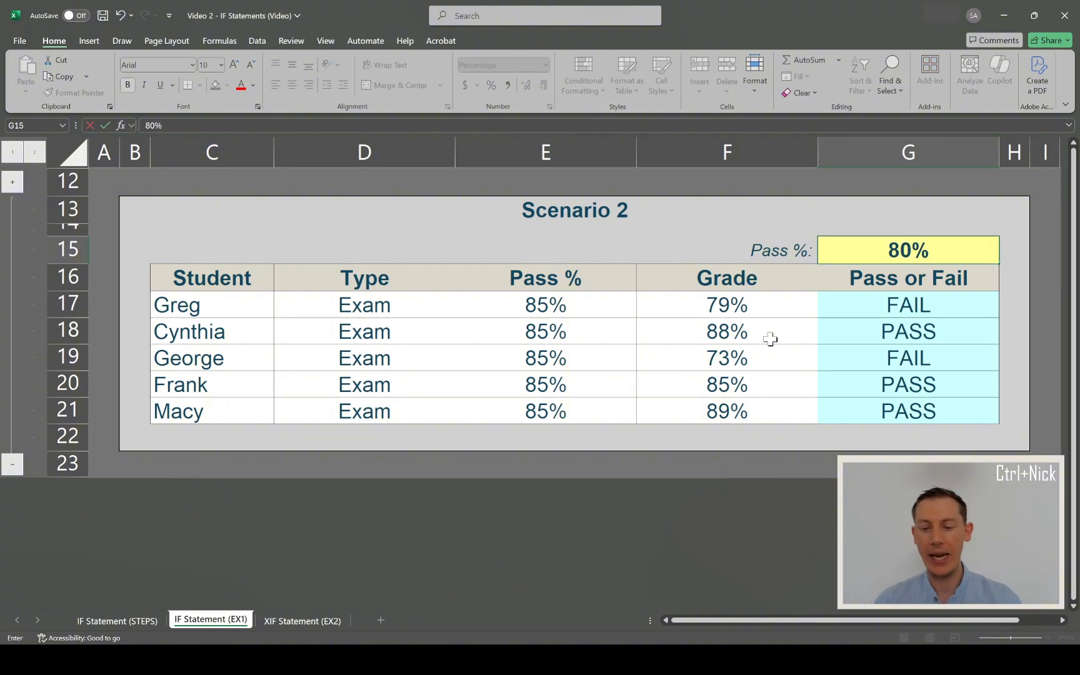
key("Return")
Change the G17 IF formula to compare the grade in F17 with the absolute reference $G$15 instead of E17
key("Down")
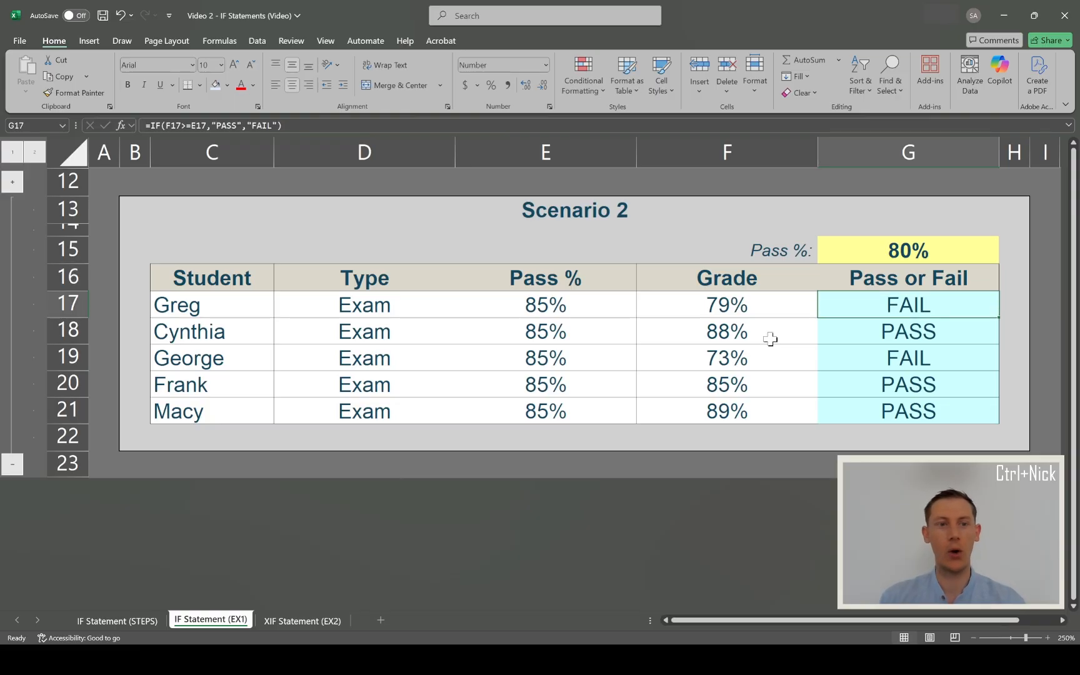
left_click(193, 123)
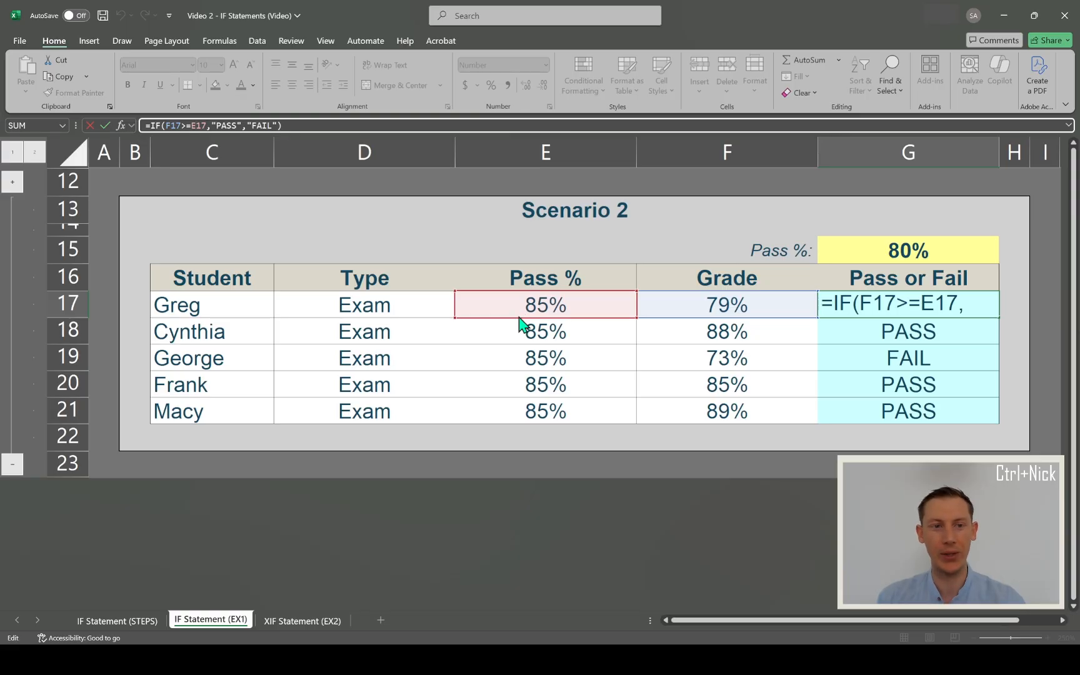
left_click_drag(519, 324, 874, 262)
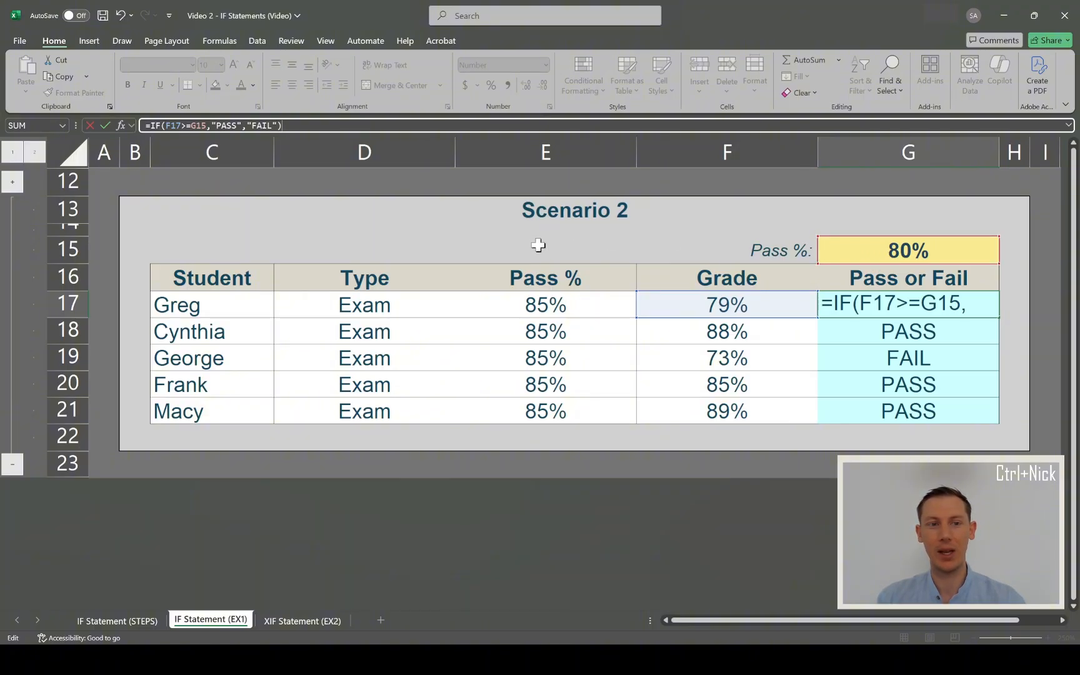
left_click(199, 125)
key("F4")
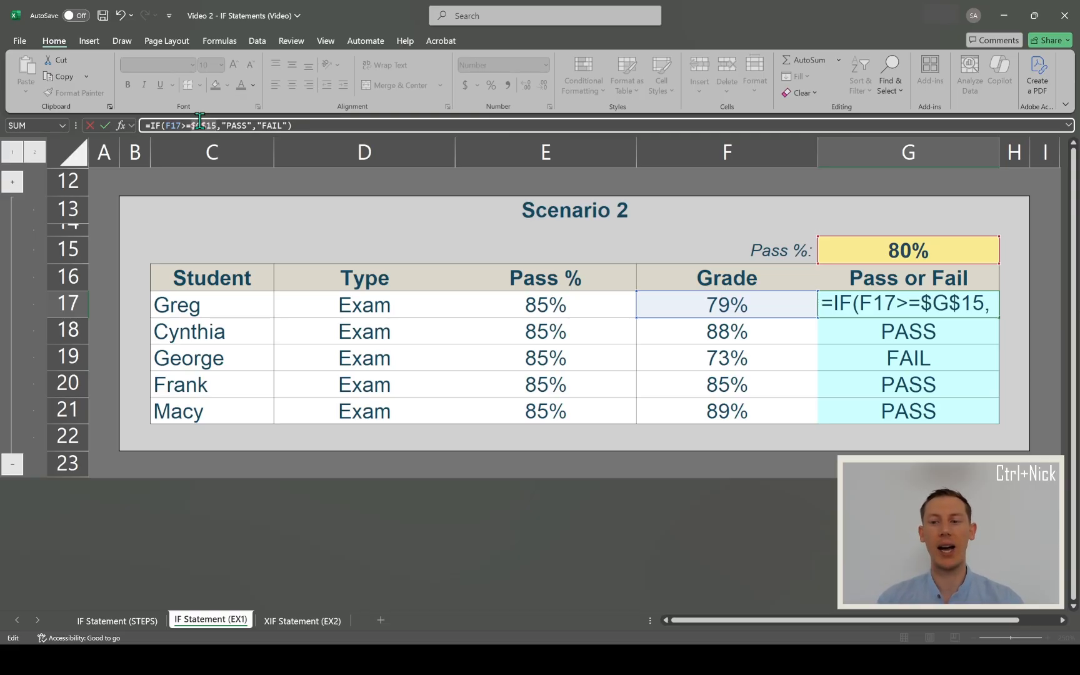
key("Return")
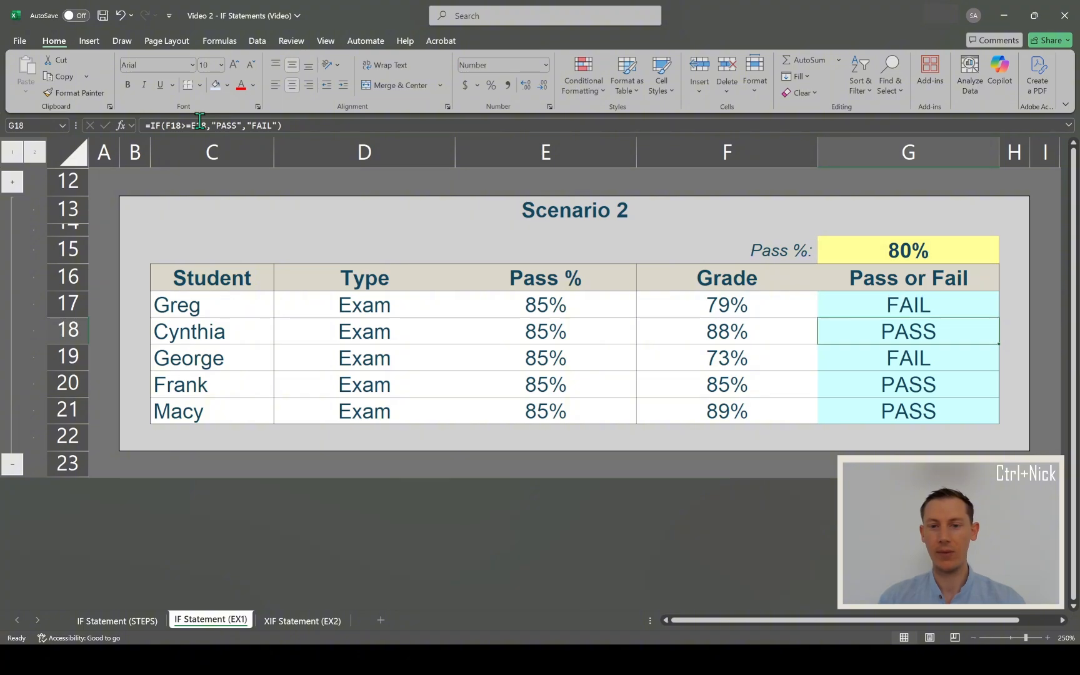
Fill the revised G17 formula down through G21 and check the $G$15 reference in the filled cells
key("Up")
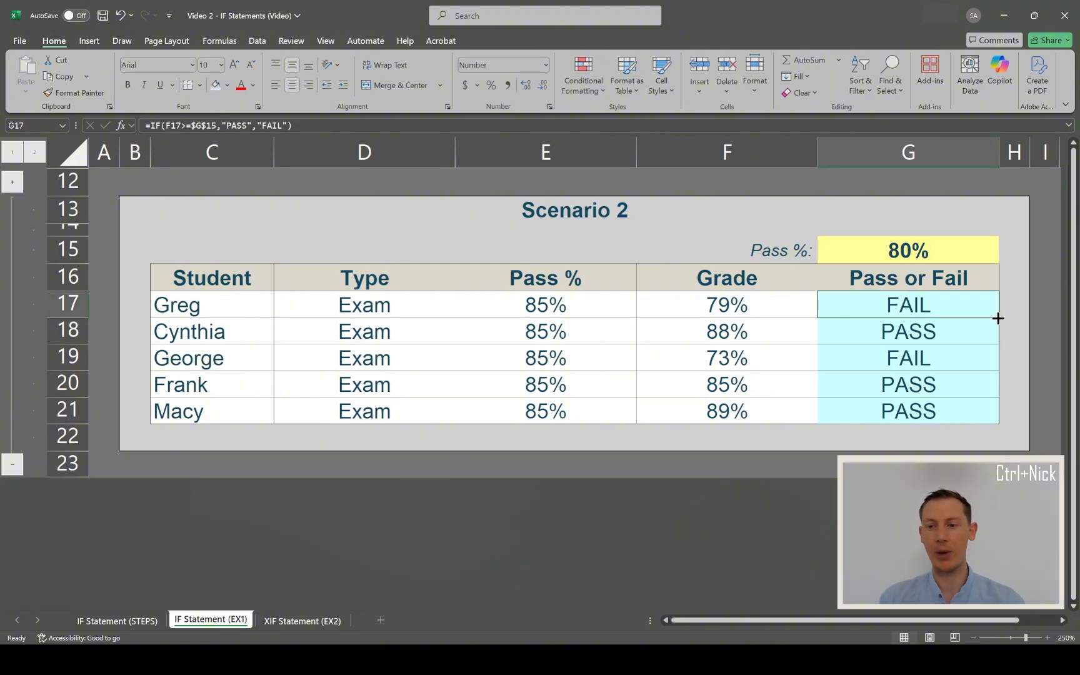
left_click_drag(998, 318, 978, 427)
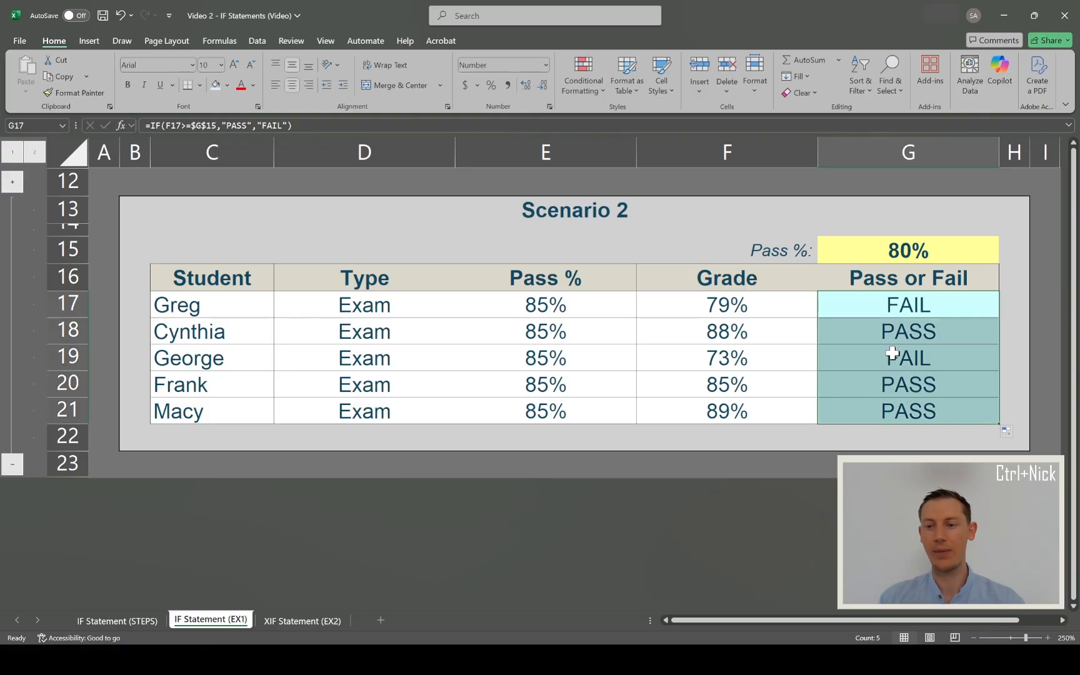
left_click(872, 357)
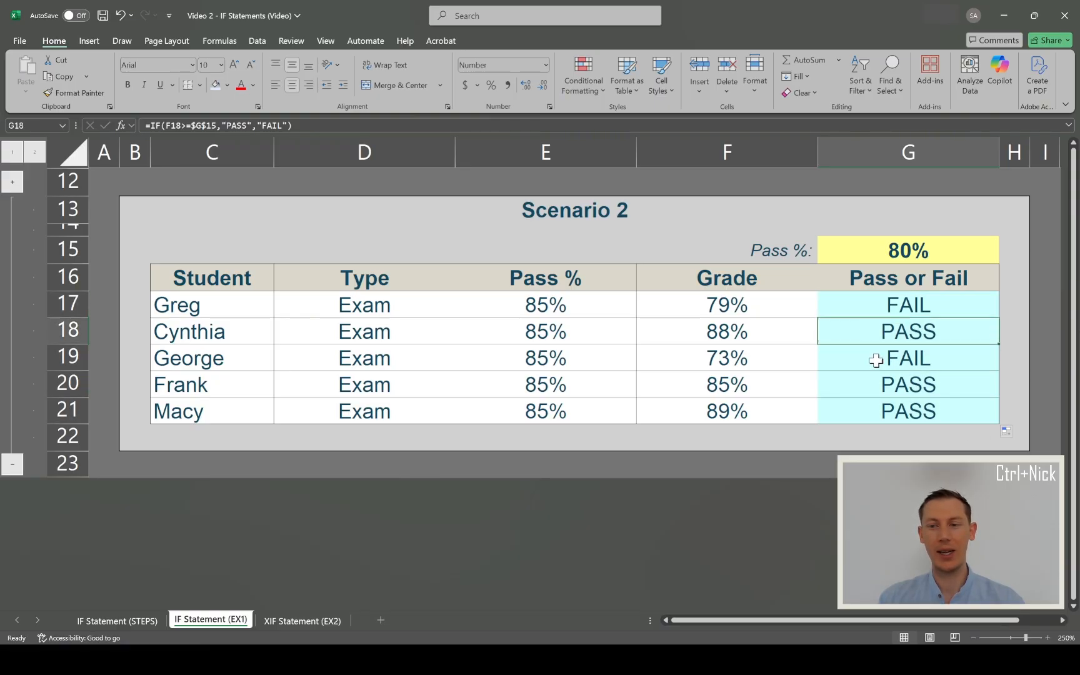
left_click(874, 380)
left_click(874, 405)
left_click(202, 125)
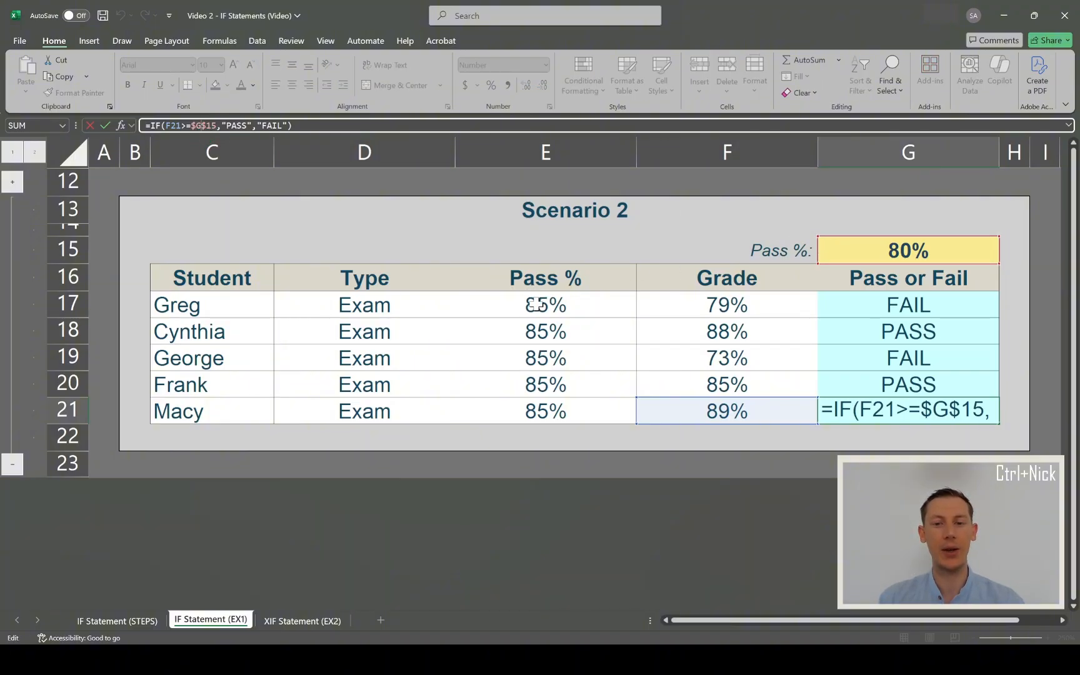
key("Escape")
Set the Pass % in G15 to 75% and compare the Pass or Fail results with the grades
left_click(550, 156)
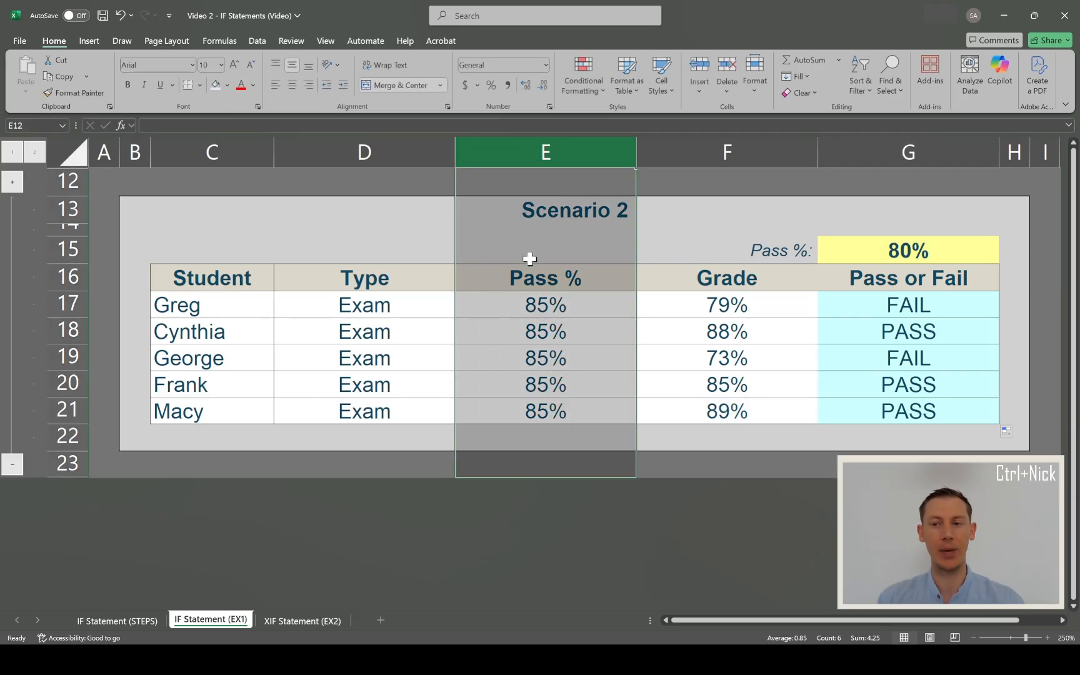
left_click(873, 249)
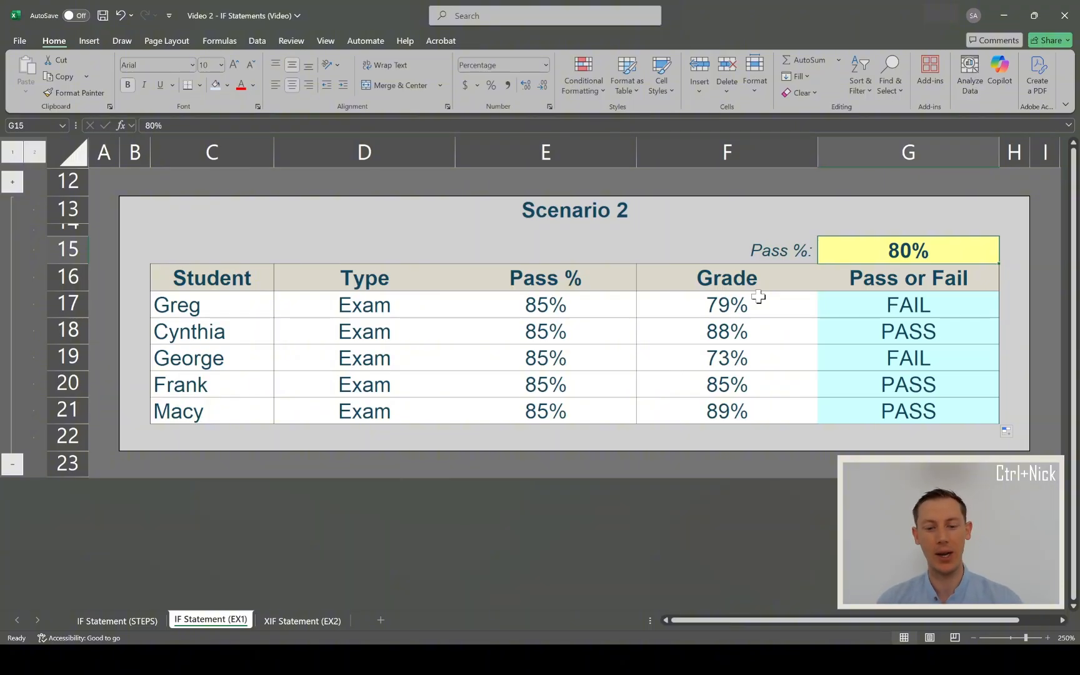
type("75")
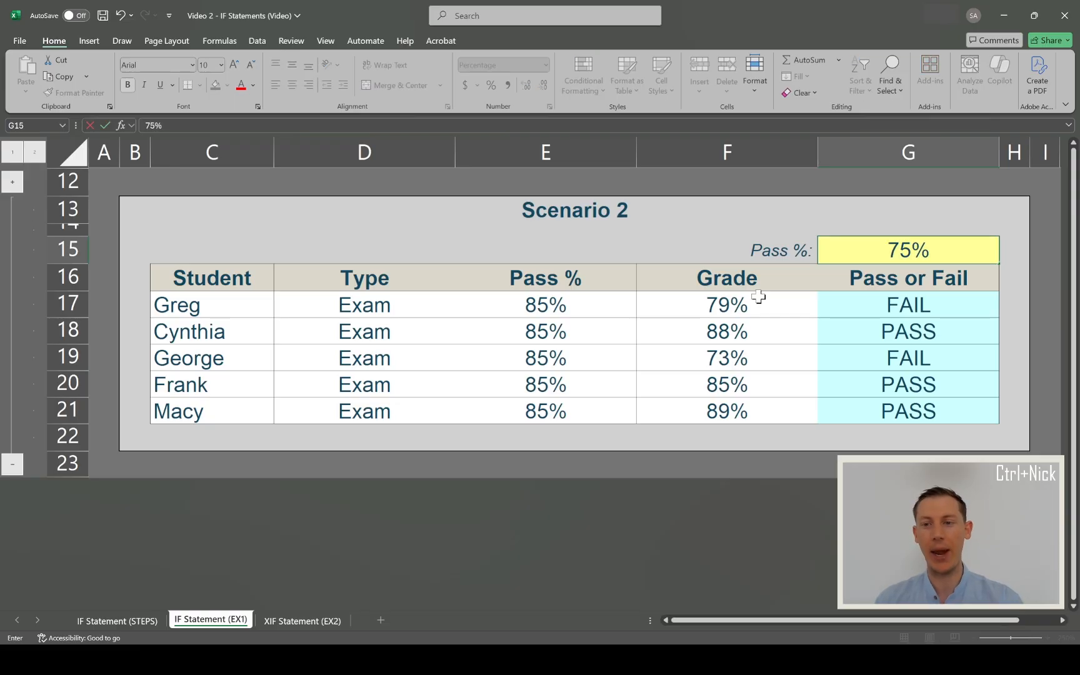
key("Return")
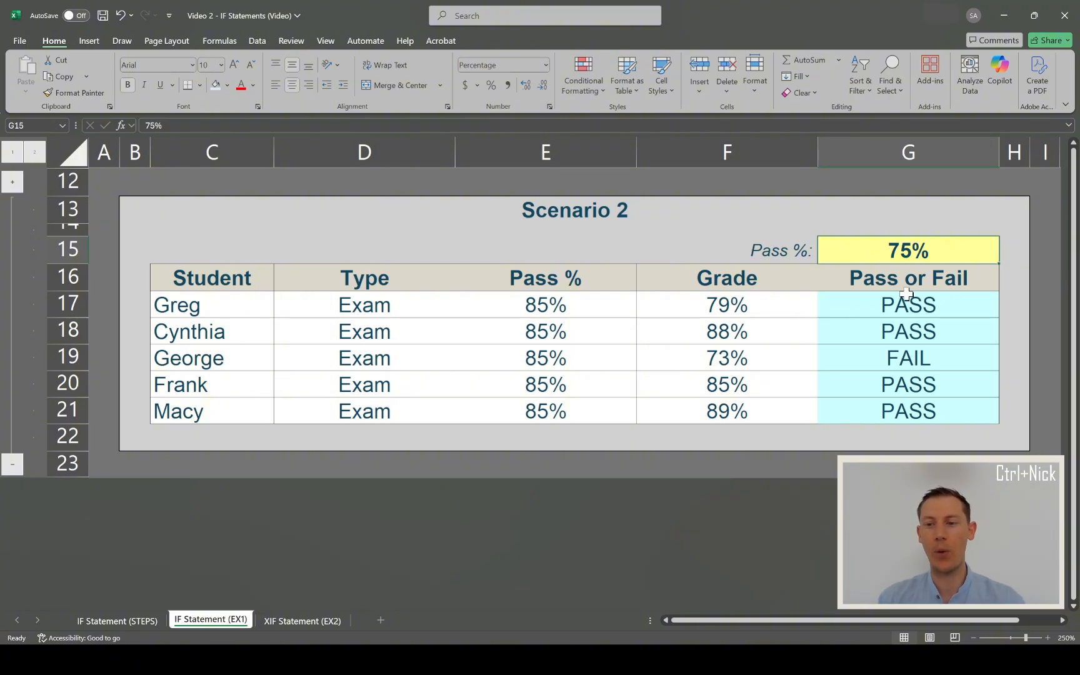
left_click_drag(893, 303, 880, 354)
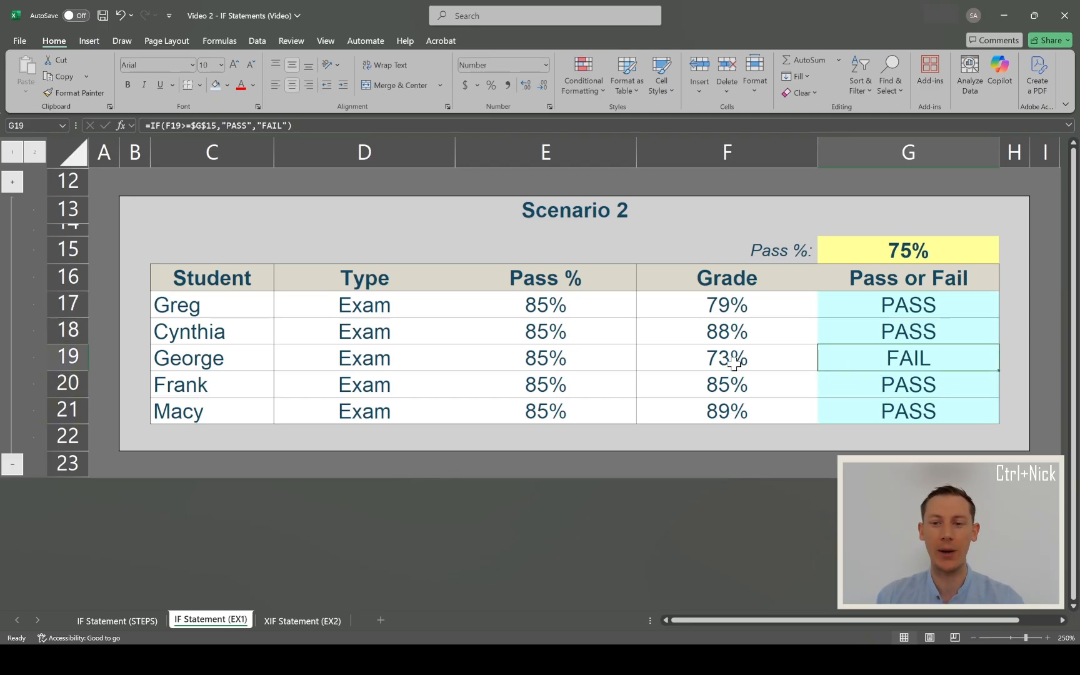
left_click(654, 351)
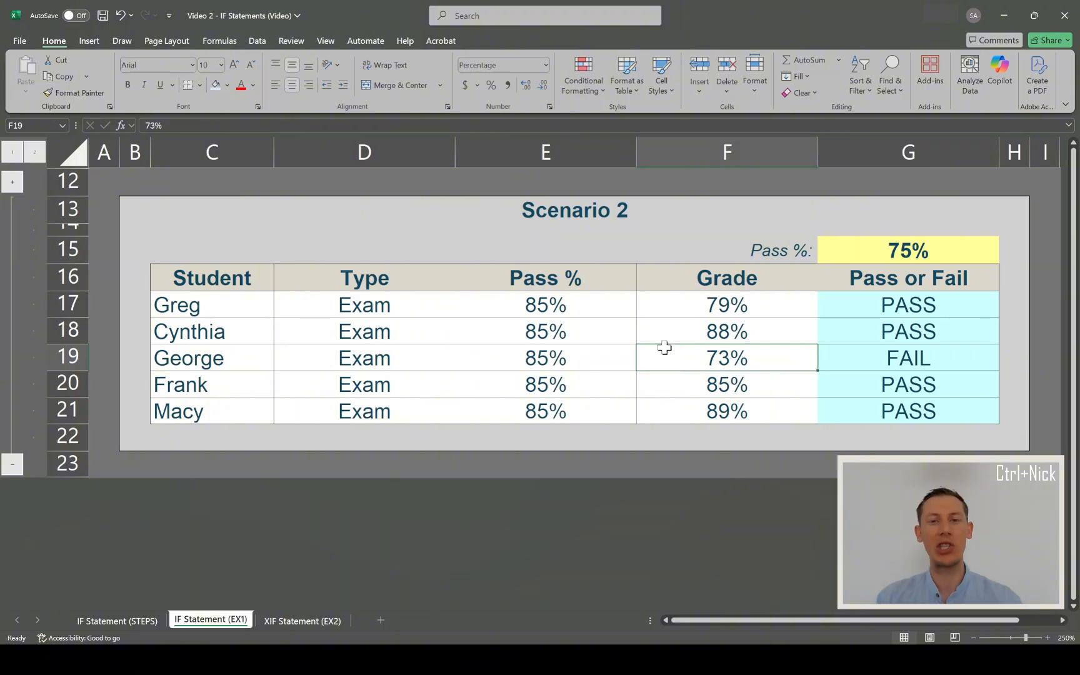
Set the Pass % in G15 to 70% and review the Pass or Fail results
left_click(905, 252)
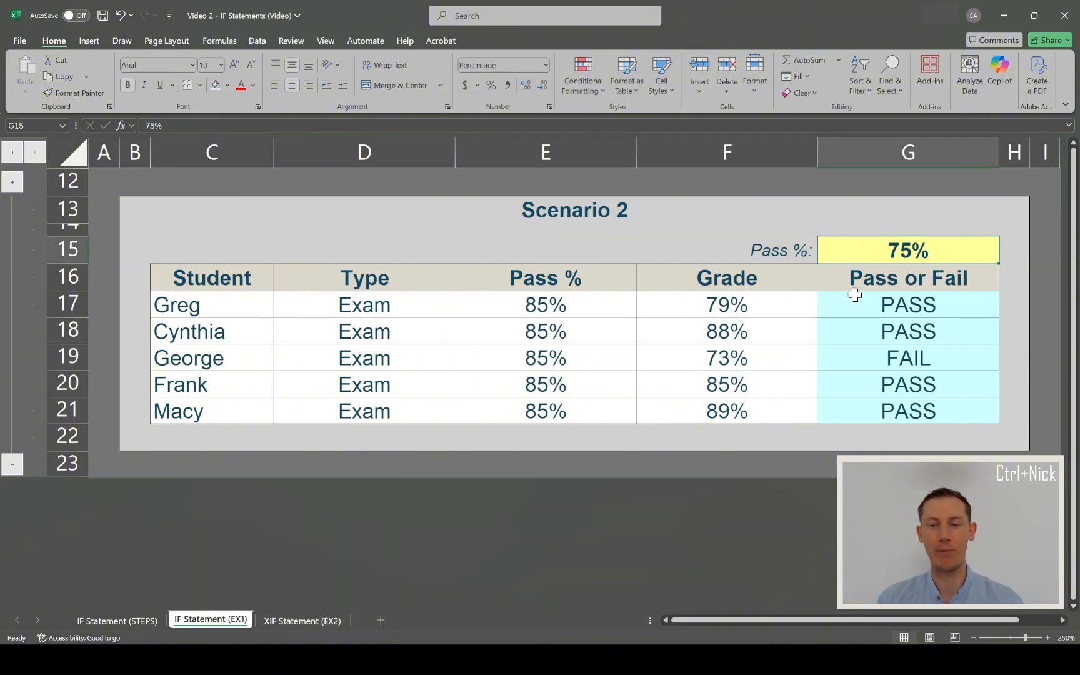
type("70")
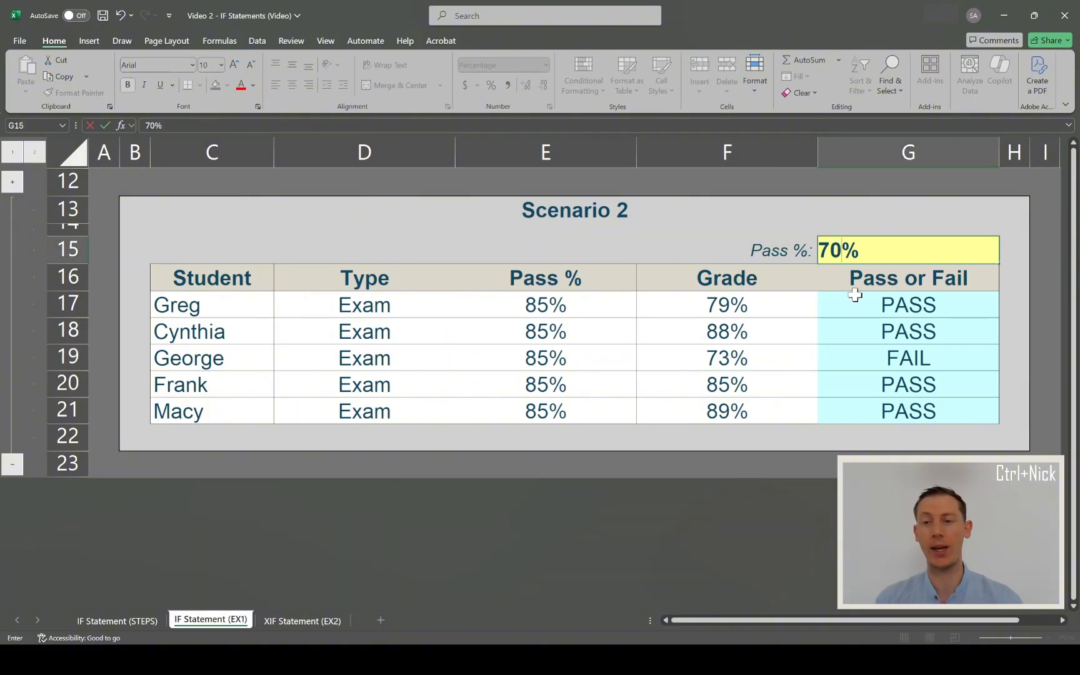
key("Return")
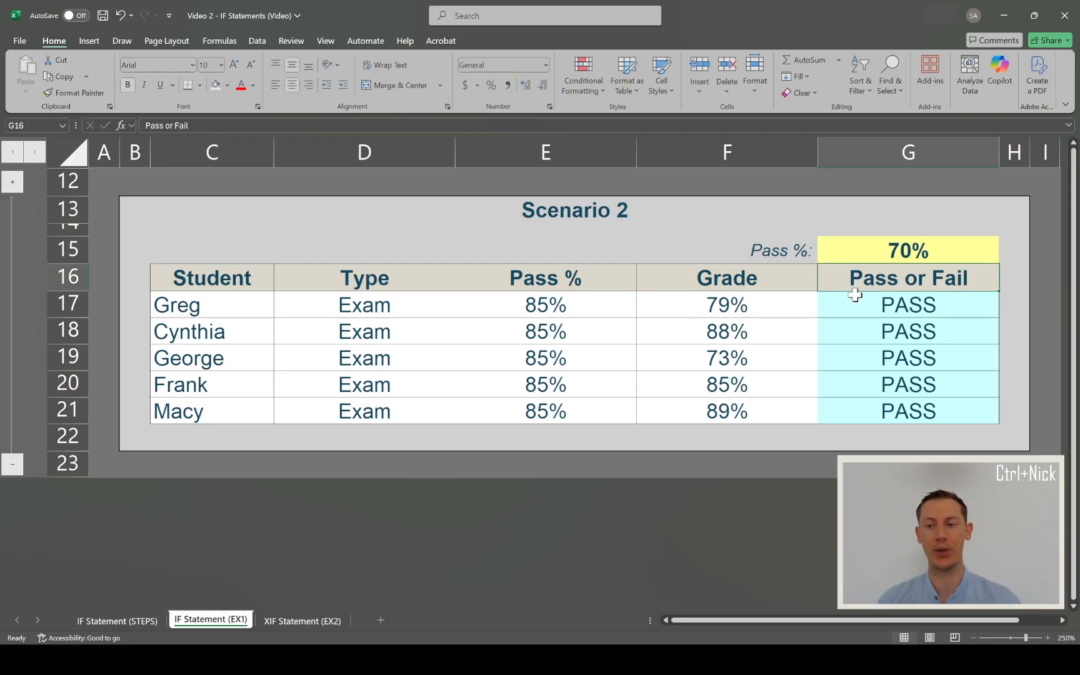
left_click_drag(856, 297, 862, 382)
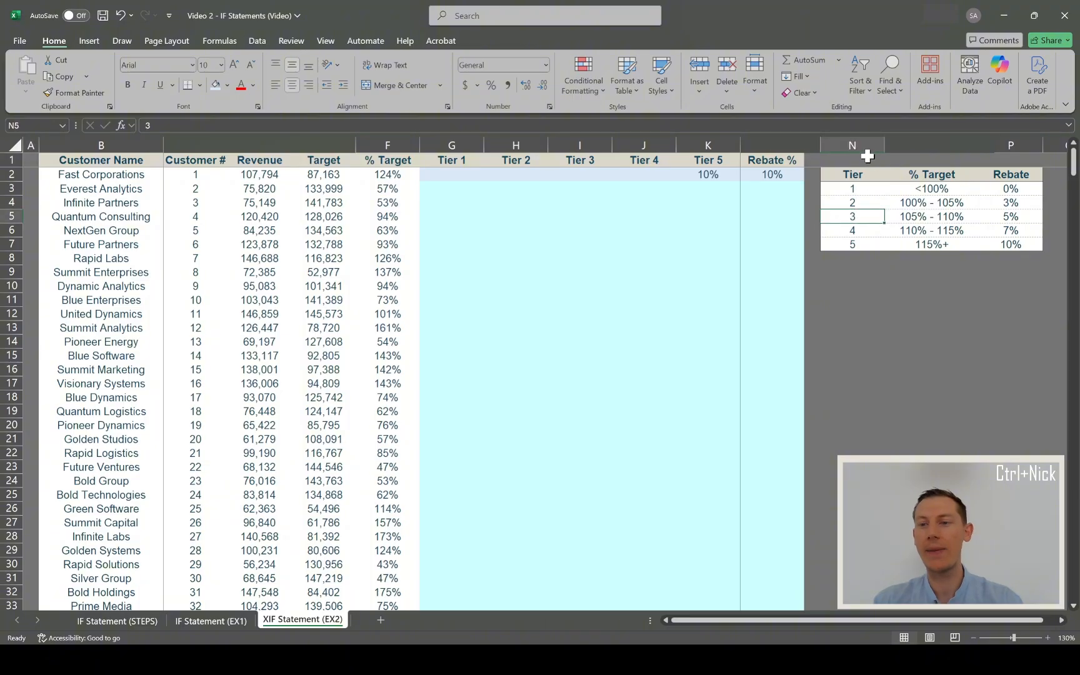
On the XIF Statement (EX2) sheet, examine the tiers, % Target ranges and rebates in N2:P7, plus the row 2 formulas in F2 and G2
left_click_drag(853, 146, 1023, 151)
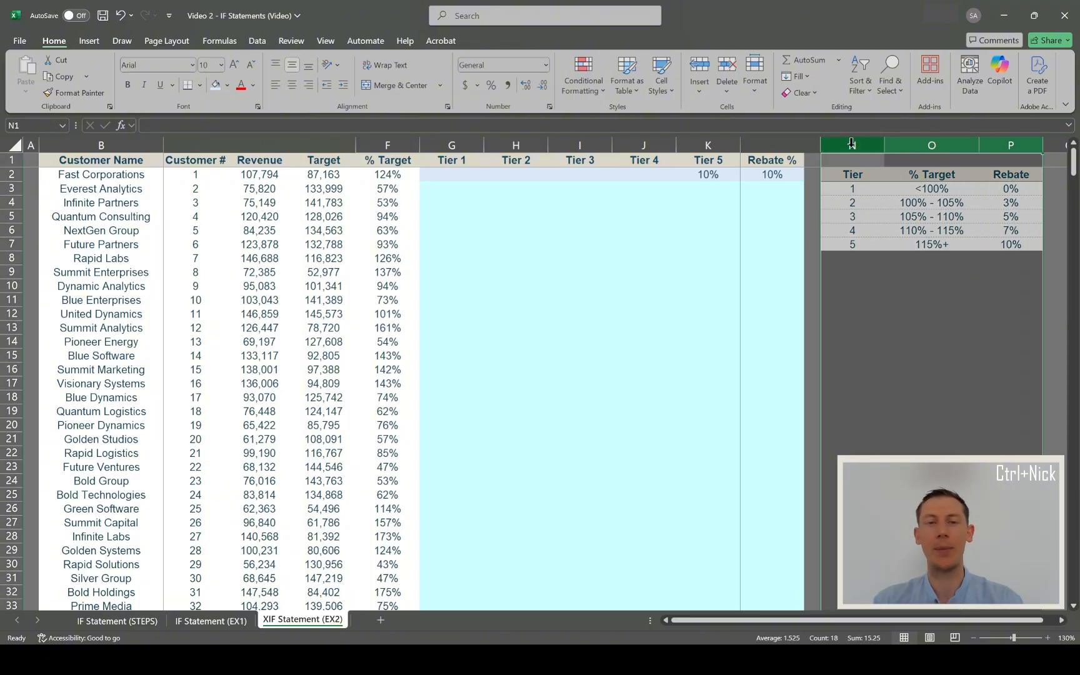
left_click(852, 187)
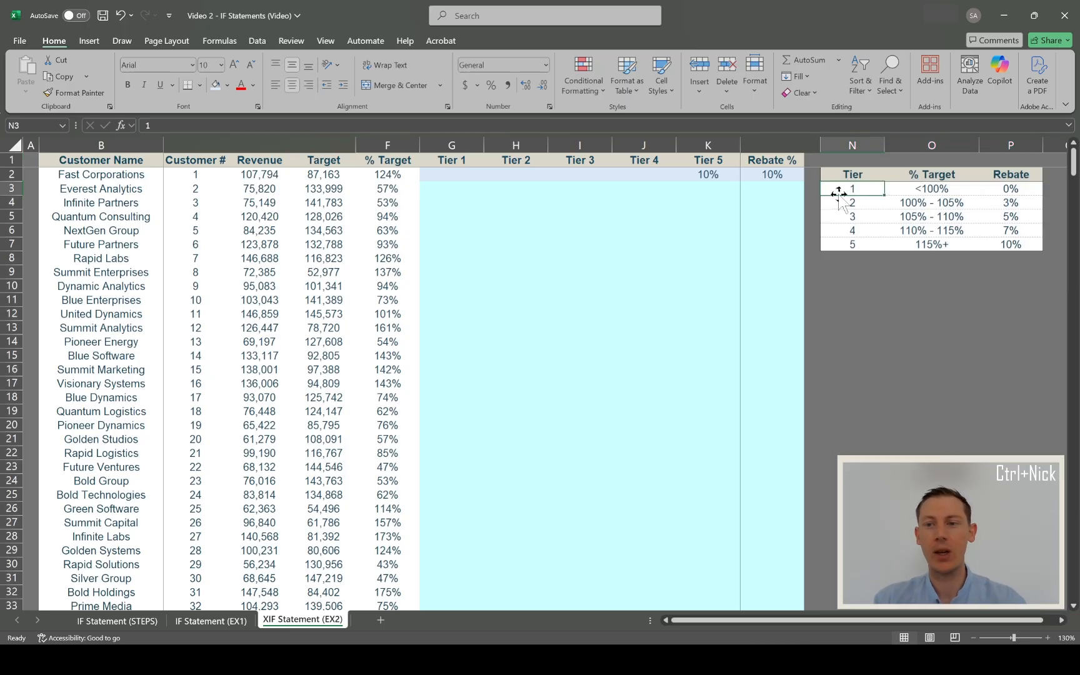
left_click_drag(846, 187, 844, 244)
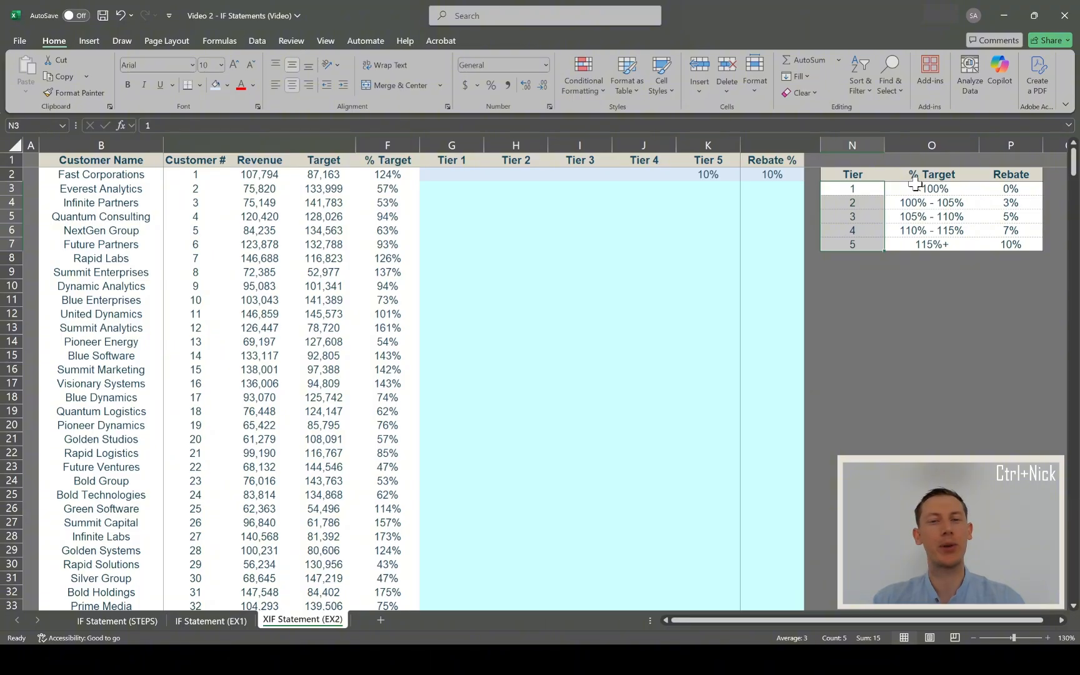
left_click_drag(916, 187, 909, 244)
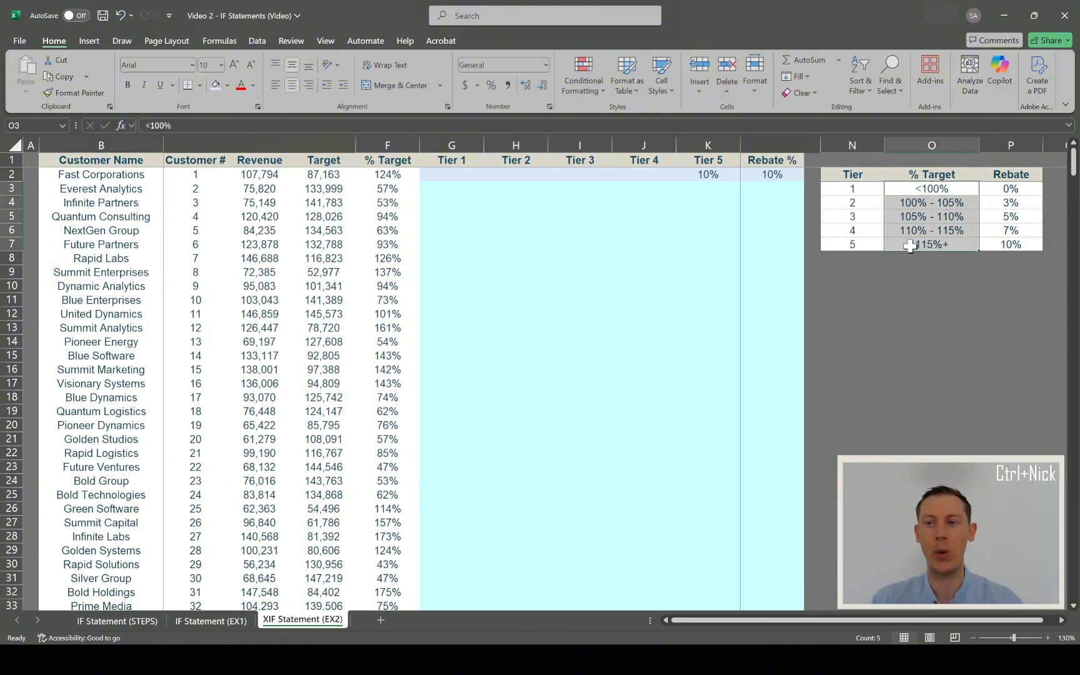
left_click_drag(1004, 187, 1002, 248)
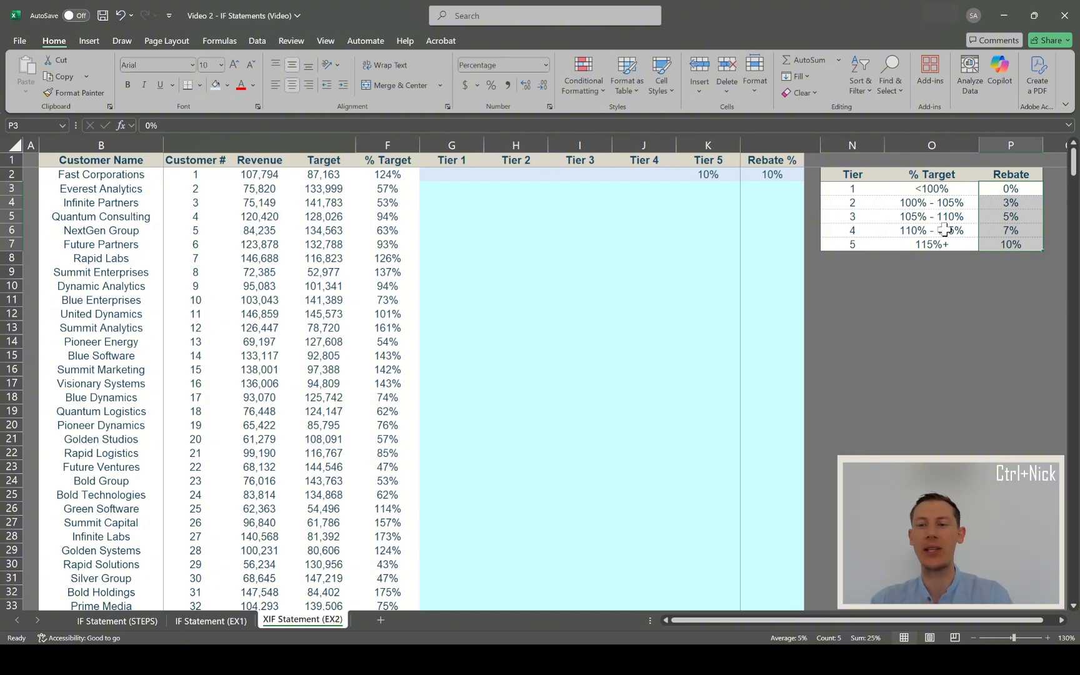
left_click(373, 175)
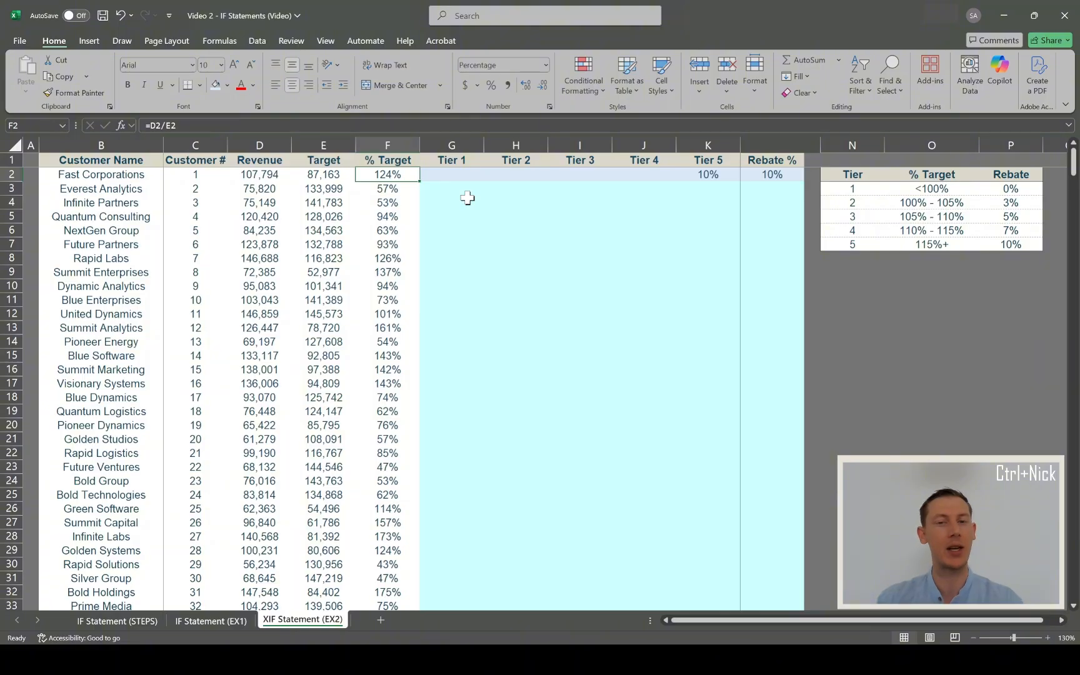
key("Right")
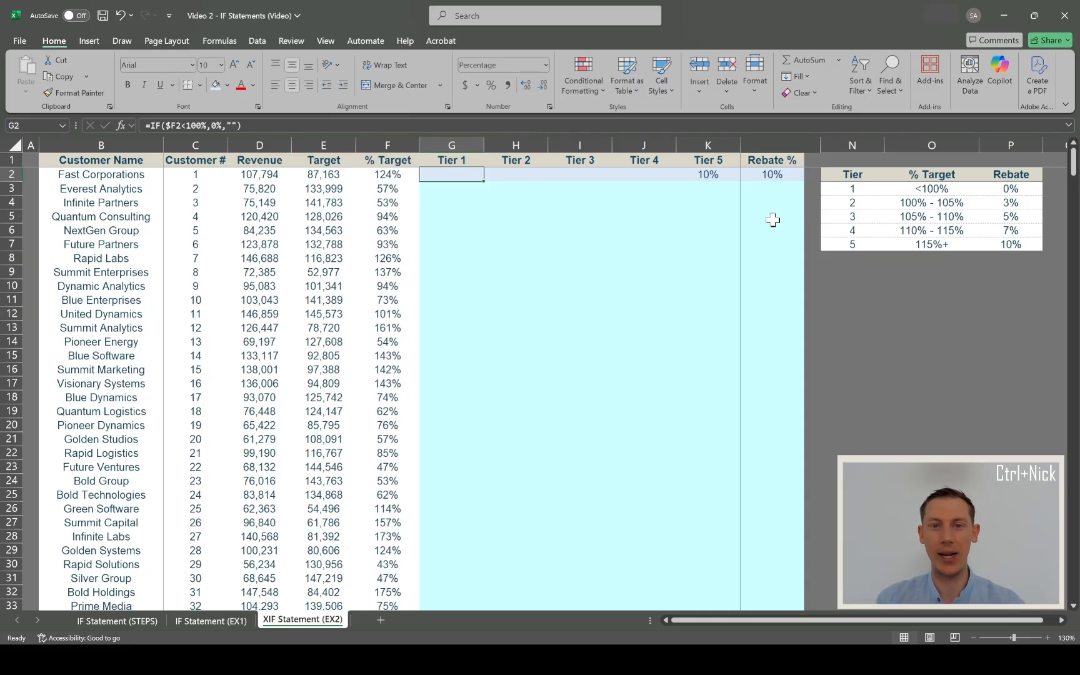
Enter the Tier 1 rebate formula =IF(F3<100%,0%,"") in G3 for the customer in row 3
key("Down")
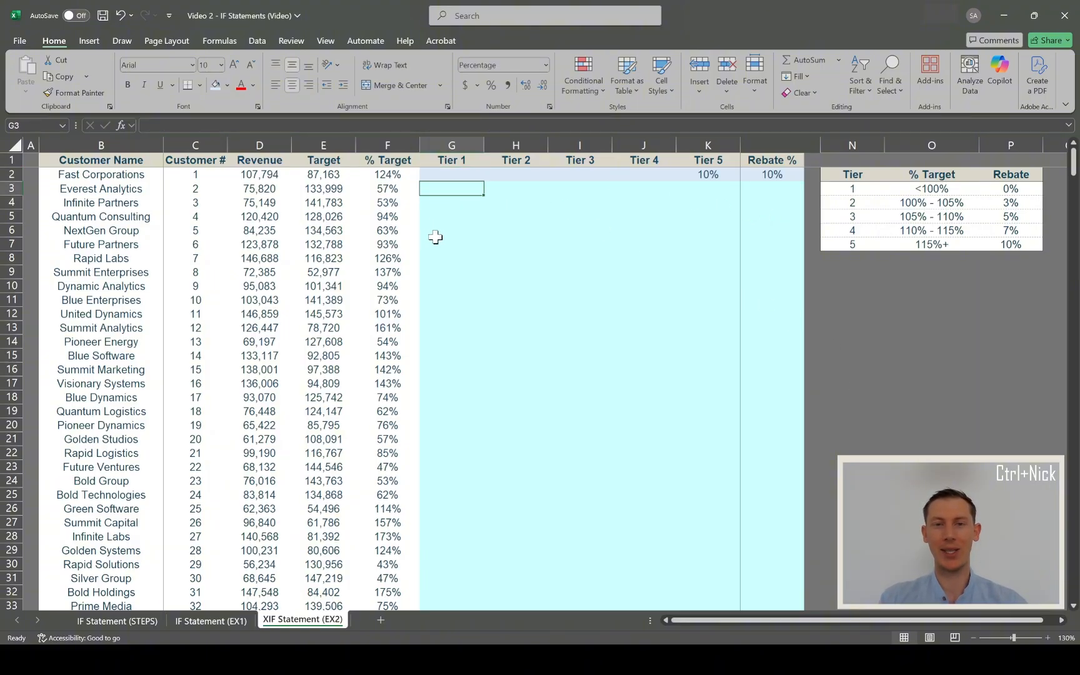
type("=if")
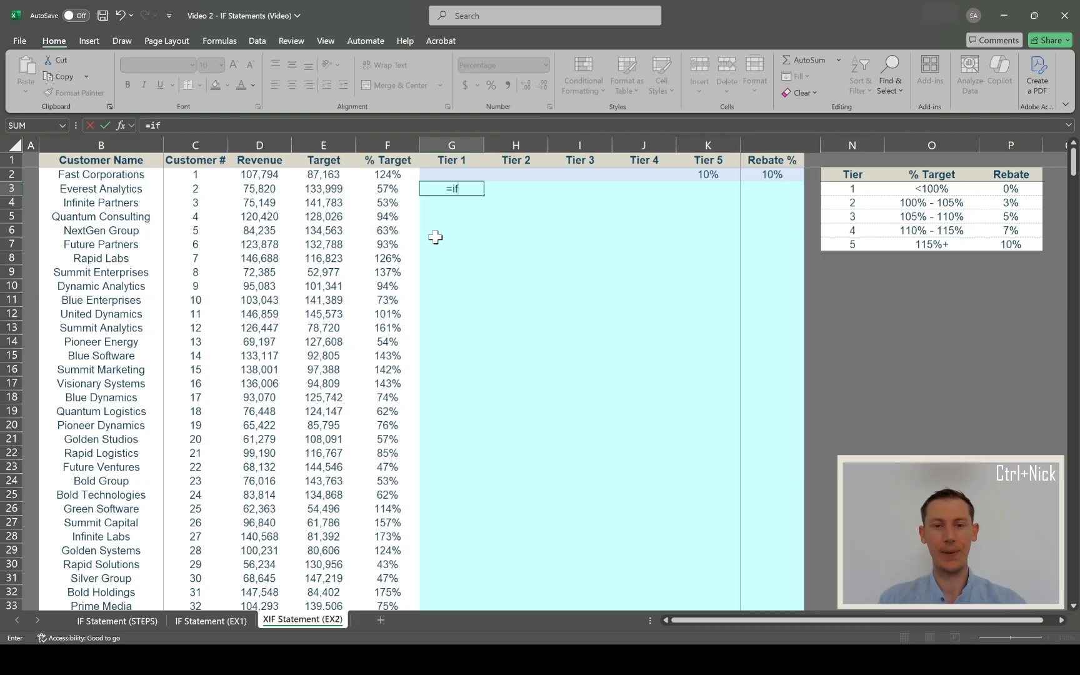
type("(")
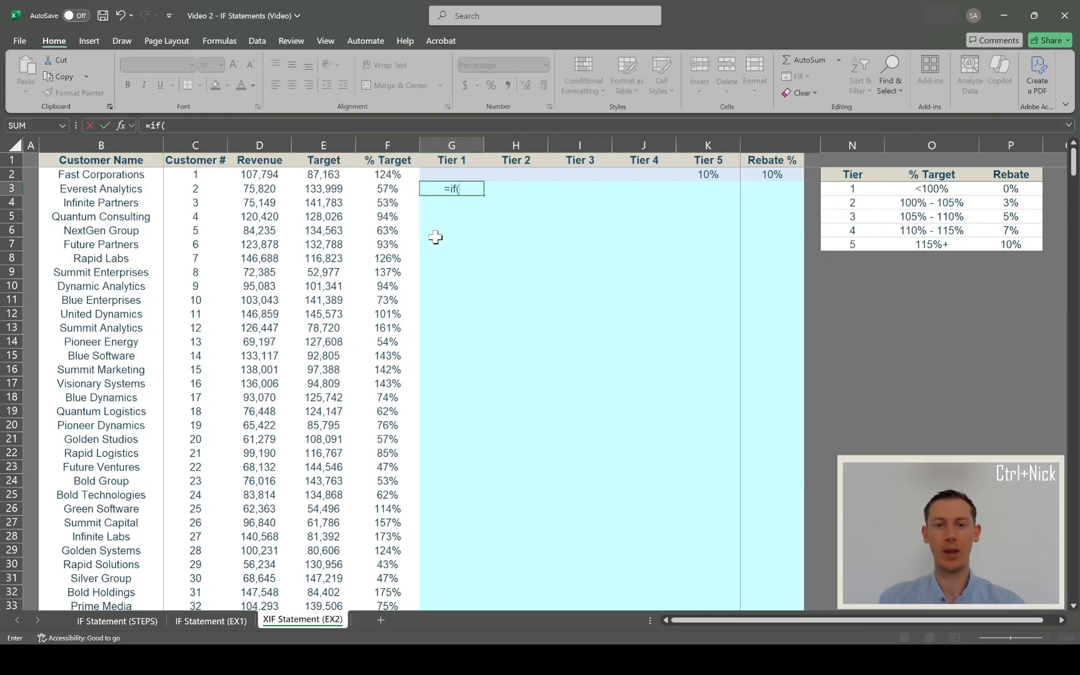
left_click(381, 187)
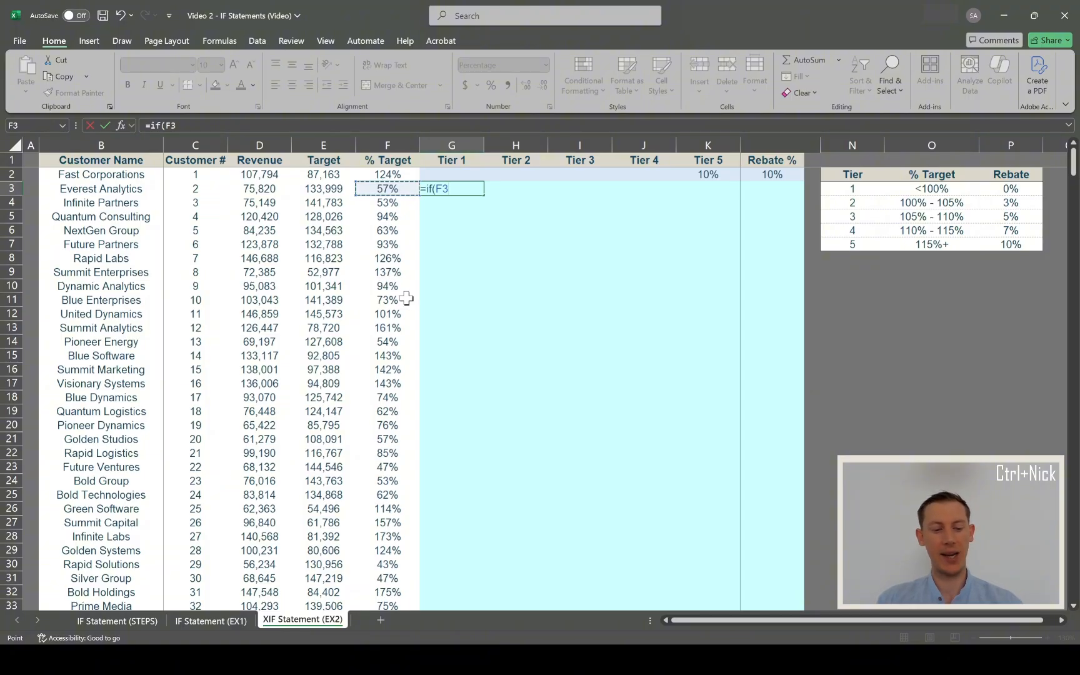
type("<")
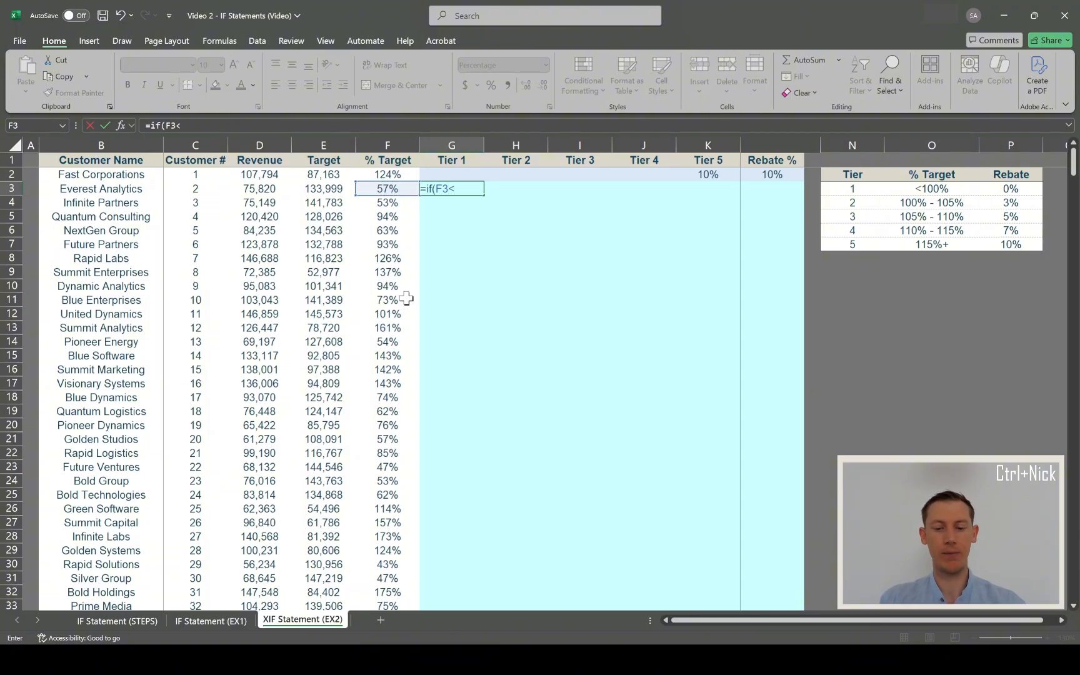
type("100%")
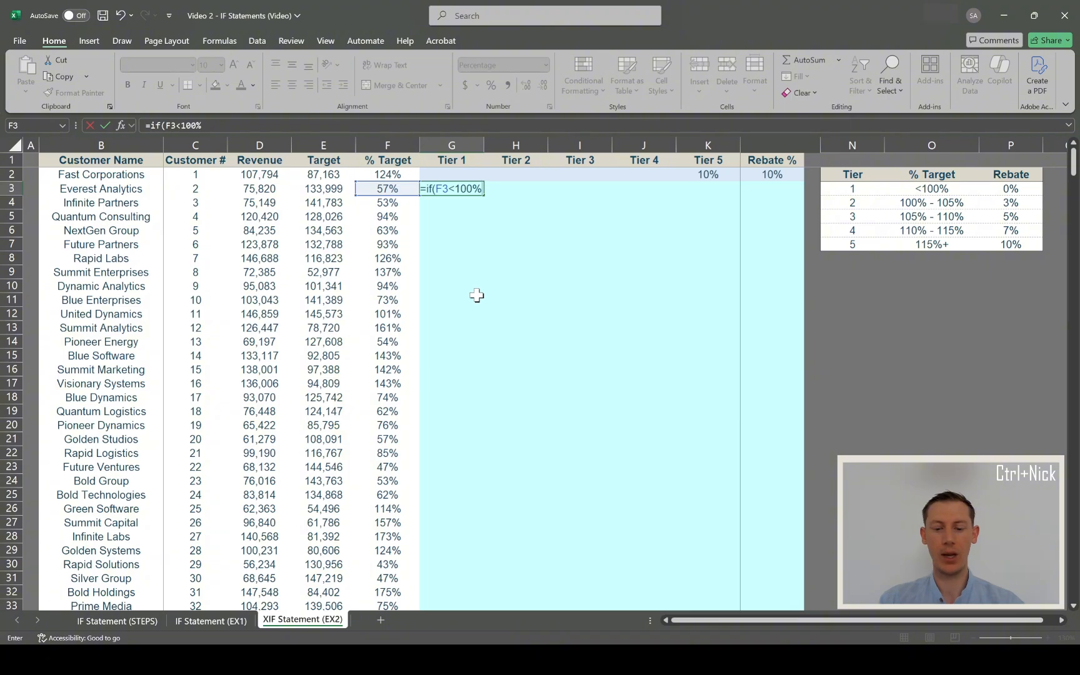
type(",")
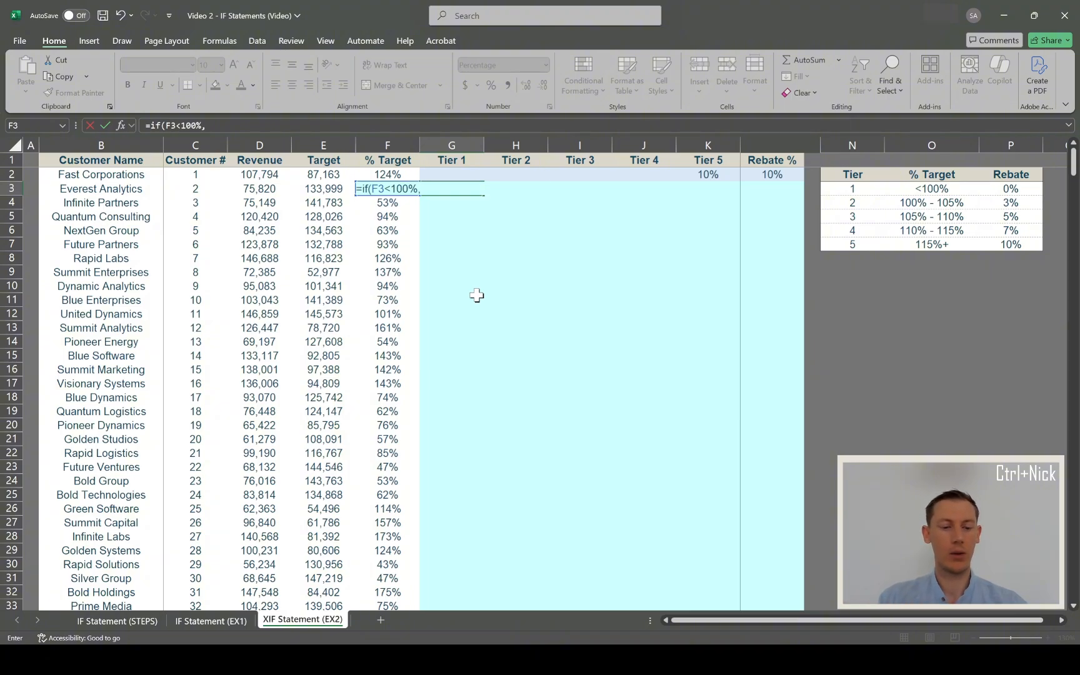
type("0%,")
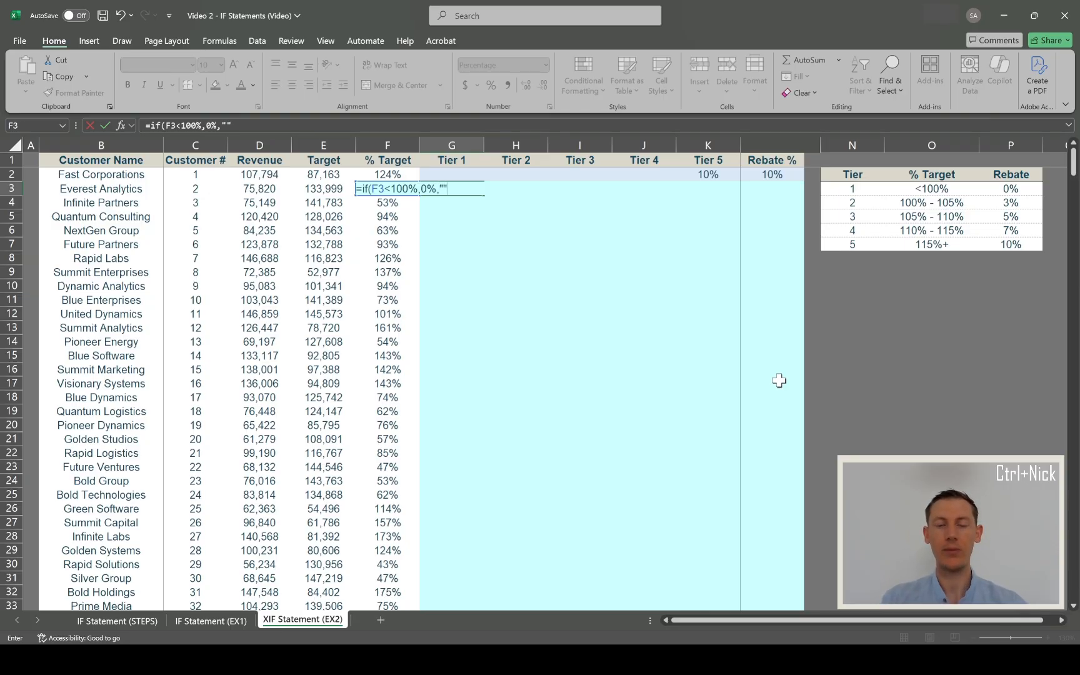
type(")")
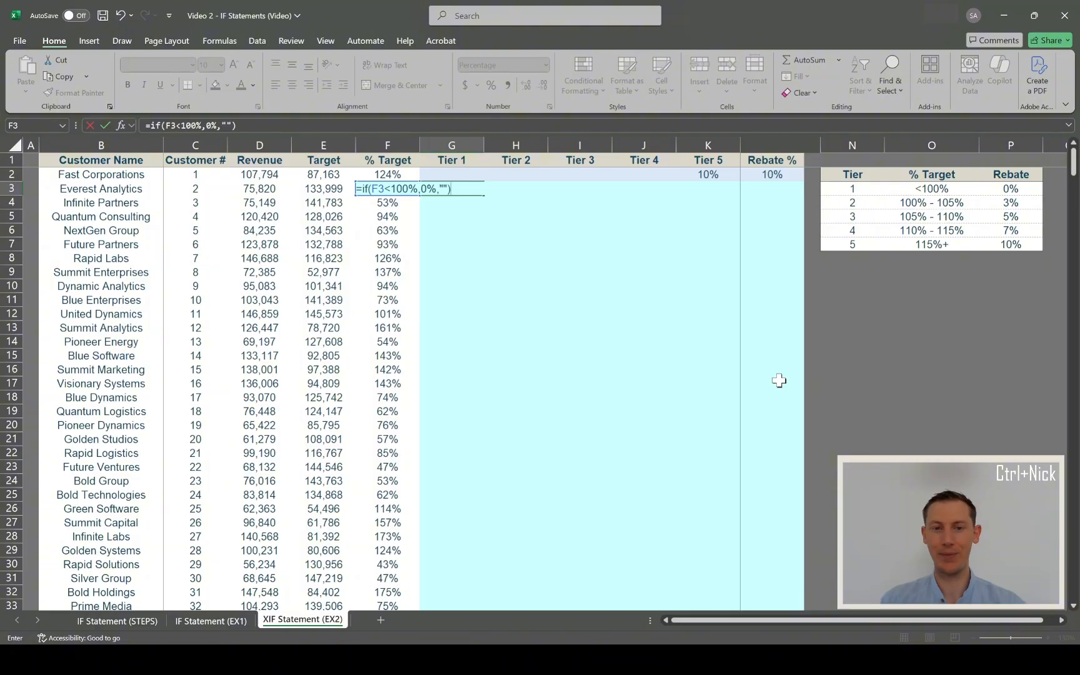
key("Return")
key("Up")
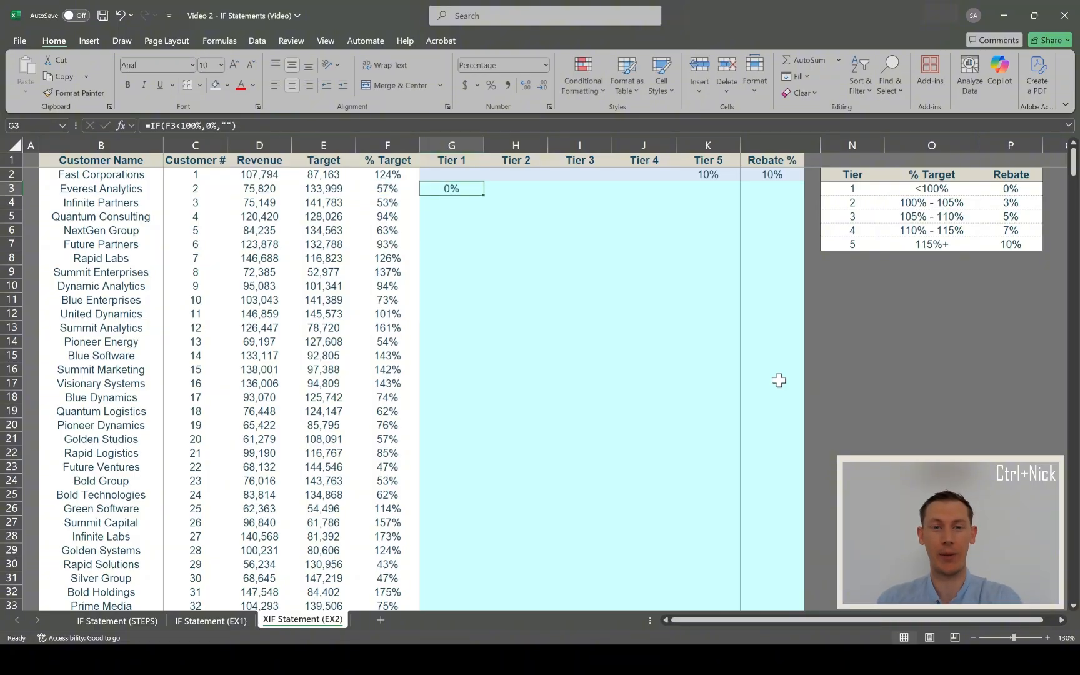
Compare G3 with the % Target value in F3 and fill the G3 formula down the Tier 1 column to the last customer
left_click(369, 189)
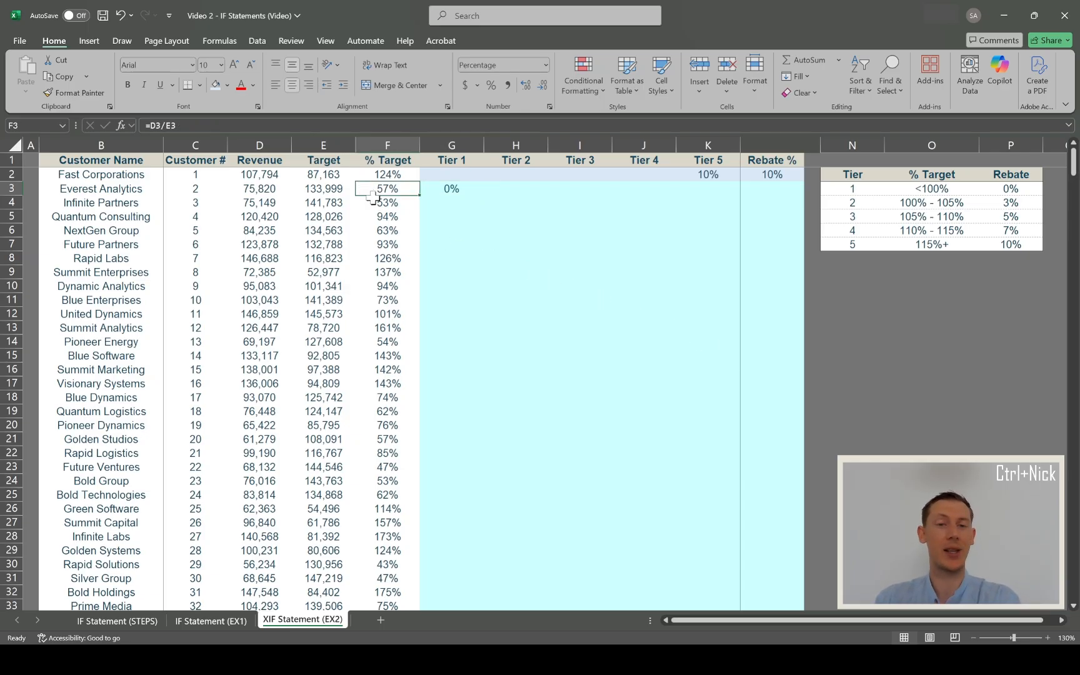
left_click(434, 188)
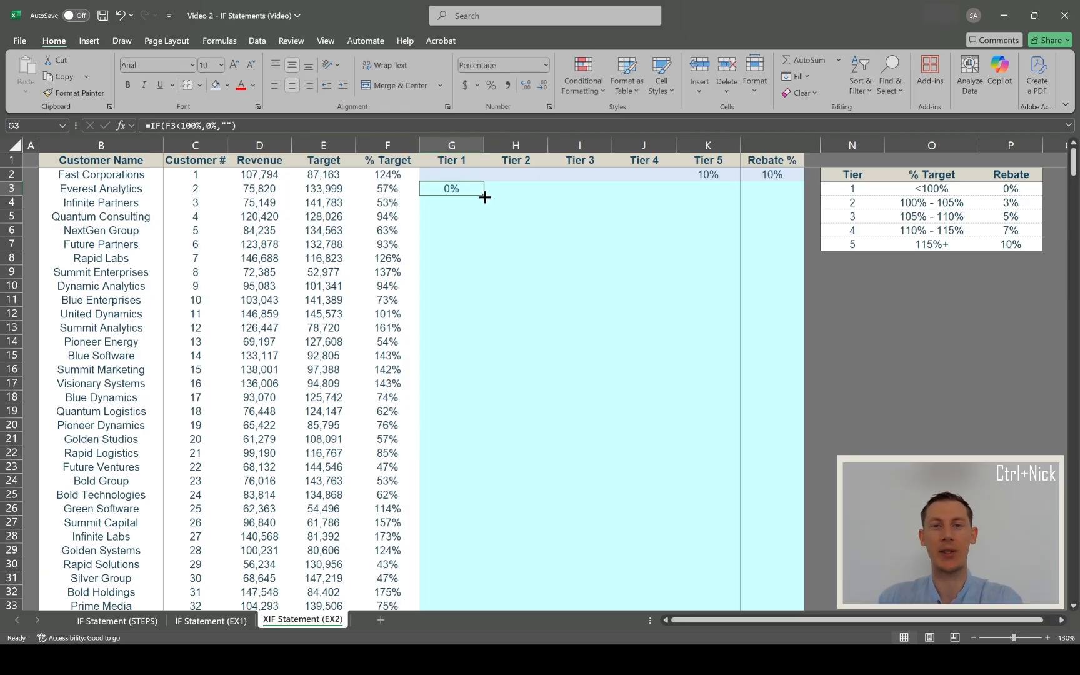
left_click_drag(394, 188, 378, 453)
left_click(451, 190)
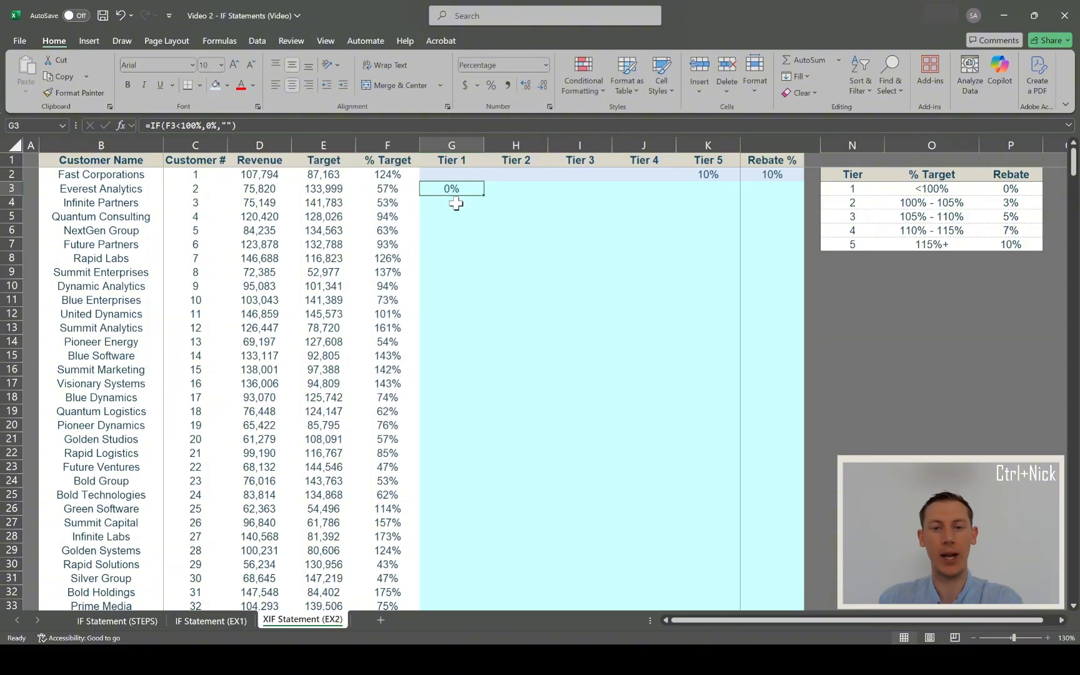
double_click(486, 196)
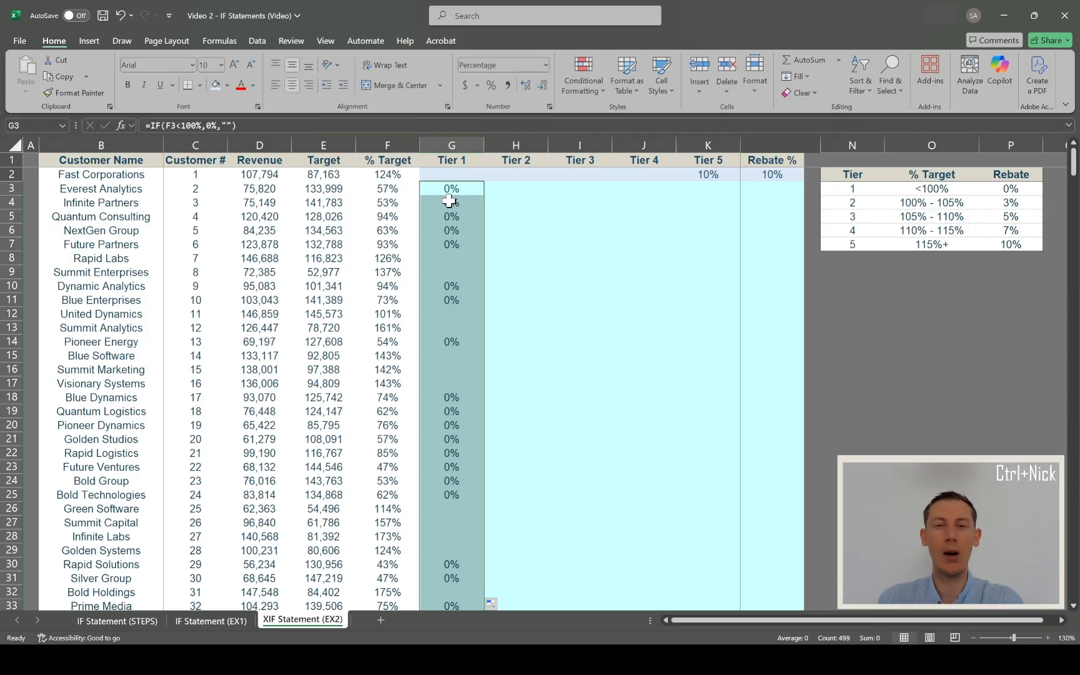
Check the row references of the filled Tier 1 formulas in several cells between G3 and G23
left_click_drag(450, 189, 434, 476)
left_click(448, 413)
left_click(450, 453)
left_click(451, 413)
left_click(447, 466)
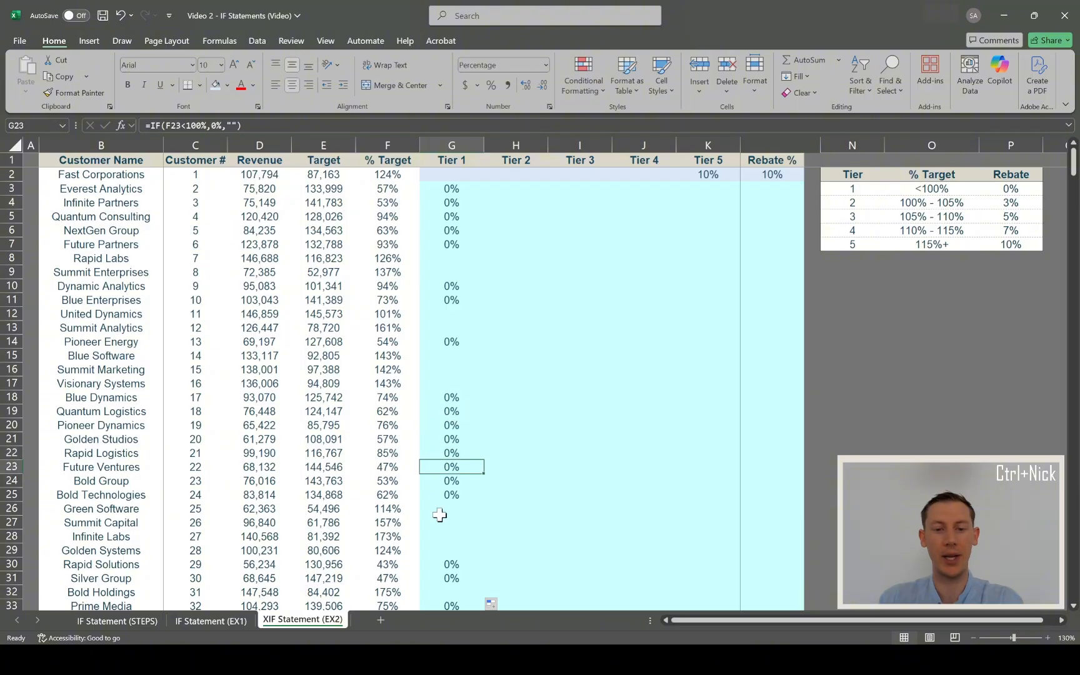
left_click(451, 413)
left_click(450, 327)
left_click(447, 258)
left_click(438, 203)
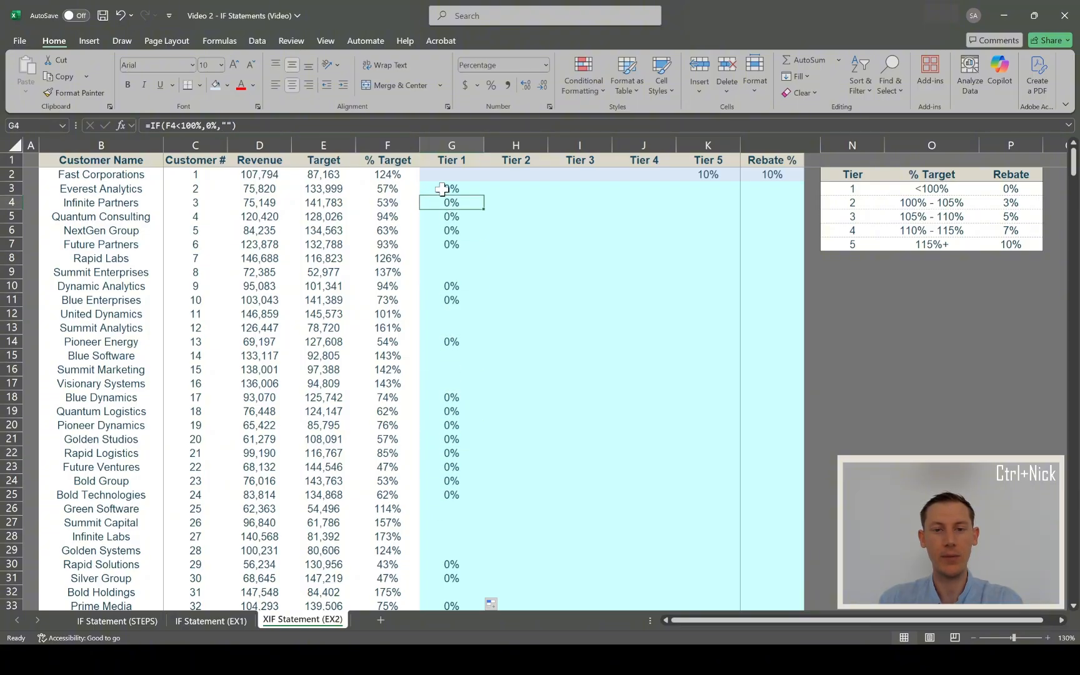
left_click(433, 189)
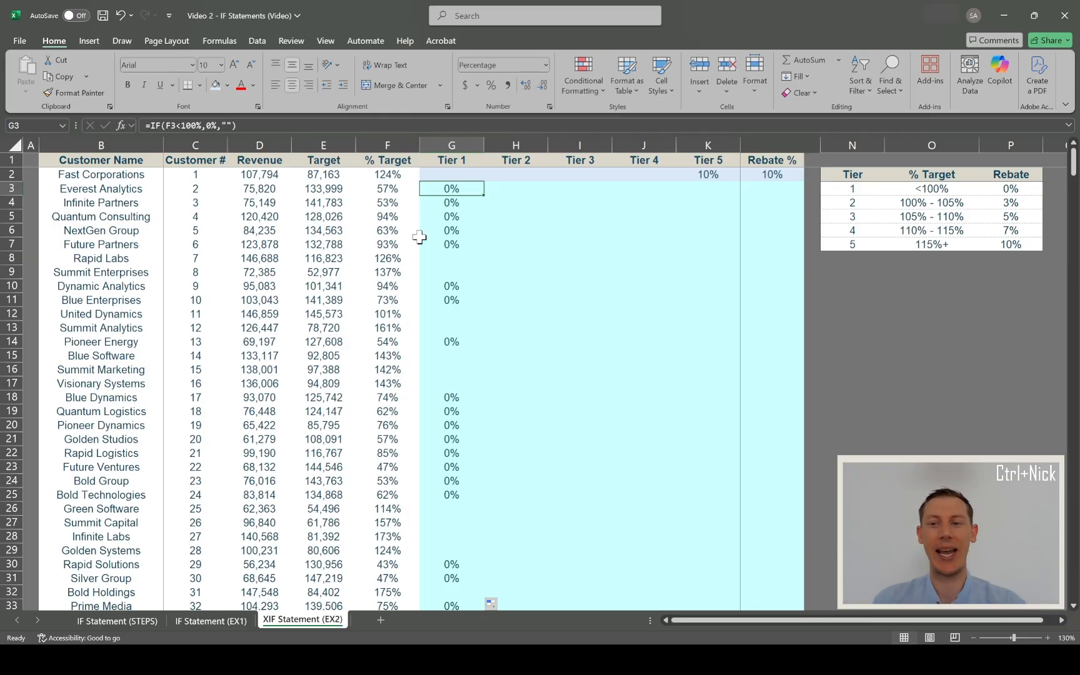
Examine the Tier 2 % Target range in O4 and each part of the IF and AND formula in H2
left_click(924, 202)
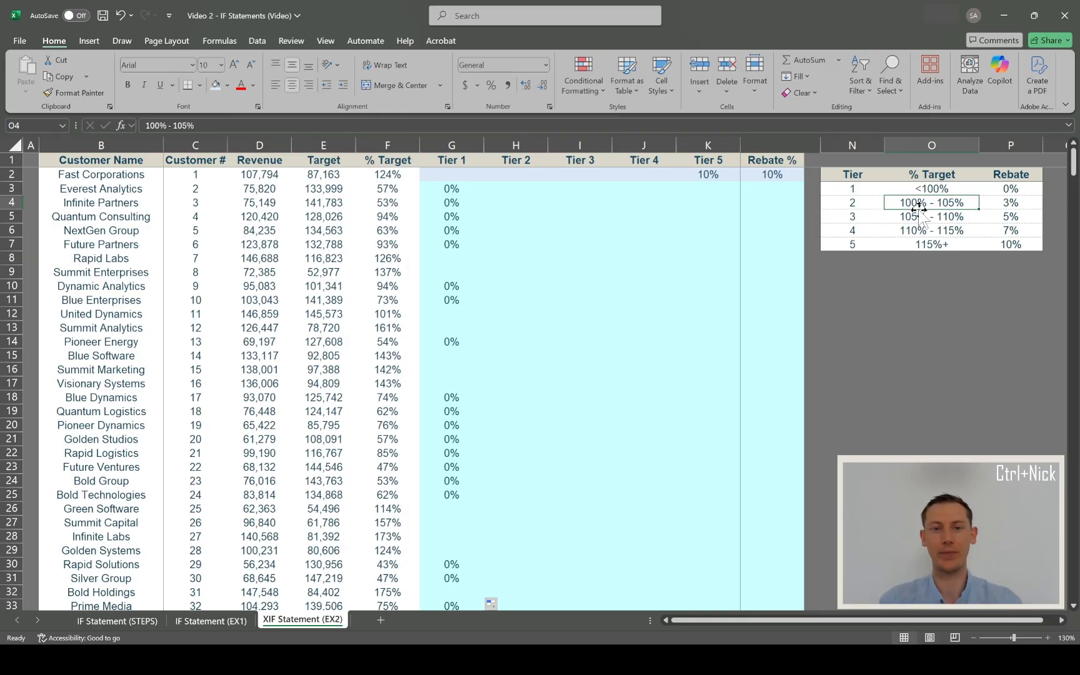
left_click(516, 174)
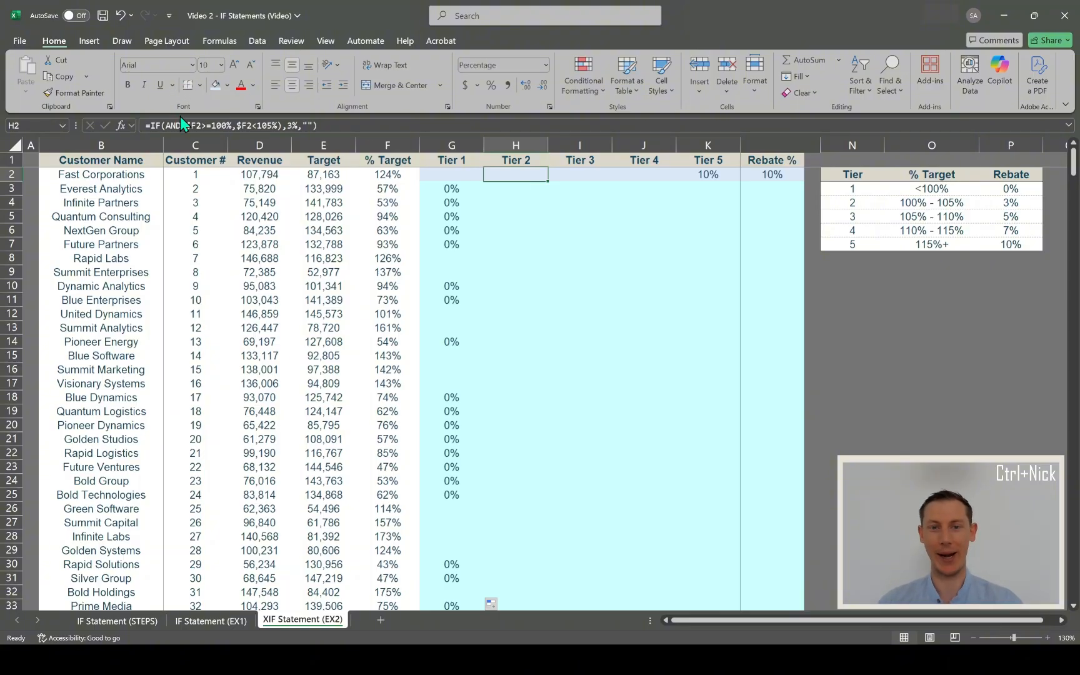
left_click(155, 127)
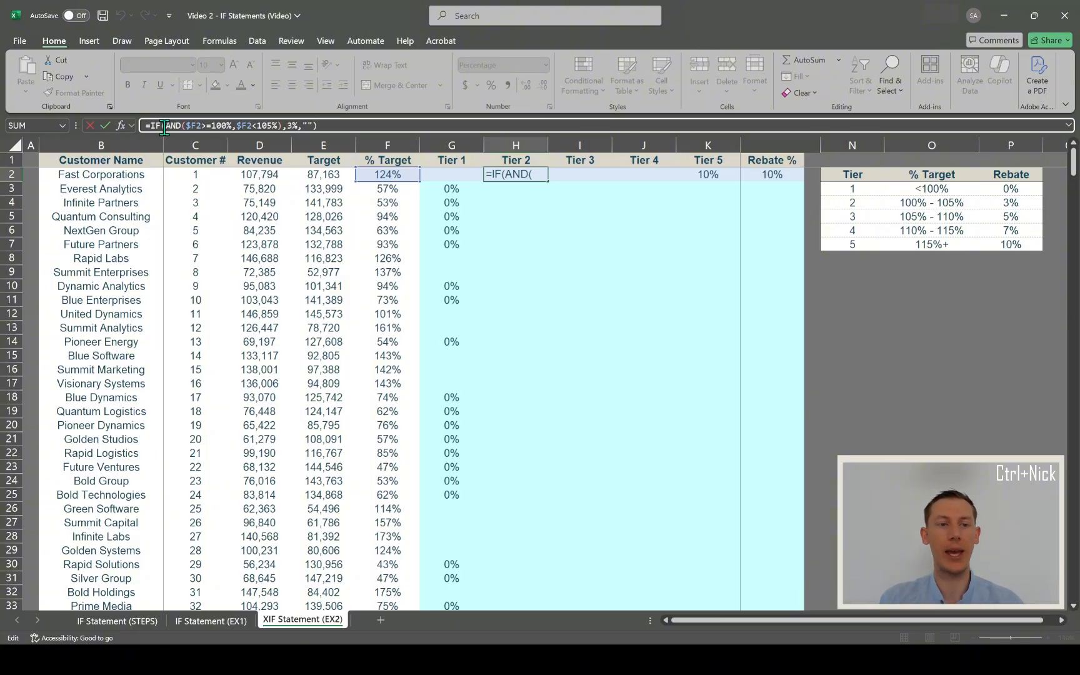
left_click(181, 125)
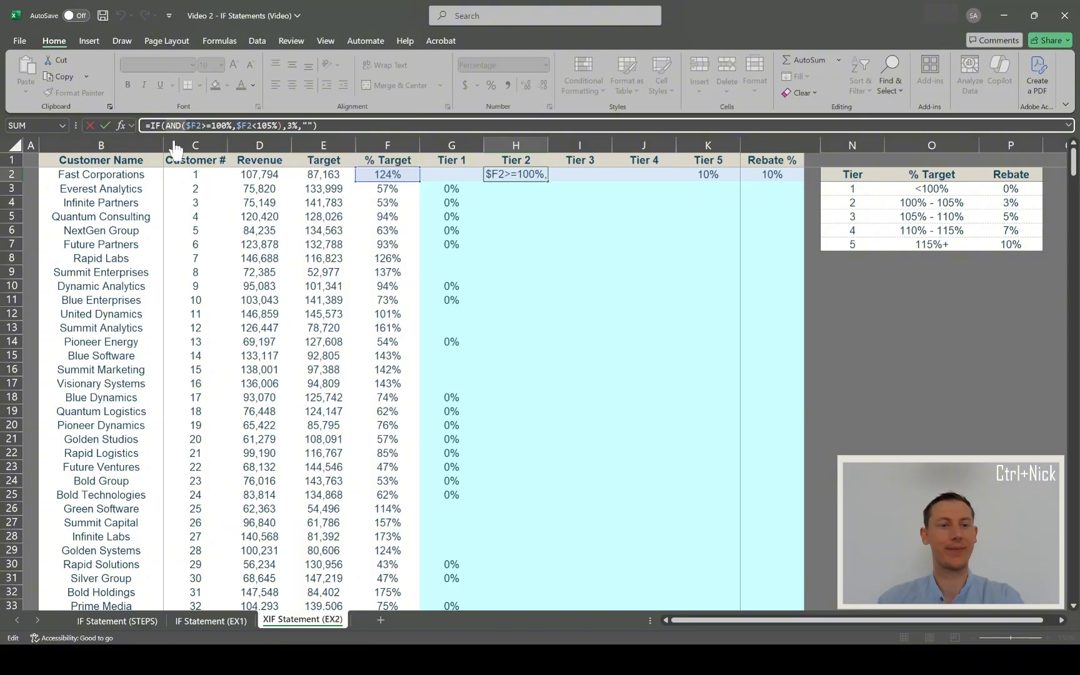
left_click(161, 126)
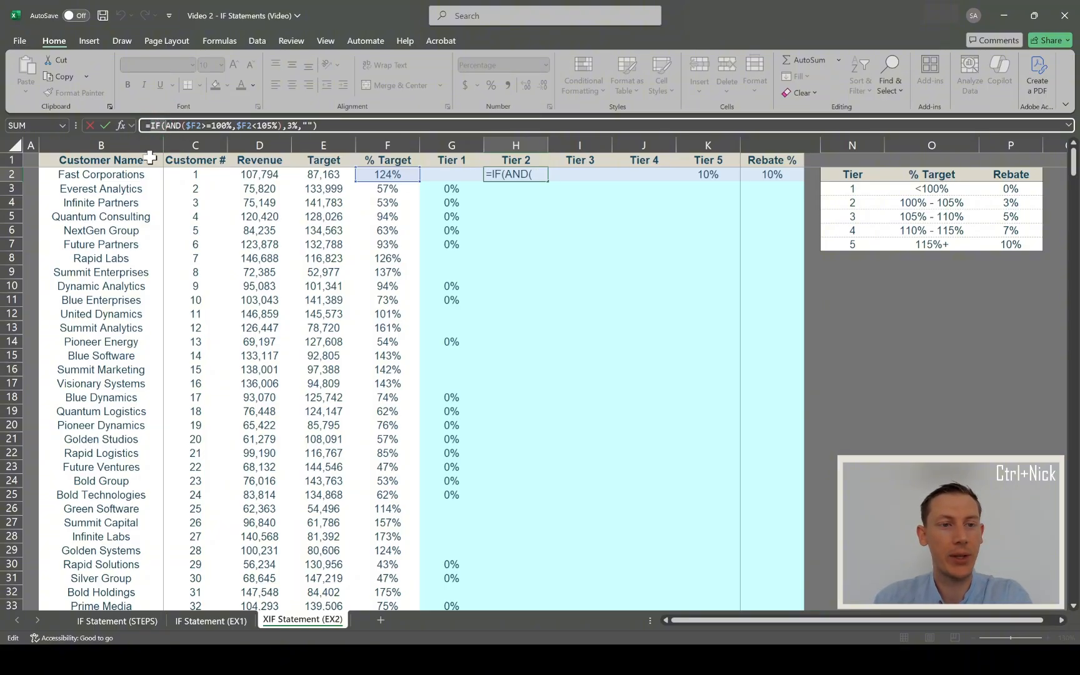
left_click(183, 126)
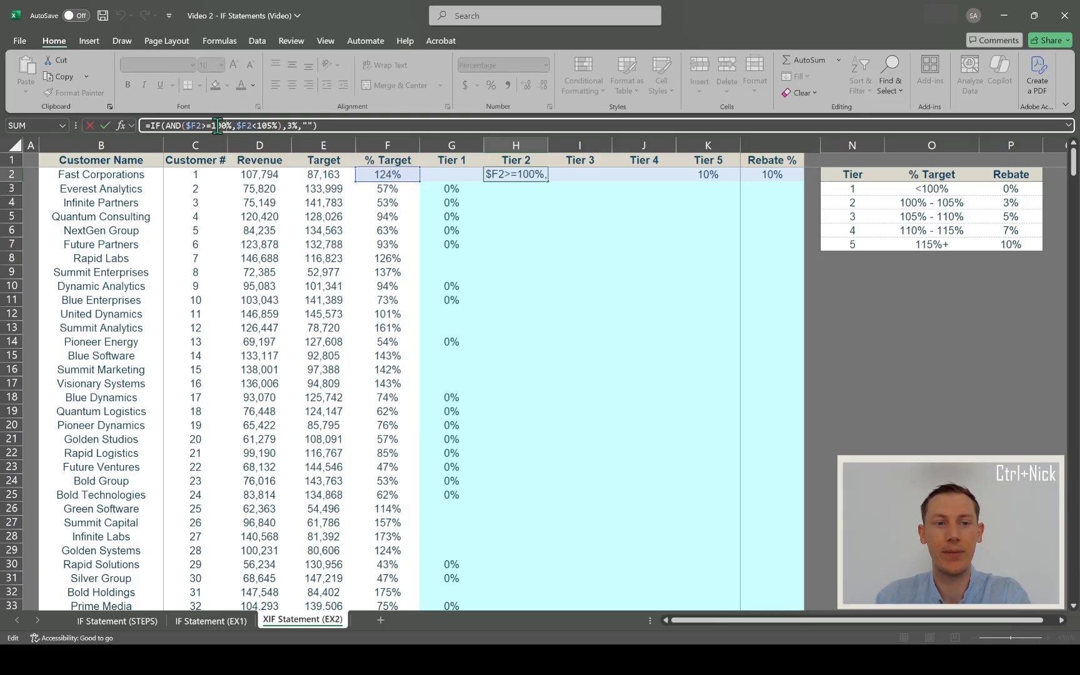
left_click(237, 126)
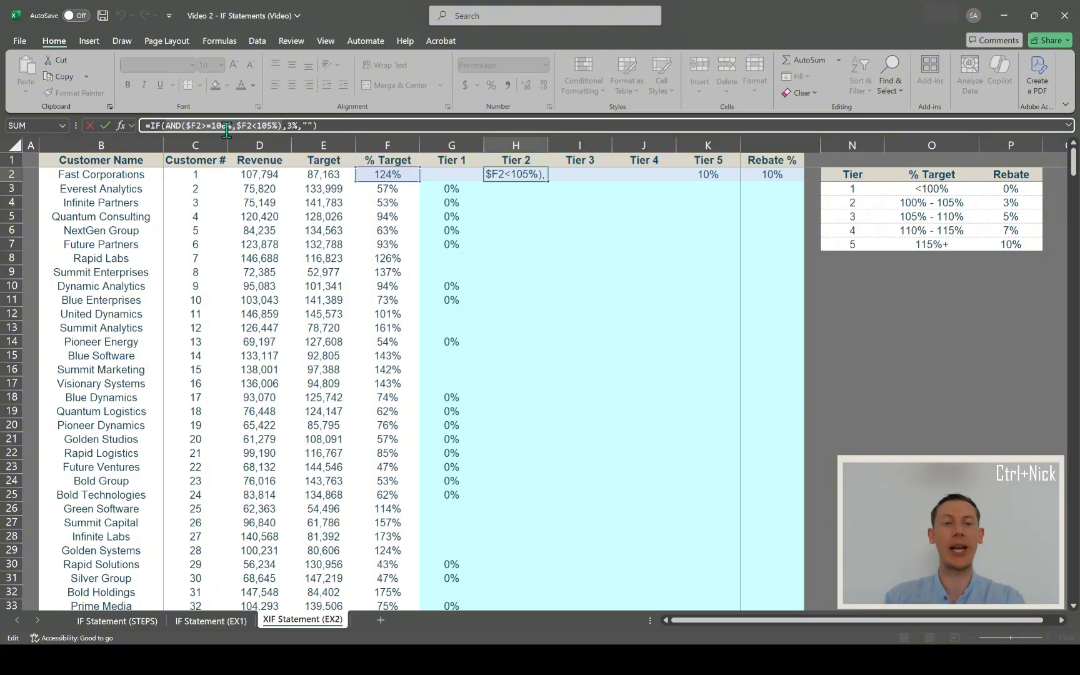
left_click(300, 125)
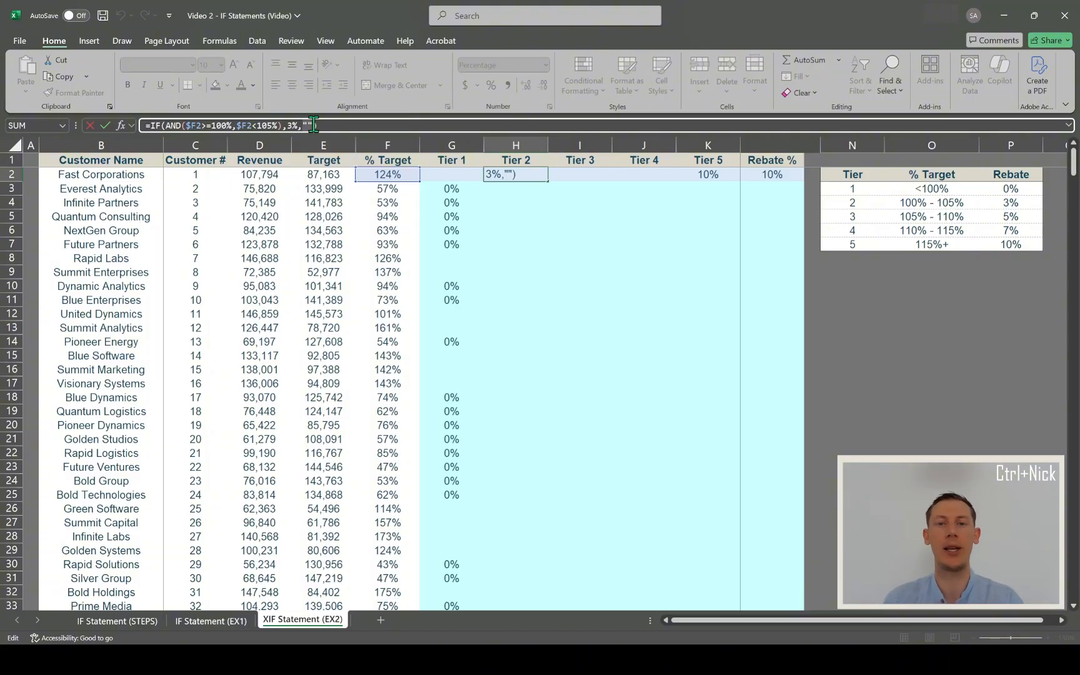
key("Return")
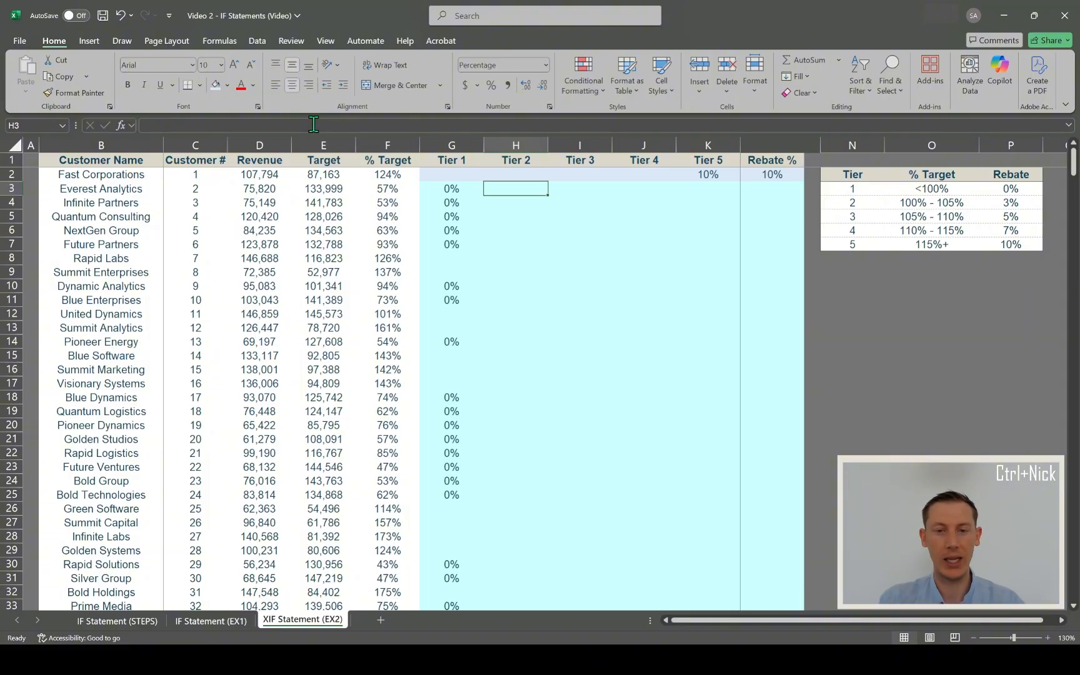
Start an IF formula in H3 with the nested condition AND(F3>=100%,F3<105%) for the Tier 2 range
type("=if")
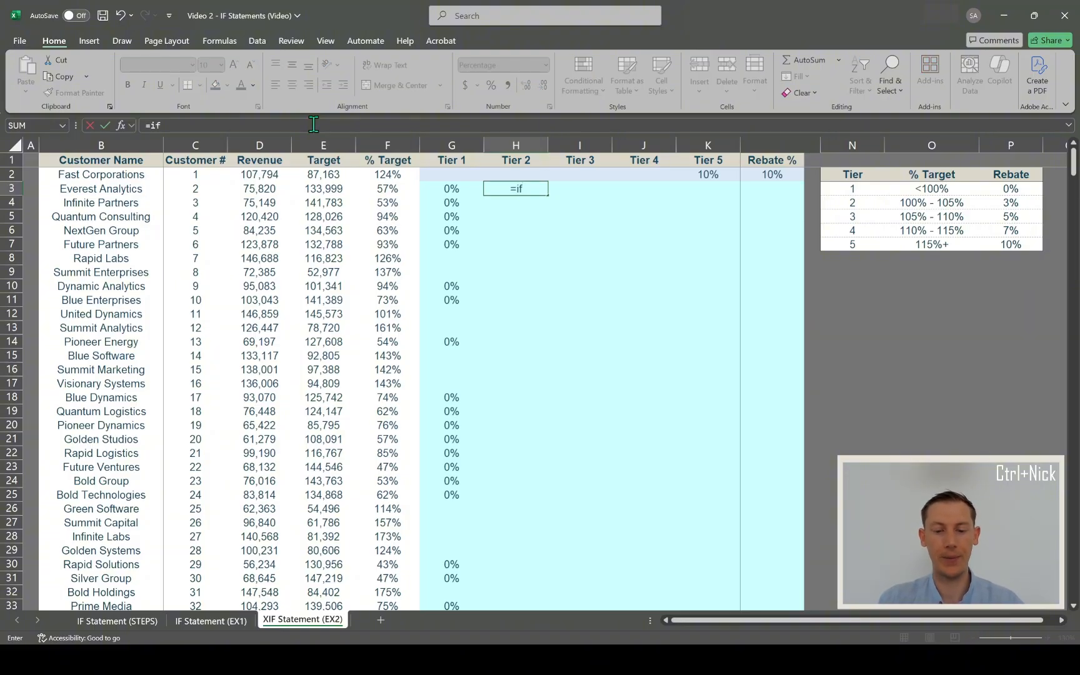
type("(")
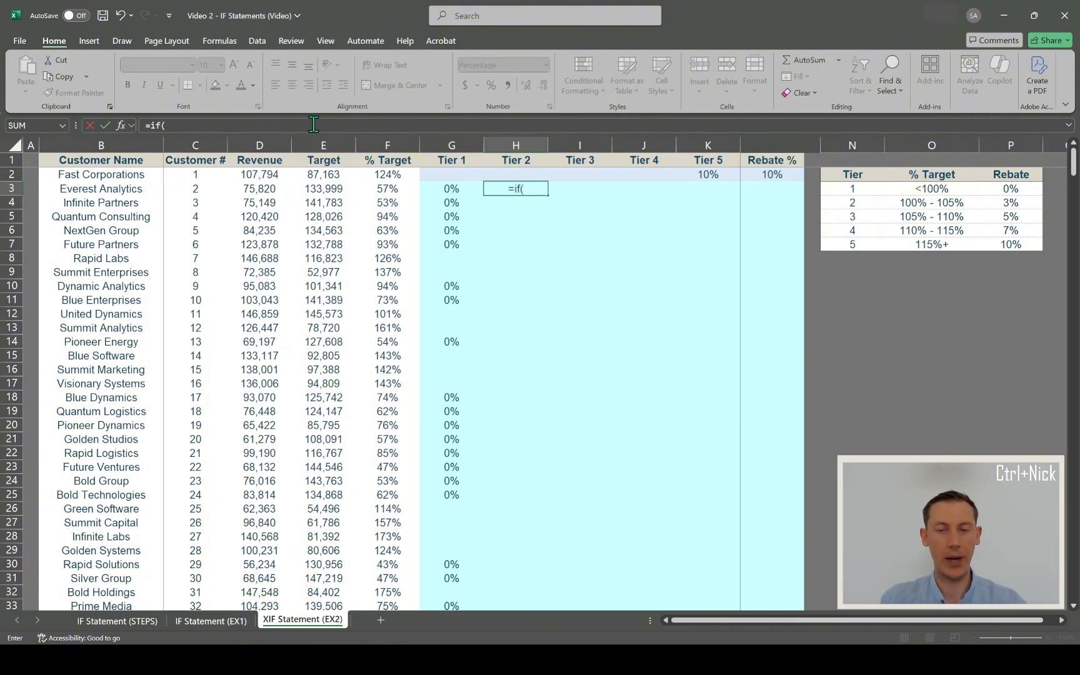
type("and")
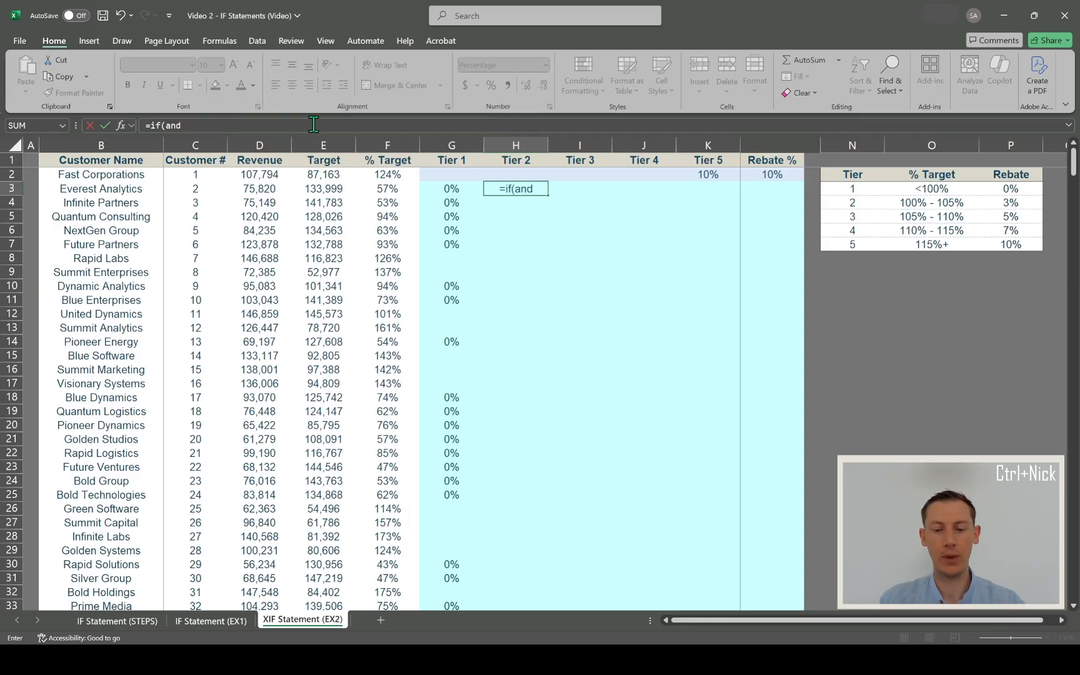
type("(")
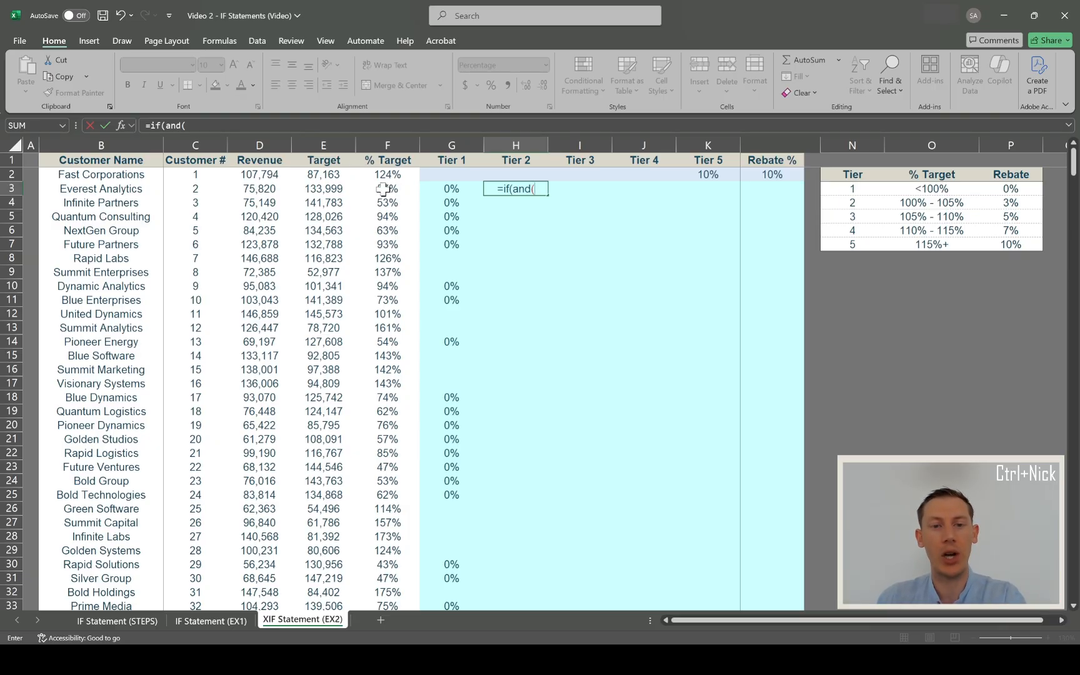
left_click(383, 188)
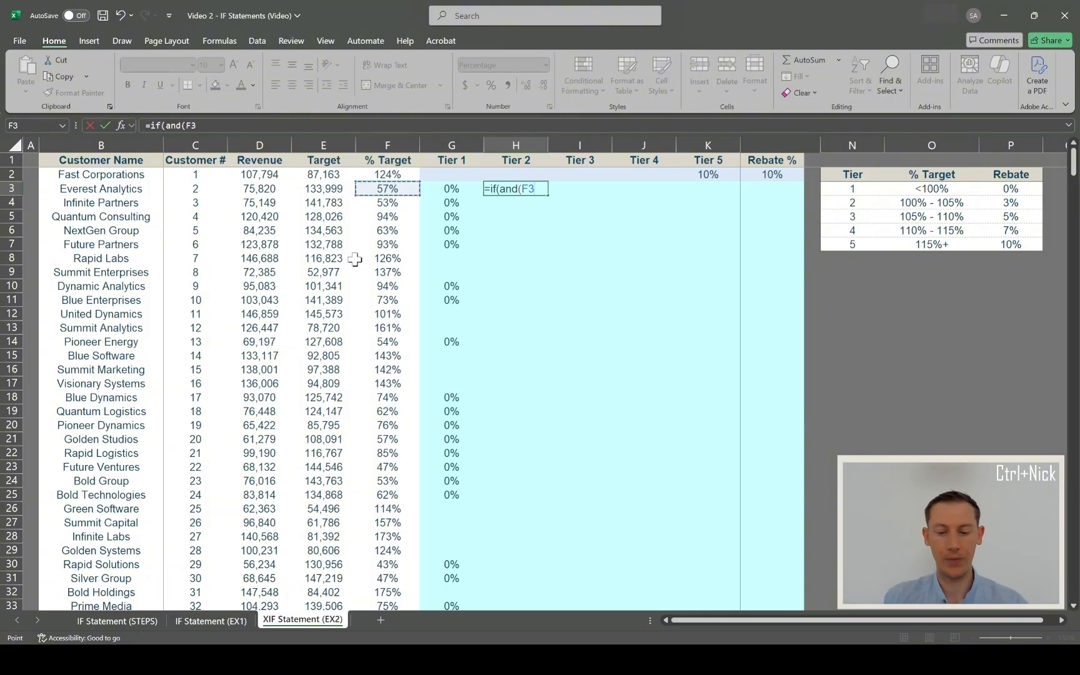
type(">=")
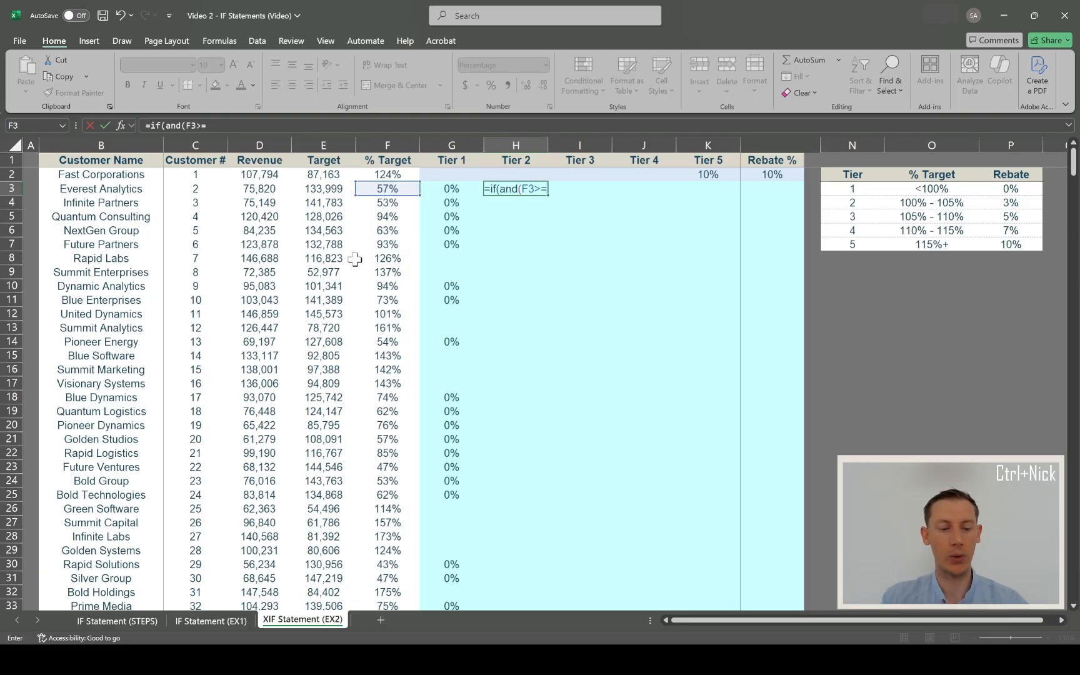
type("100%")
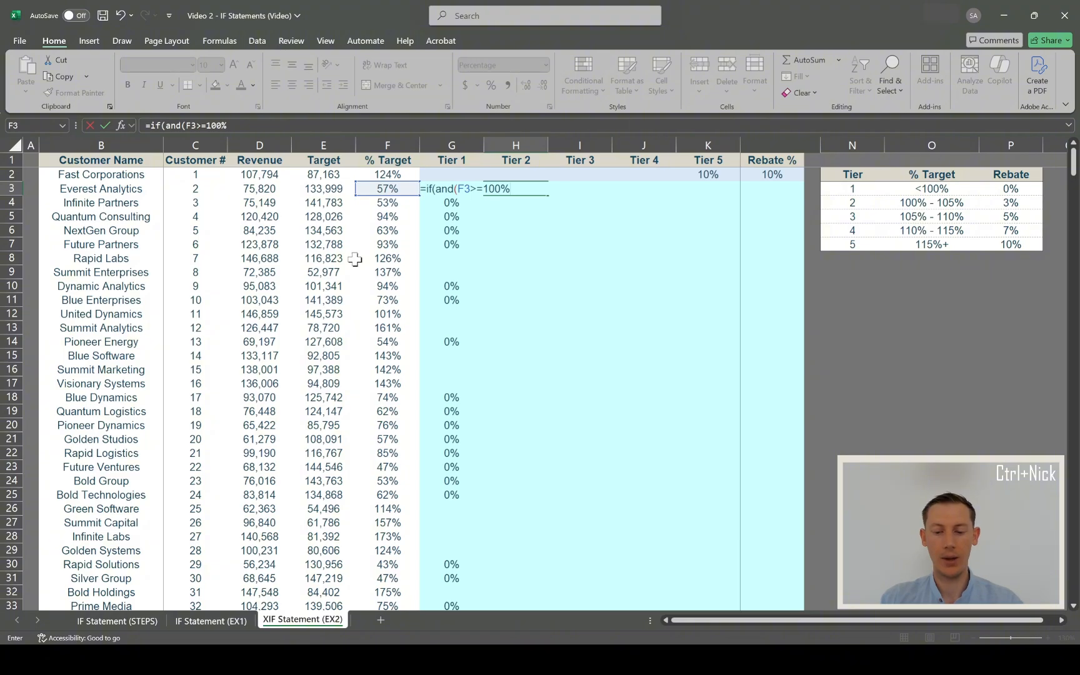
type(",")
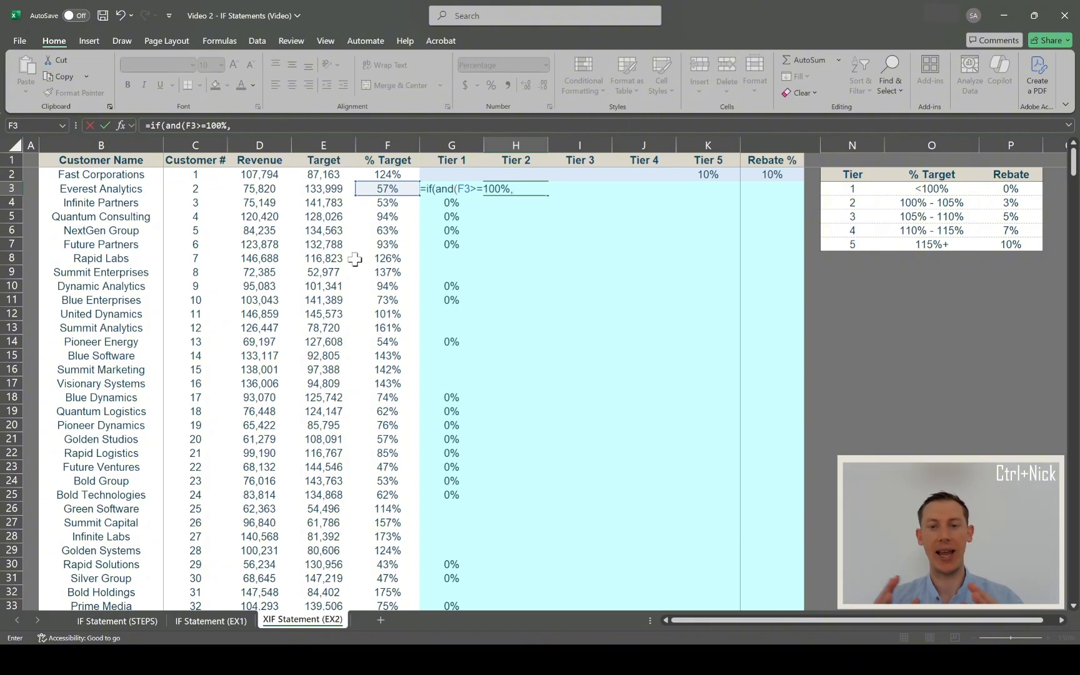
left_click(381, 188)
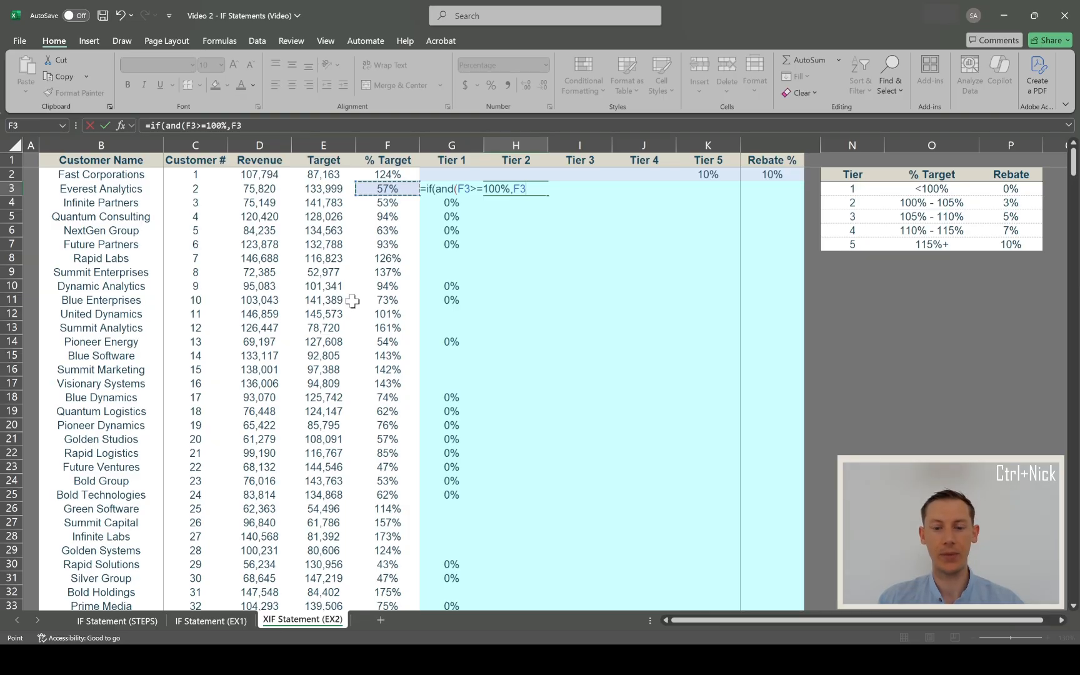
type("<")
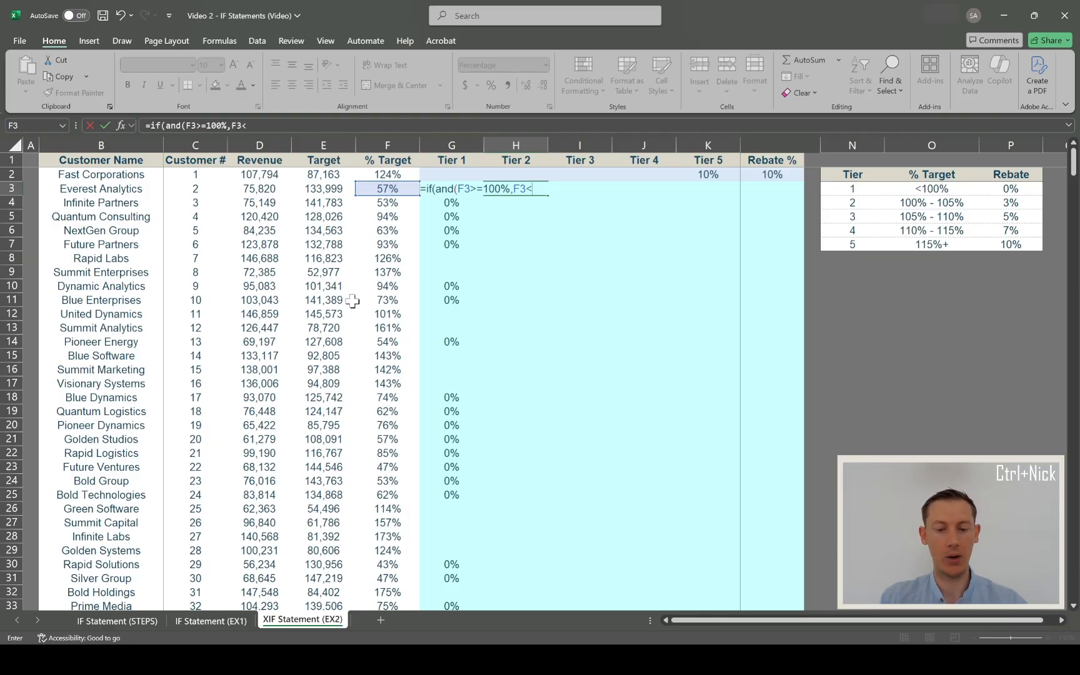
type("105%")
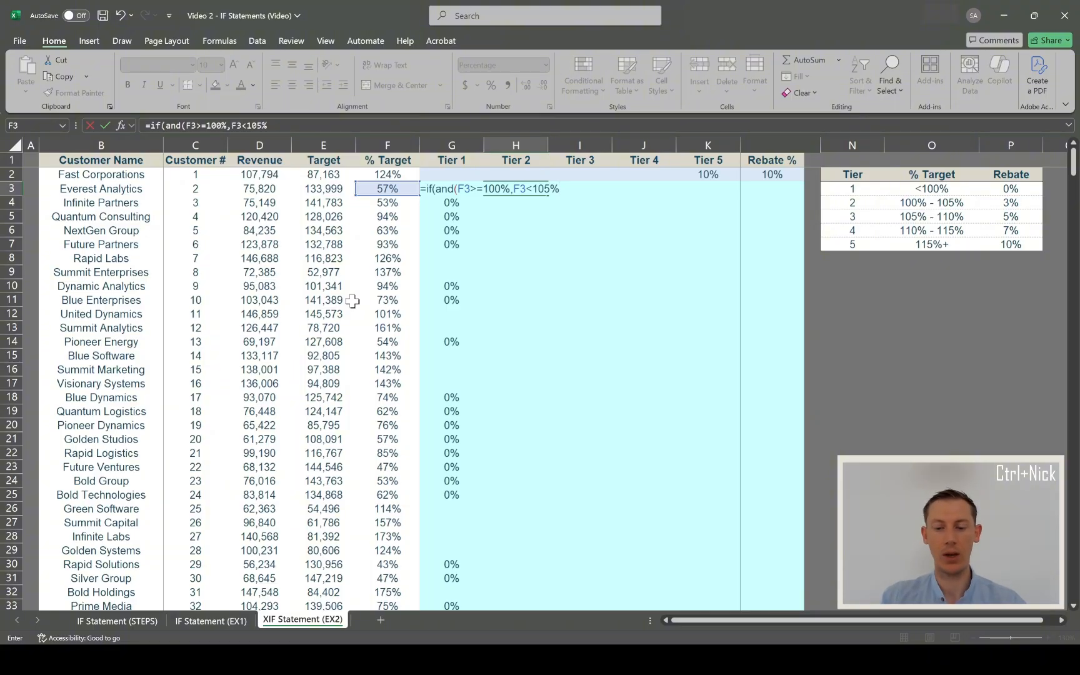
type(")")
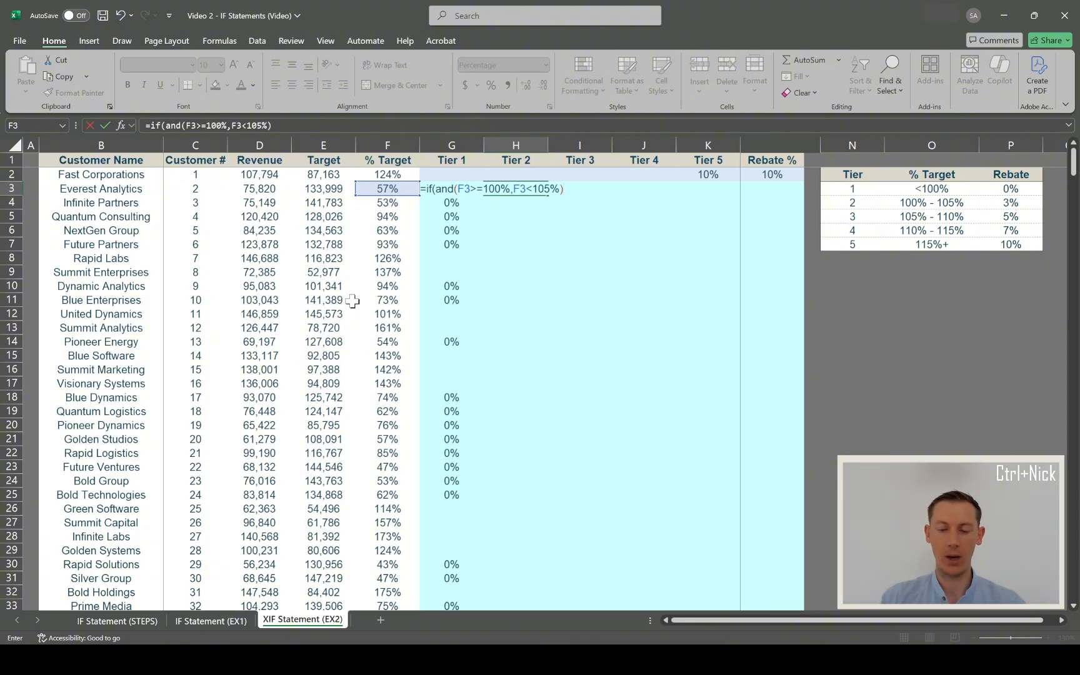
Complete the H3 formula with 3% as the true result and "" as the false result
type(",")
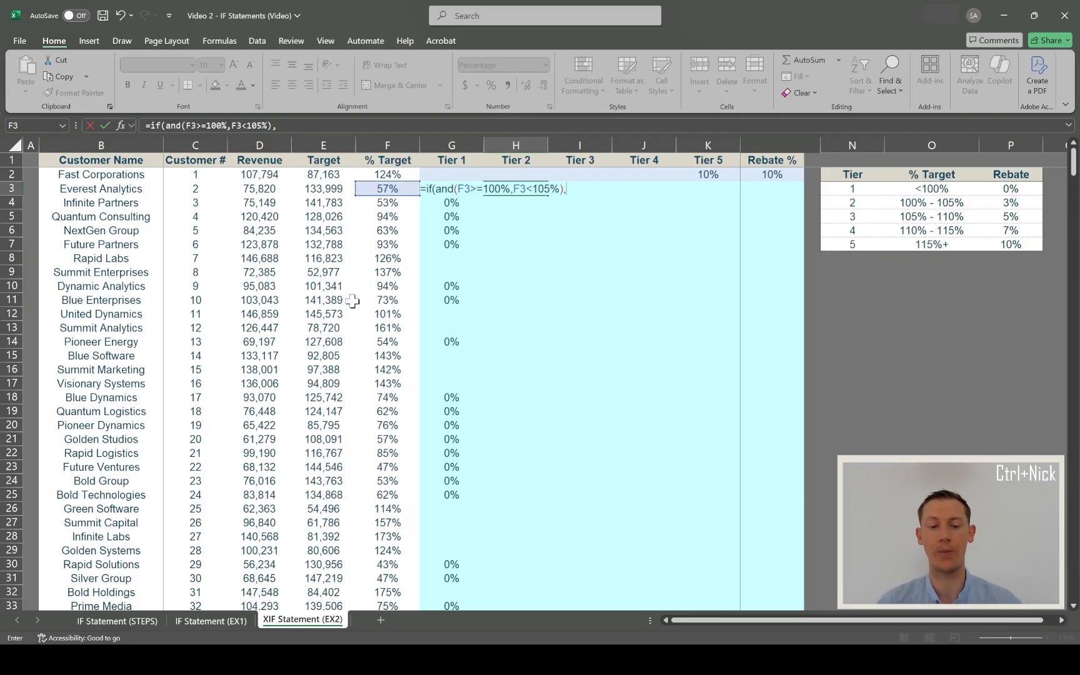
type("3%")
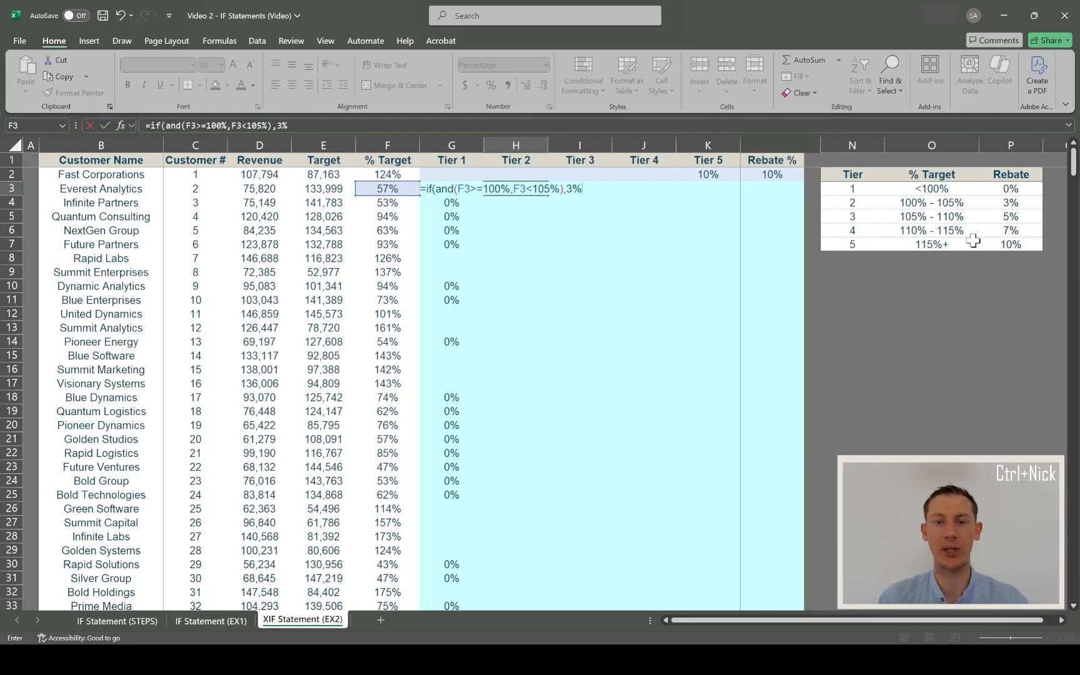
type(",")
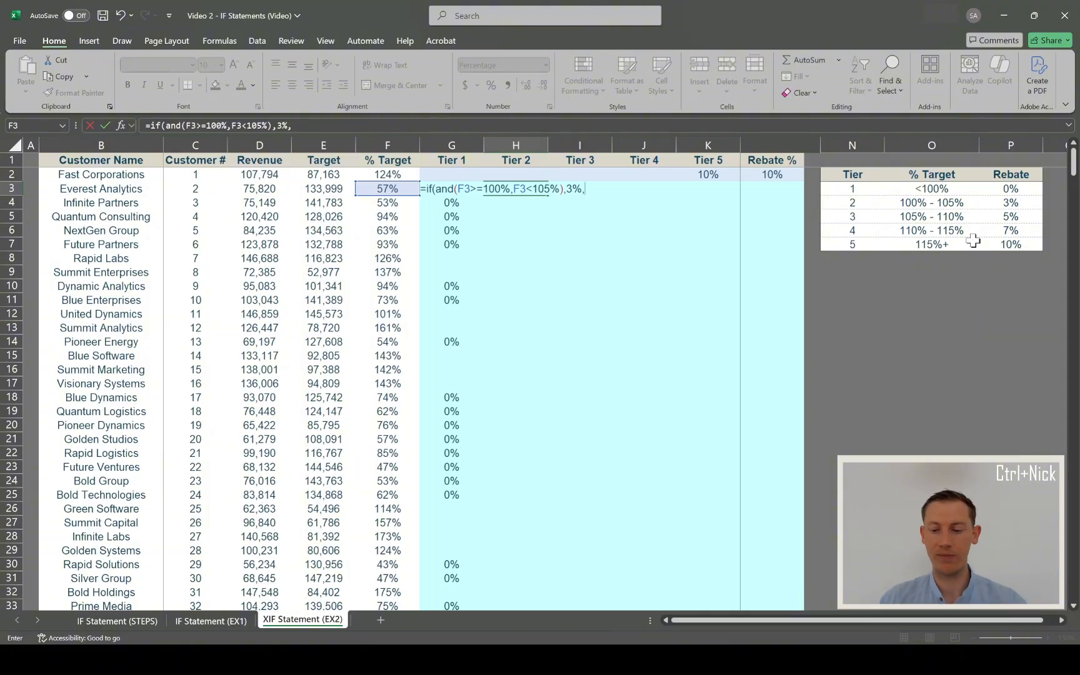
type("\"\"")
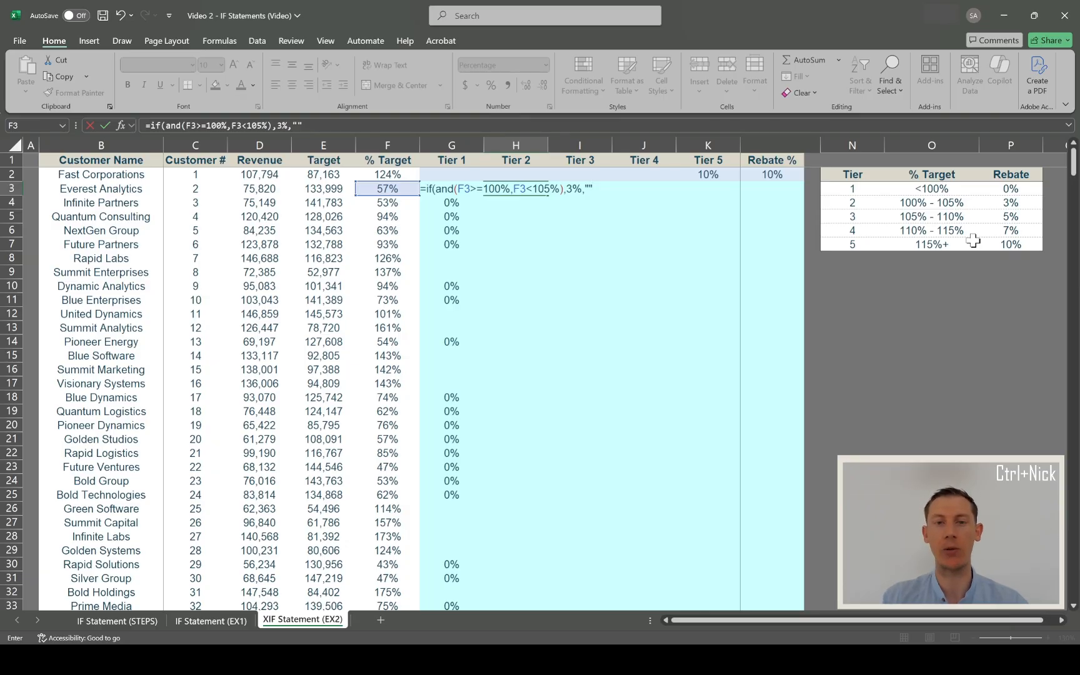
type(")")
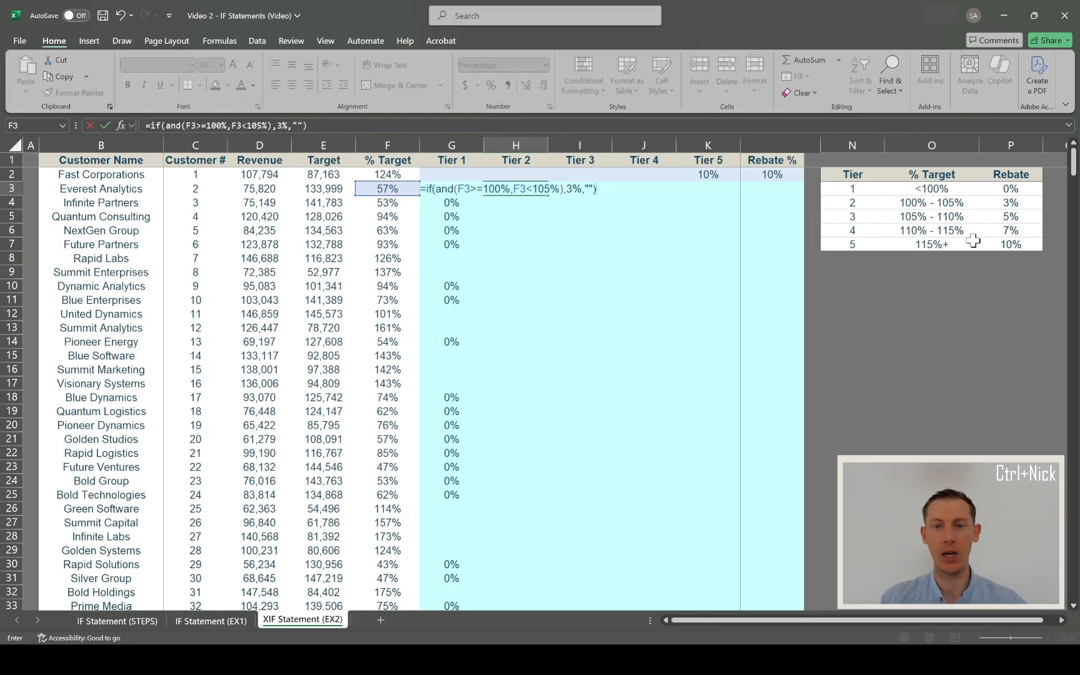
key("Return")
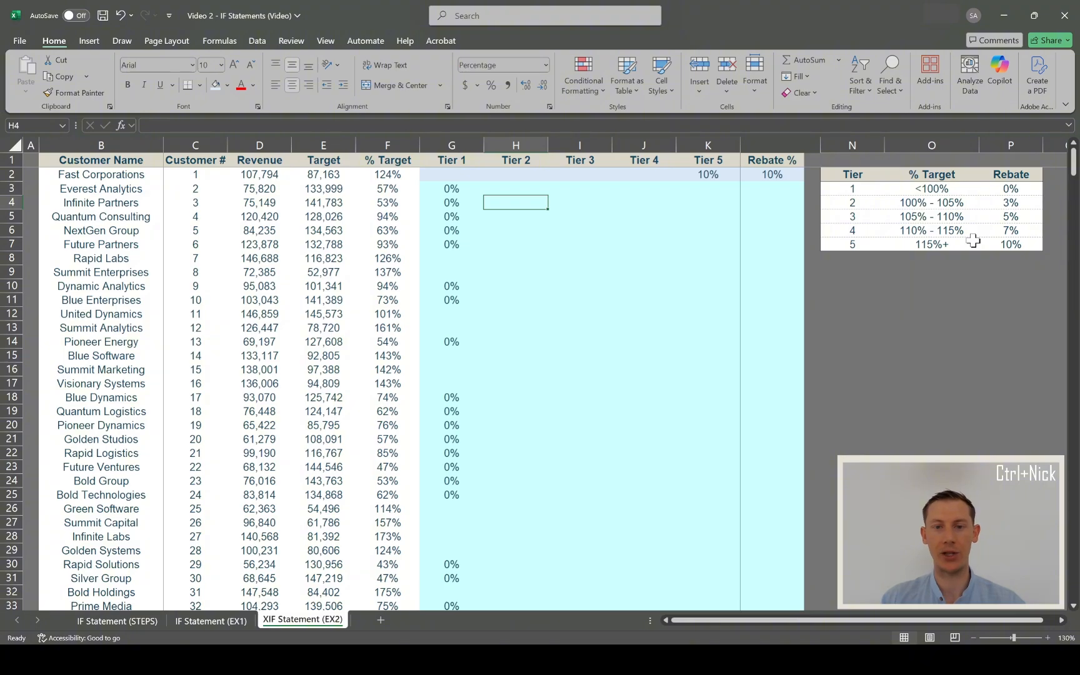
key("Up")
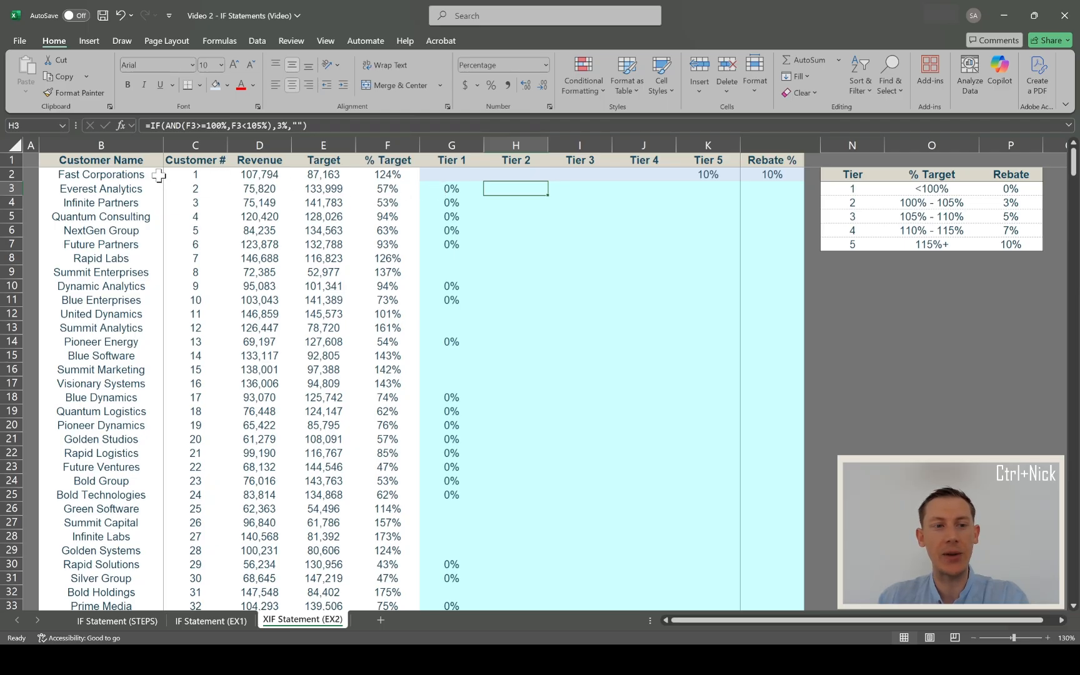
Compare the Tier 1 results in G3:G7 and the H3 formula with the % Target values down to United Dynamics in row 12
left_click(451, 190)
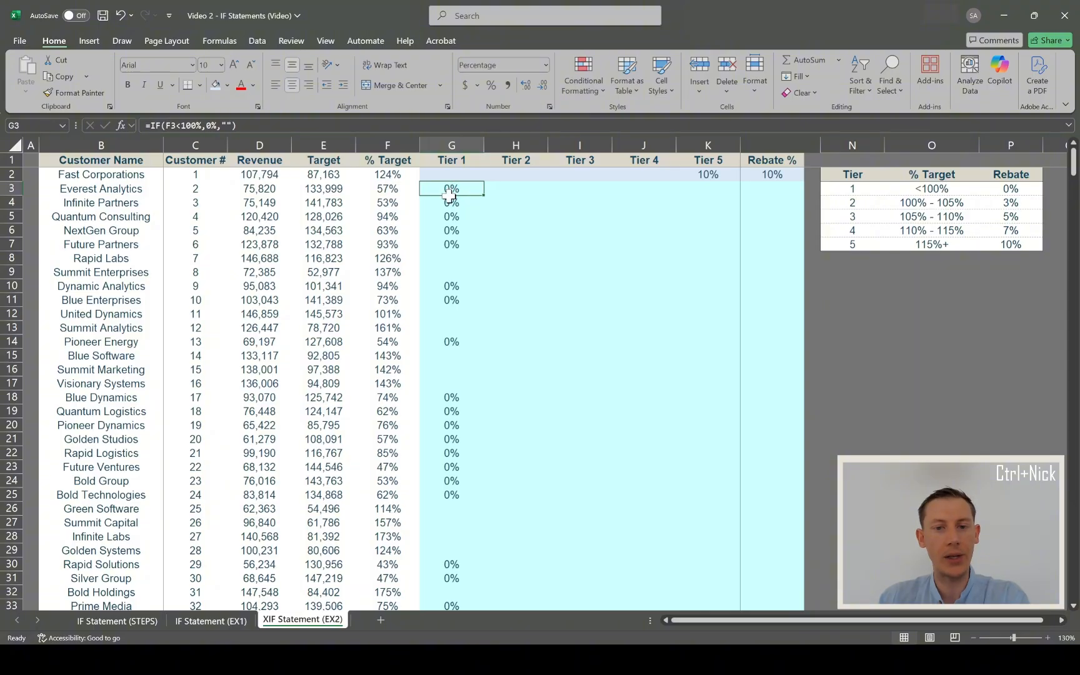
left_click_drag(448, 191, 448, 241)
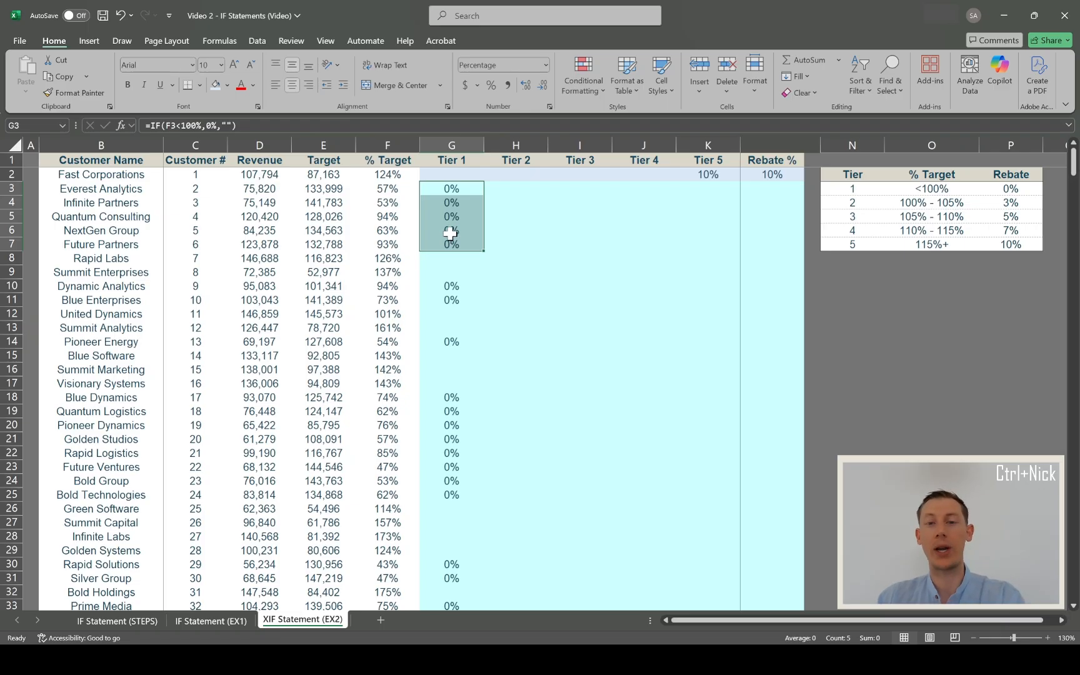
left_click(514, 188)
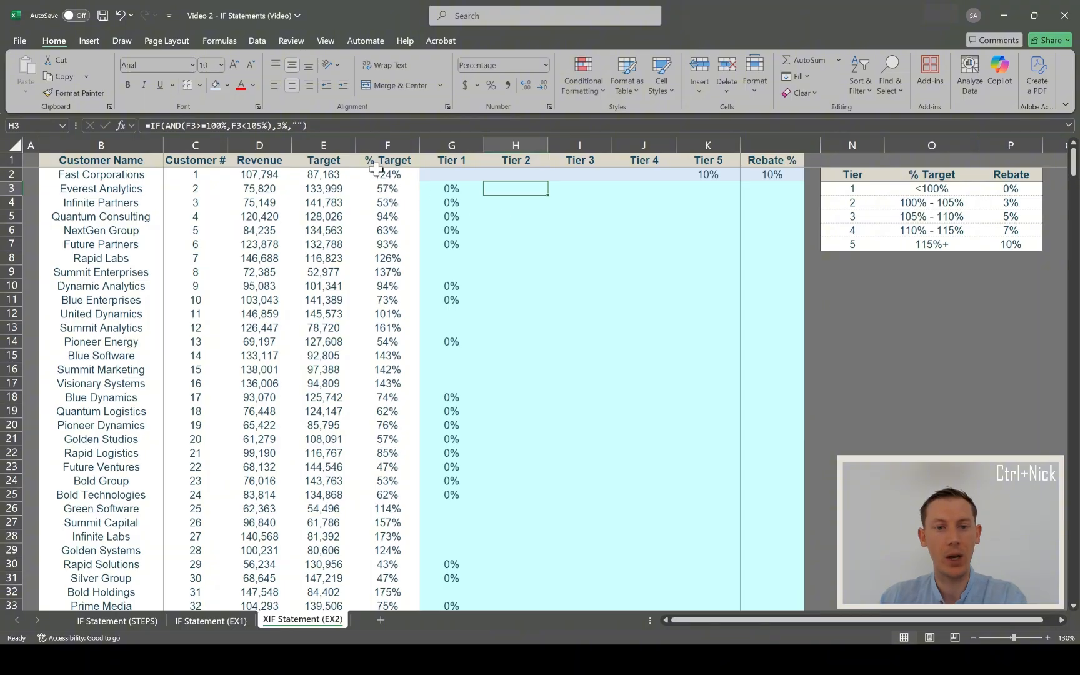
left_click_drag(377, 174, 382, 303)
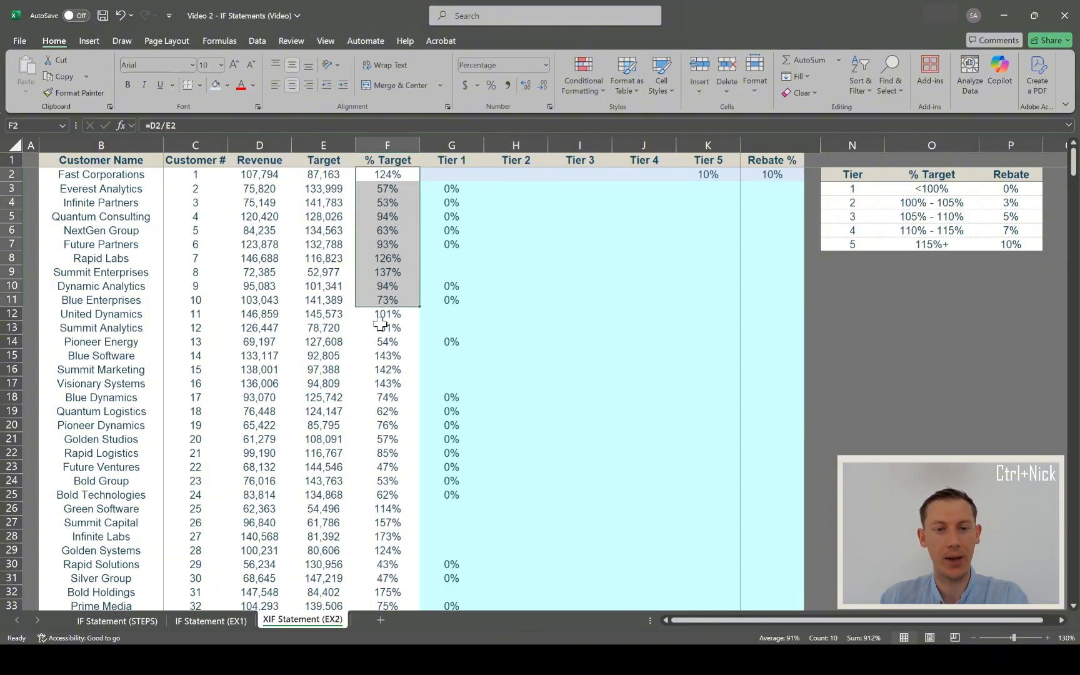
left_click(383, 312)
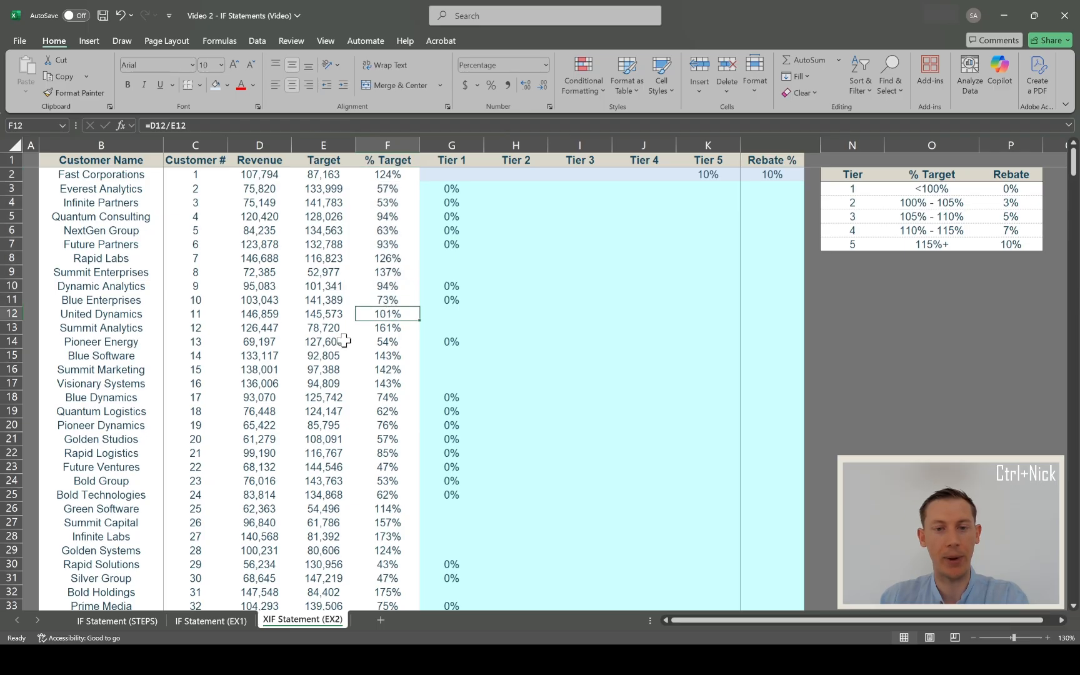
left_click_drag(56, 315, 401, 318)
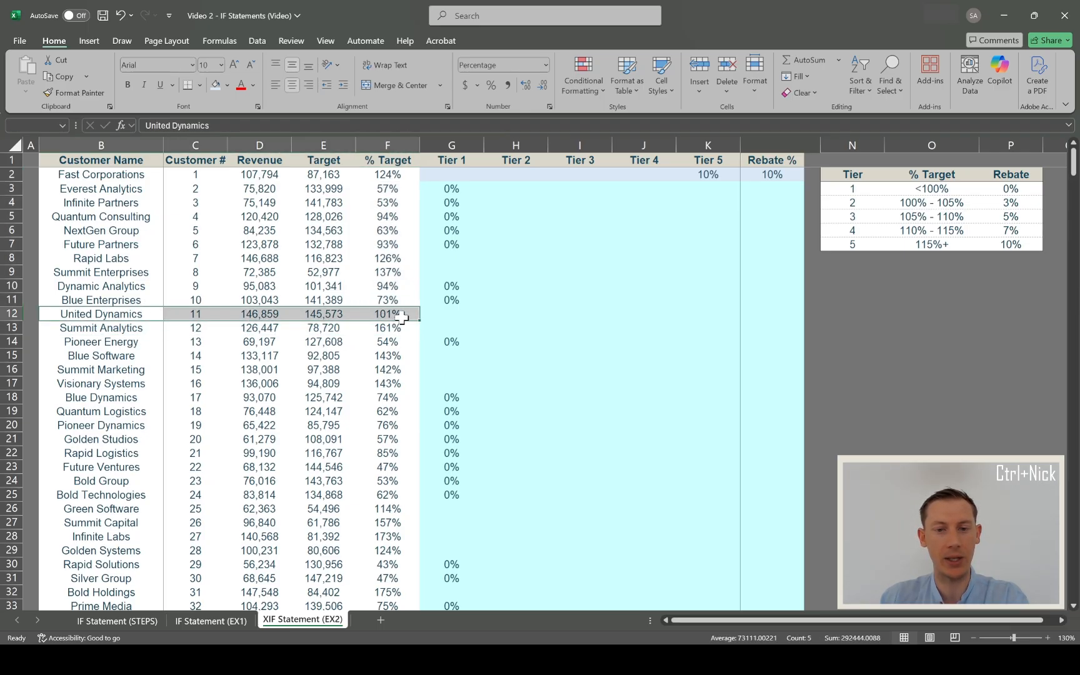
Fill the Tier 2 formula from H3 down to H12, and from there to the last customer
left_click(502, 190)
left_click_drag(550, 195, 544, 318)
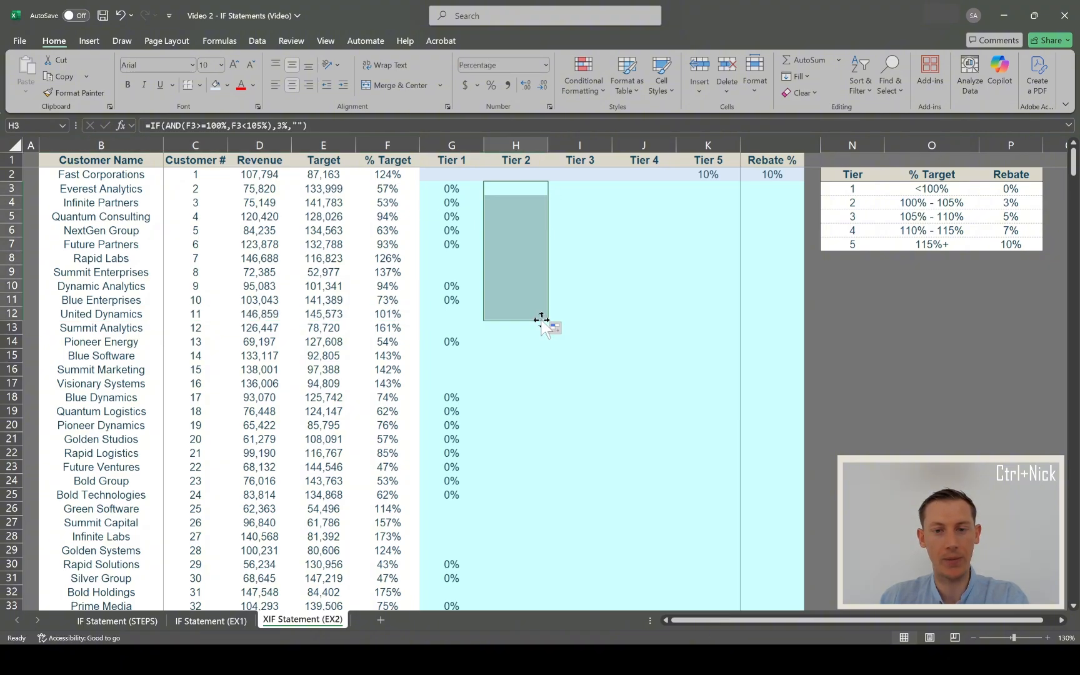
left_click(493, 313)
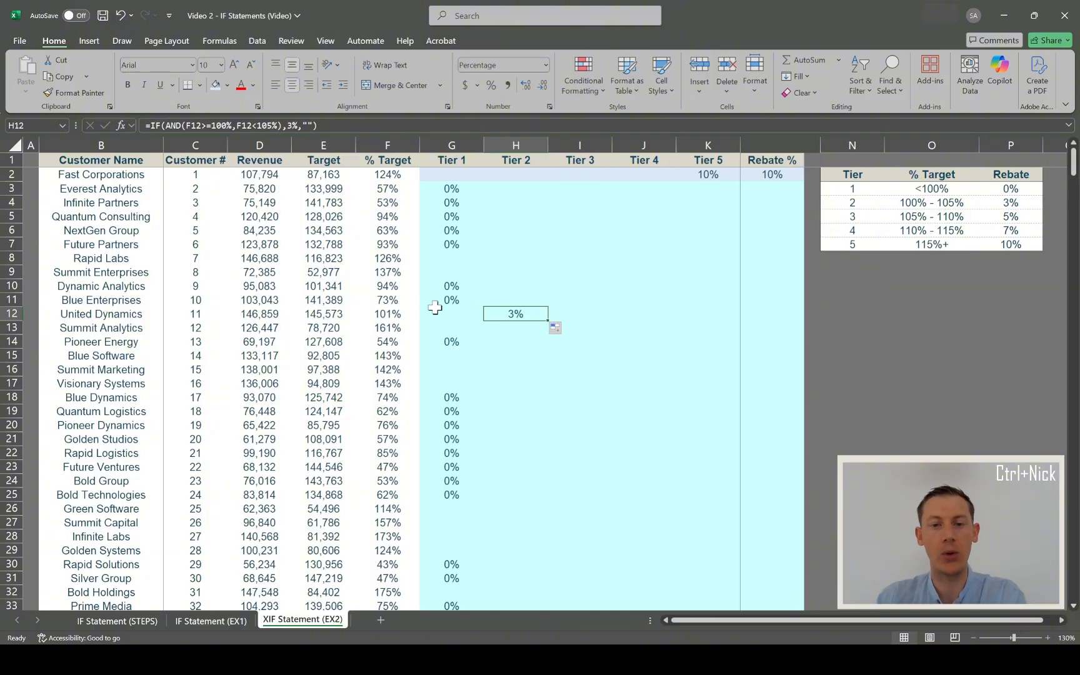
double_click(550, 320)
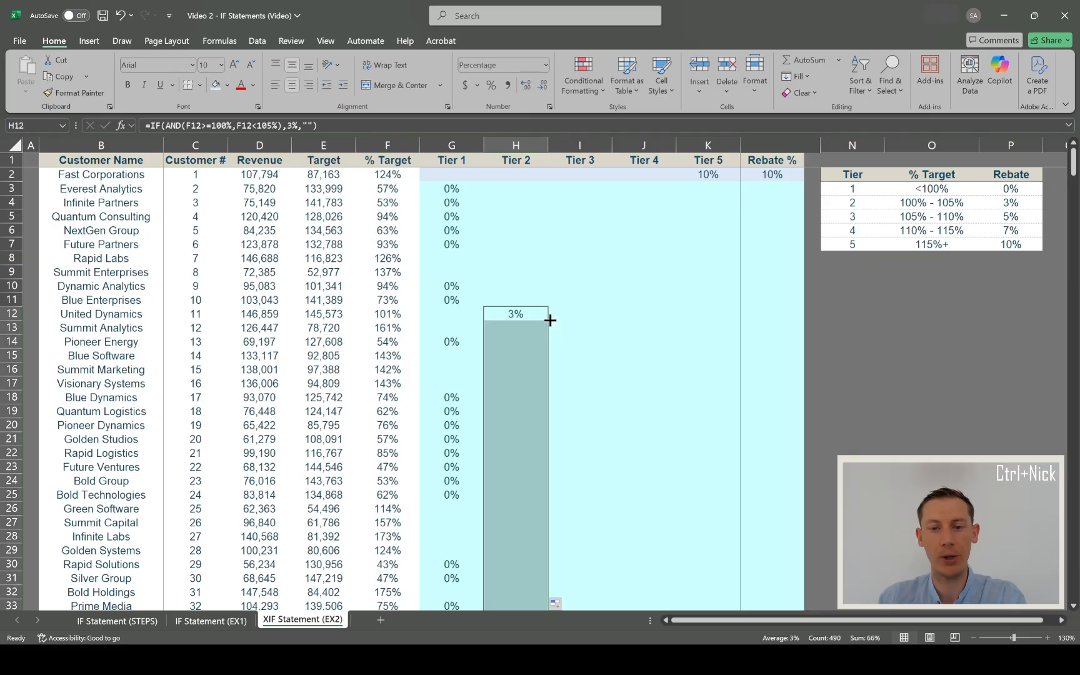
Check the row references of the filled Tier 2 formulas in several cells between H14 and H26
left_click(515, 354)
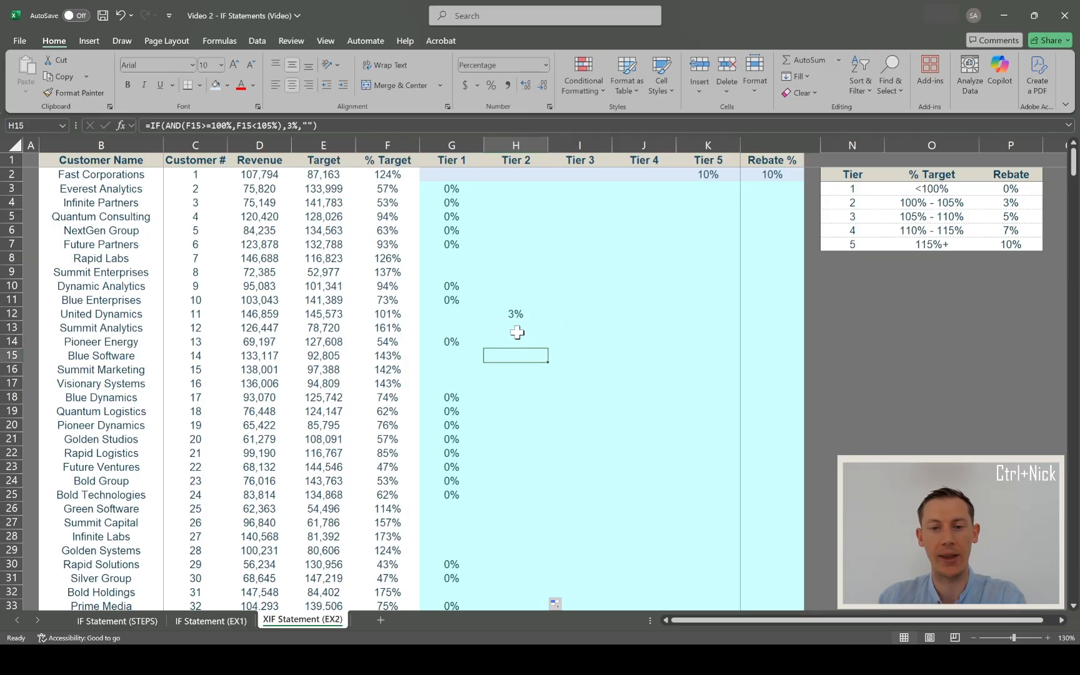
left_click(516, 383)
left_click(511, 438)
left_click(507, 494)
left_click(511, 437)
left_click(523, 341)
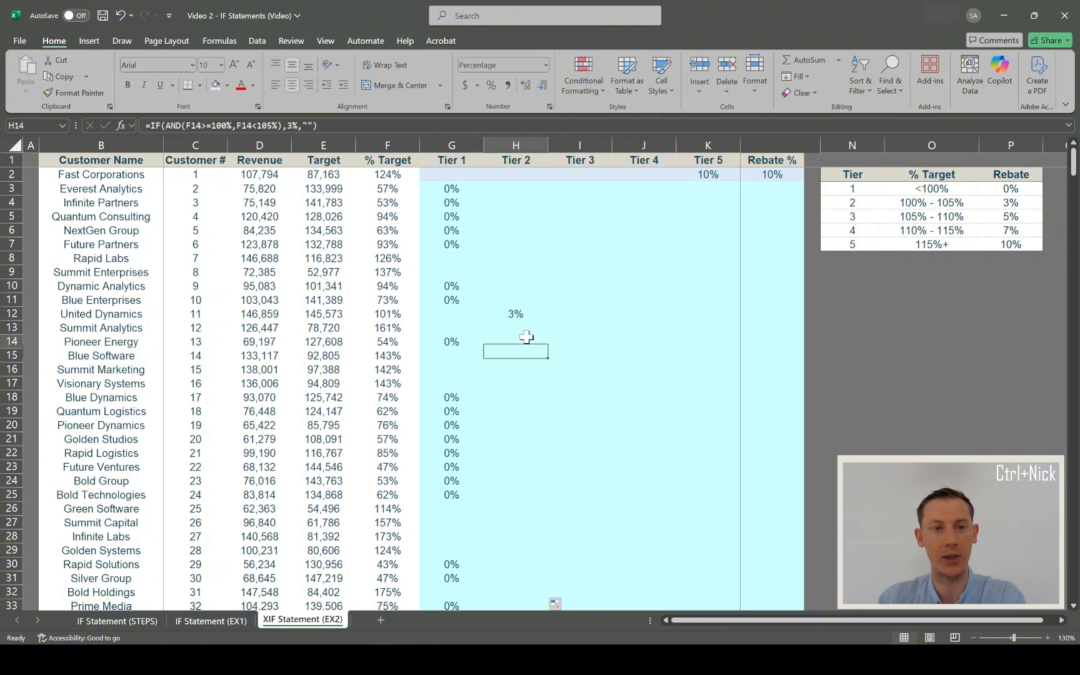
left_click(513, 370)
left_click(512, 425)
left_click(514, 508)
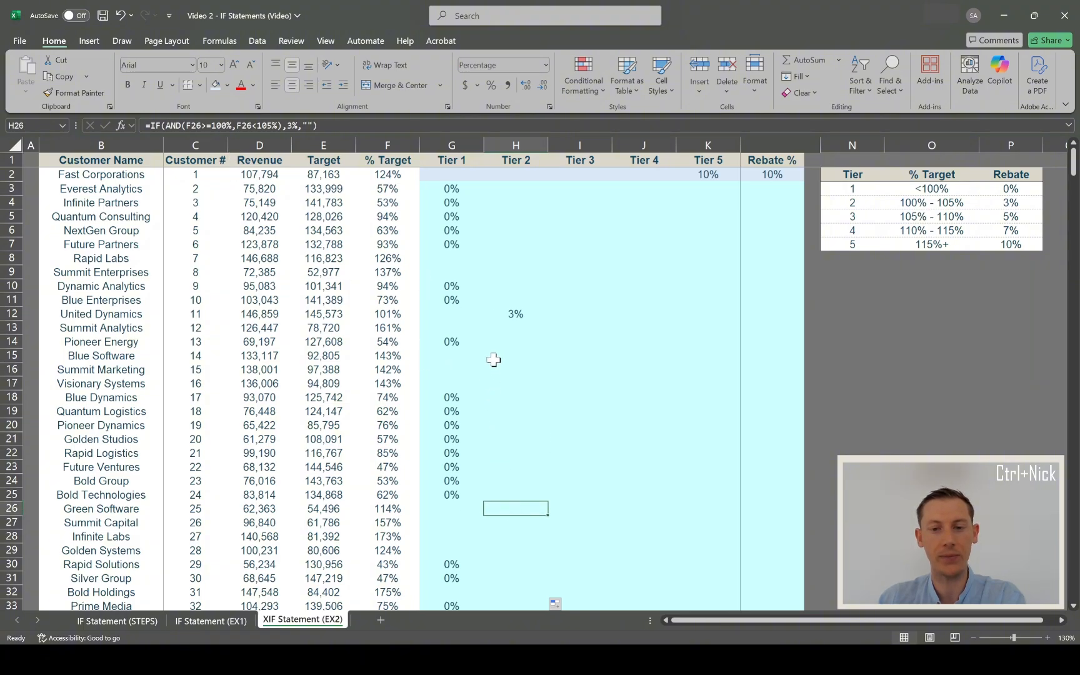
Compare the Tier 2 result in H37 with the % Target of Visionary Industries, and examine the results in H110:H114
scroll(509, 325, "down", 5)
scroll(509, 325, "down", 4)
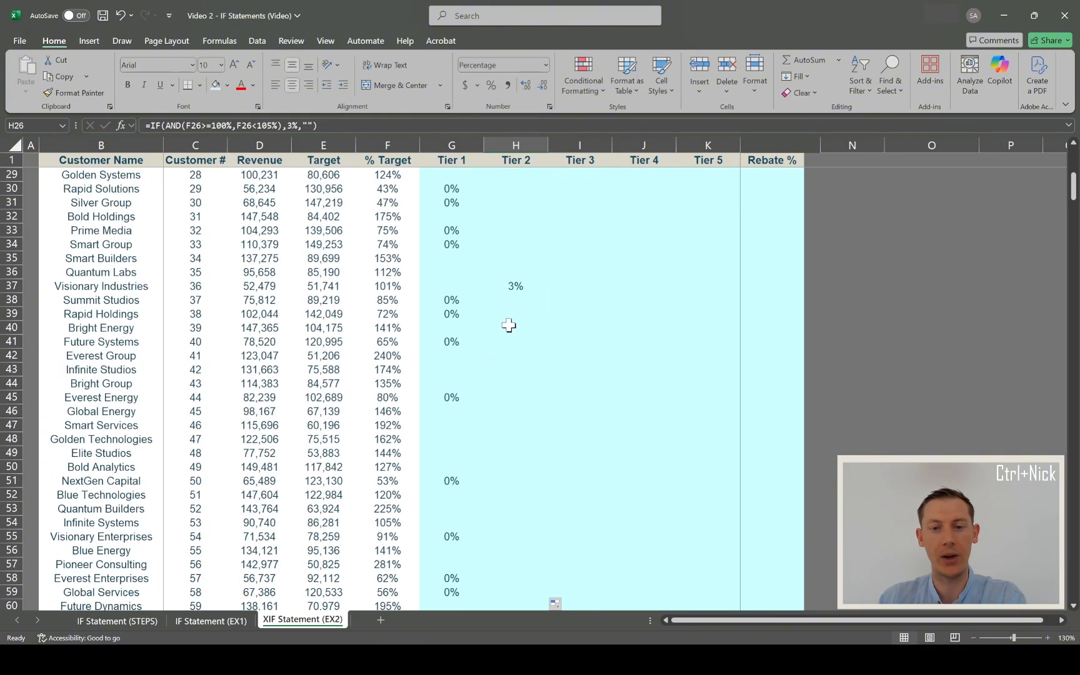
left_click(513, 287)
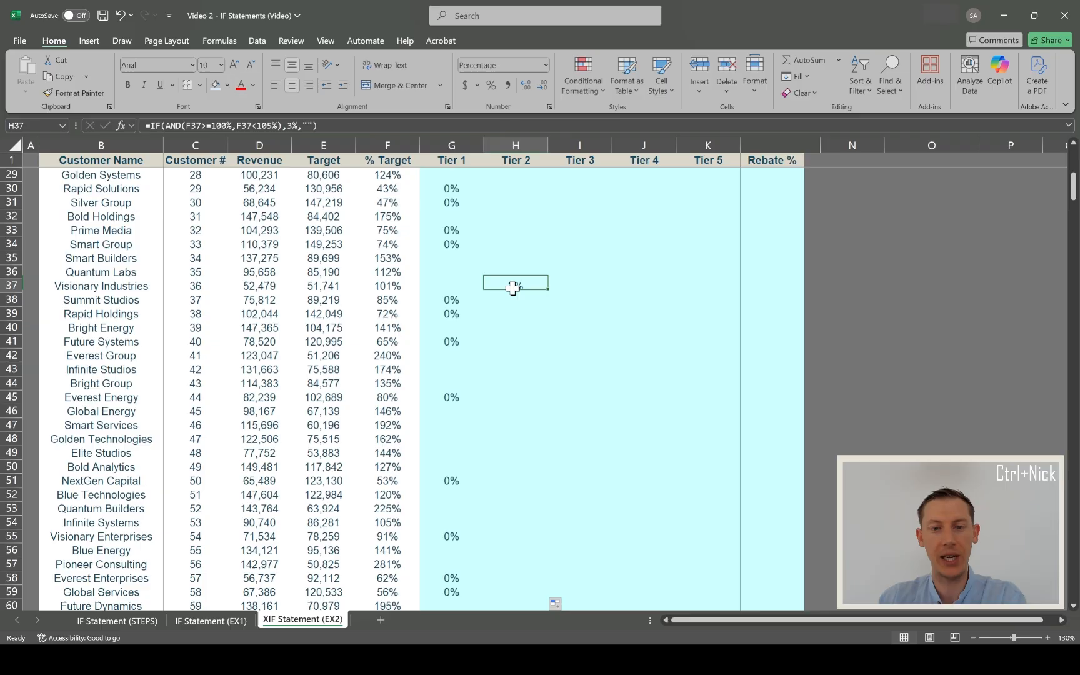
left_click(384, 285)
left_click_drag(94, 288, 420, 287)
left_click(383, 285)
left_click(504, 289)
scroll(498, 340, "down", 20)
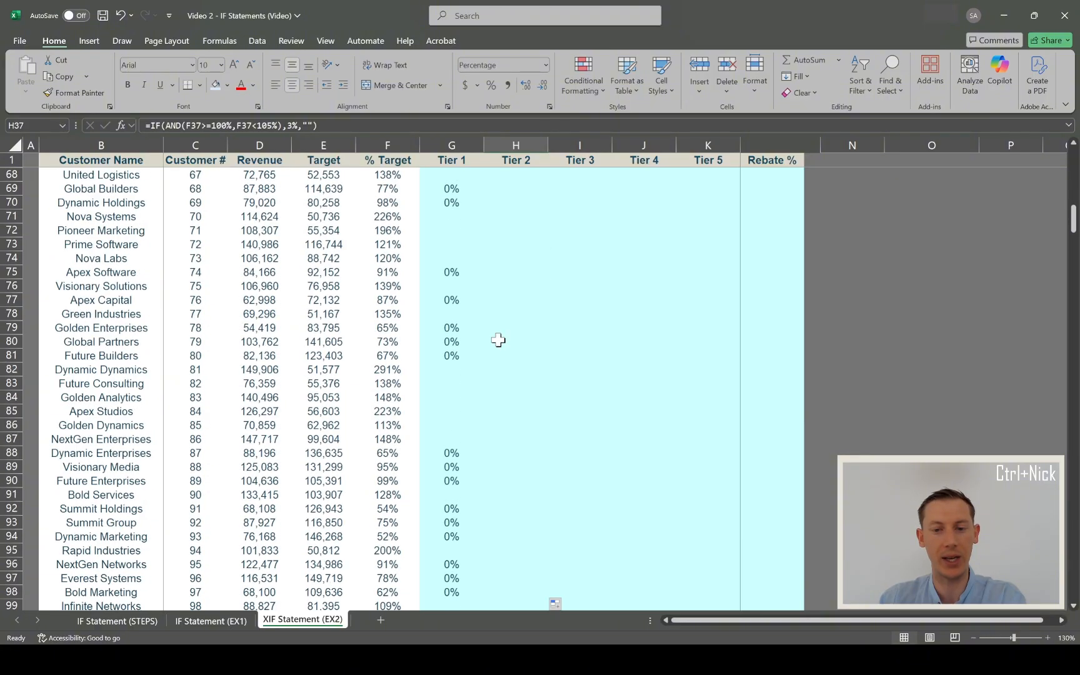
left_click_drag(504, 383, 505, 436)
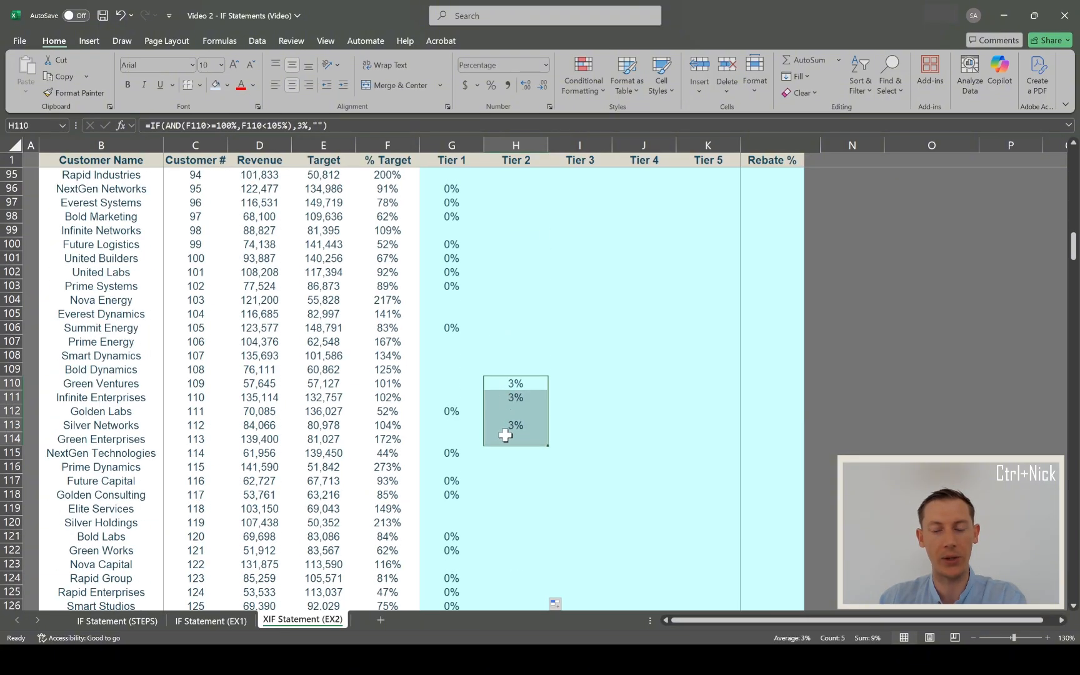
Compare the Tier 2 formula in H3 with the % Target ranges of tiers 2, 3 and 4 in the rebate table
scroll(493, 407, "down", 8)
scroll(492, 407, "up", 20)
scroll(495, 415, "up", 15)
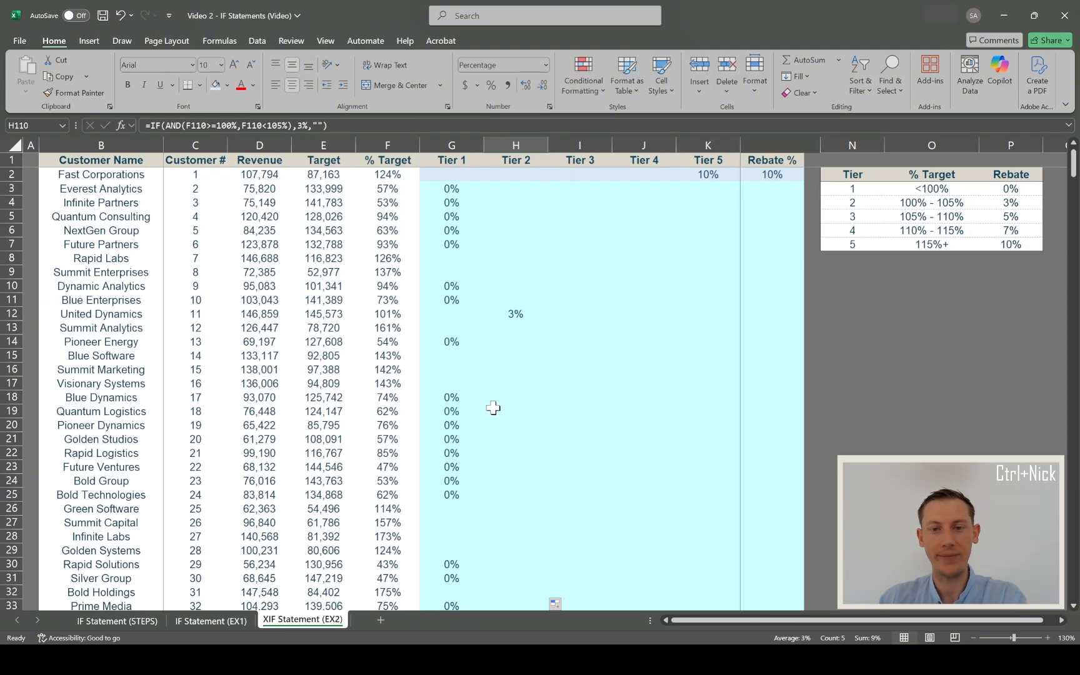
left_click(508, 192)
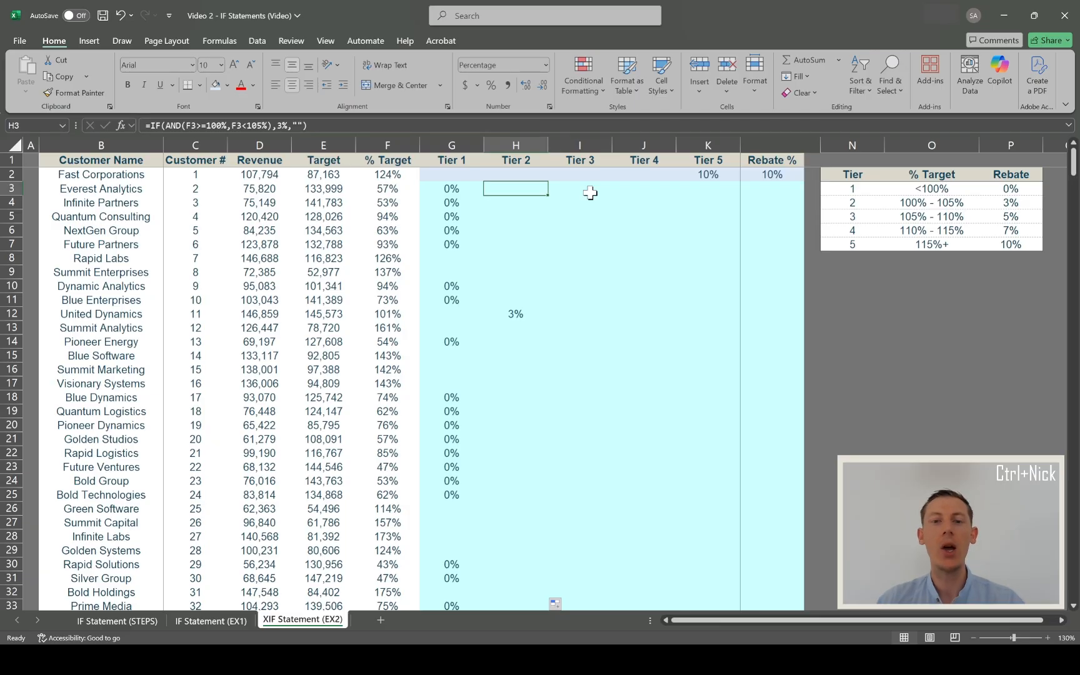
left_click(911, 217)
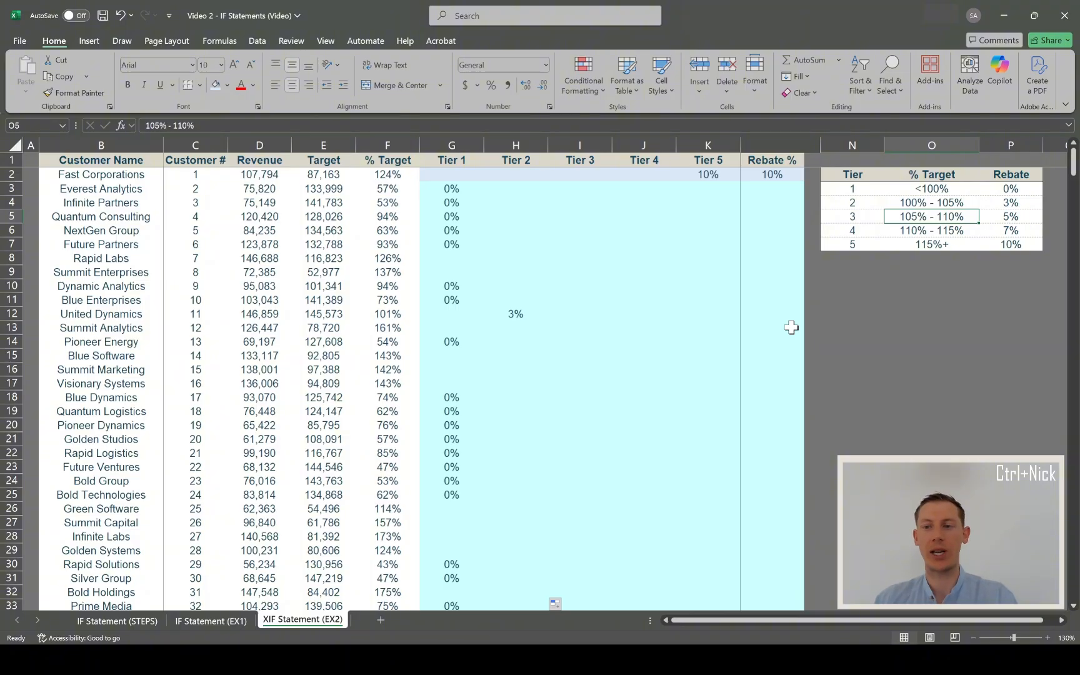
left_click(902, 203)
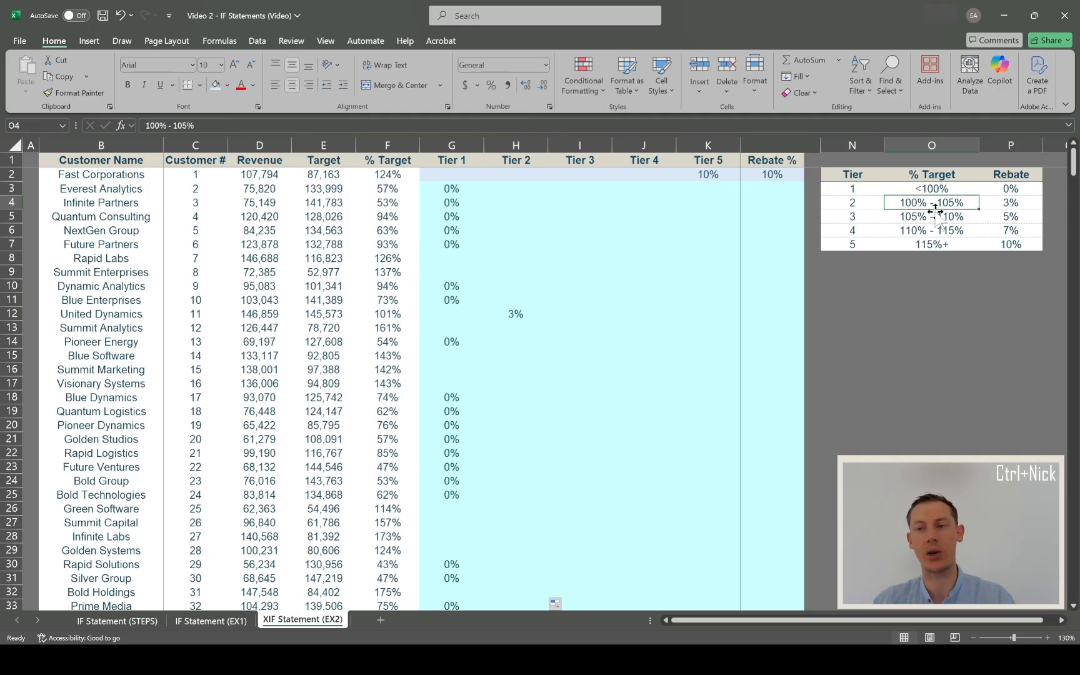
left_click(915, 230)
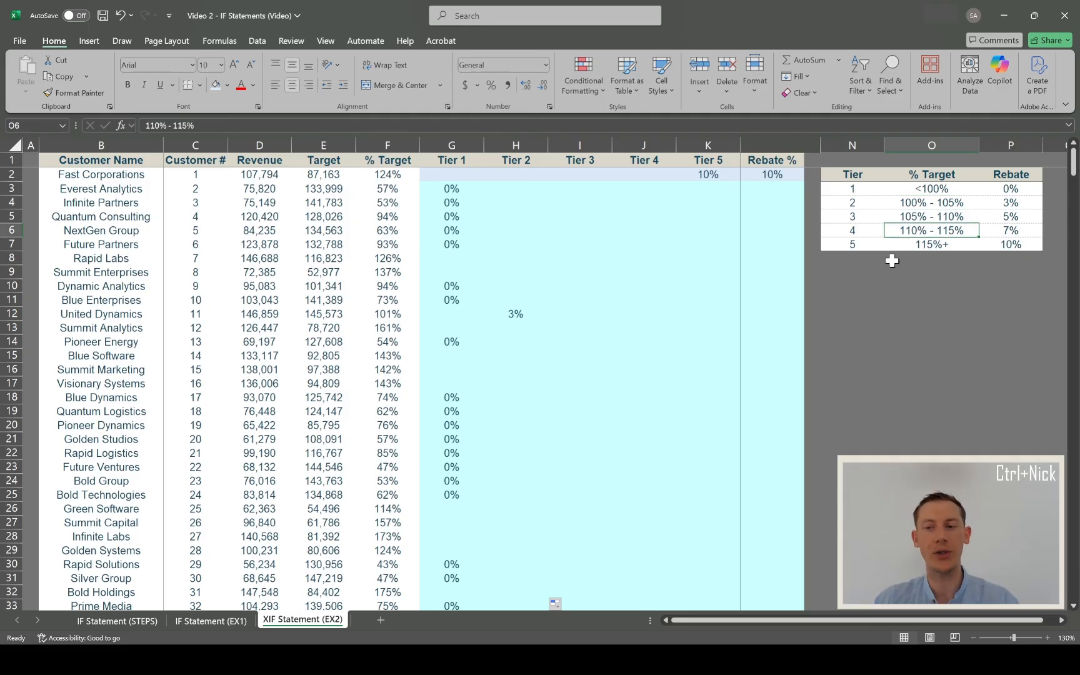
Copy the Tier 2 formula from H3 into the Tier 3 cell I3
left_click(517, 191)
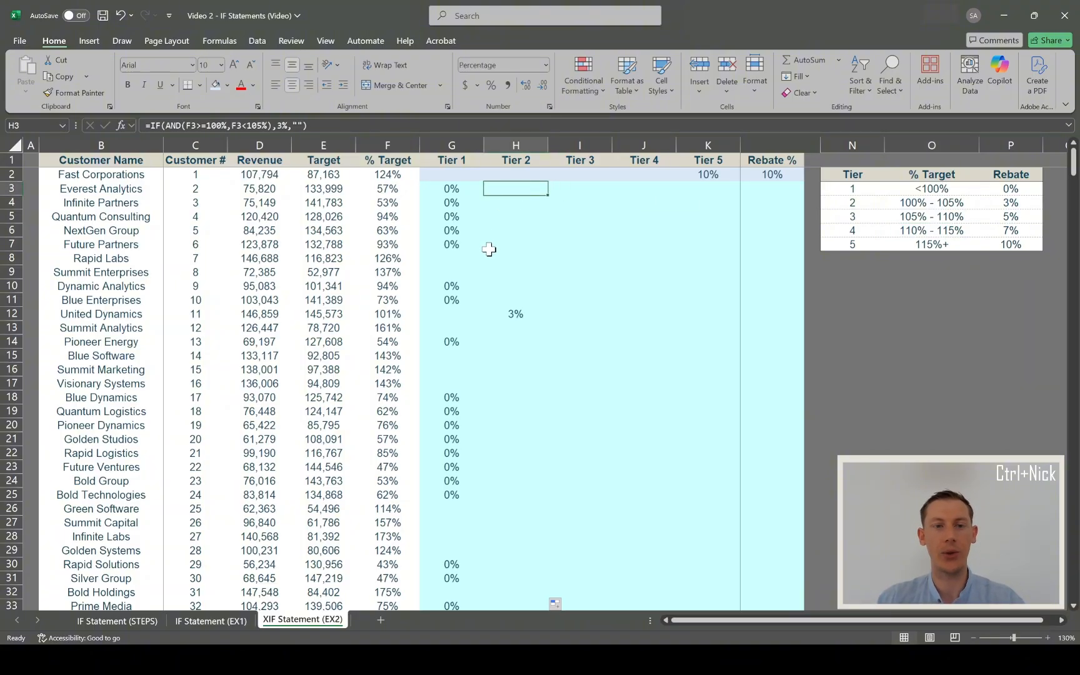
left_click(301, 125)
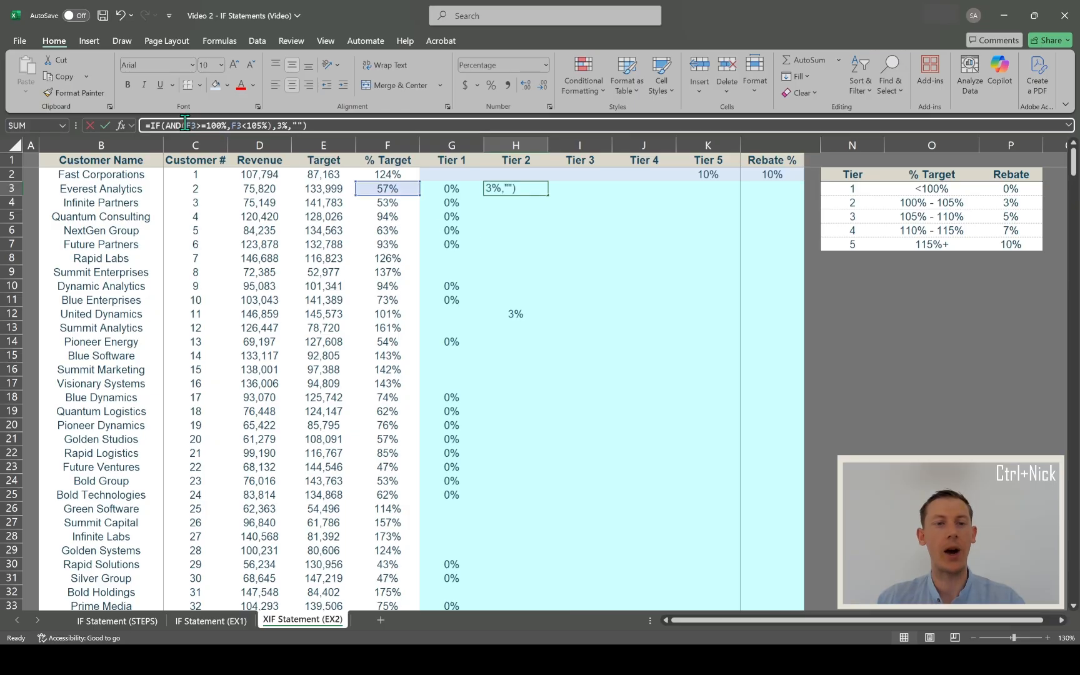
left_click(267, 125)
key("Escape")
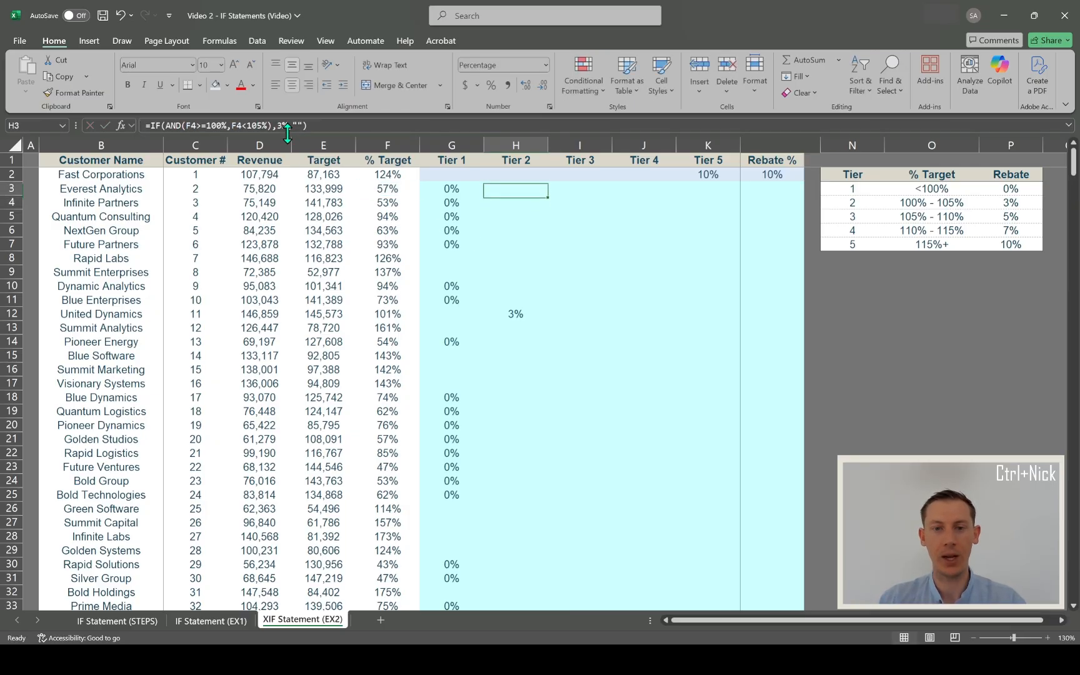
key("ctrl+c")
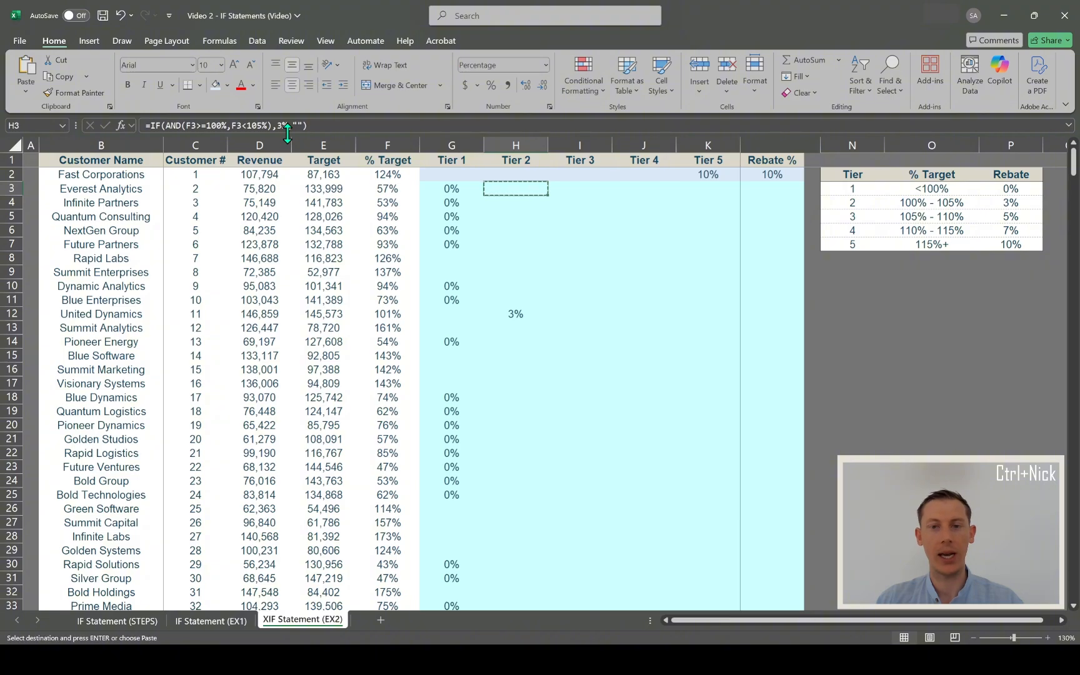
key("Right")
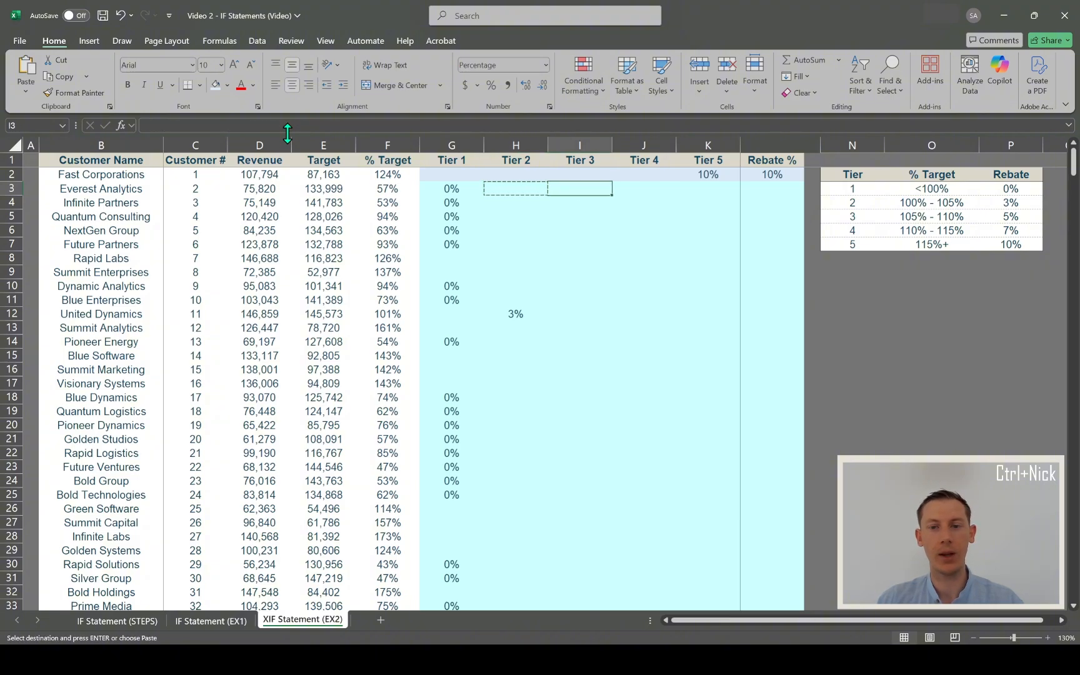
key("ctrl+v")
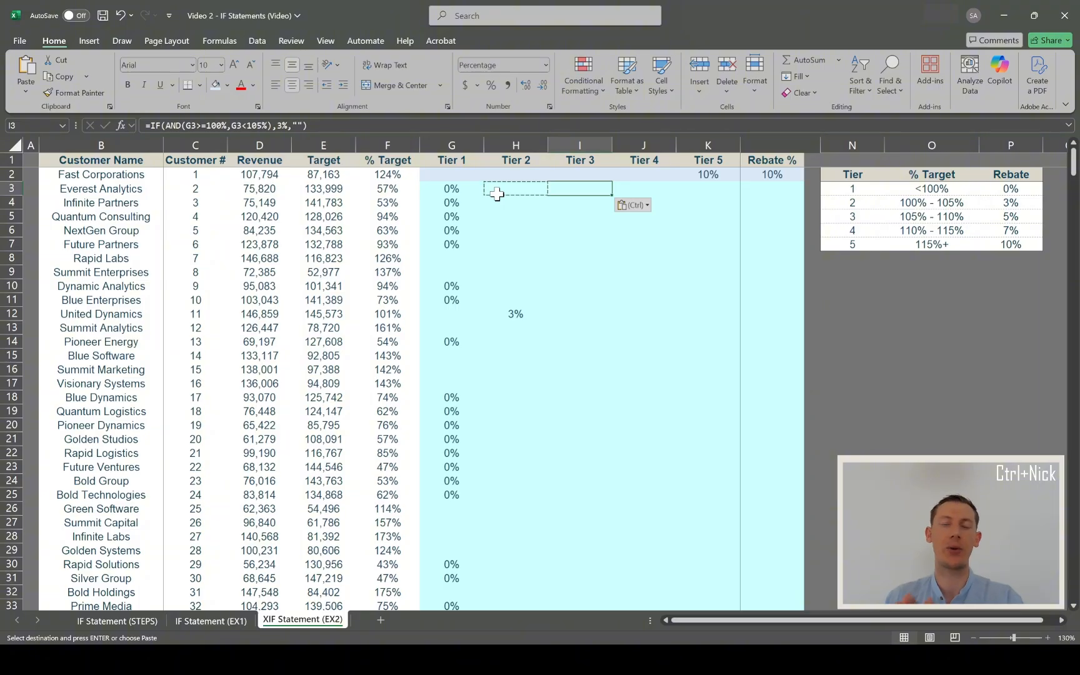
Point both G3 references in the I3 formula to the % Target cell F3
left_click(187, 125)
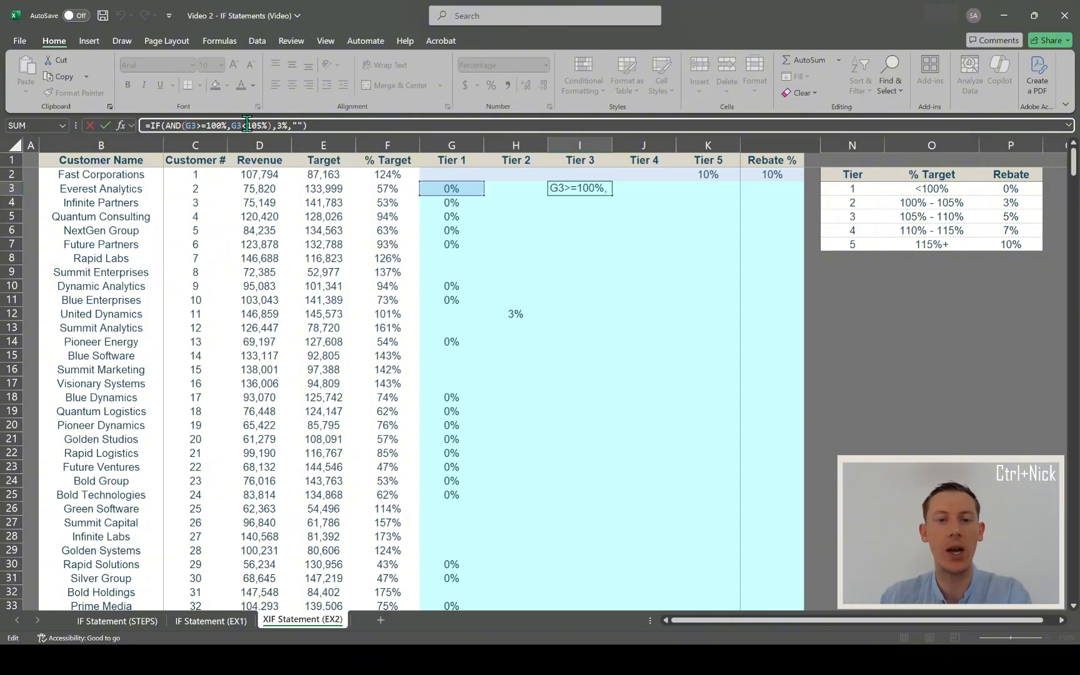
left_click(409, 193)
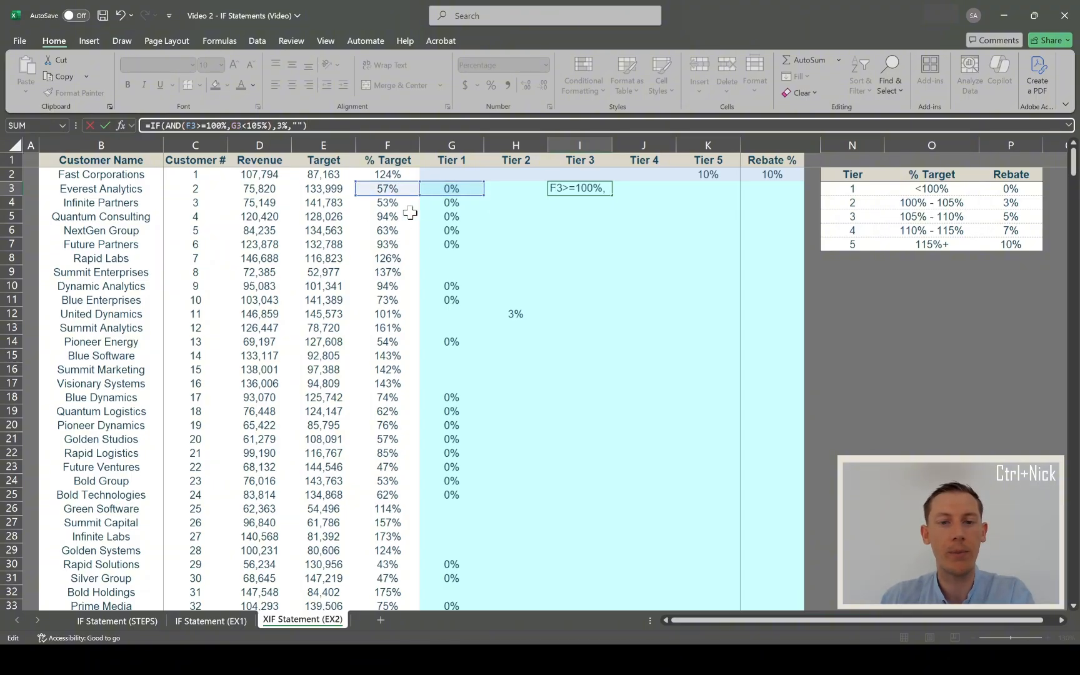
left_click_drag(450, 195, 395, 188)
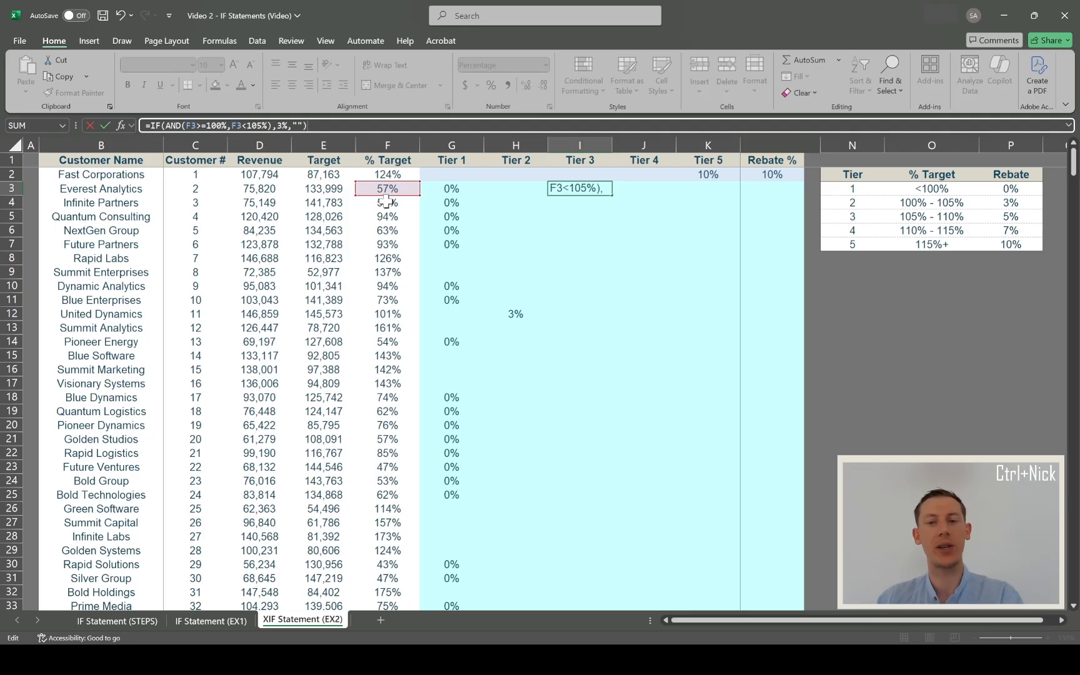
Complete the Tier 3 formula in I3 as =IF(AND(F3>=105%,F3<110%),5%,"")
left_click(198, 125)
type(">")
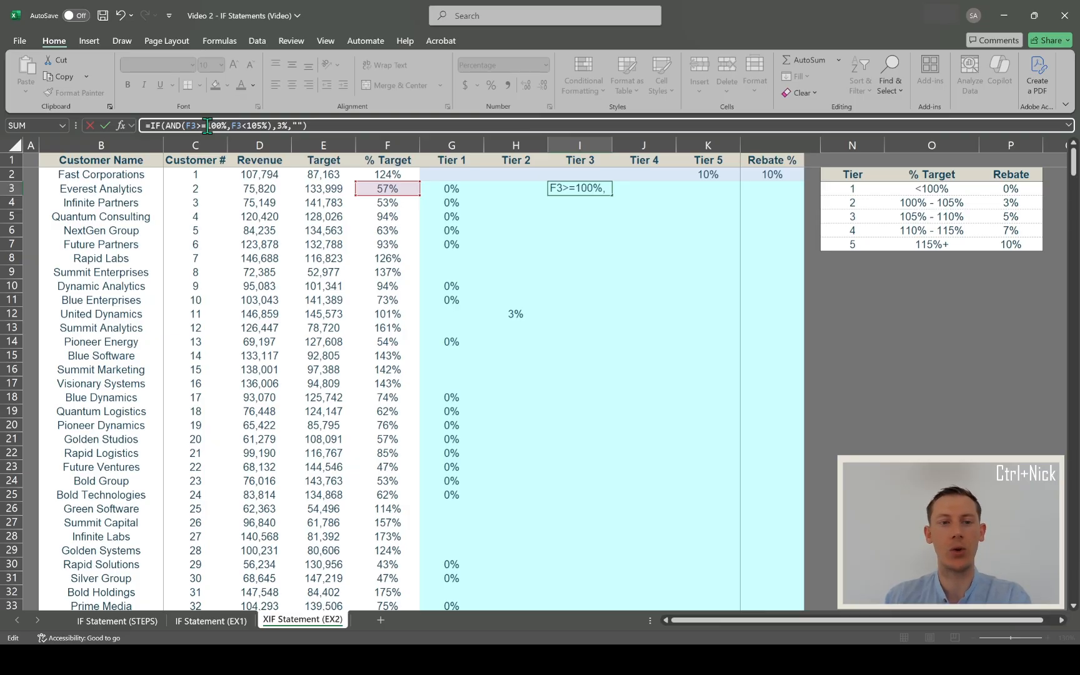
left_click(258, 125)
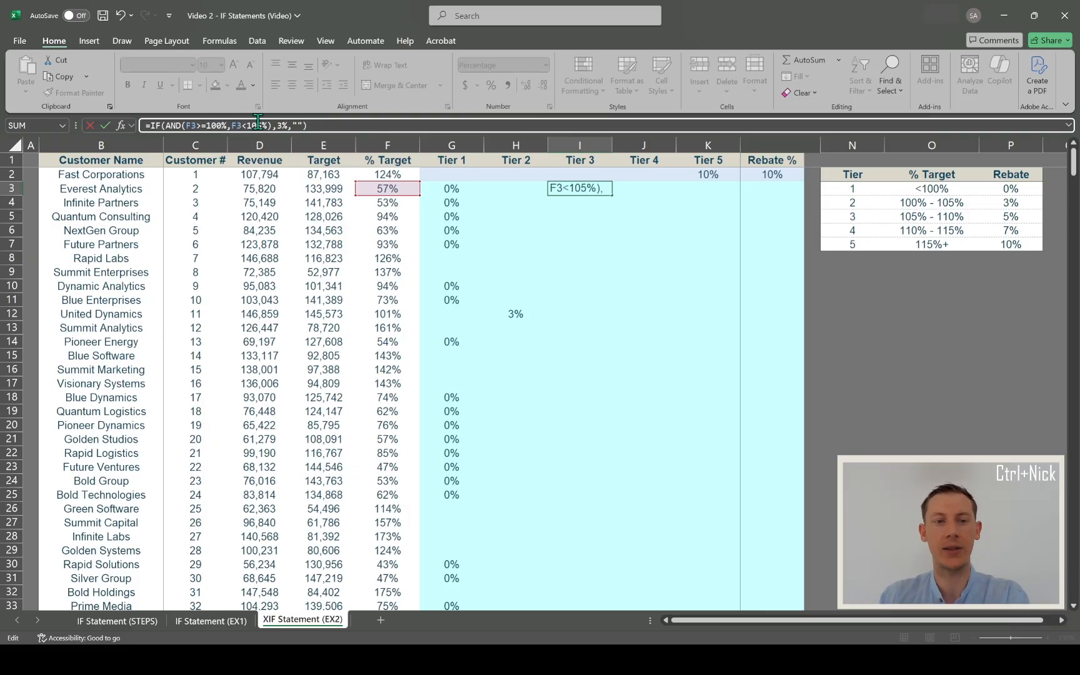
left_click(221, 125)
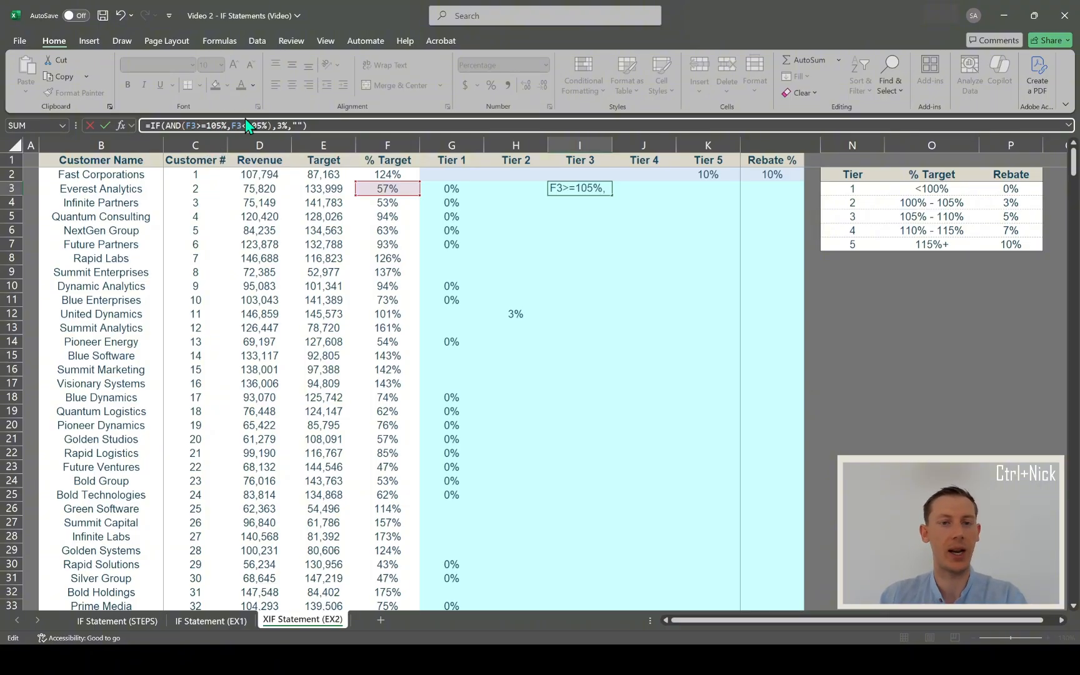
left_click_drag(262, 126, 253, 127)
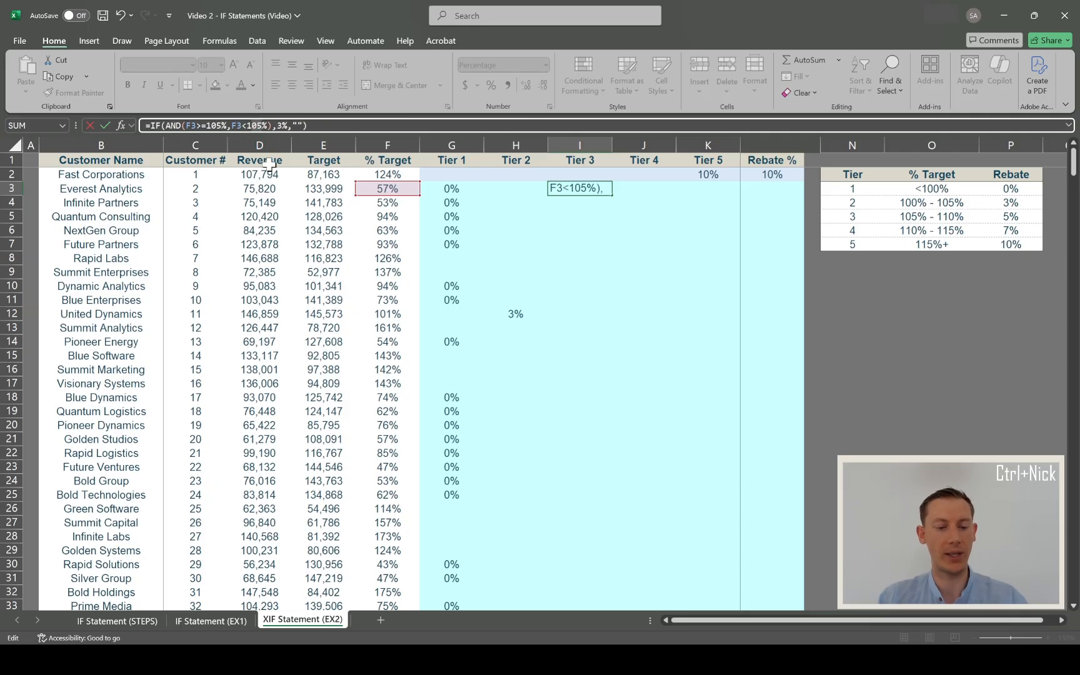
type("10")
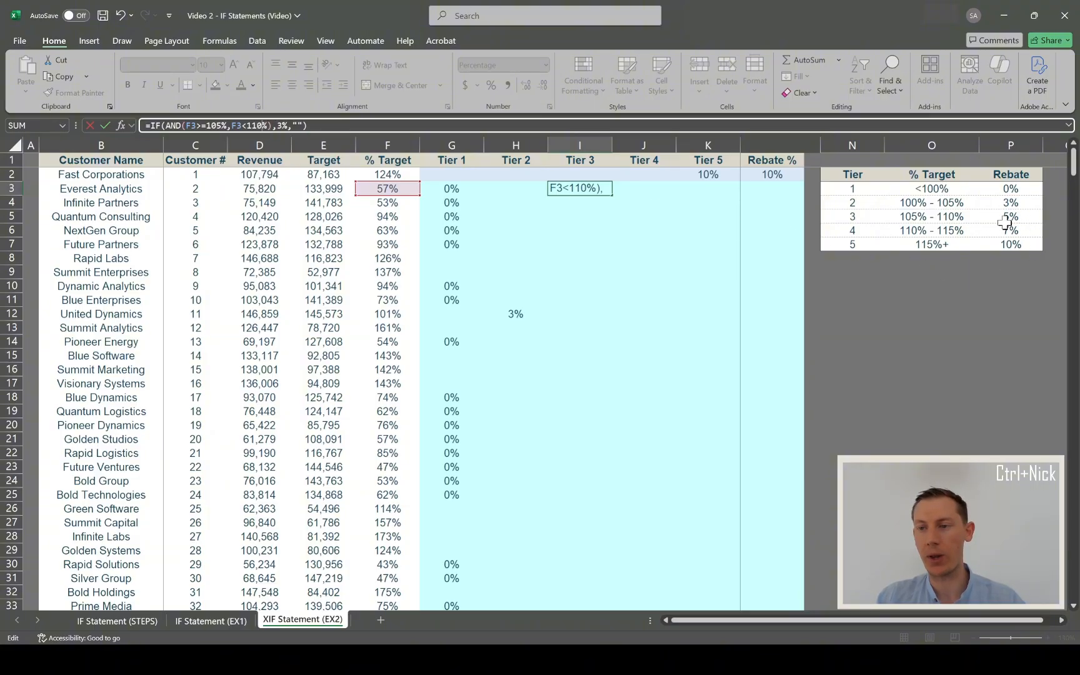
left_click(278, 127)
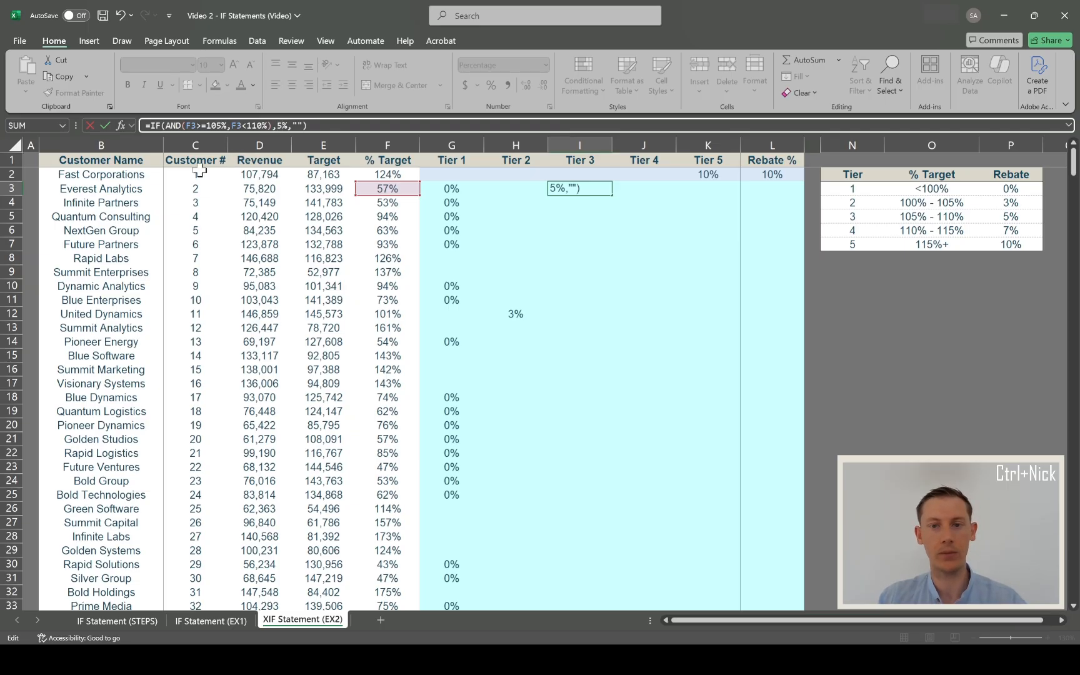
key("Return")
key("Up")
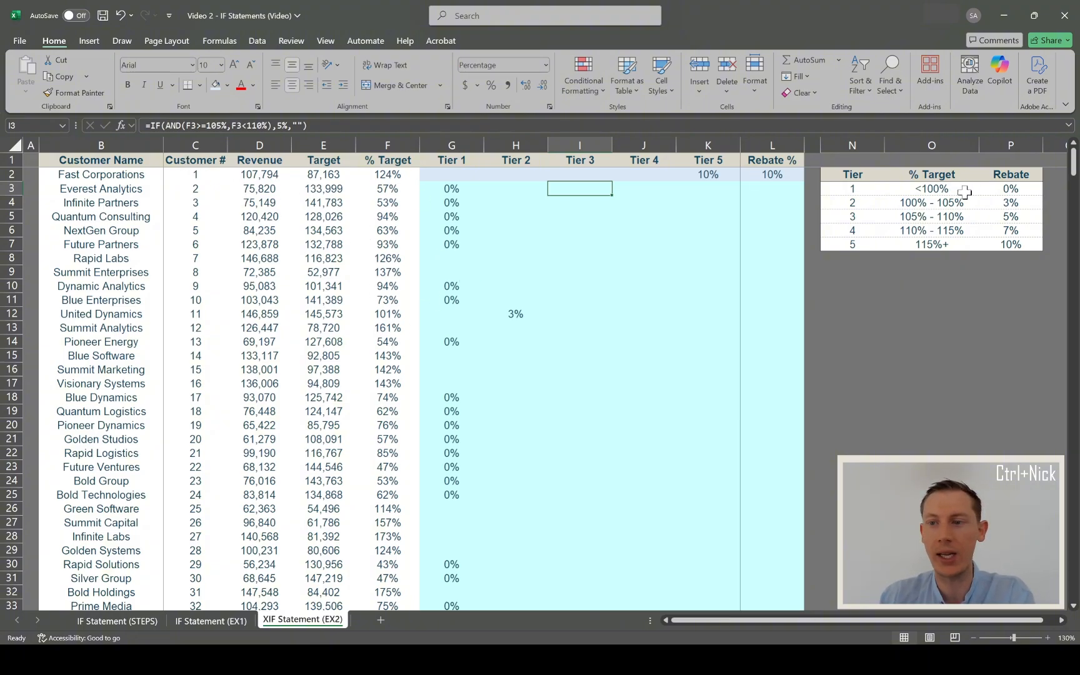
Look down the % Target column for a customer in the Tier 3 range of 105% - 110% and select that customer's data
left_click(386, 146)
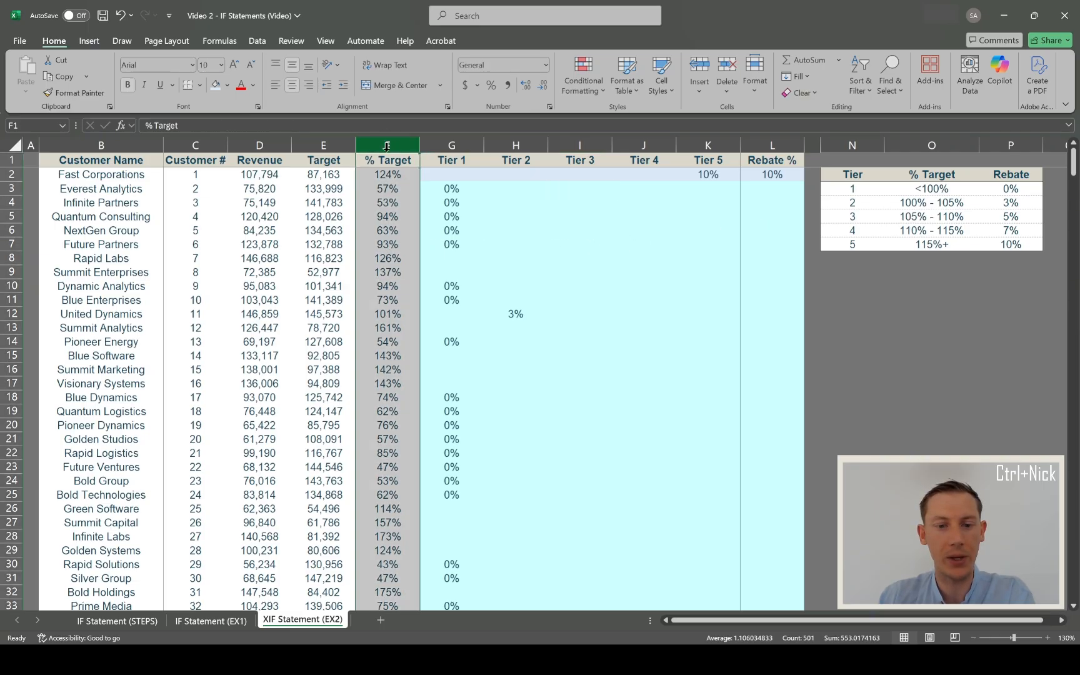
scroll(376, 313, "down", 2)
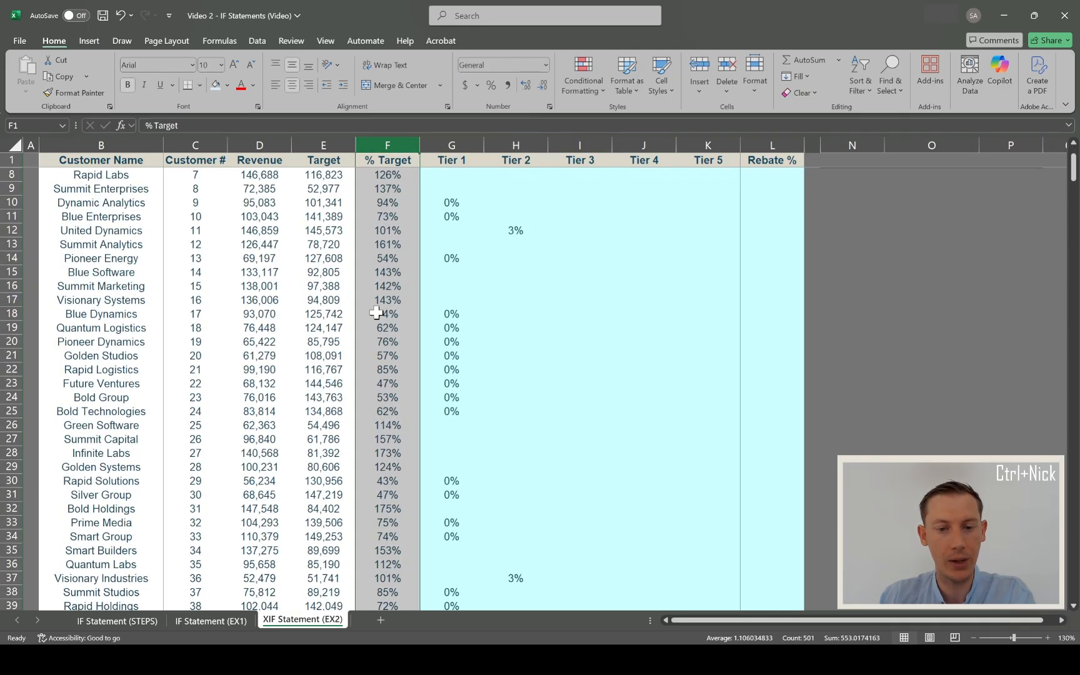
scroll(376, 313, "down", 1)
scroll(376, 312, "down", 2)
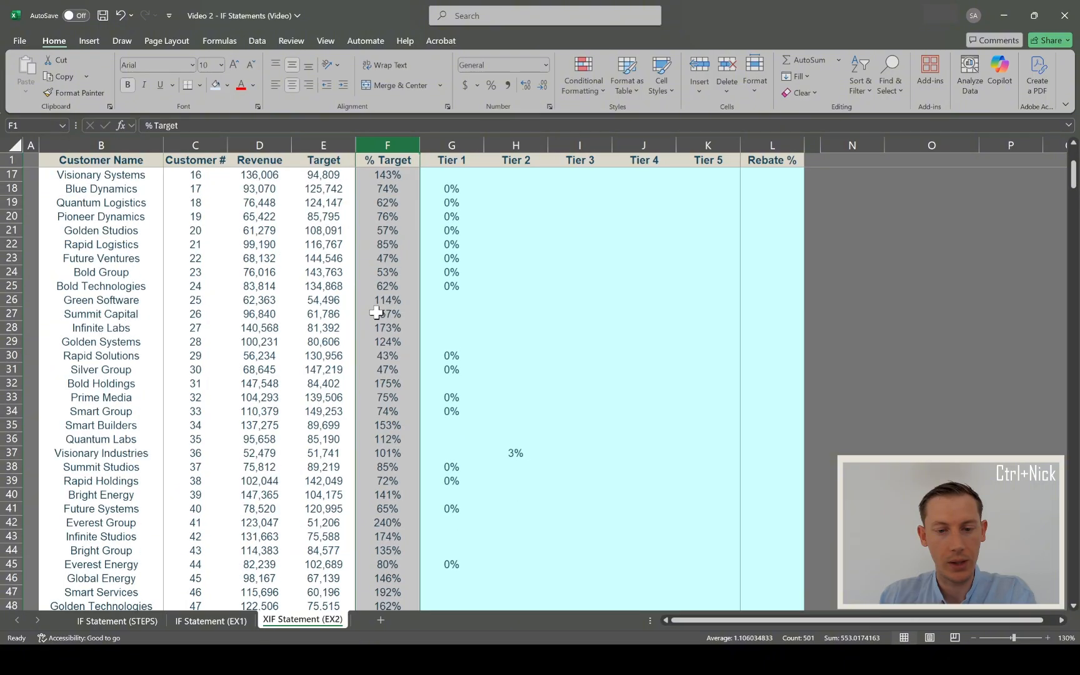
scroll(376, 313, "down", 2)
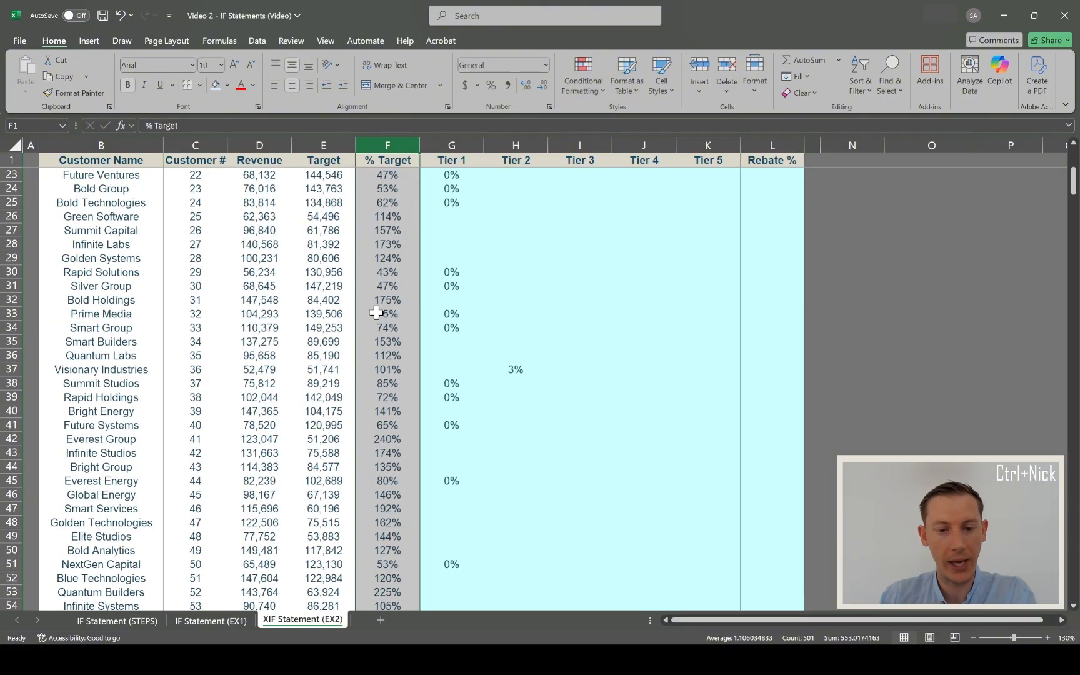
scroll(376, 312, "down", 2)
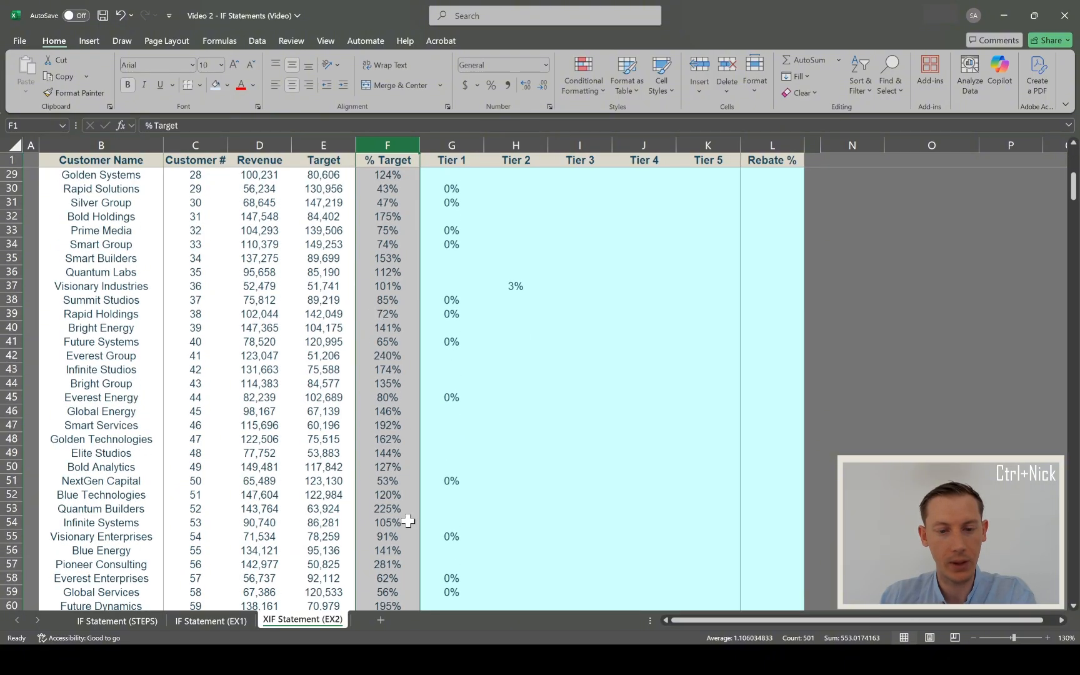
left_click(125, 522)
left_click(387, 523, "shift")
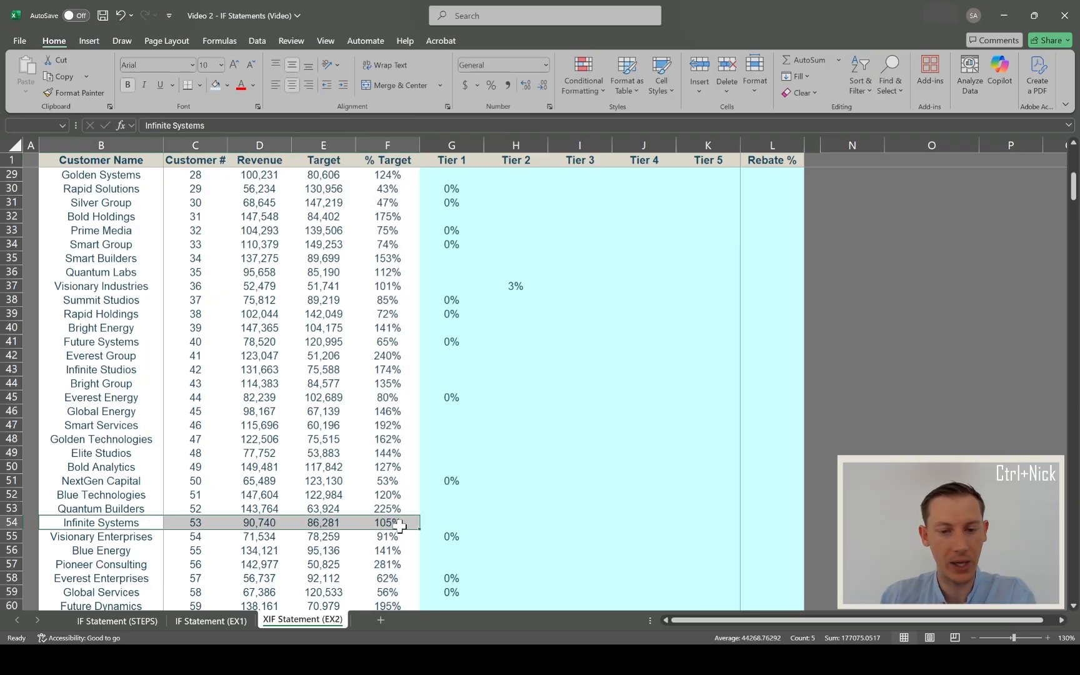
left_click(388, 523)
Fill the Tier 3 formula from I3 down to the last customer
scroll(421, 320, "up", 9)
left_click(564, 190)
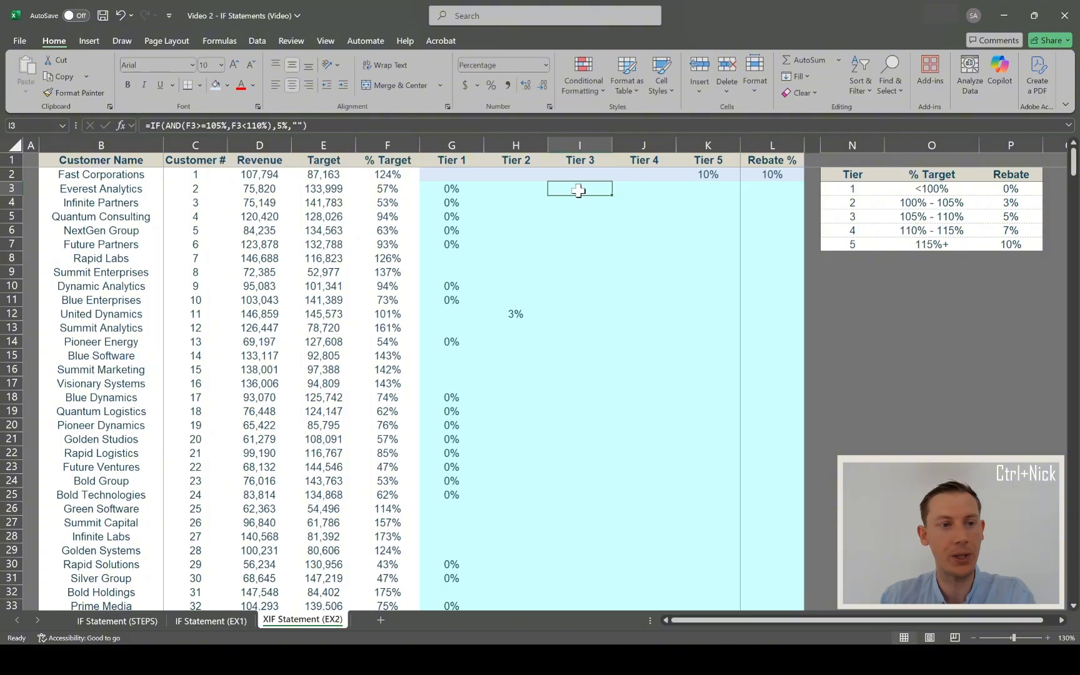
double_click(613, 196)
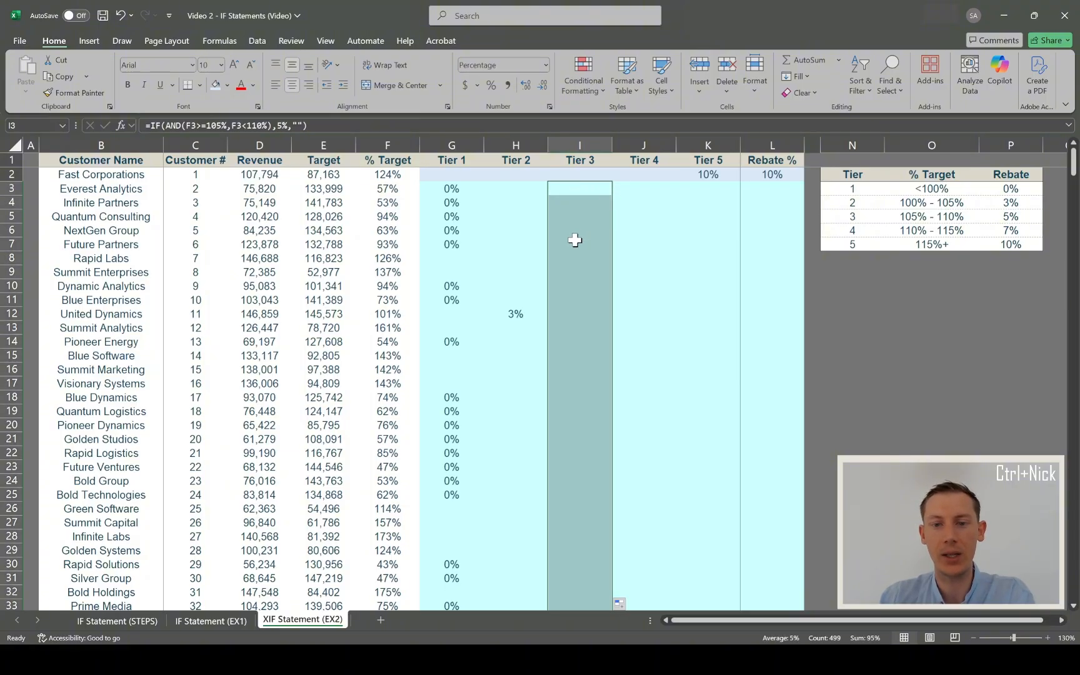
Select B54:I54 to compare the Tier 3 result of Infinite Systems with its % Target
scroll(574, 238, "down", 8)
scroll(574, 239, "down", 2)
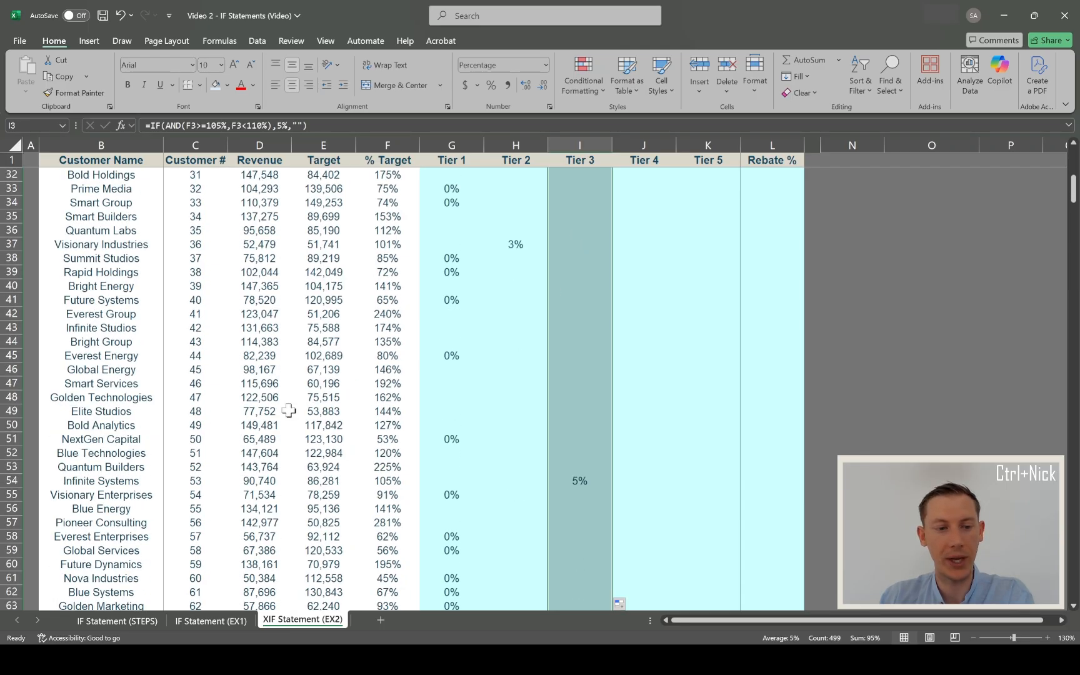
left_click_drag(84, 481, 579, 480)
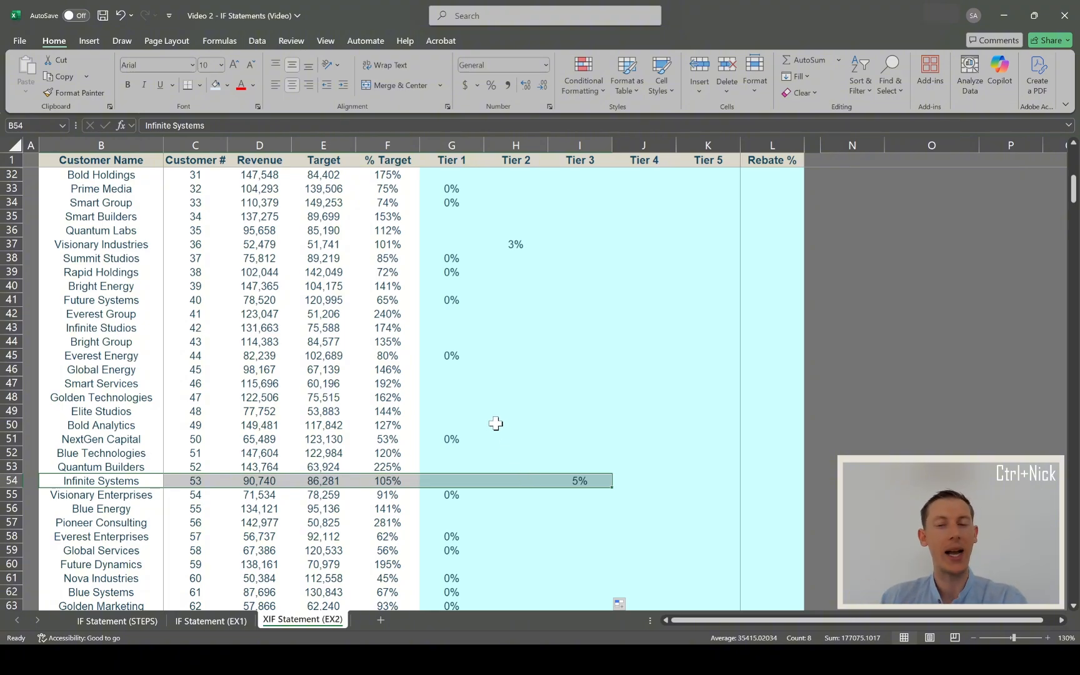
Copy the Tier 3 formula from I3 into J3 and point its G3 references back to F3
scroll(494, 425, "up", 10)
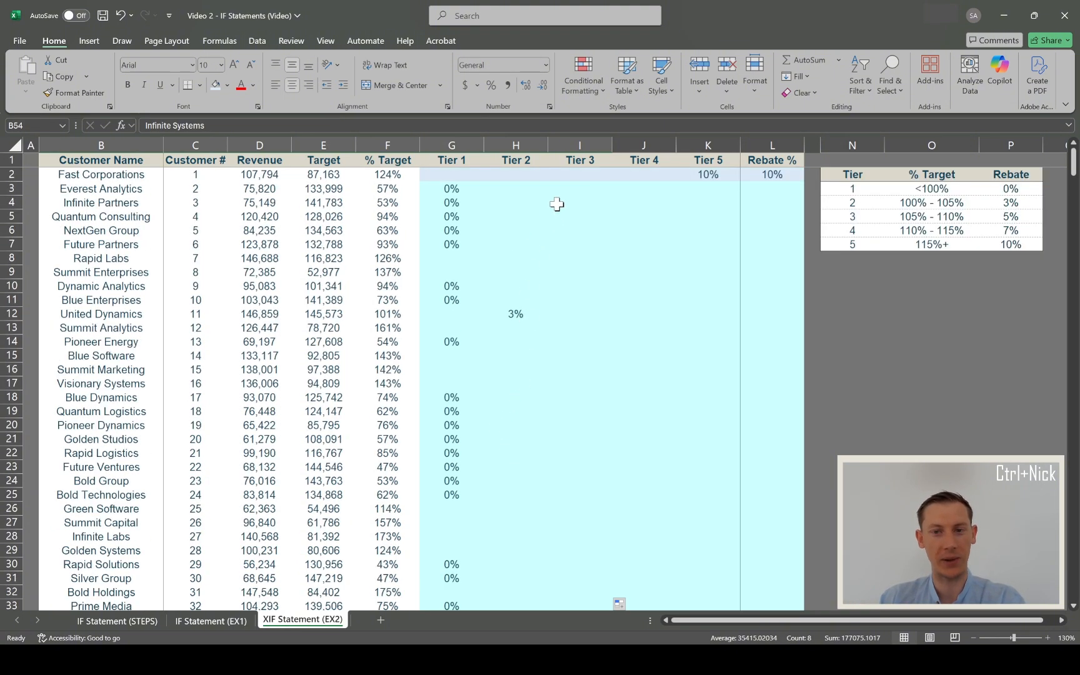
left_click(577, 190)
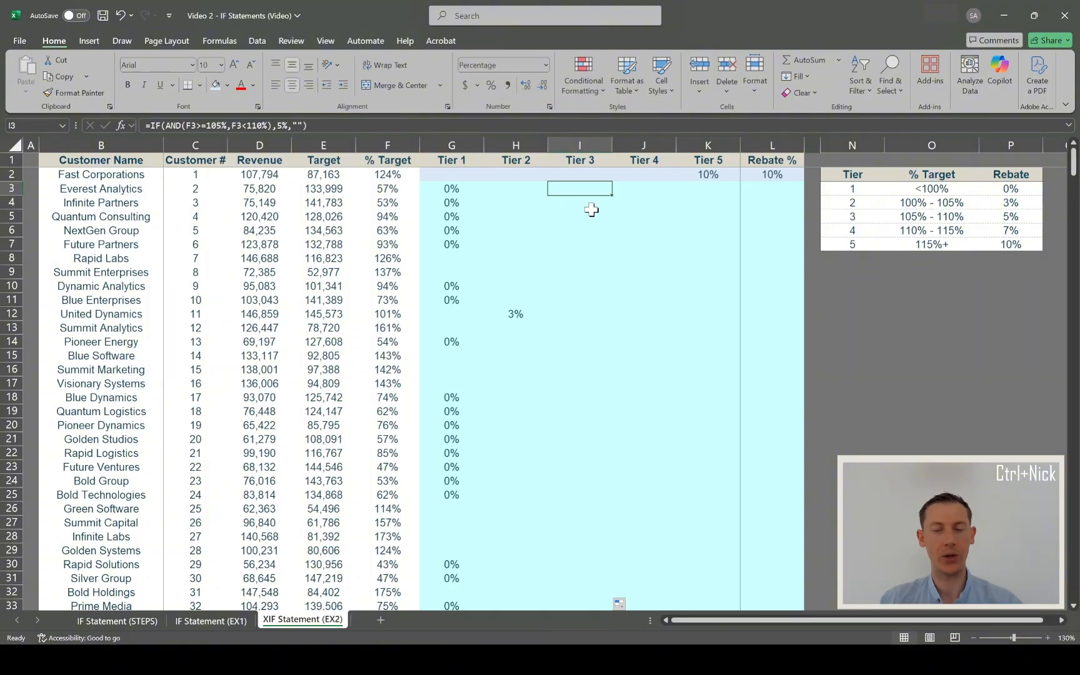
key("ctrl+c")
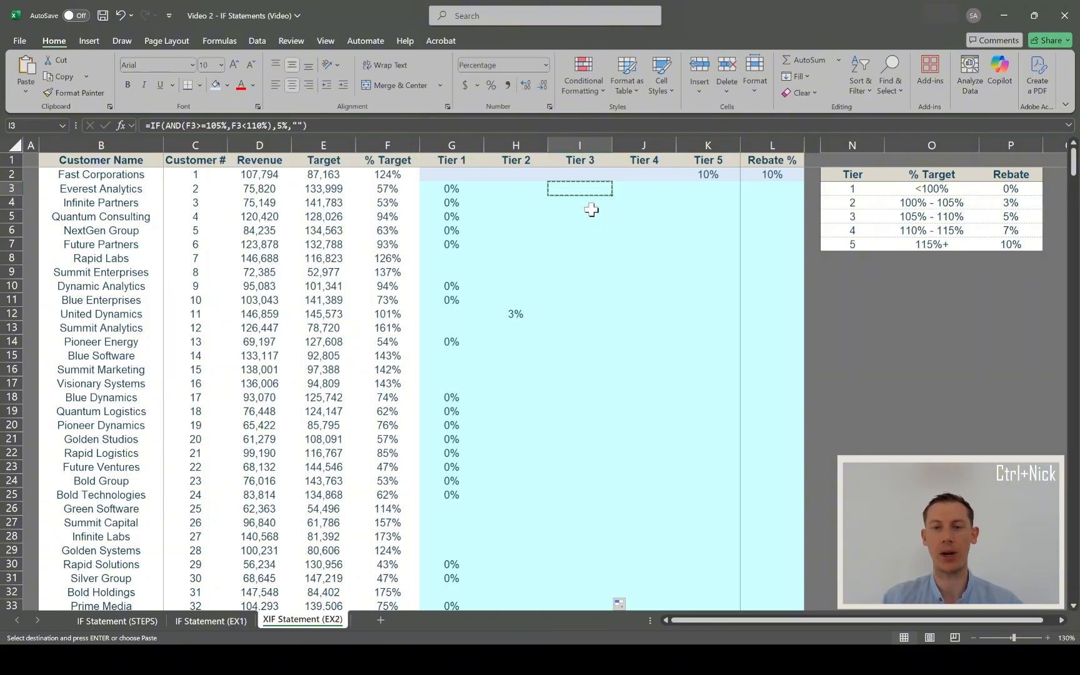
key("Right")
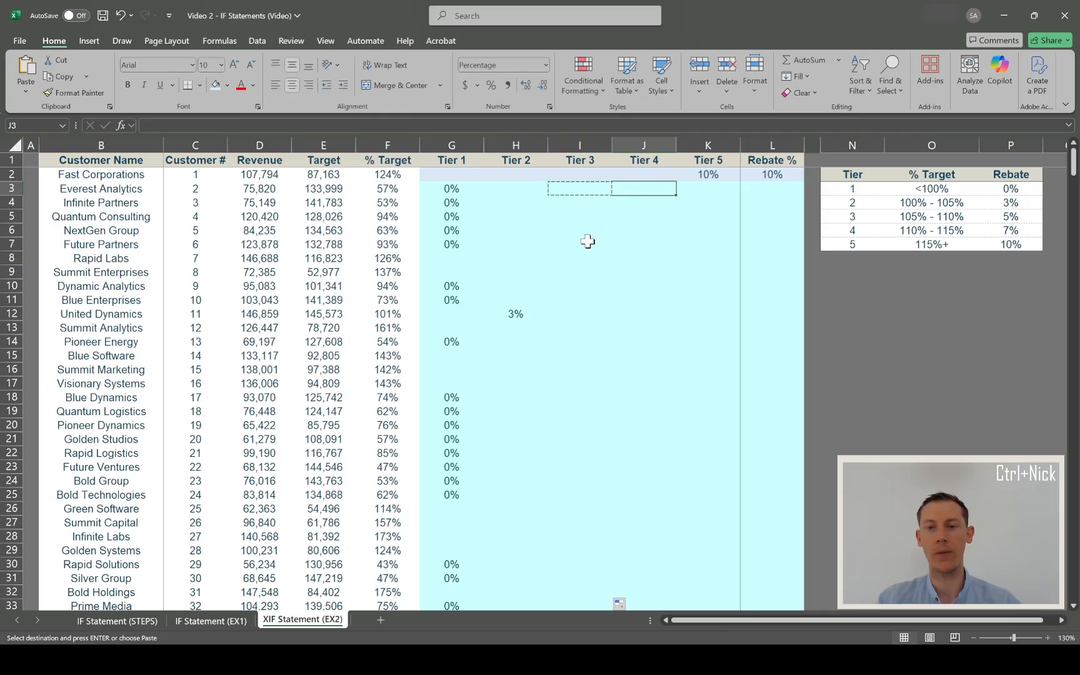
key("ctrl+v")
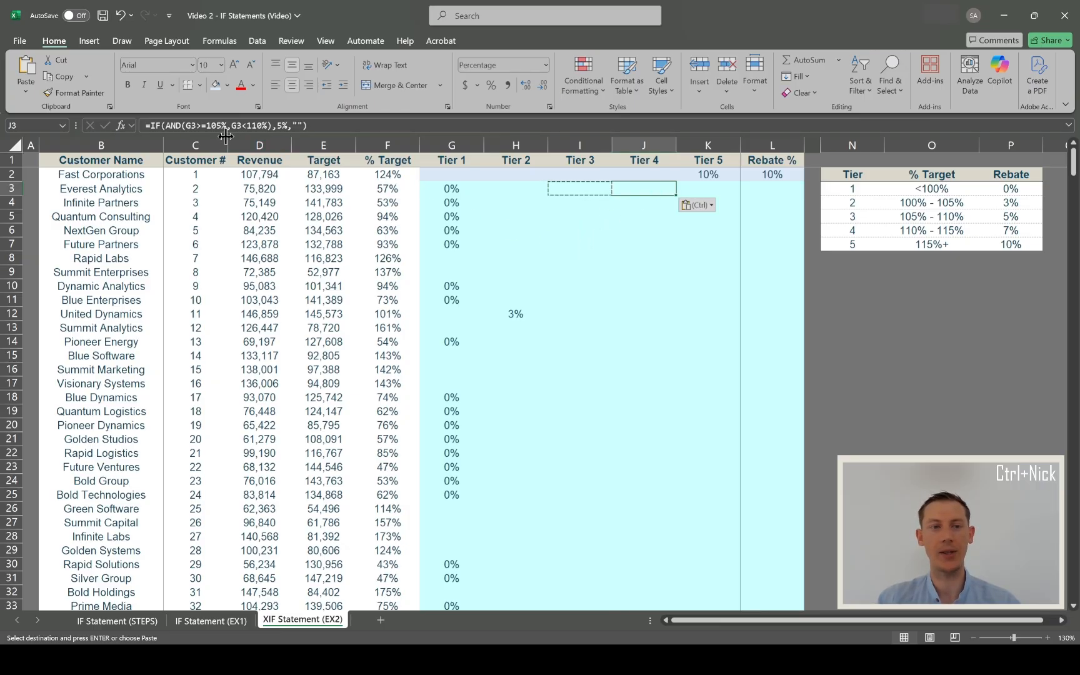
key("F2")
left_click_drag(448, 196, 387, 195)
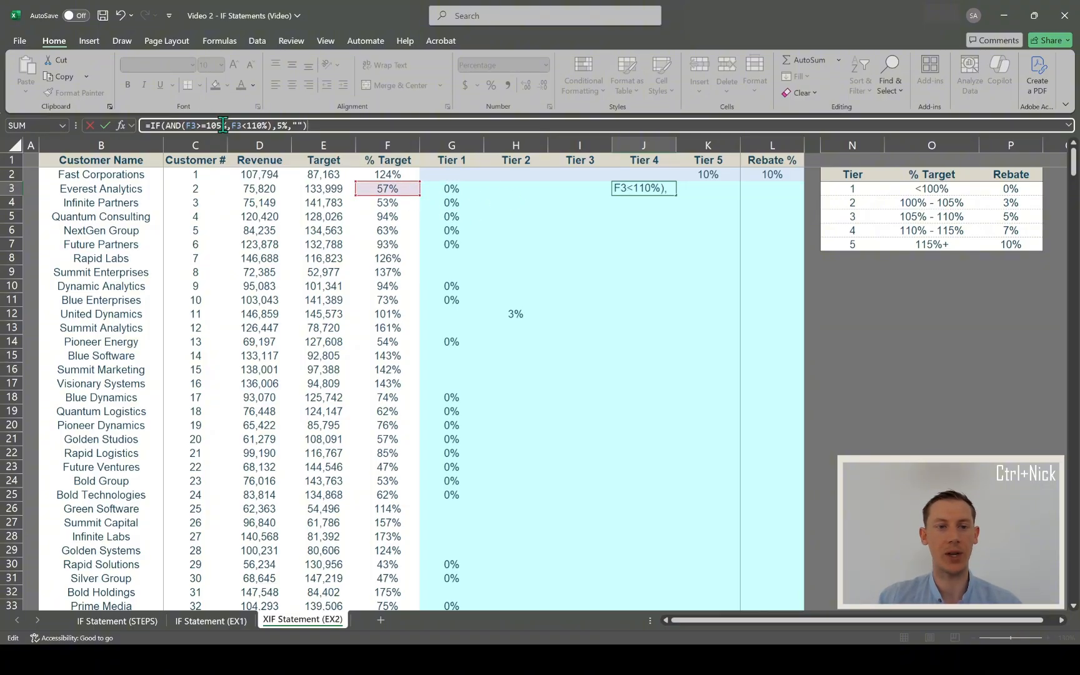
Edit the J3 formula for Tier 4 so it reads =IF(AND(F3>=110%,F3<115%),7%,"")
left_click_drag(223, 125, 213, 126)
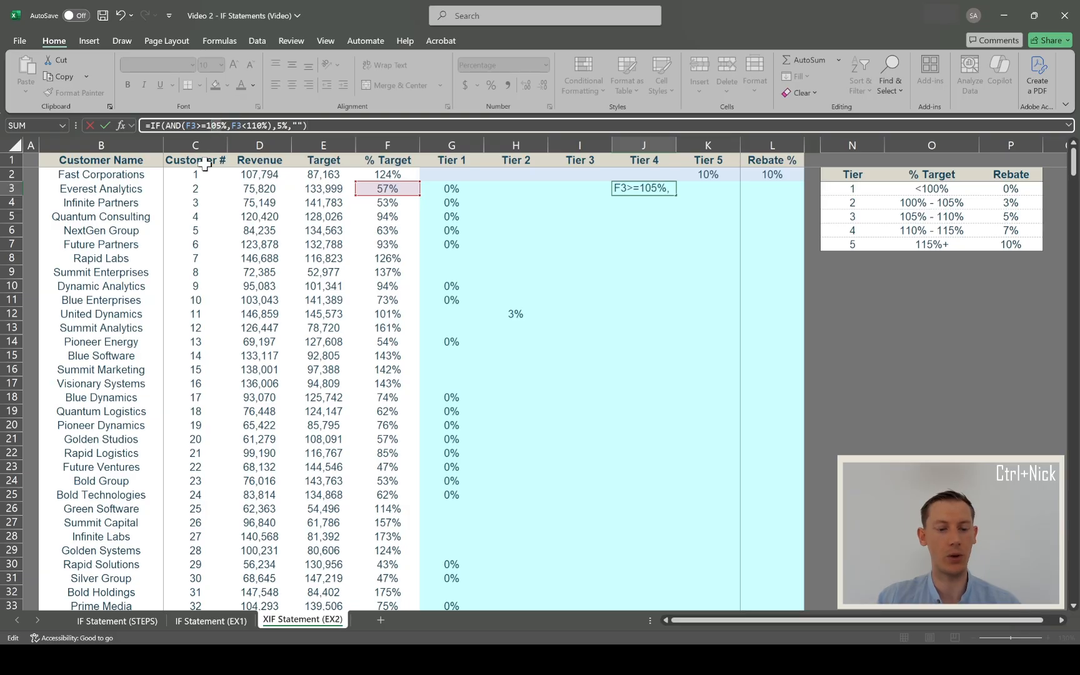
type("10")
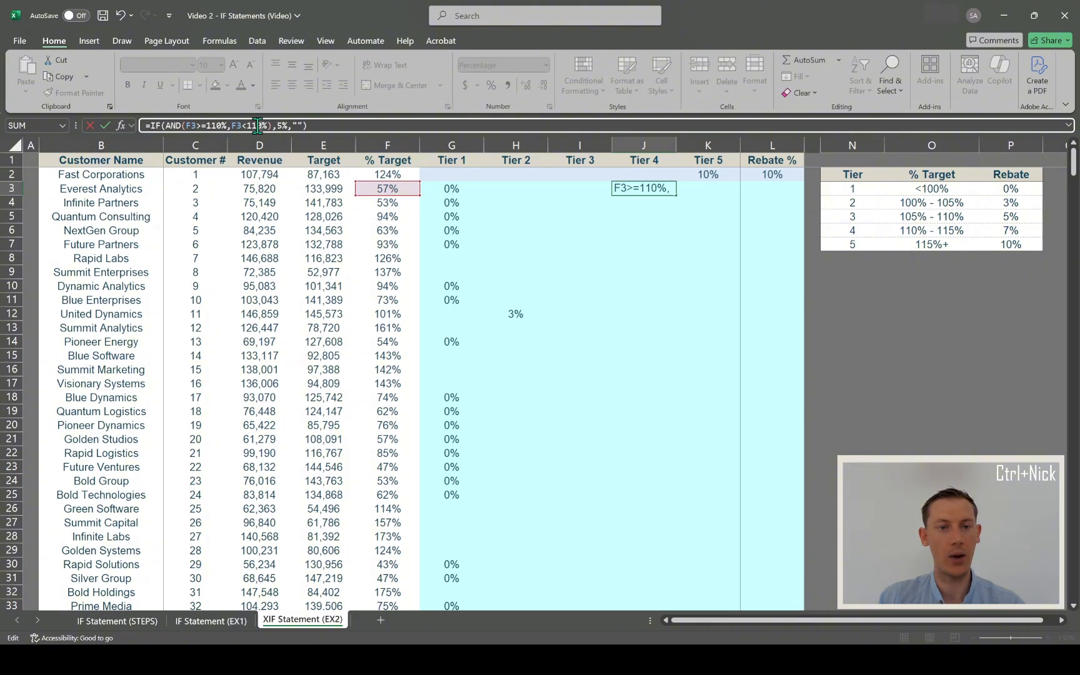
left_click(257, 125)
key("Delete")
type("5")
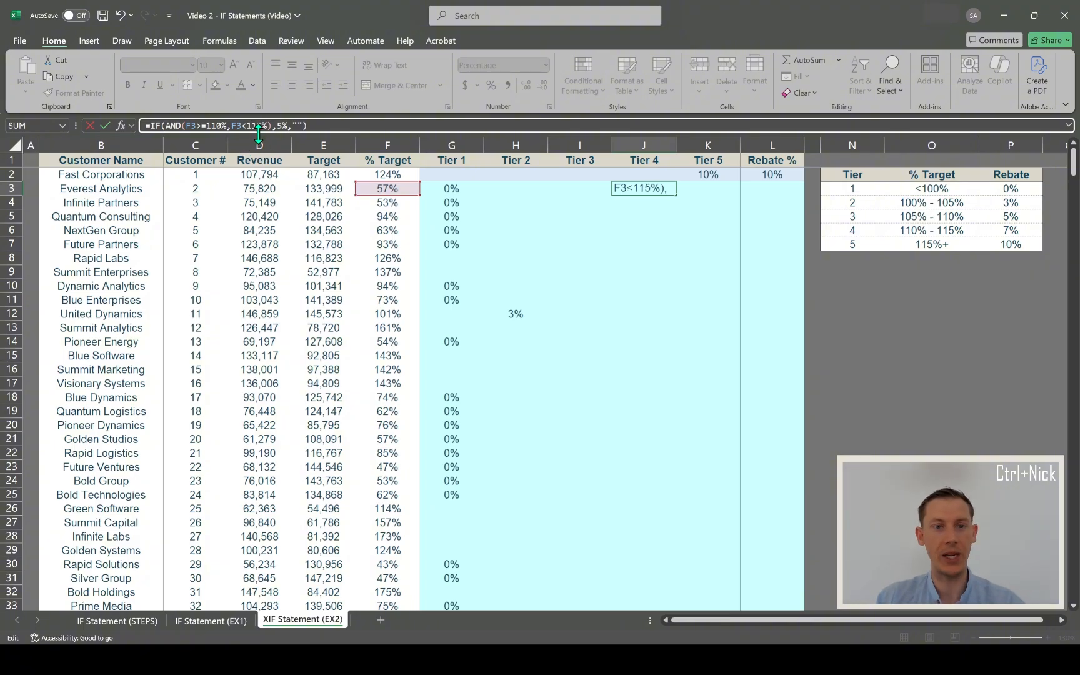
left_click(281, 125)
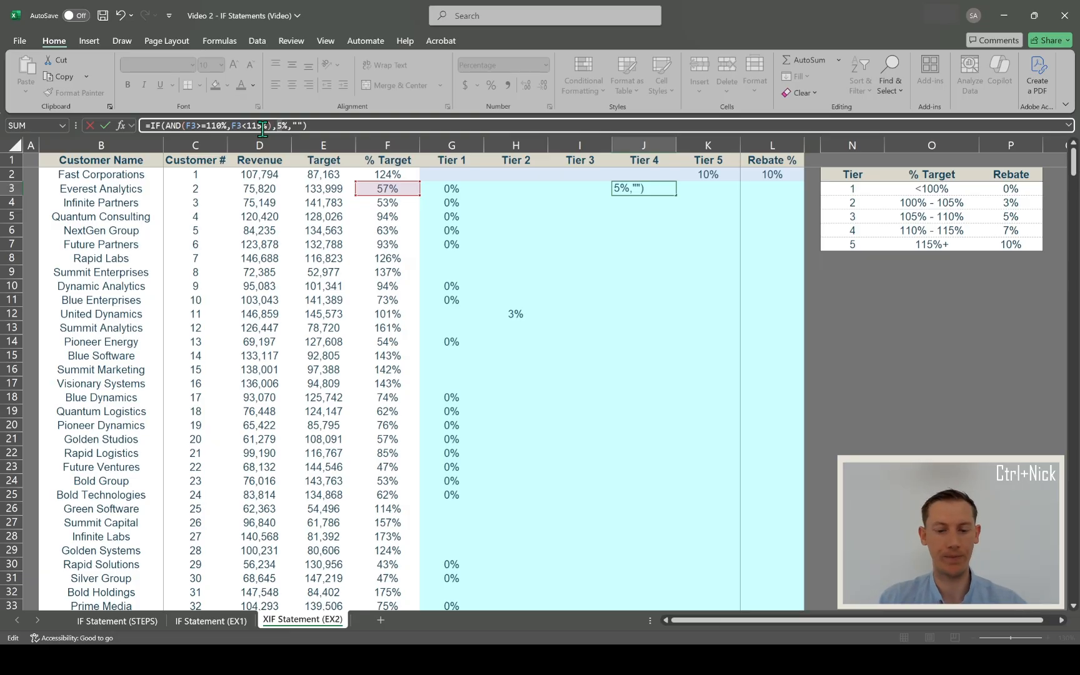
key("Return")
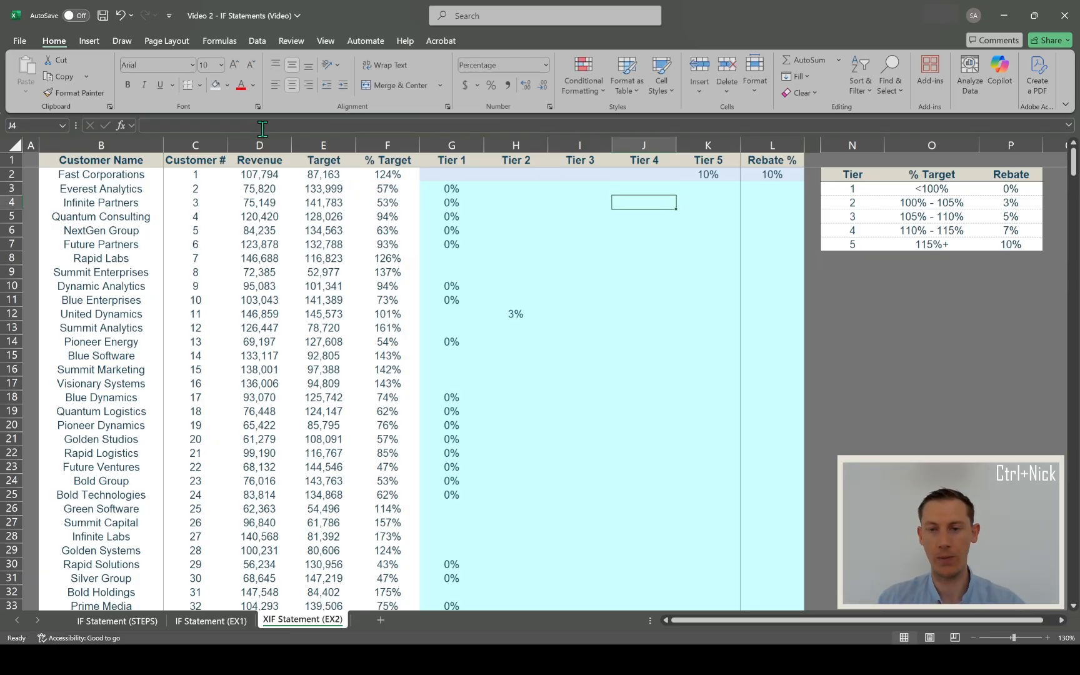
Fill the Tier 4 formula from J3 down to the last customer and check the results in J26 and J36
key("Up")
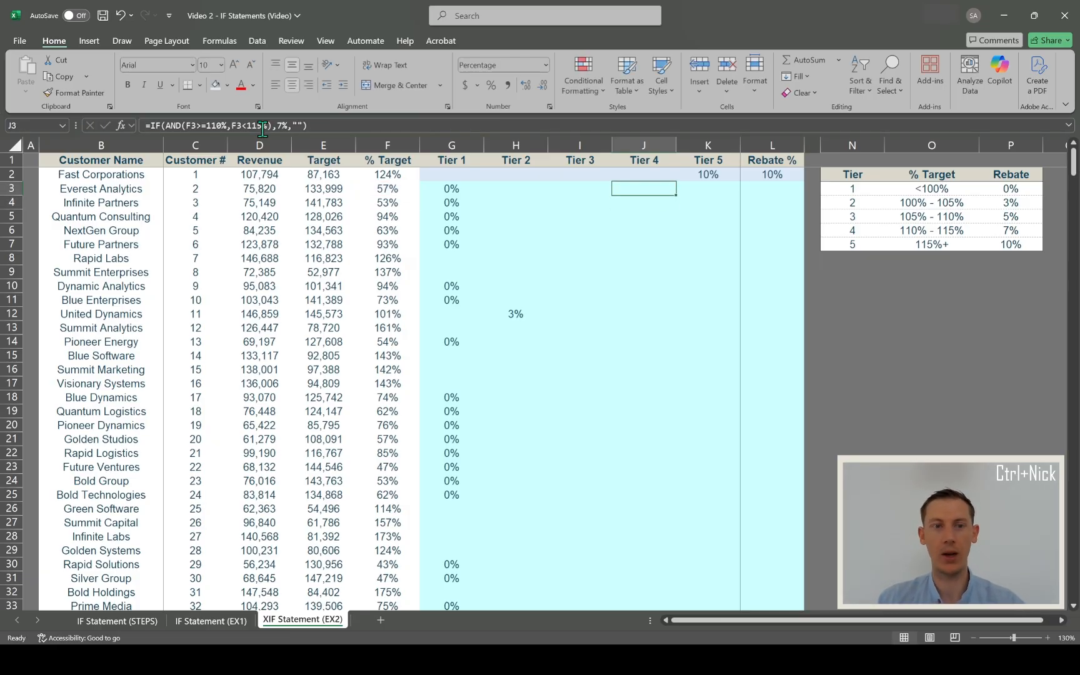
double_click(676, 195)
left_click(637, 508)
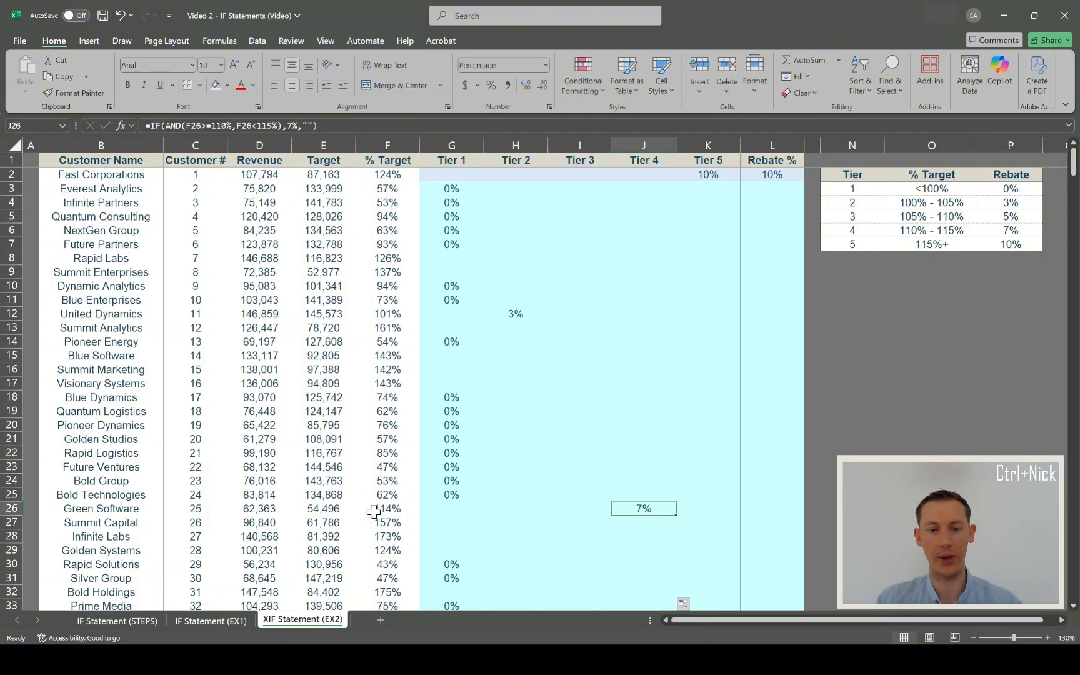
scroll(572, 479, "down", 7)
left_click(642, 356)
scroll(594, 442, "down", 7)
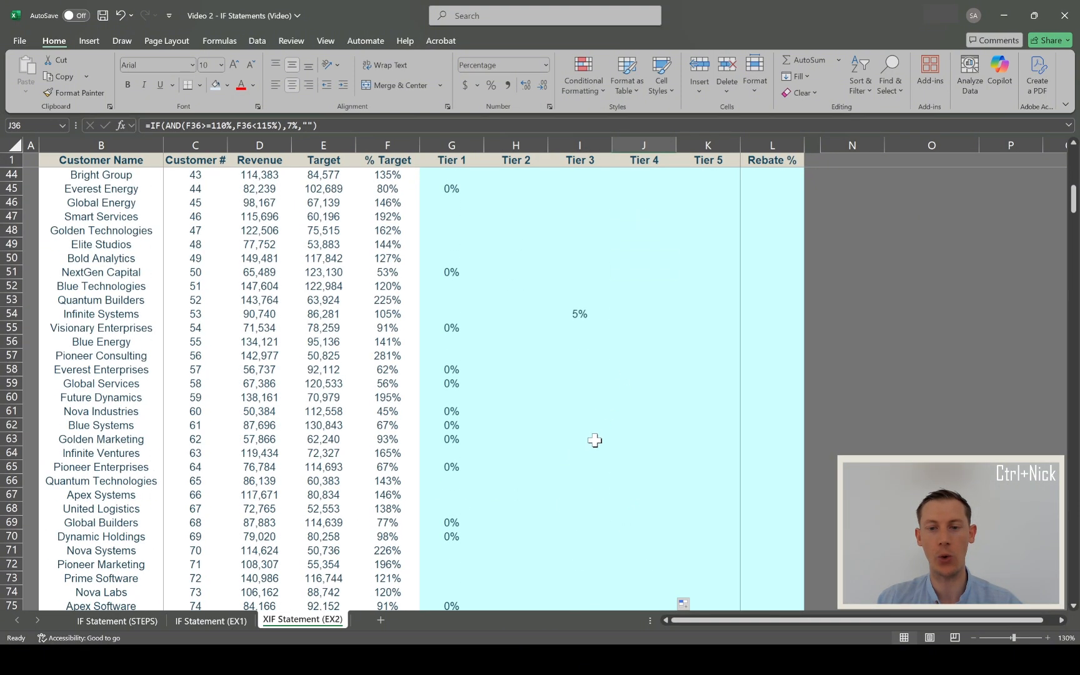
scroll(594, 441, "up", 14)
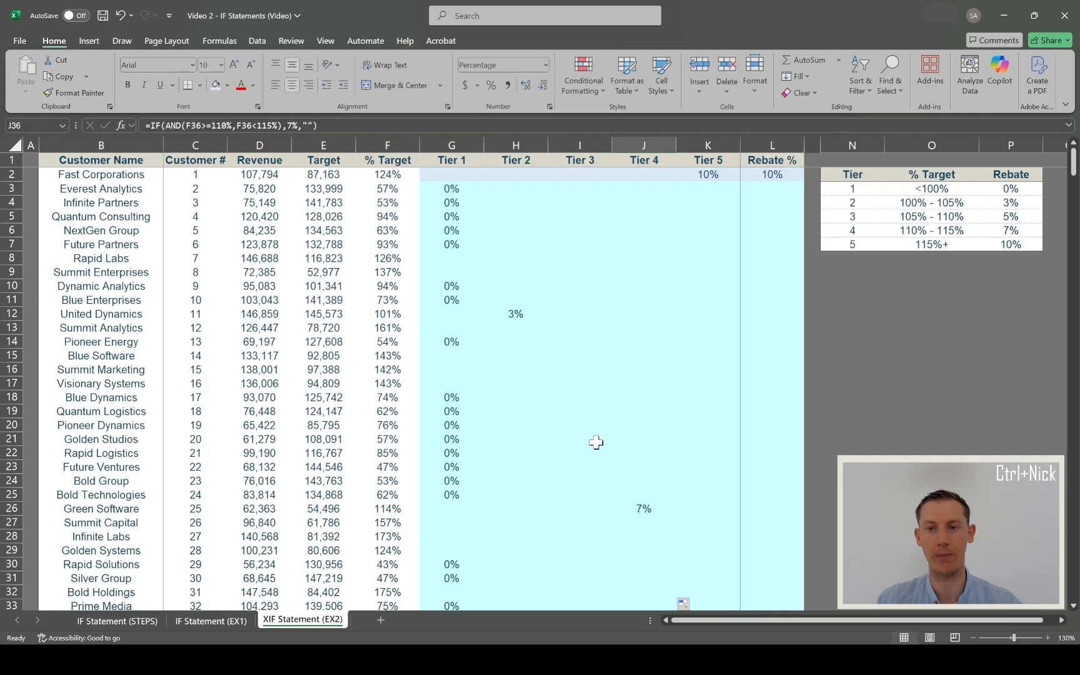
Select K2 to examine the example Tier 5 formula
left_click(644, 189)
left_click(704, 185)
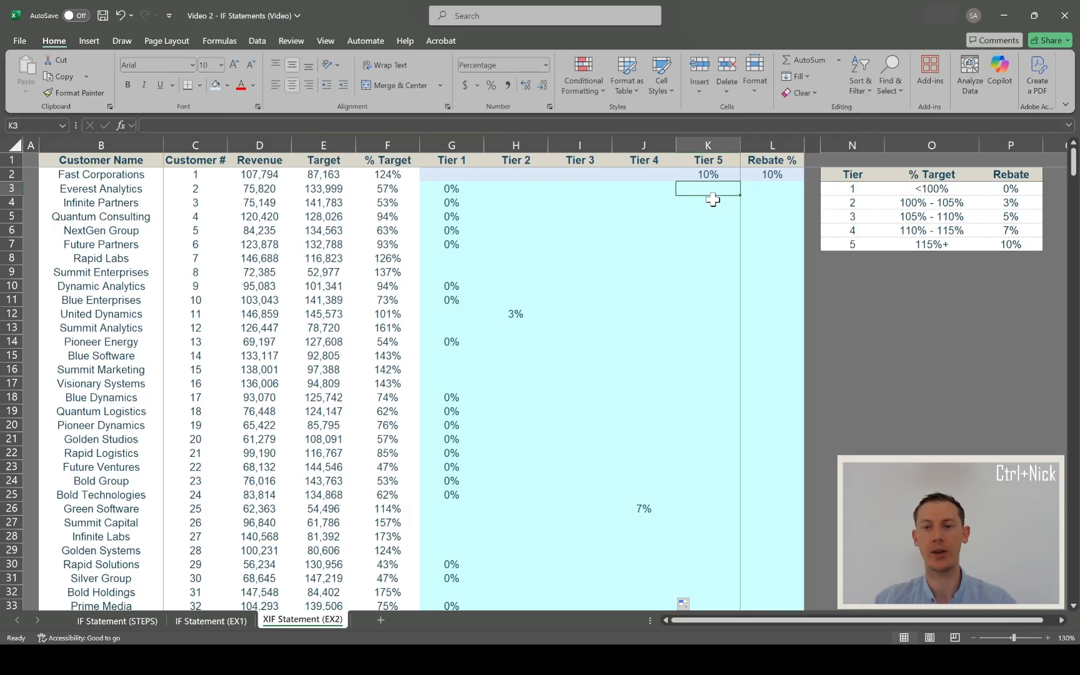
left_click(713, 173)
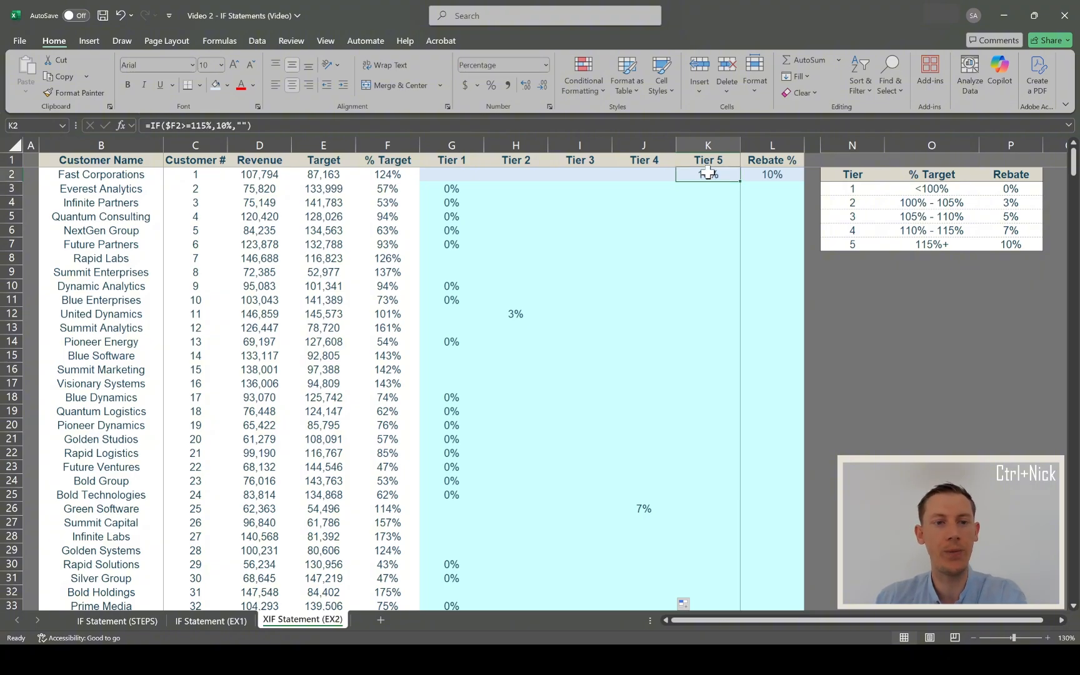
left_click(439, 188)
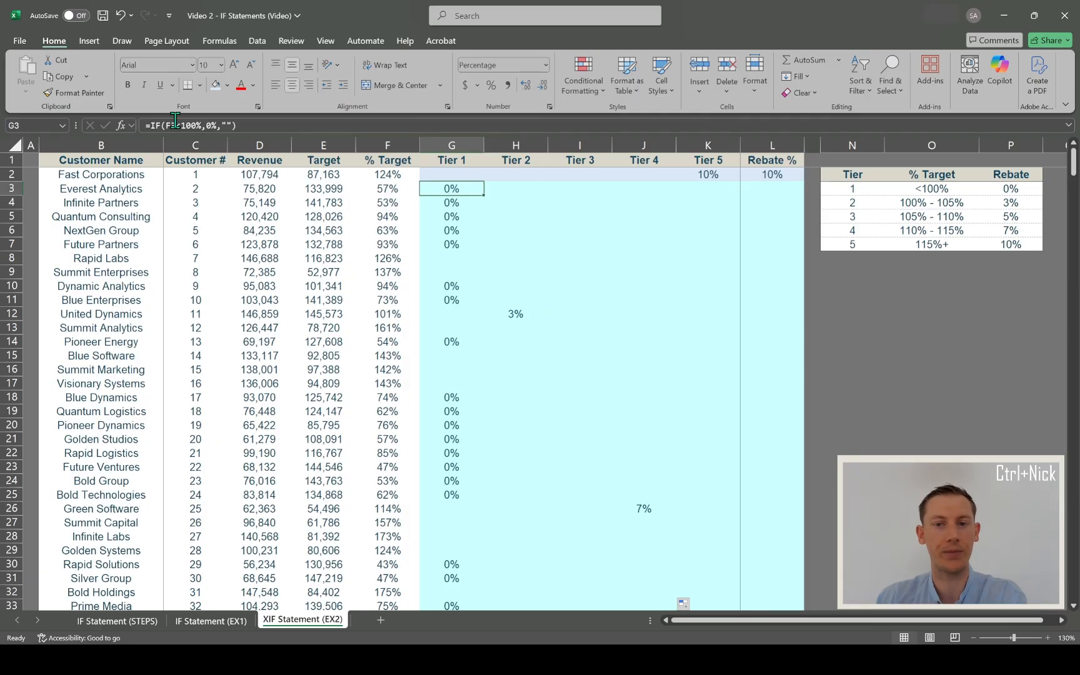
key("ctrl+c")
key("Right")
key("Right")
key("Right")
Enter the Tier 5 formula =IF(F3>=115%,10%,"") in K3
key("Right")
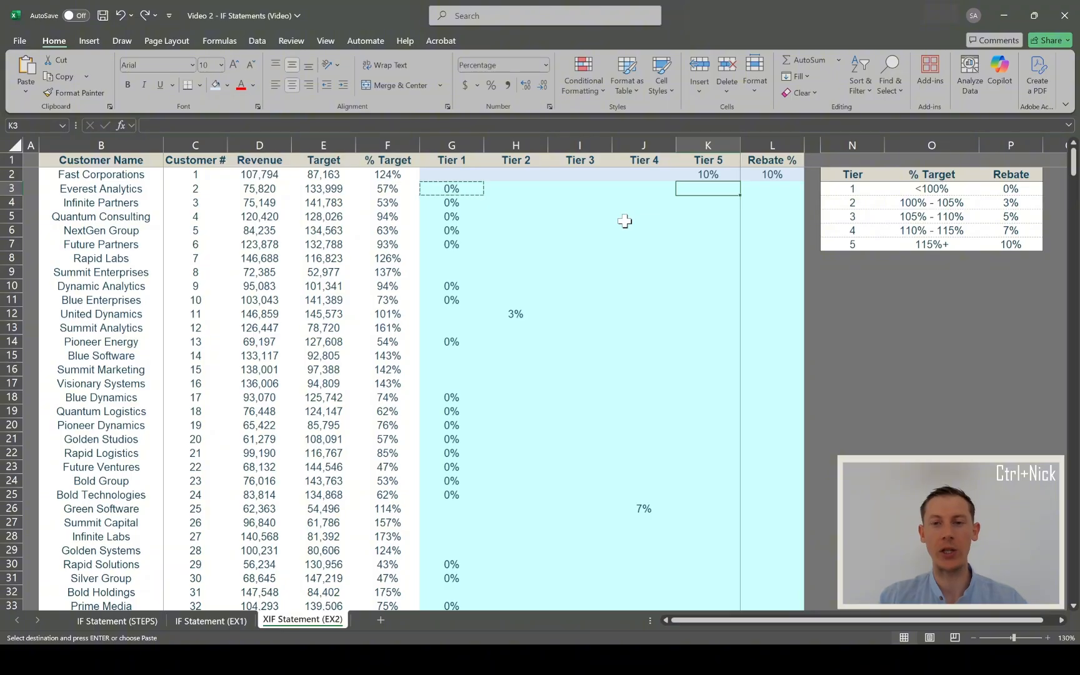
type("=if")
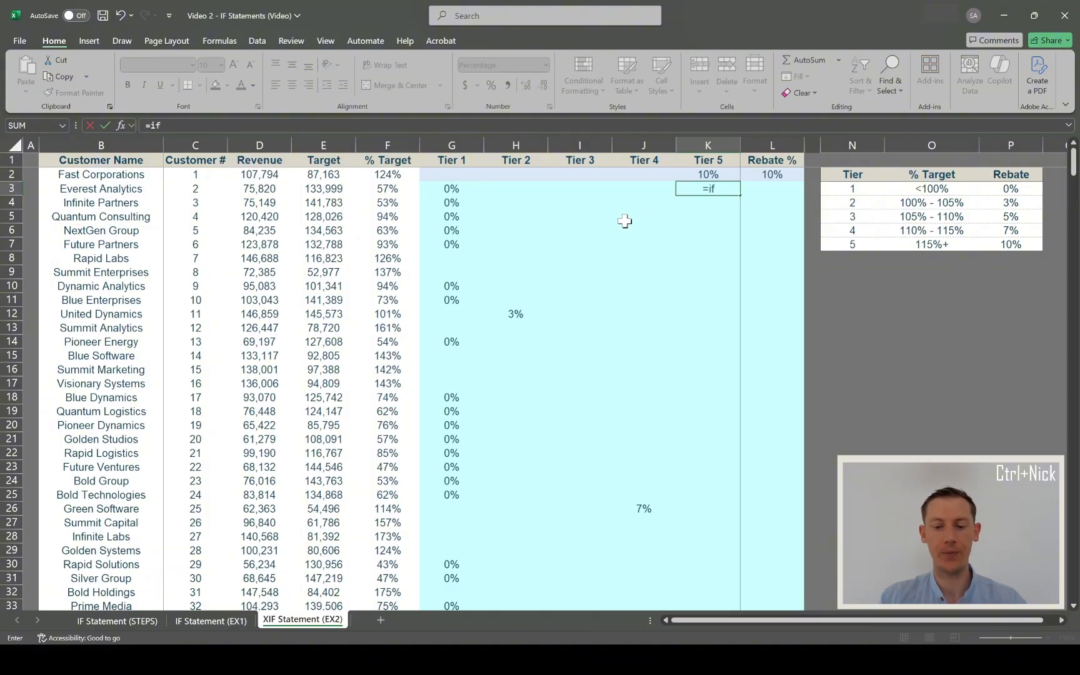
type("(")
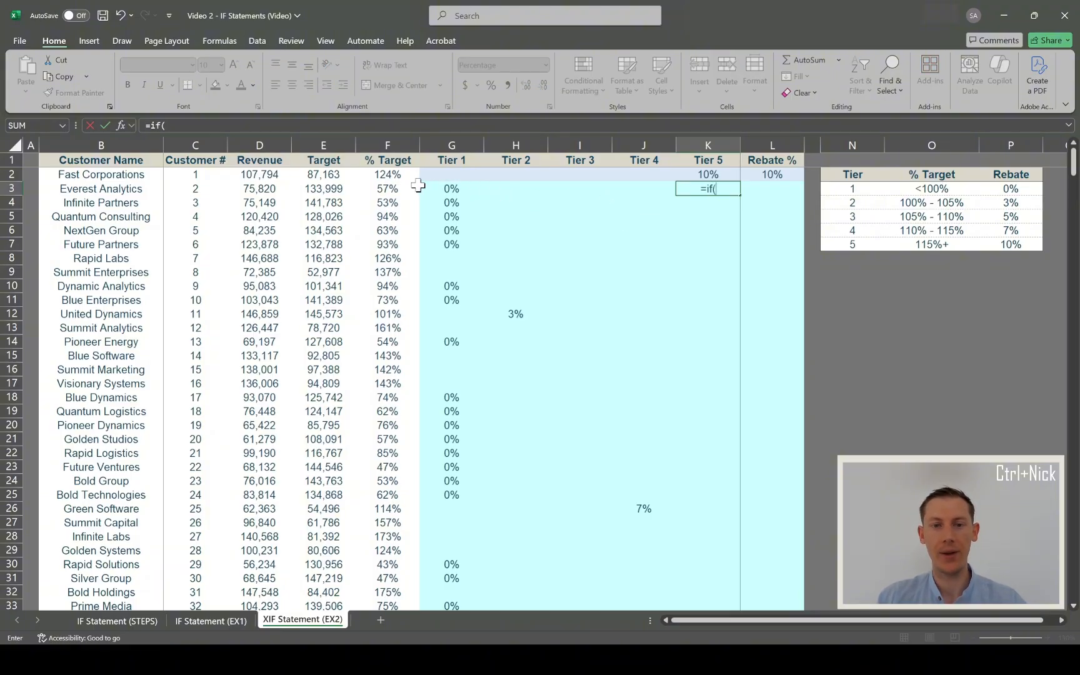
left_click(390, 188)
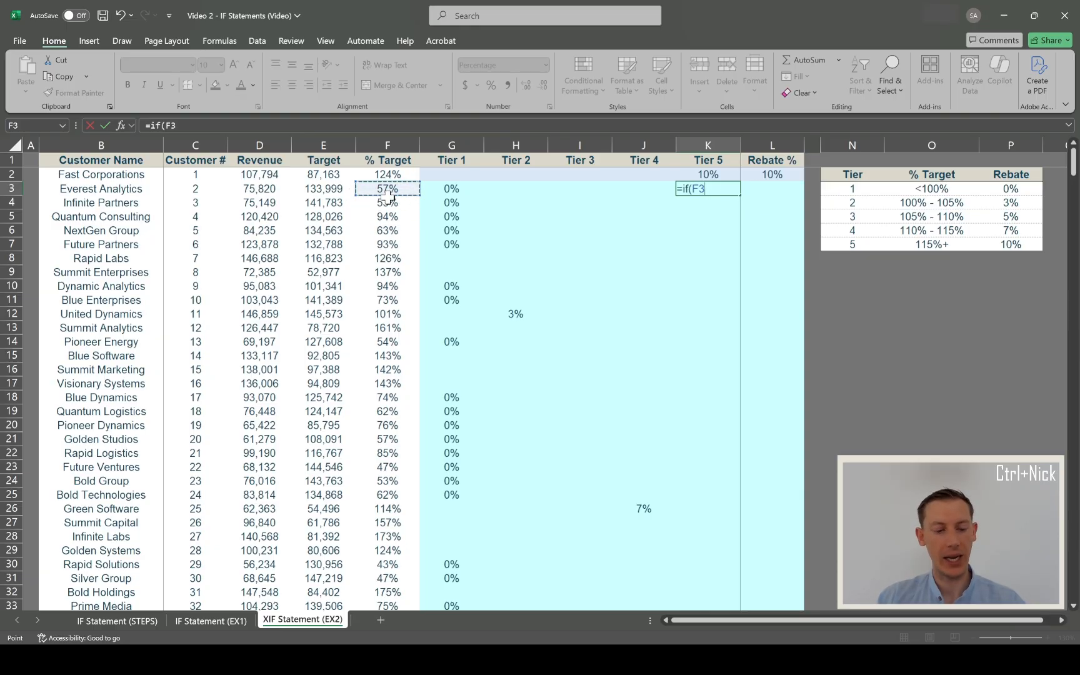
type(">")
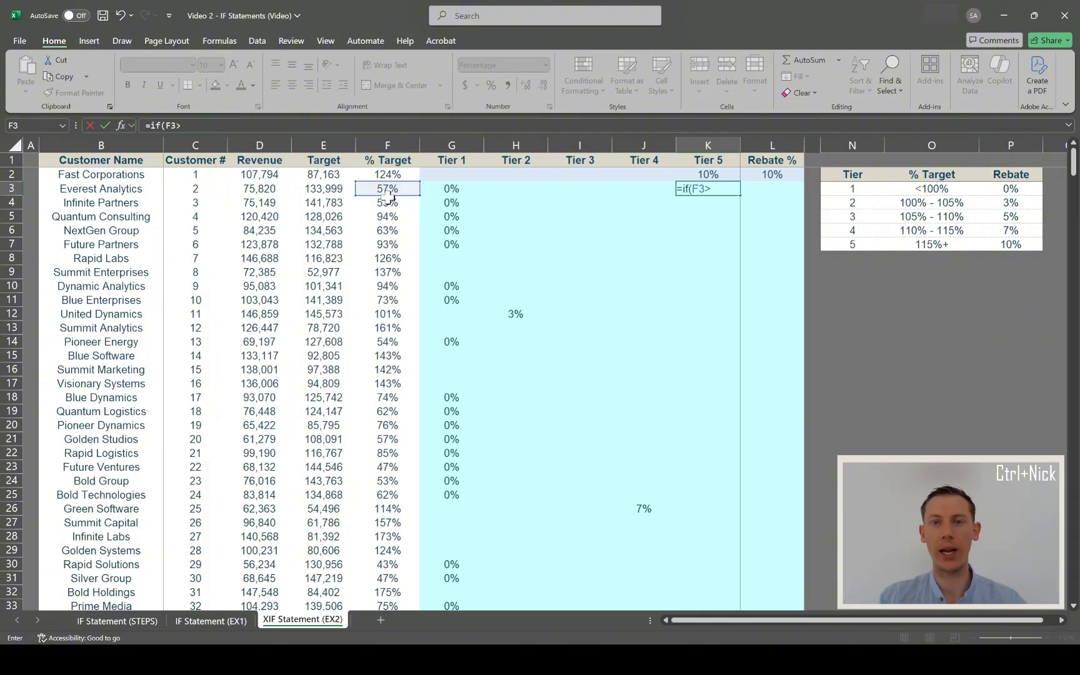
type("=115%,")
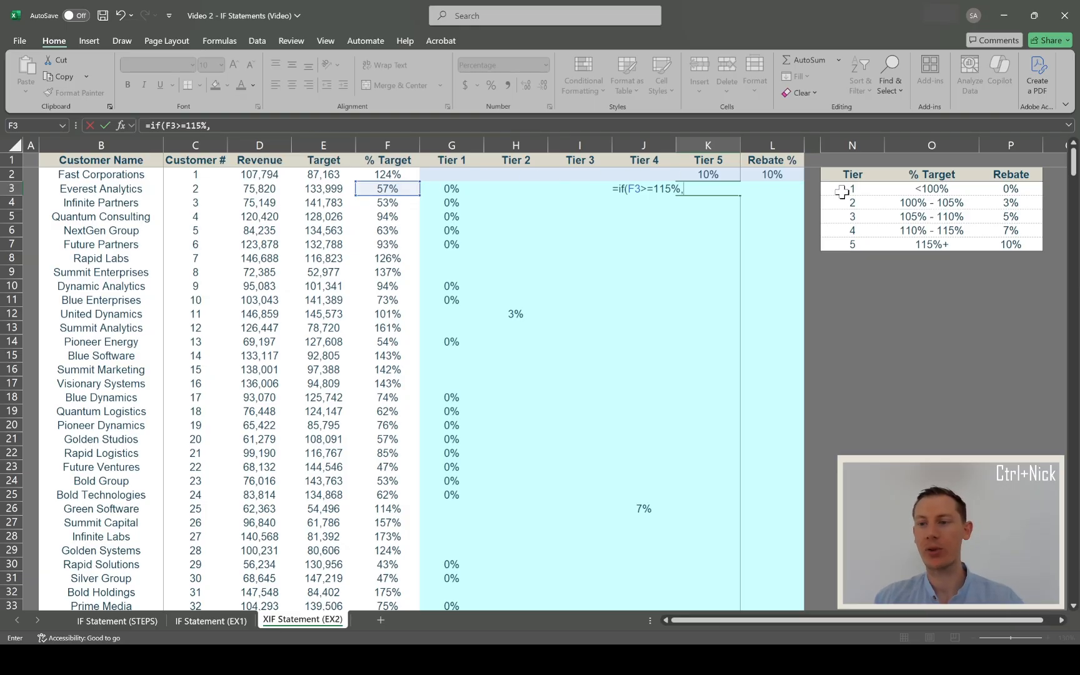
type("10%")
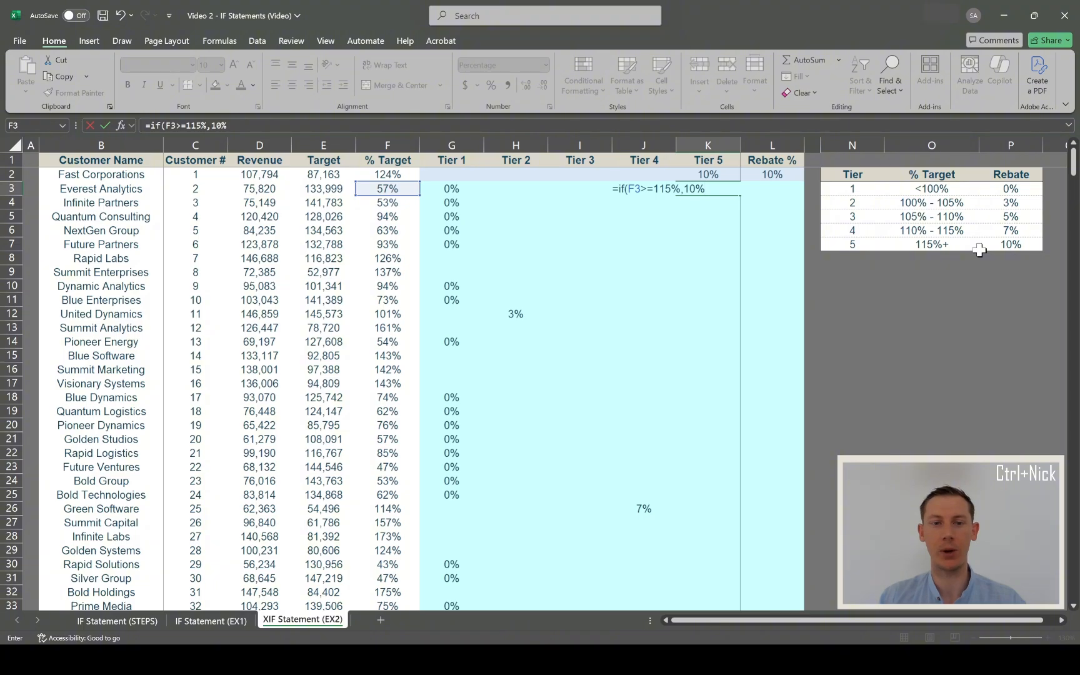
type(",")
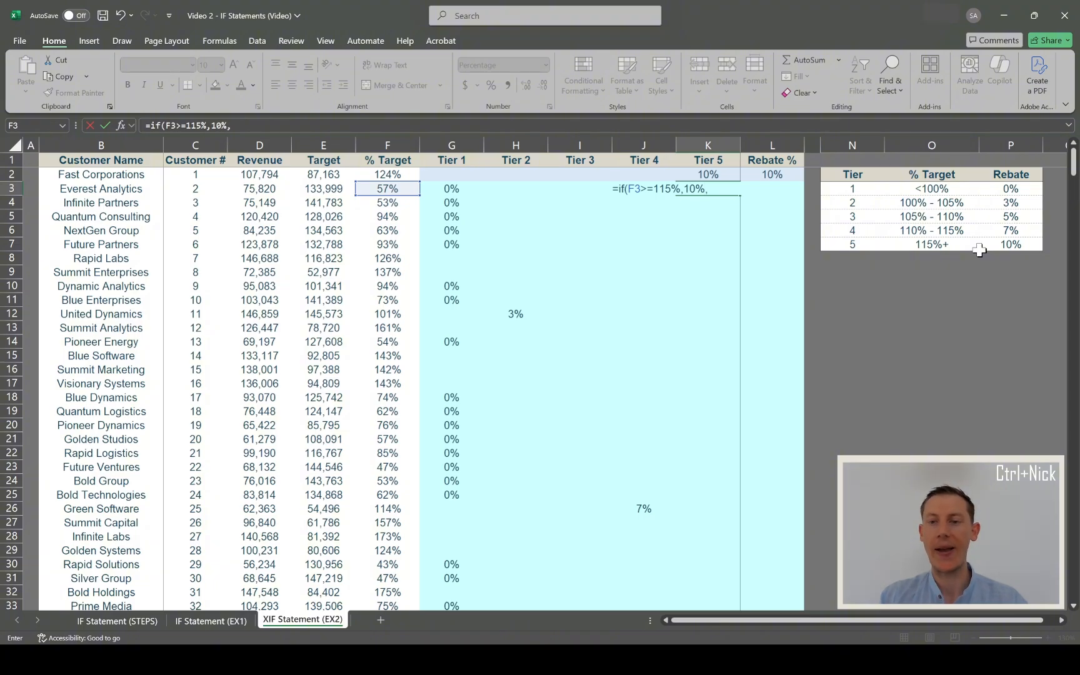
type("\"\"")
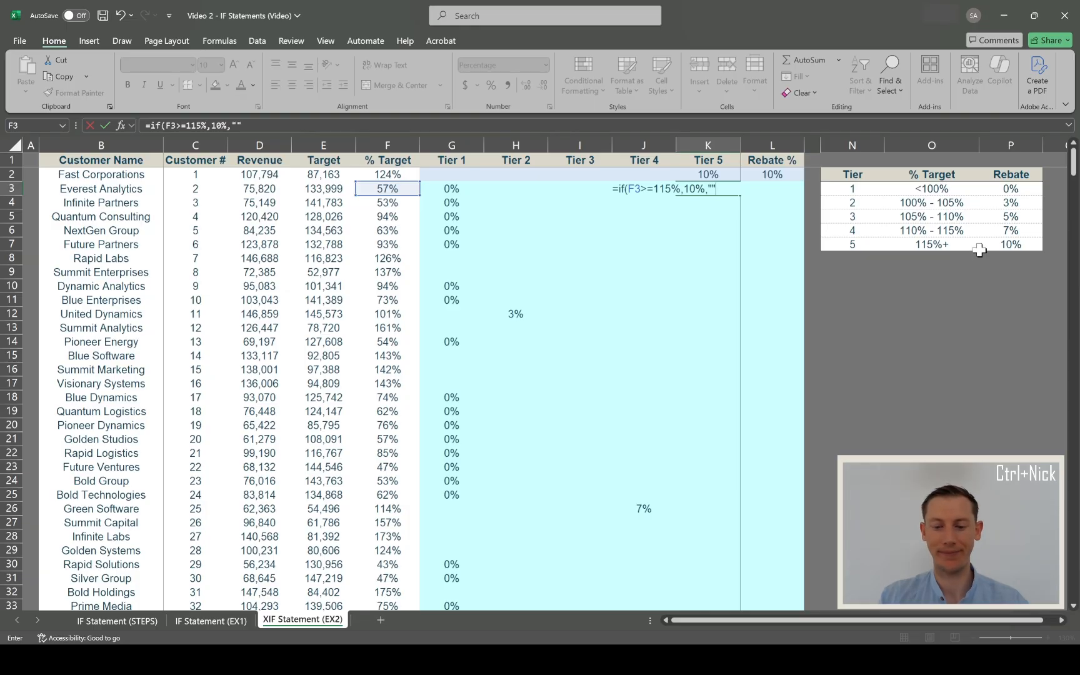
type(")")
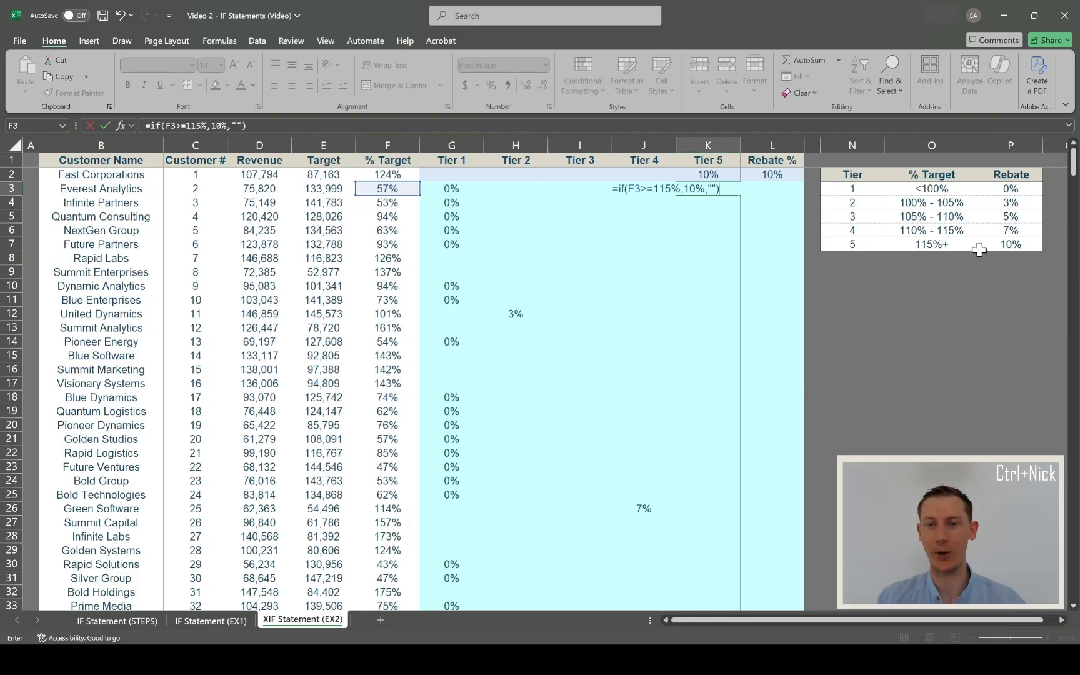
key("Return")
Fill the Tier 5 formula from K3 down to the last customer and look through the filled rows
key("Up")
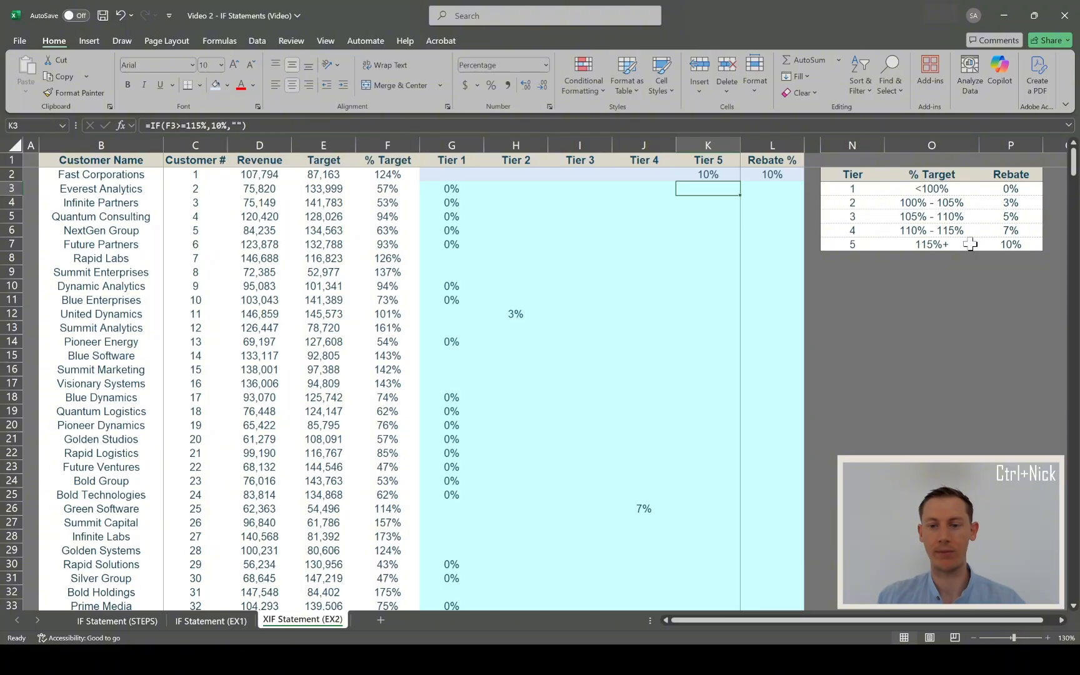
double_click(739, 195)
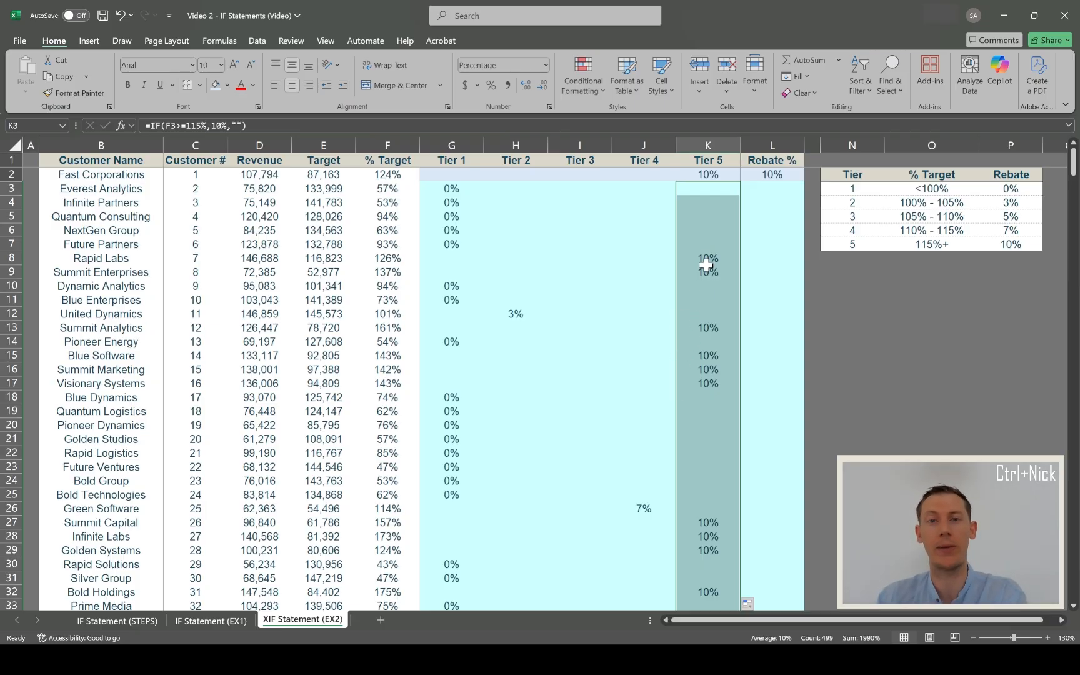
scroll(699, 283, "down", 9)
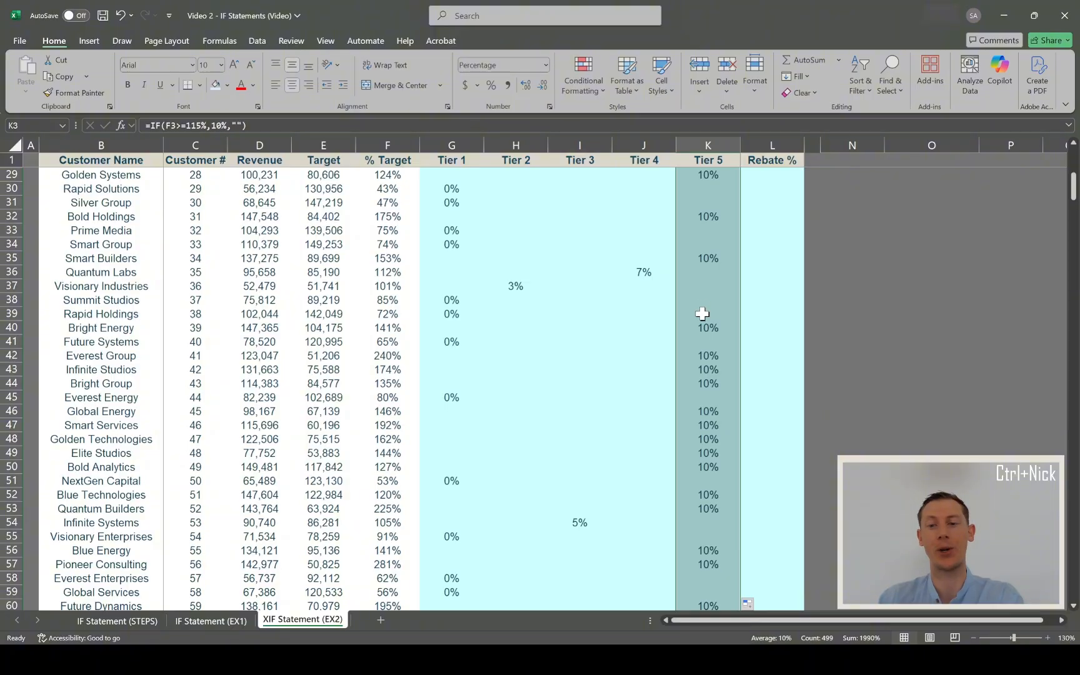
scroll(699, 307, "down", 6)
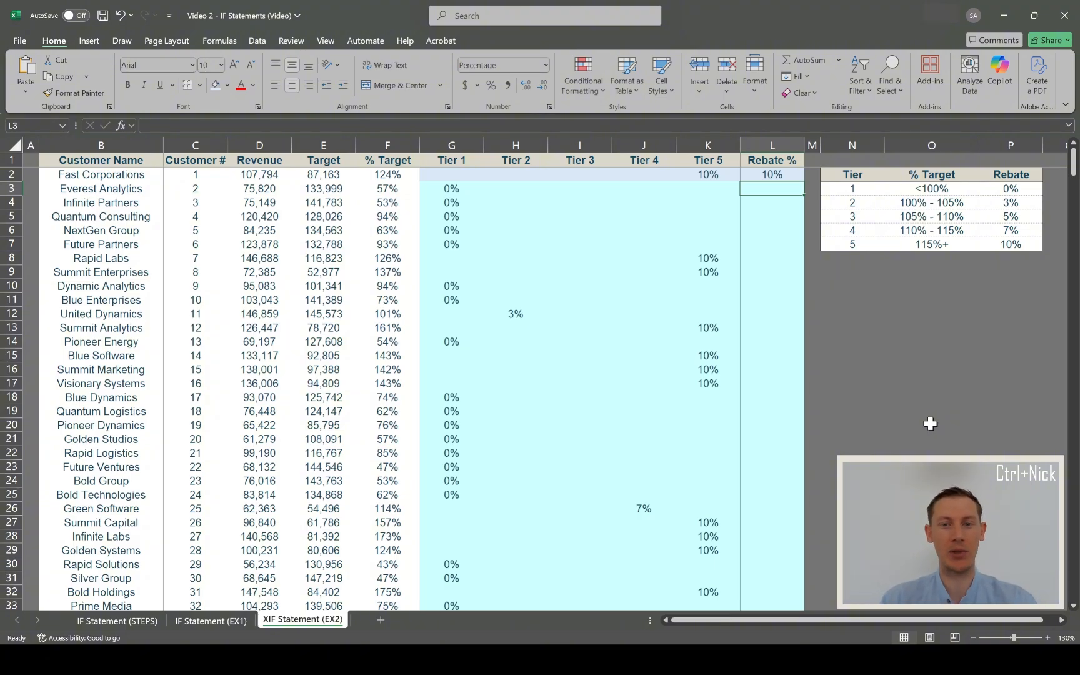
Review the Tier 1 to Tier 5 columns G:K and the Rebate % column L, and select L3
left_click_drag(463, 143, 775, 144)
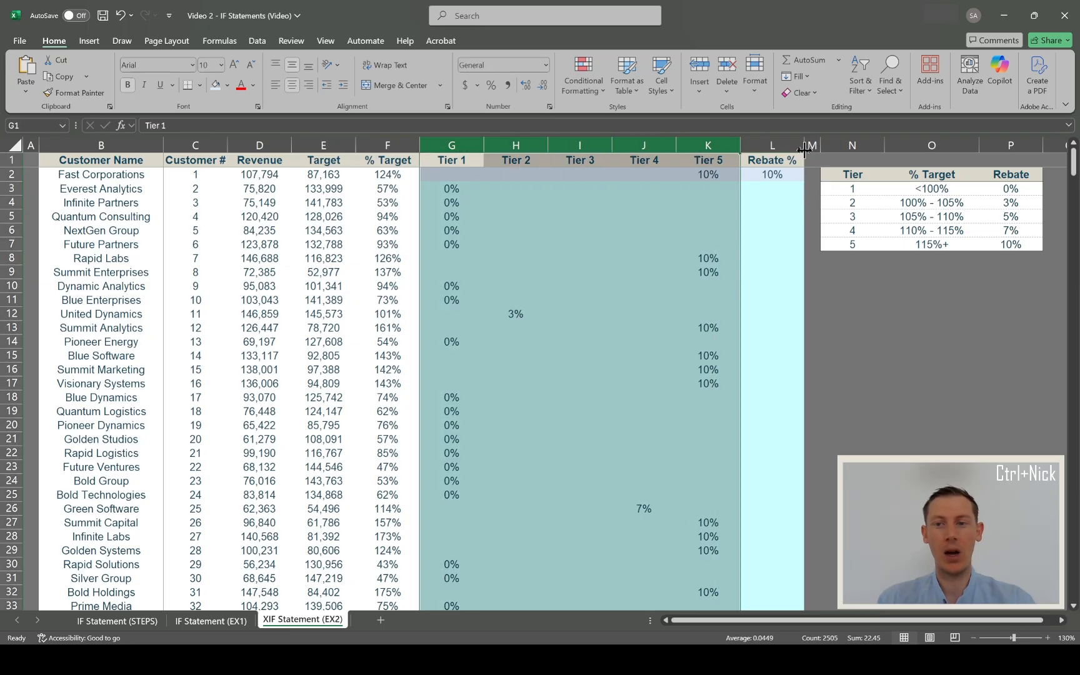
left_click(775, 145)
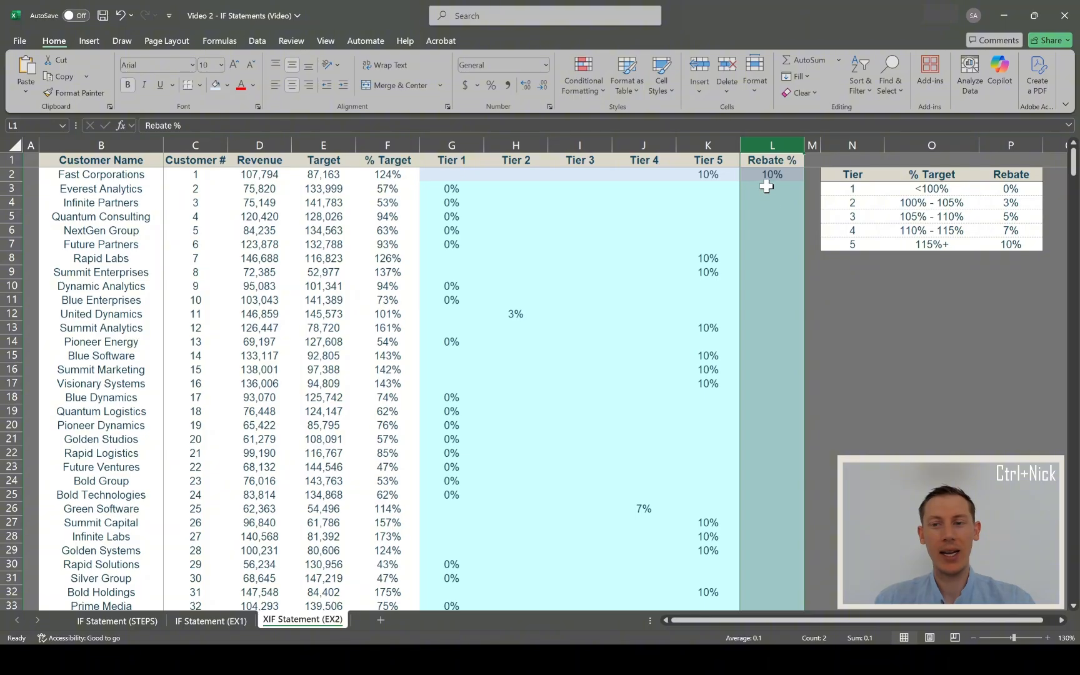
left_click(767, 187)
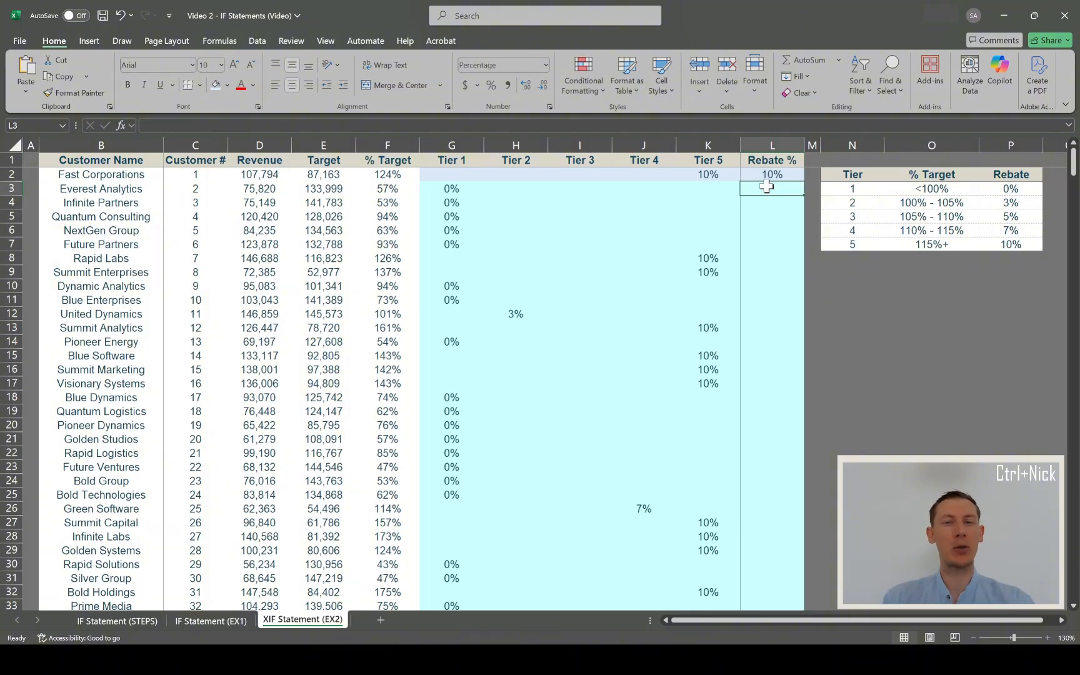
Examine the example IFS formula in the Rebate % cell L2, leaving it as it is
left_click(767, 172)
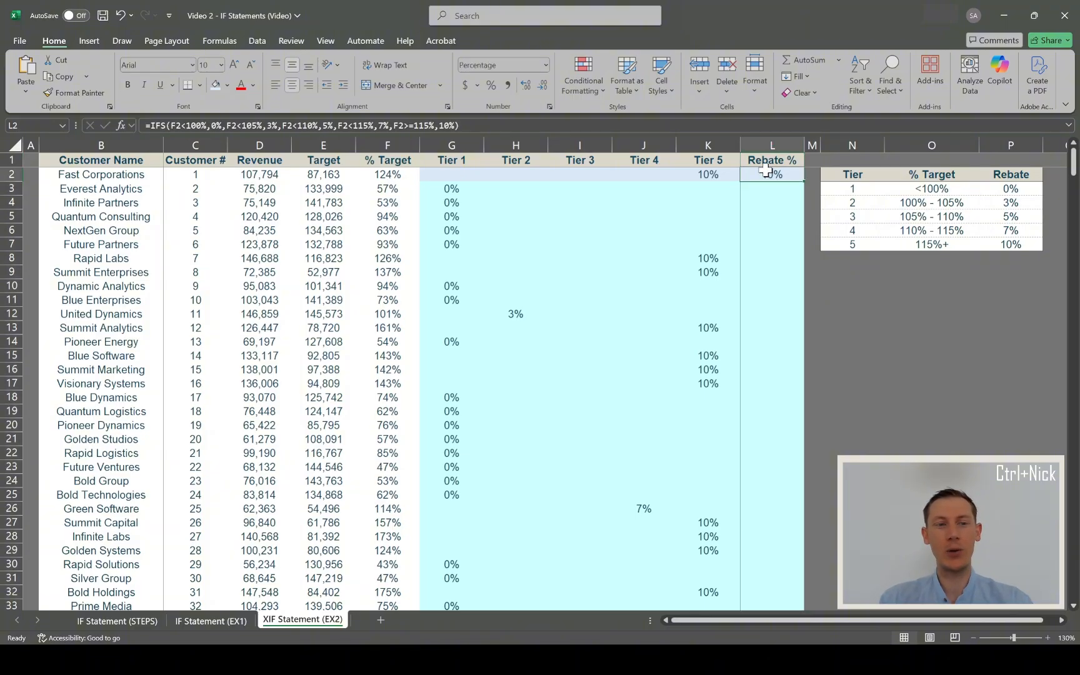
left_click(348, 125)
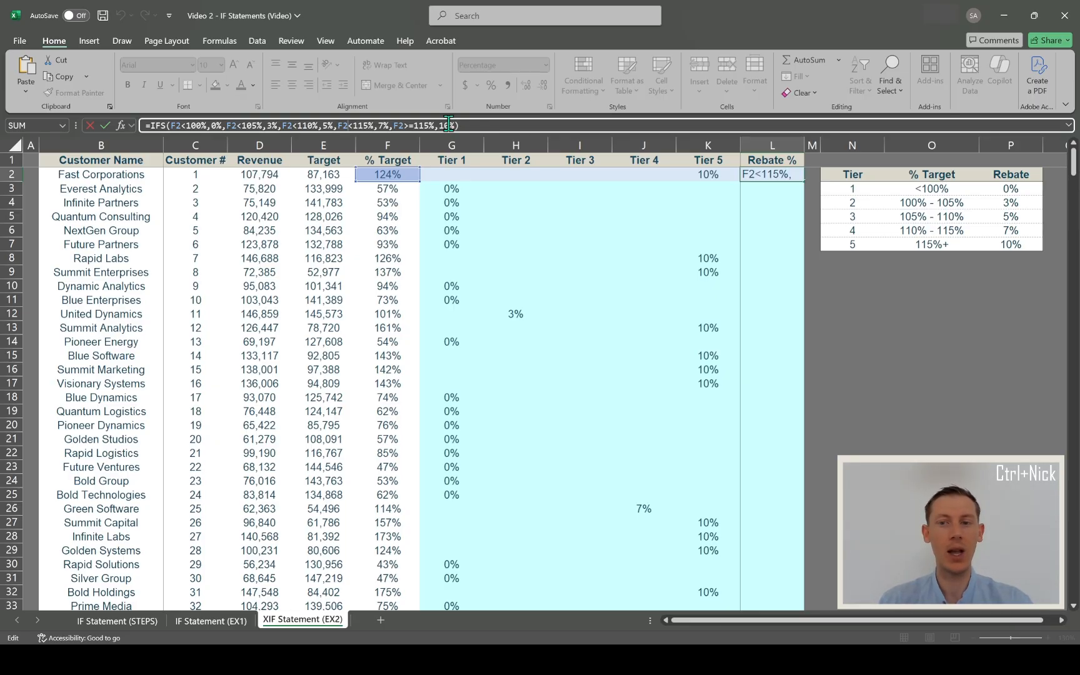
key("Return")
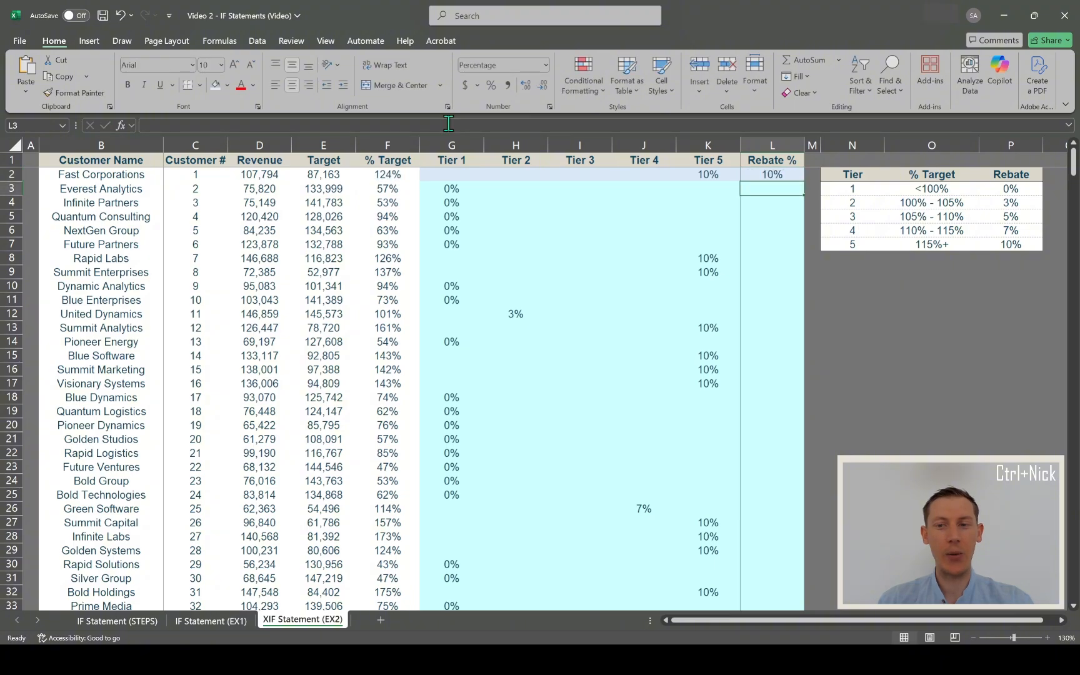
Start an IFS formula in L3 with the first condition F3<100% returning 0%
type("=")
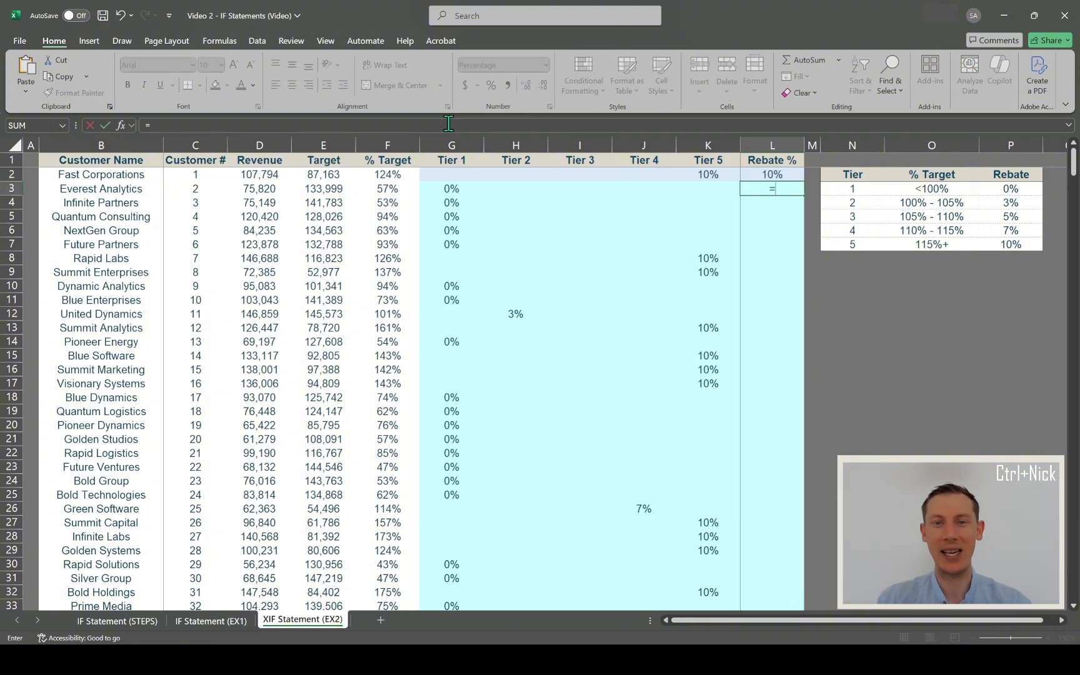
type("if")
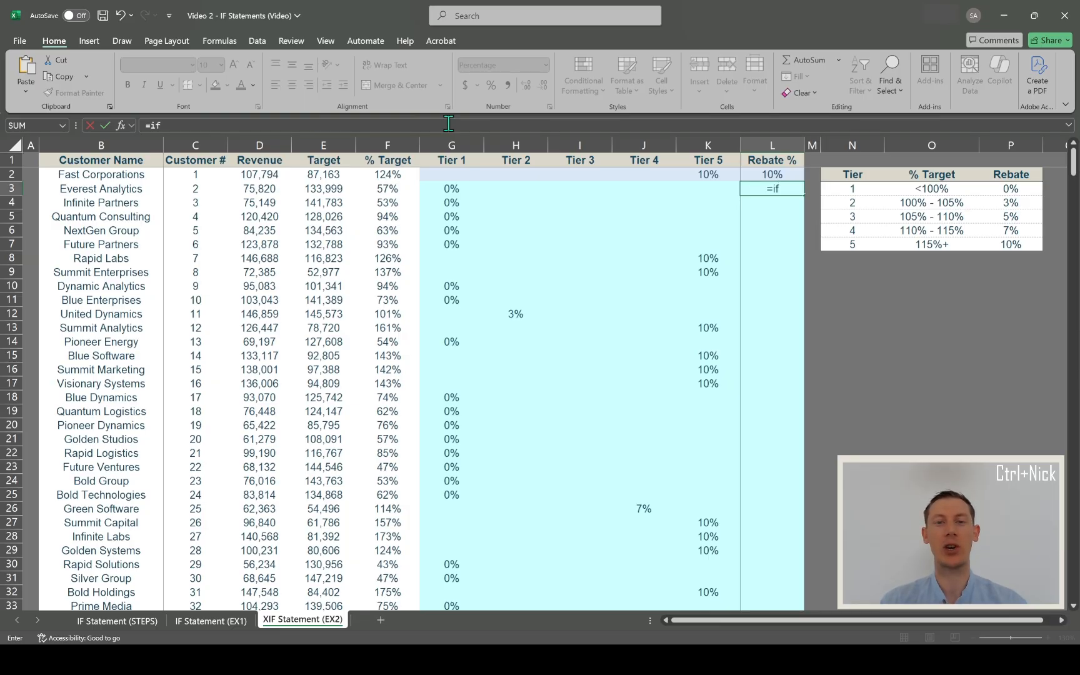
type("s")
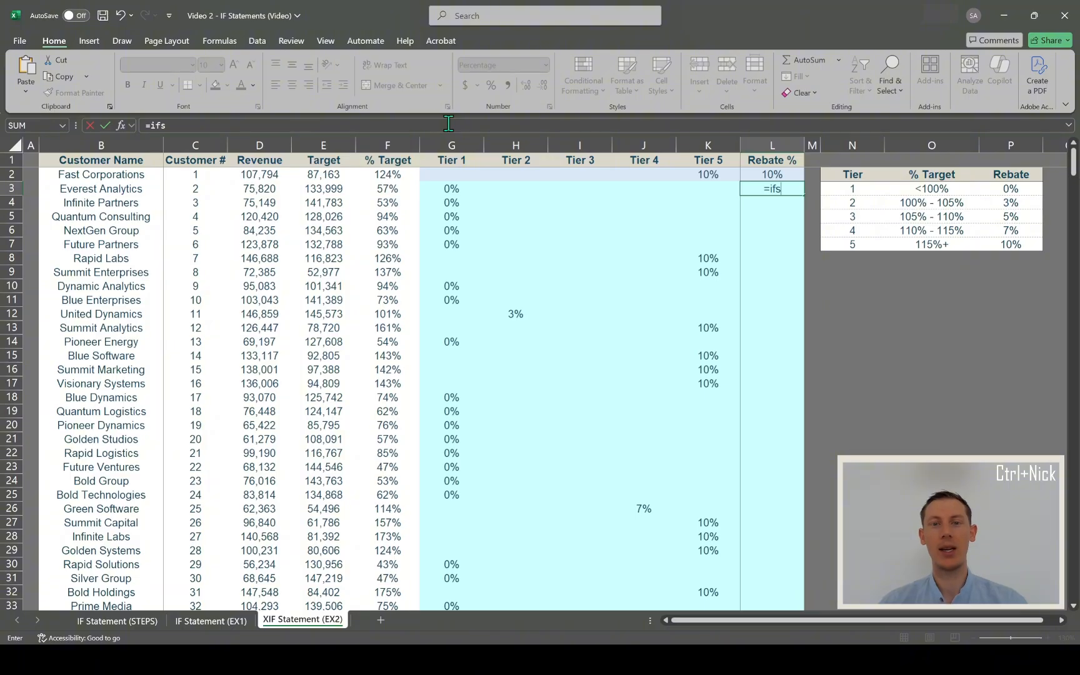
type("(")
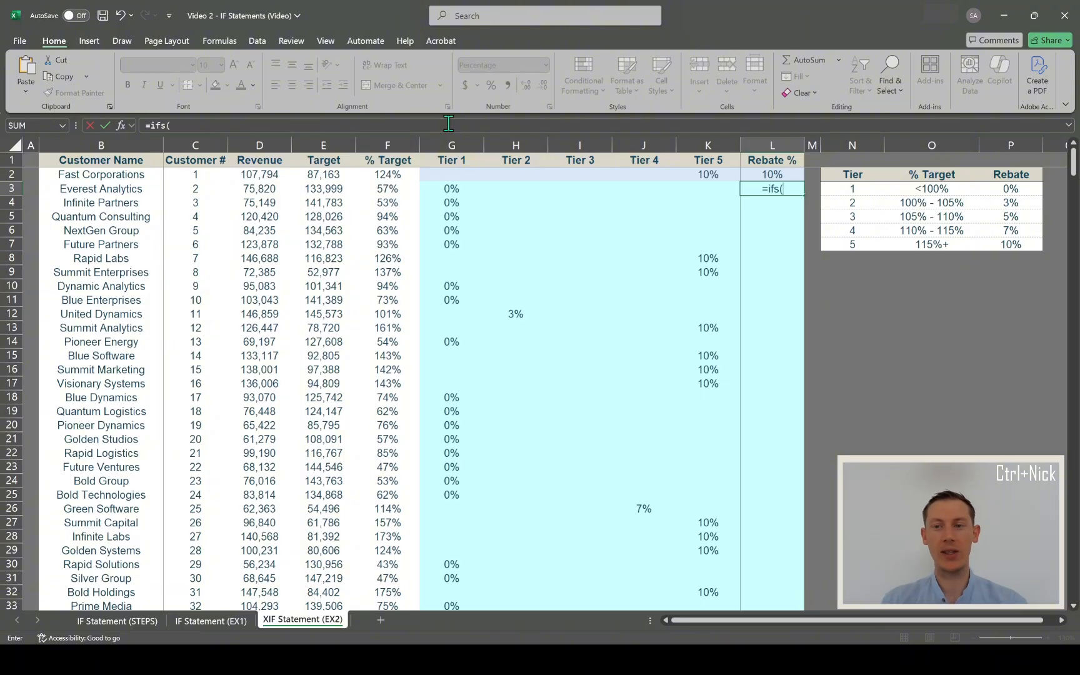
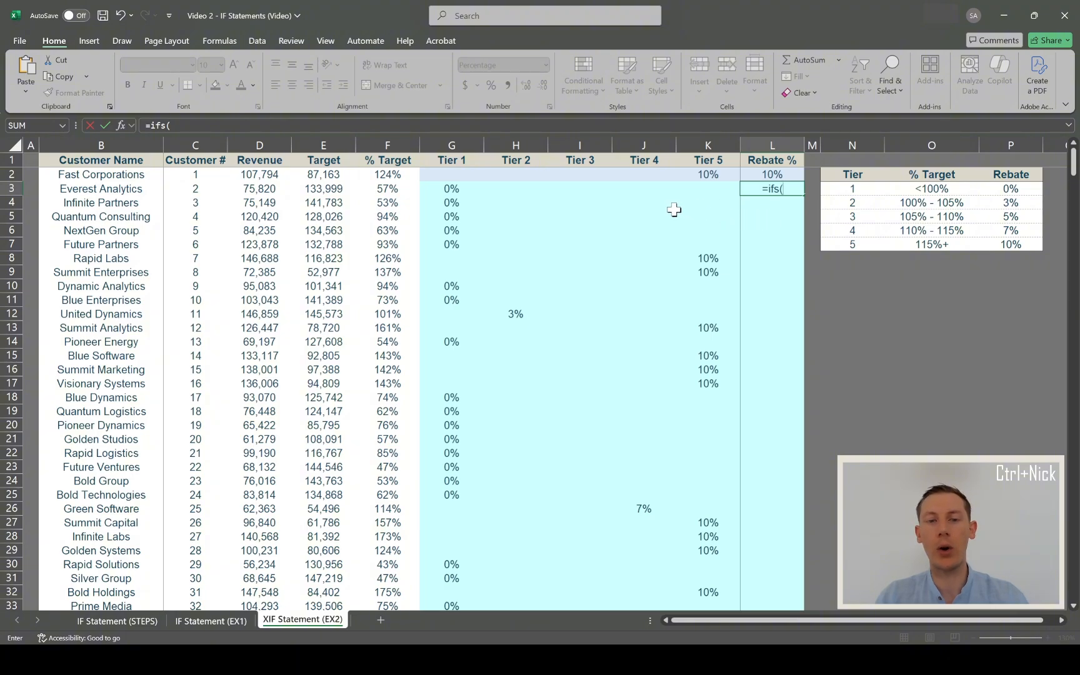
left_click(382, 188)
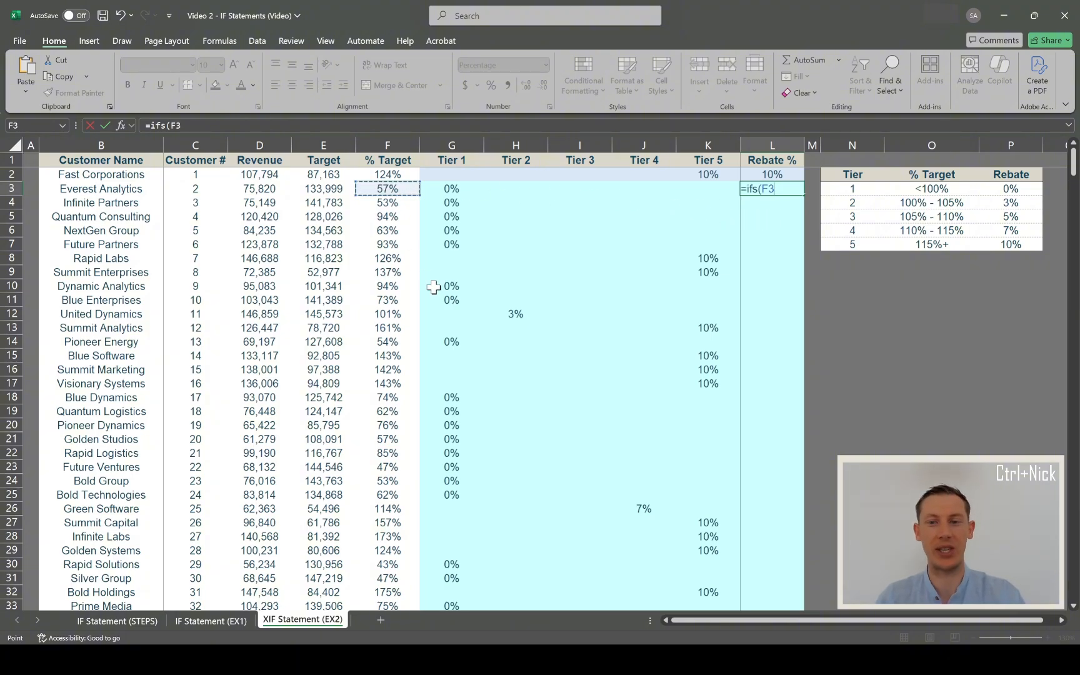
type("<100%")
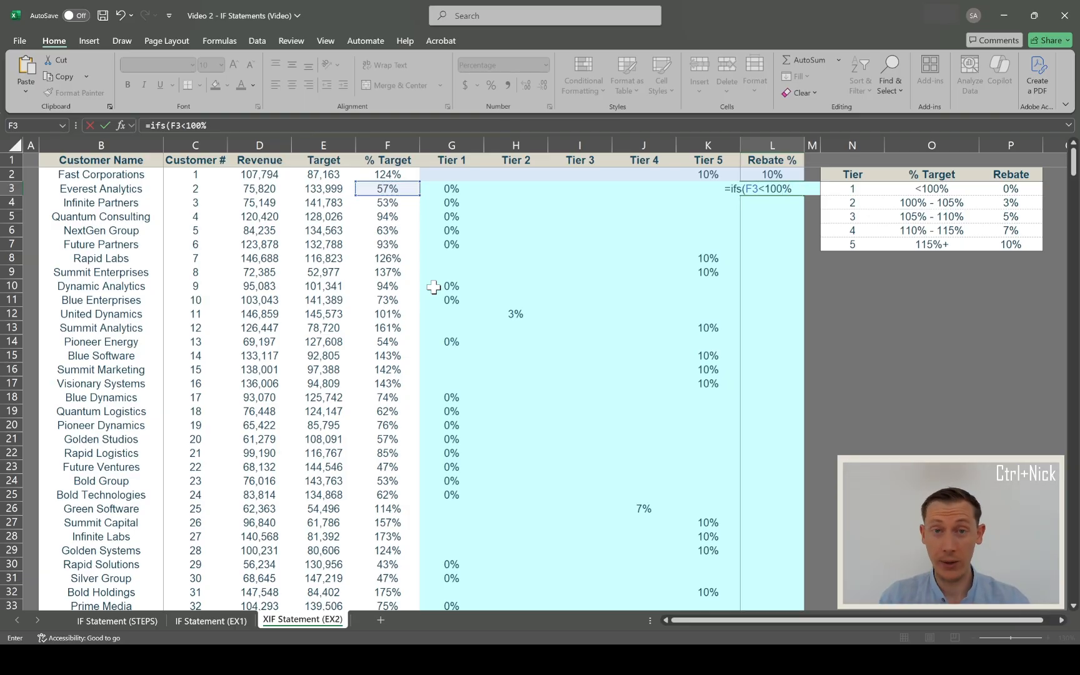
type(",")
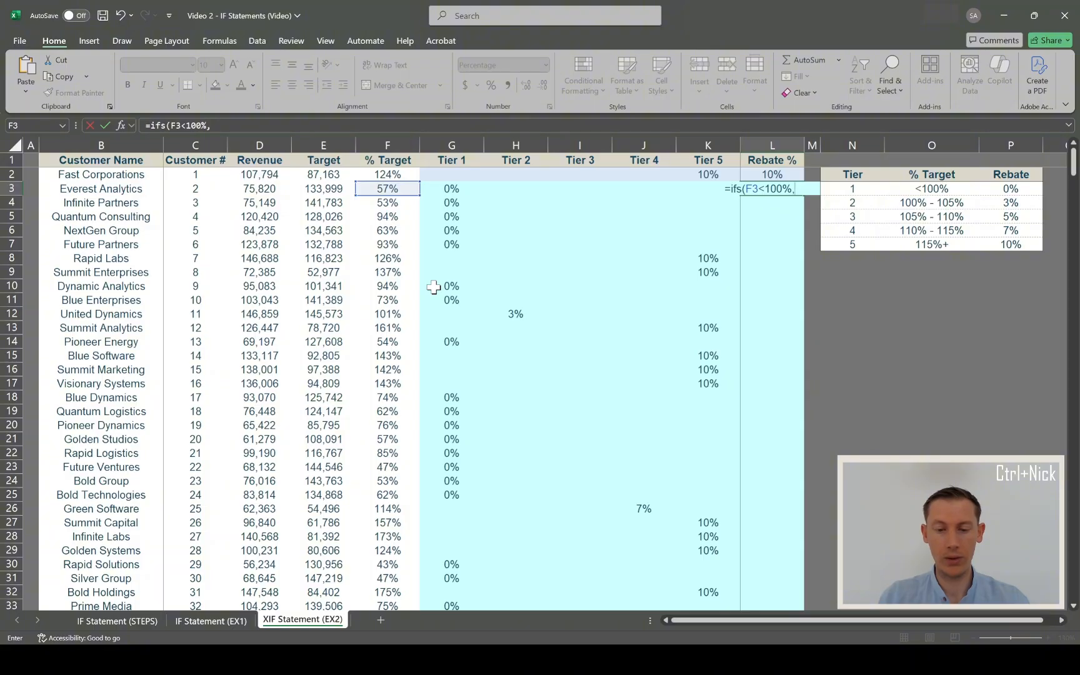
type("0%")
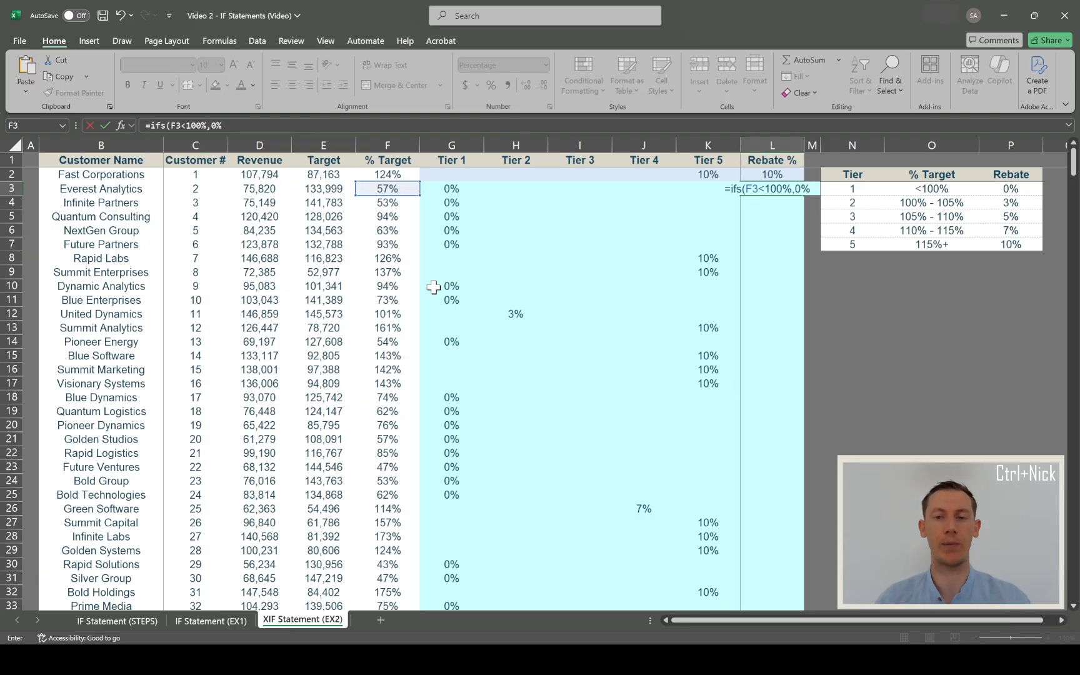
type(",")
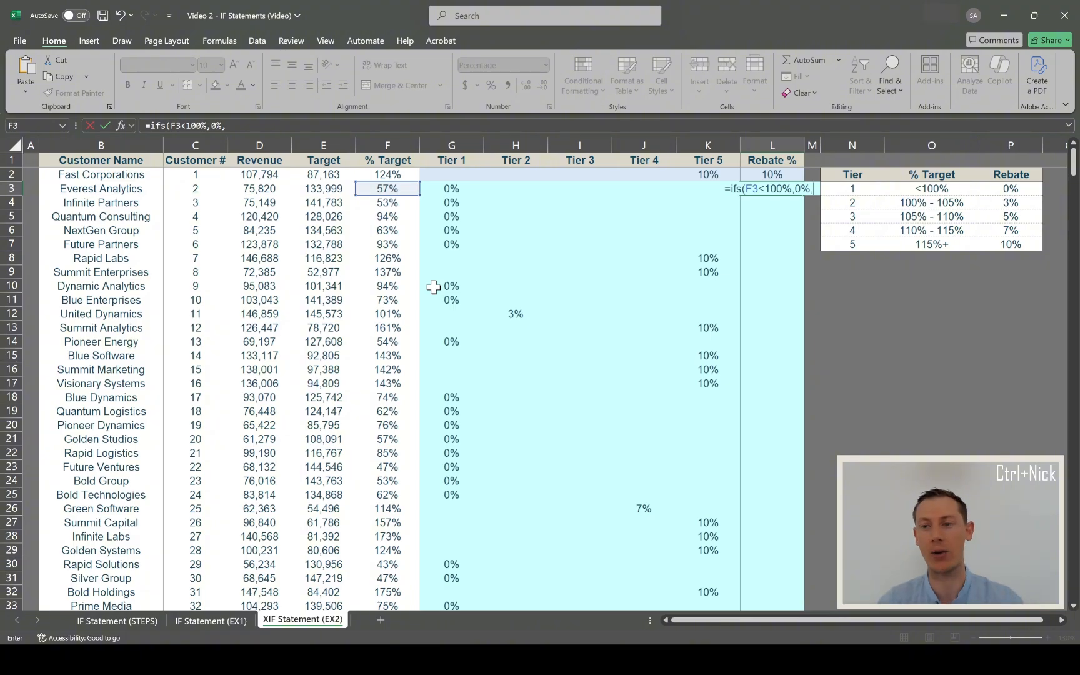
Add the second condition to the IFS formula in L3: F3<105% returning 3%
left_click(383, 190)
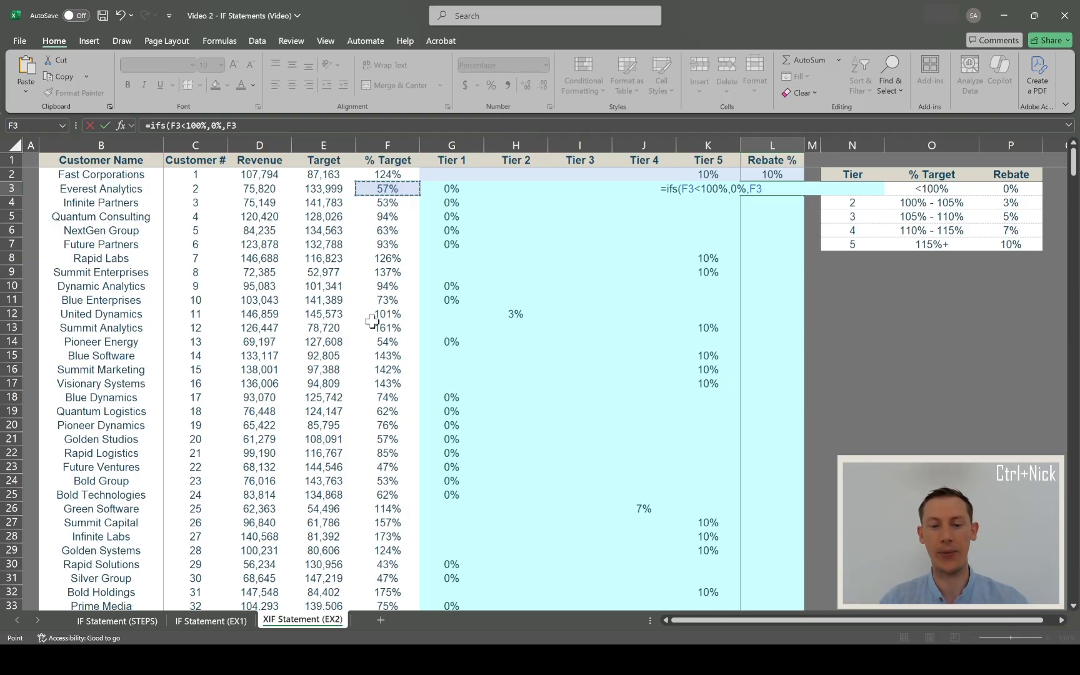
type("<")
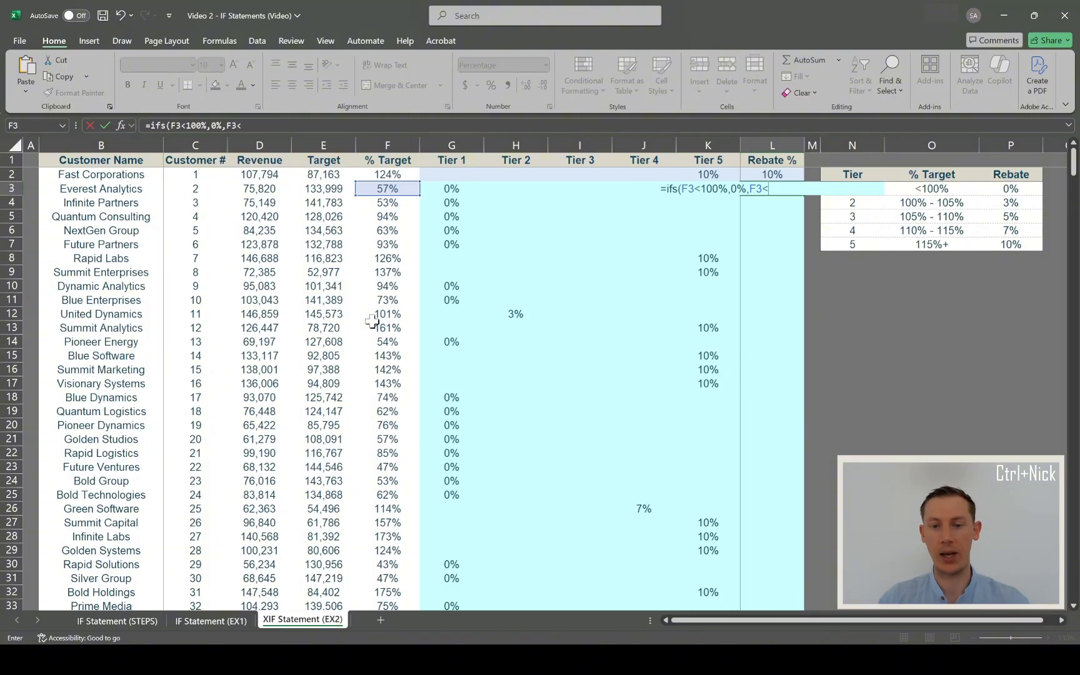
type("105")
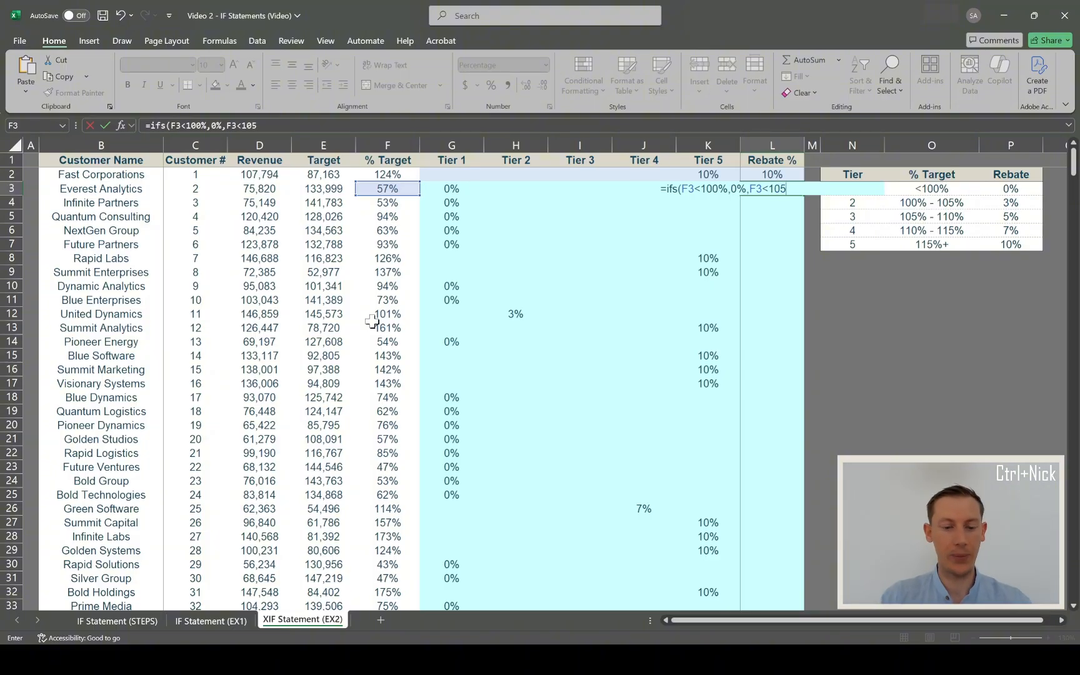
type("%,")
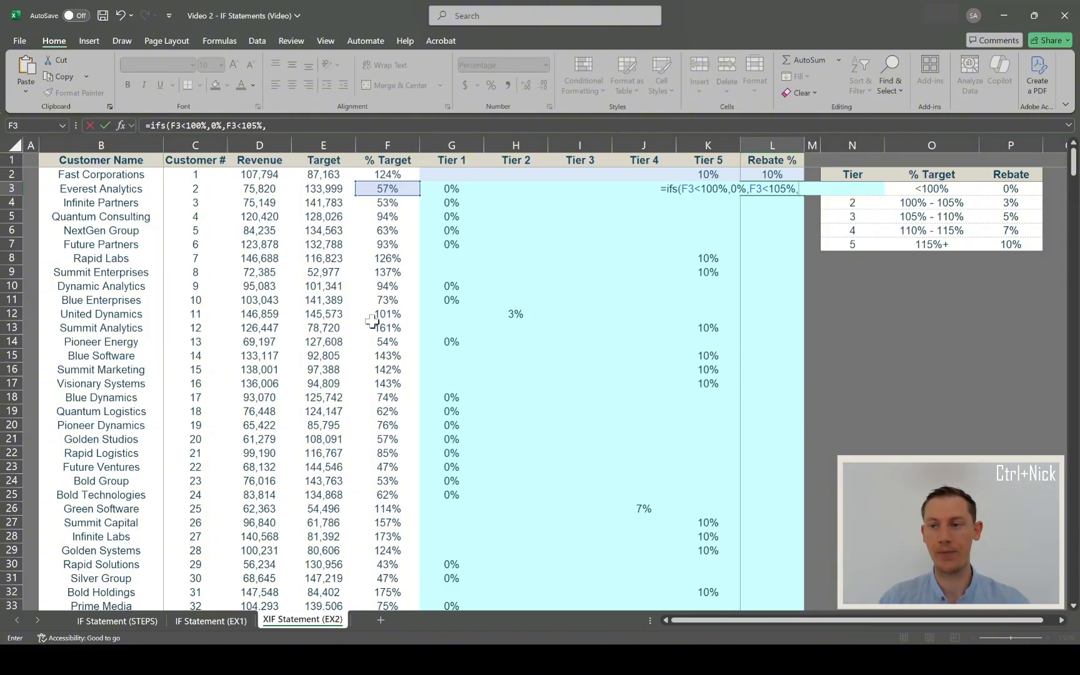
type("3%,")
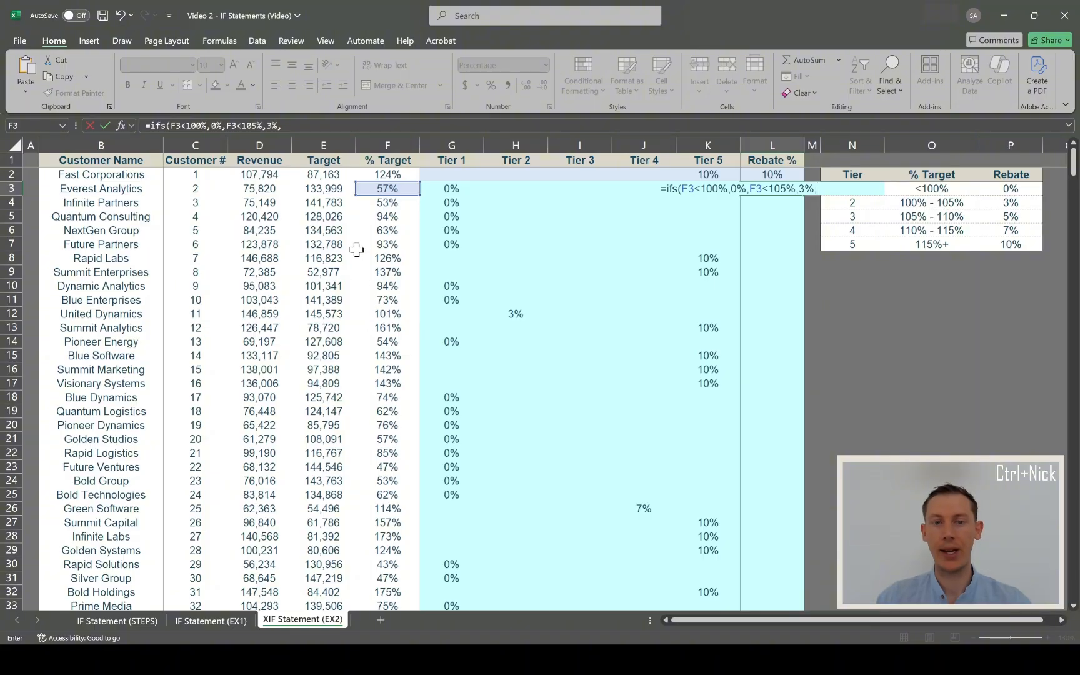
Add the third condition to the IFS formula in L3: F3<110% returning 5%
left_click(379, 190)
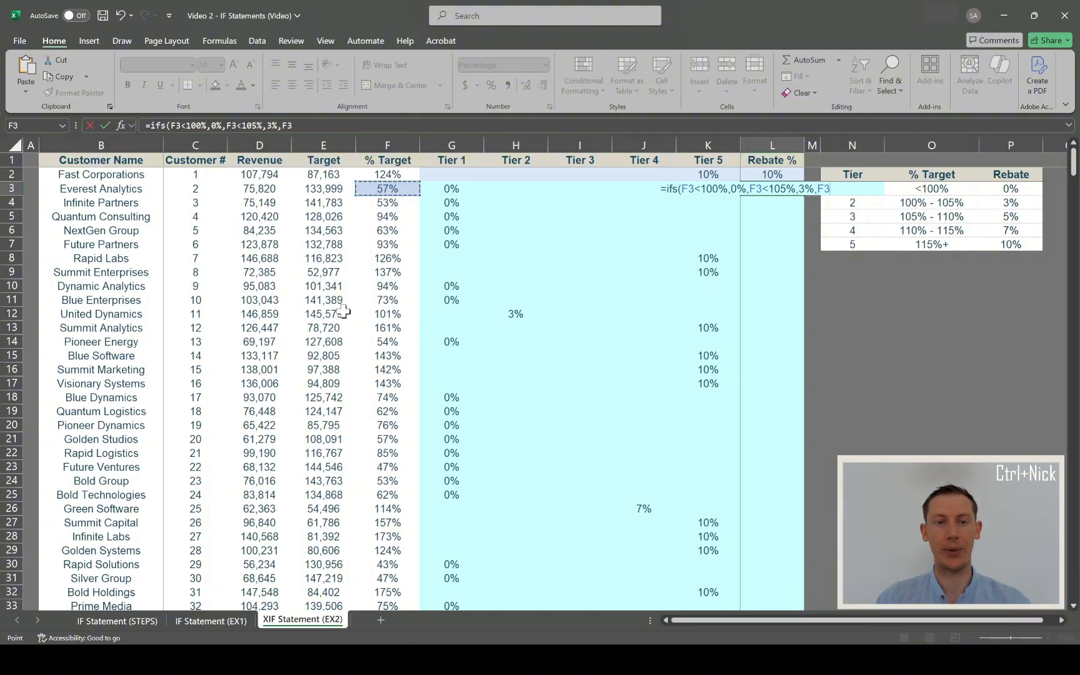
type("<")
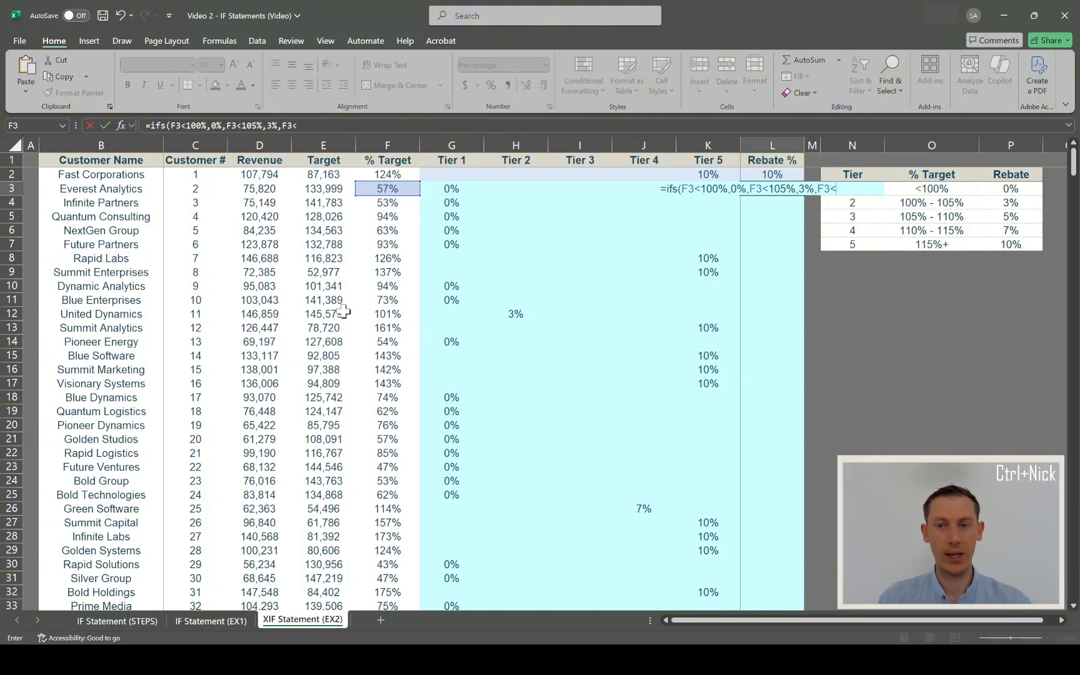
type("110")
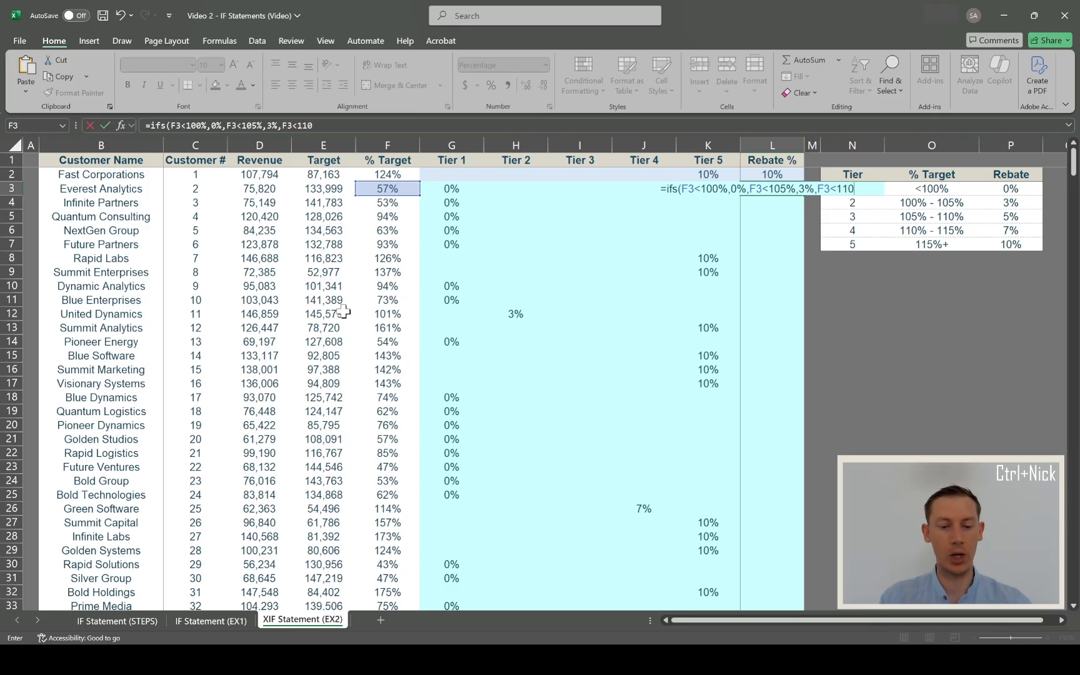
type("%")
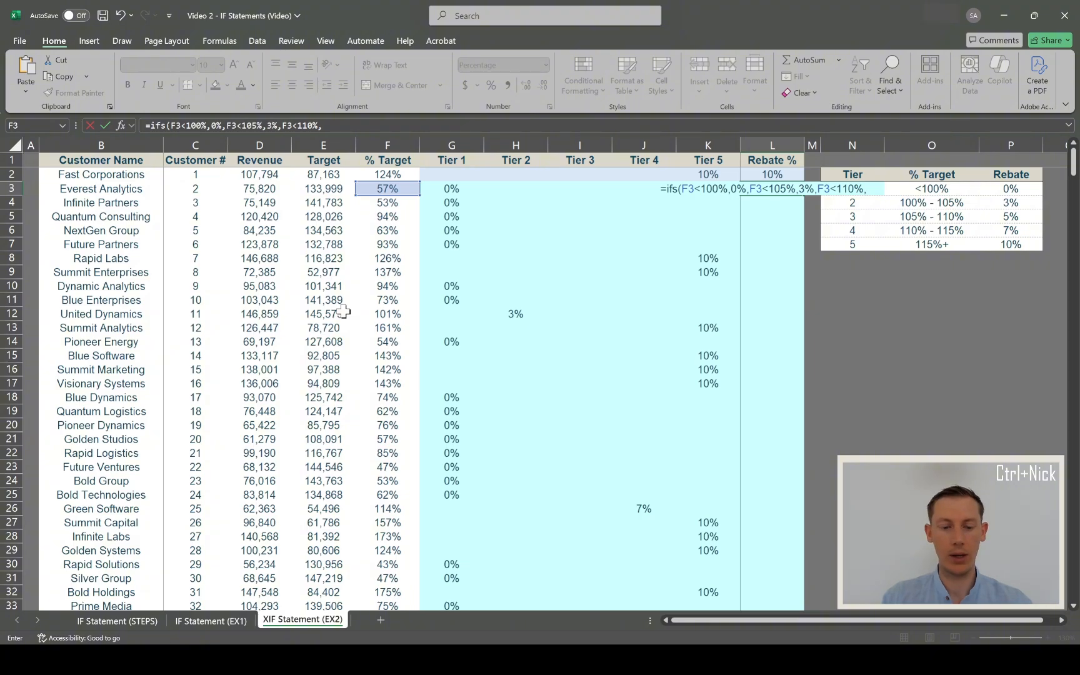
type(",5%")
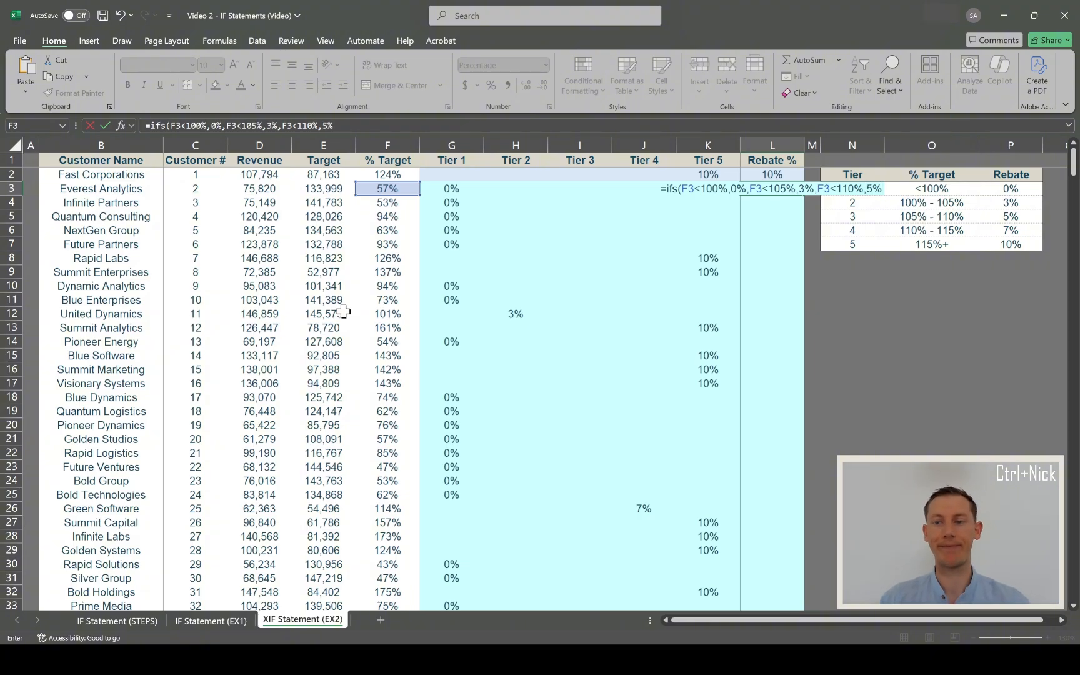
type(",")
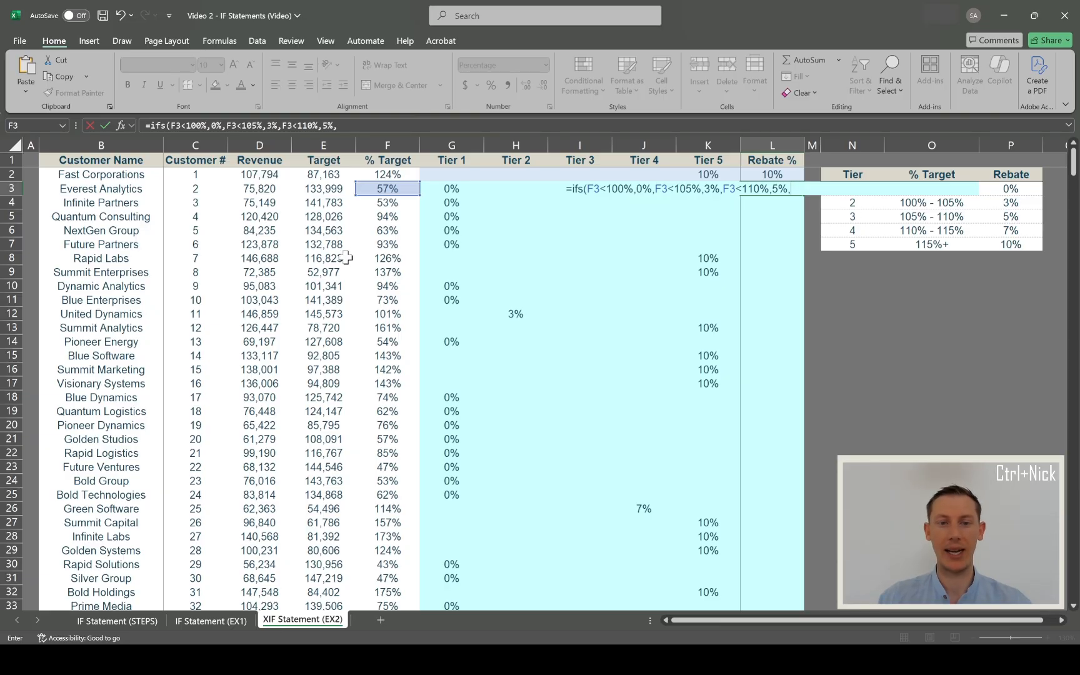
Add the fourth condition to the IFS formula in L3: F3<115% returning 7%
left_click(382, 189)
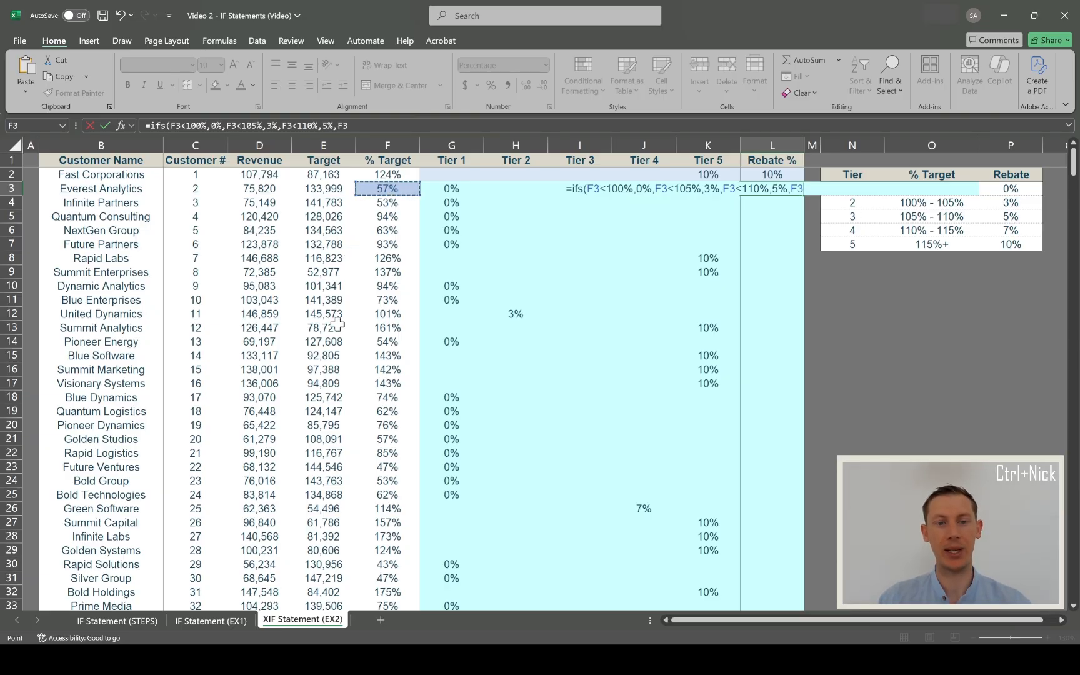
type("<")
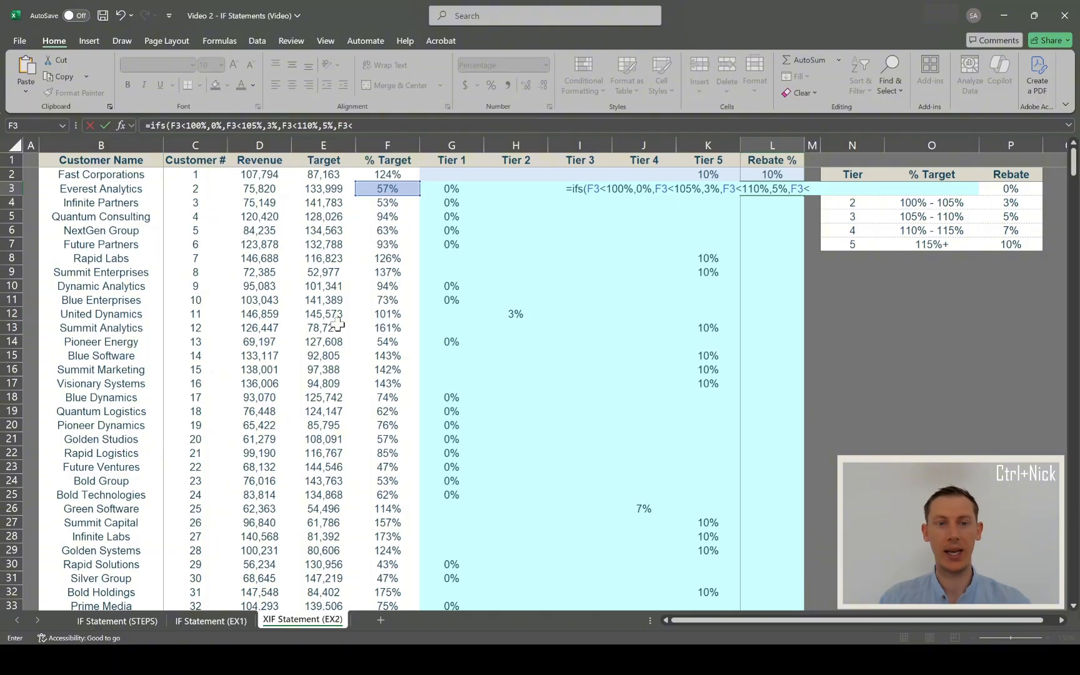
type("115%,")
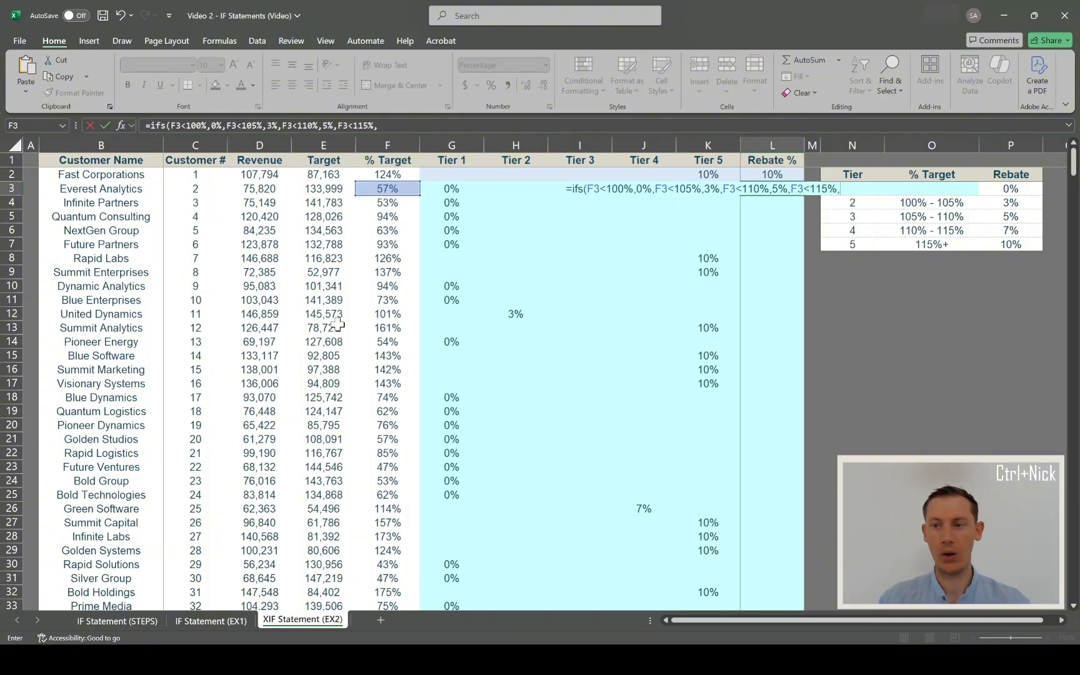
type("7")
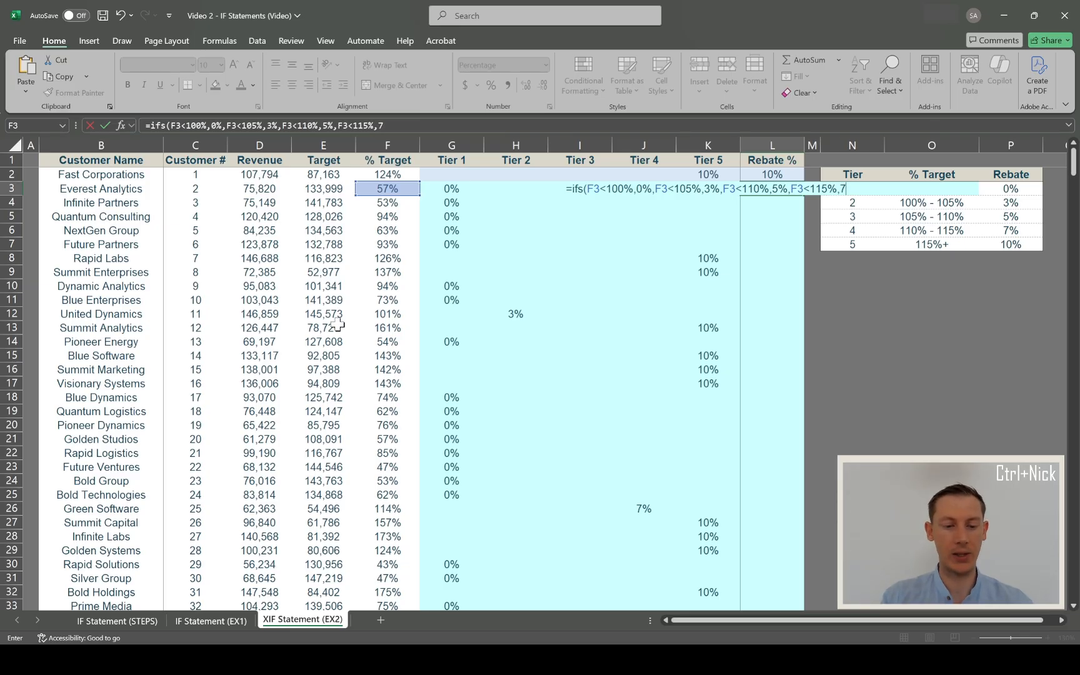
type("%,")
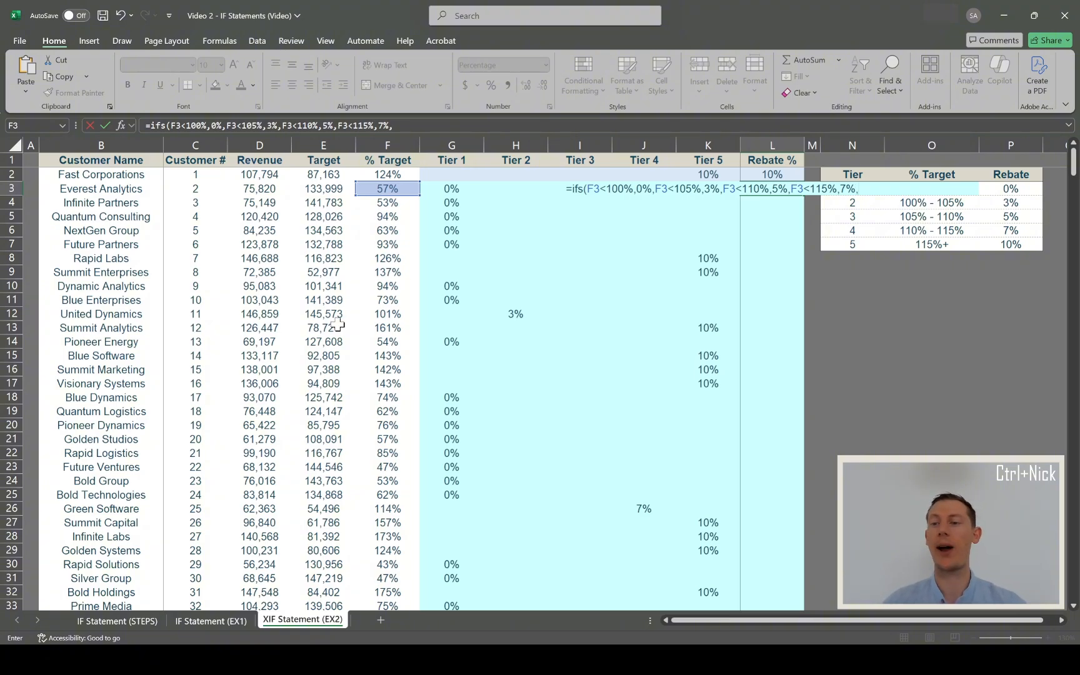
Finish the IFS formula in L3 with a final condition F3>=115% returning 10%, close the parenthesis and commit it
left_click(378, 191)
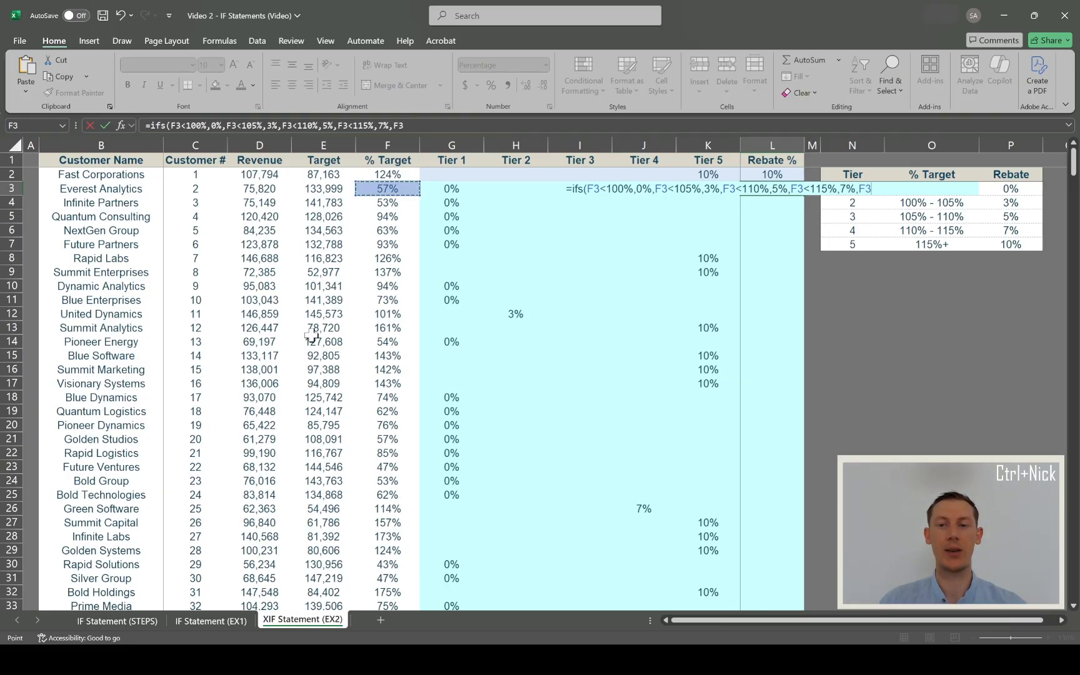
type(">")
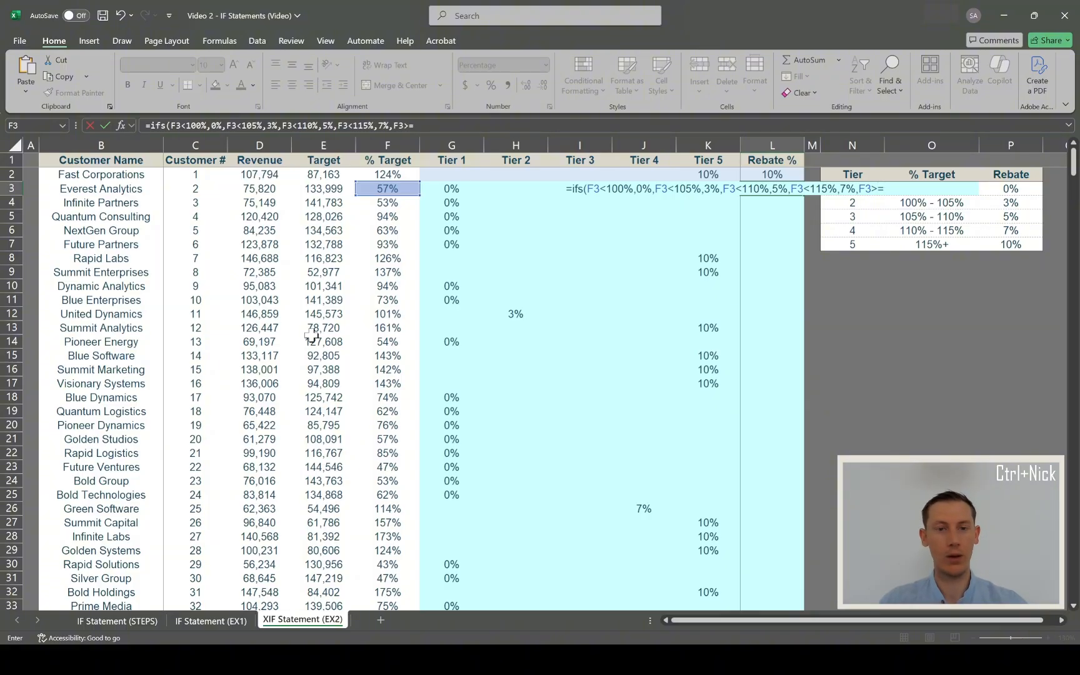
type("=115%")
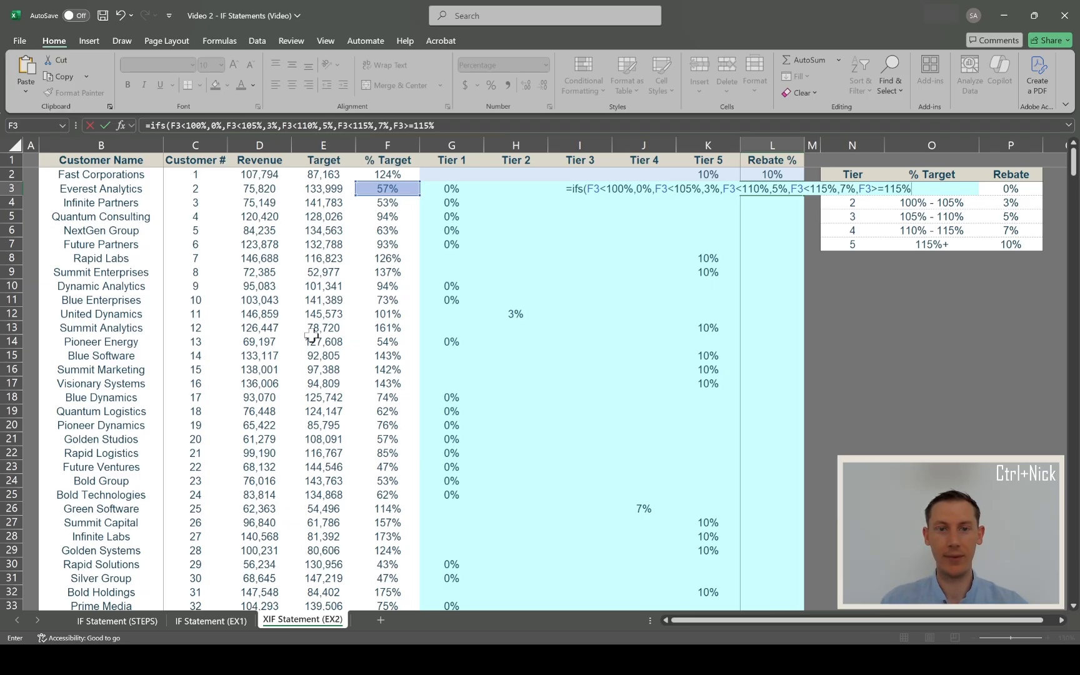
type(",10%")
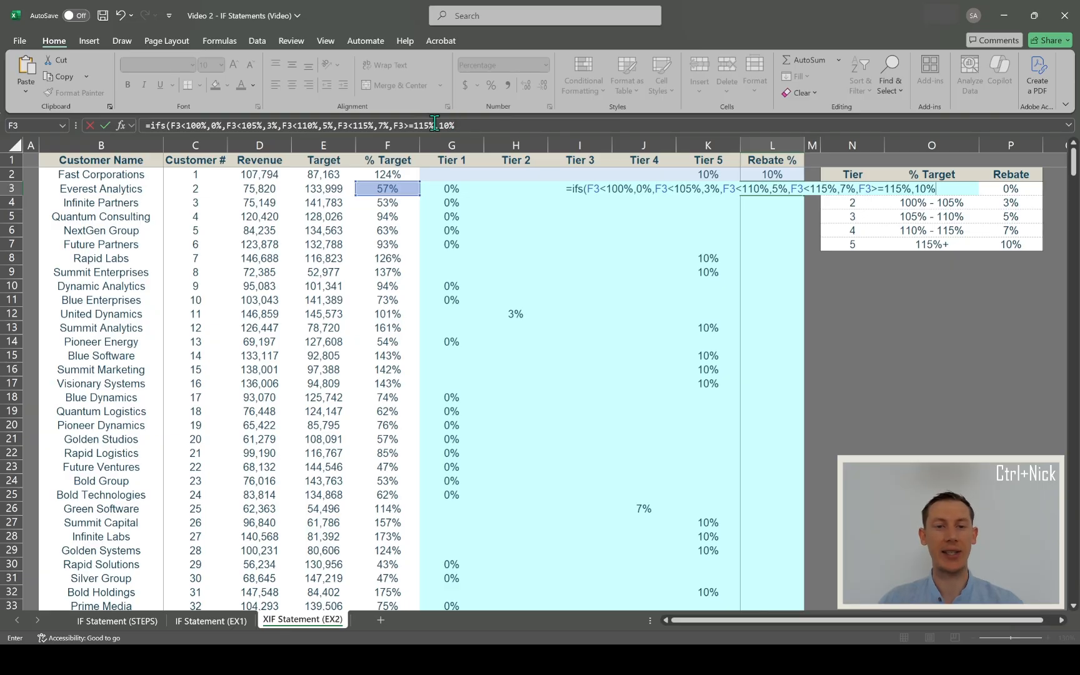
left_click(471, 120)
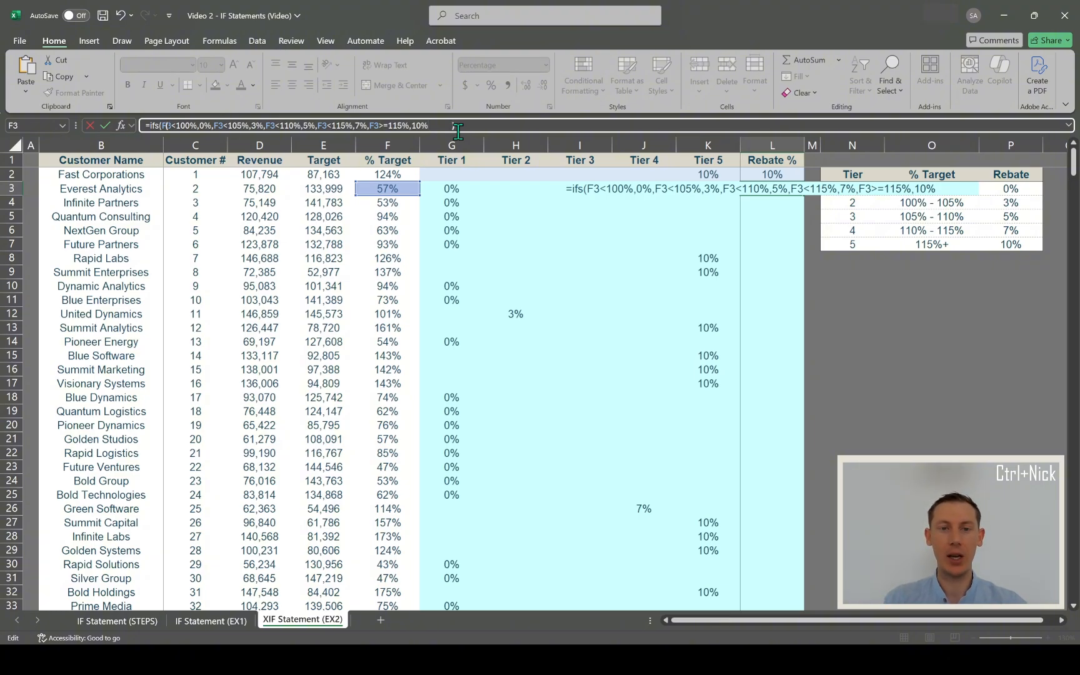
type(")")
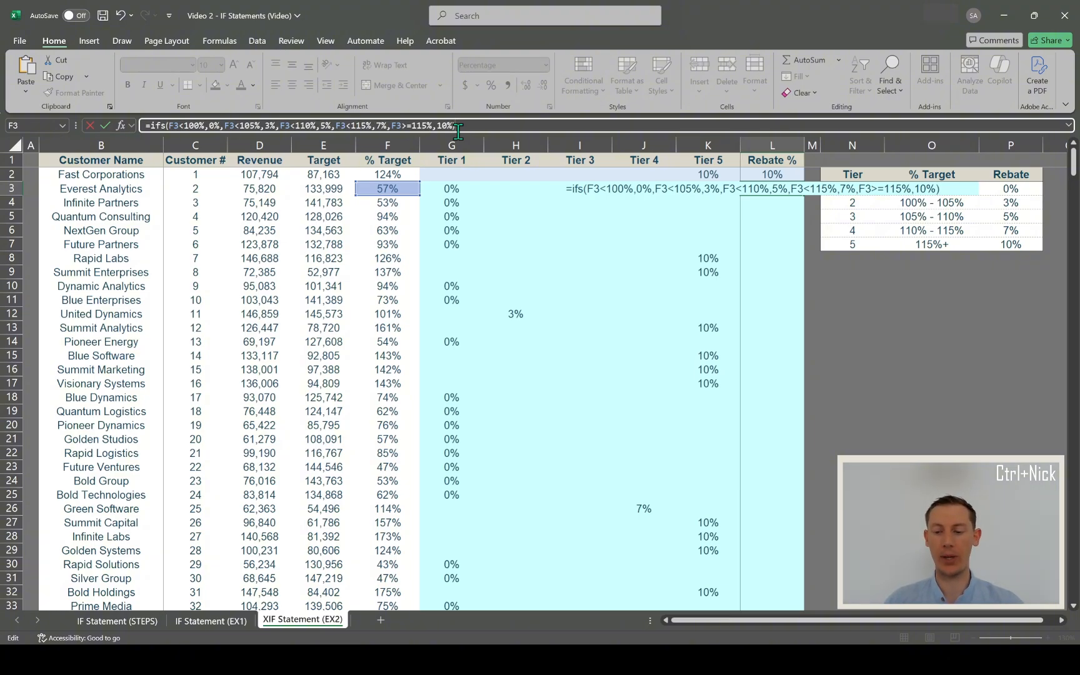
key("Return")
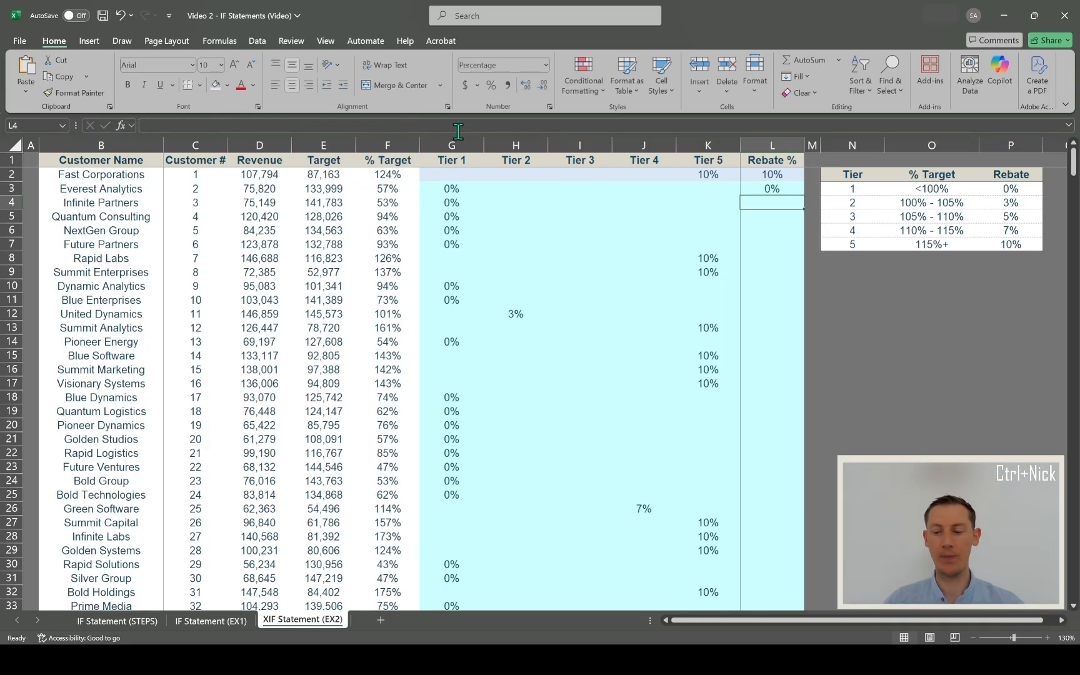
Check the IFS result in L3 against the % Target and Tier 1 cells of row 3, and inspect other customers' tier rebates
key("Up")
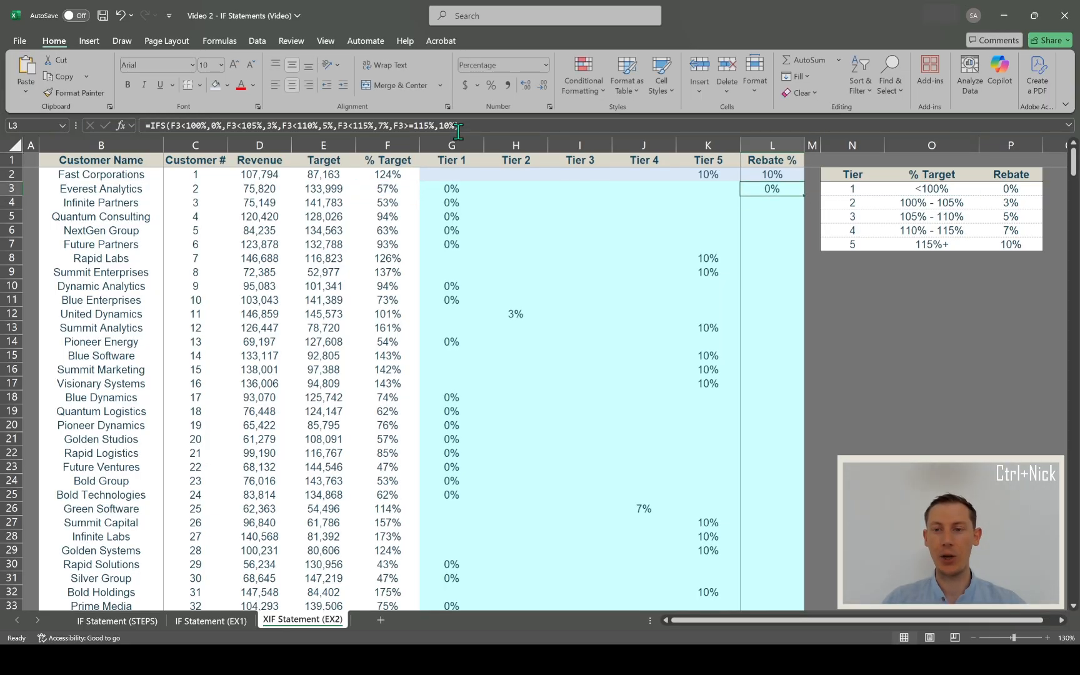
left_click(446, 189)
left_click(383, 188)
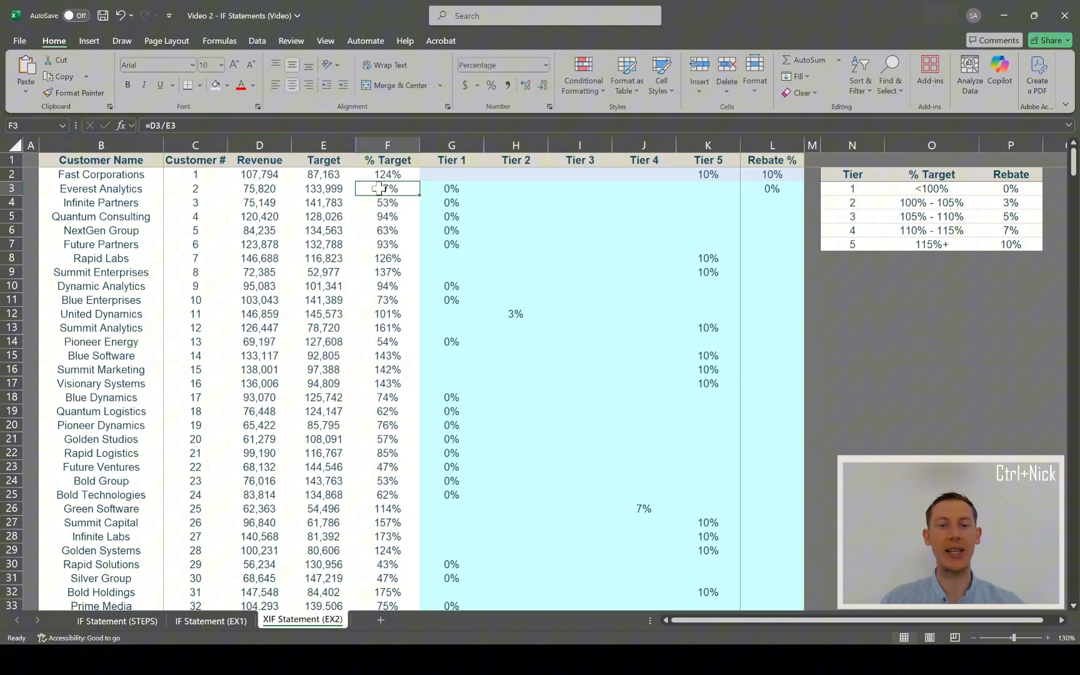
left_click(445, 188)
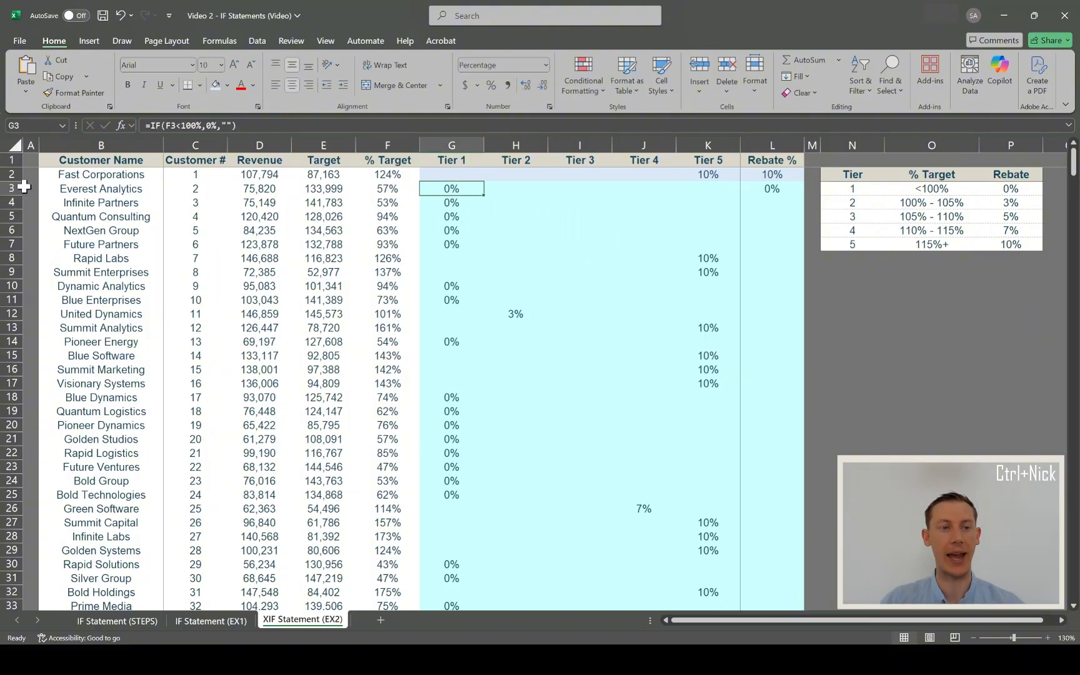
left_click_drag(75, 189, 772, 192)
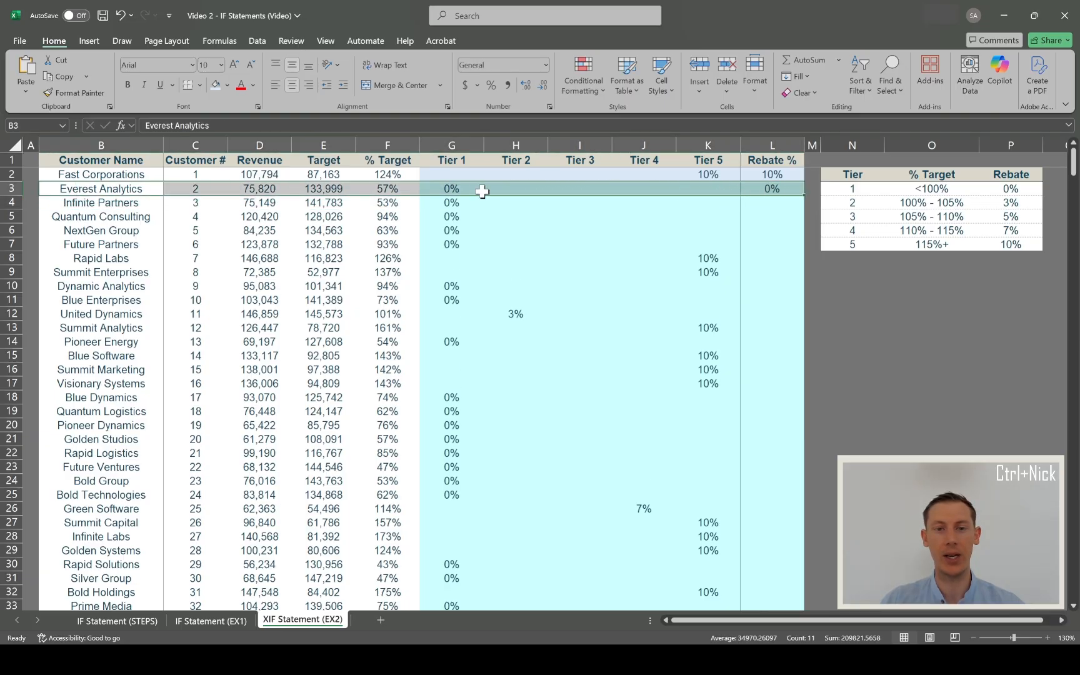
left_click(762, 190)
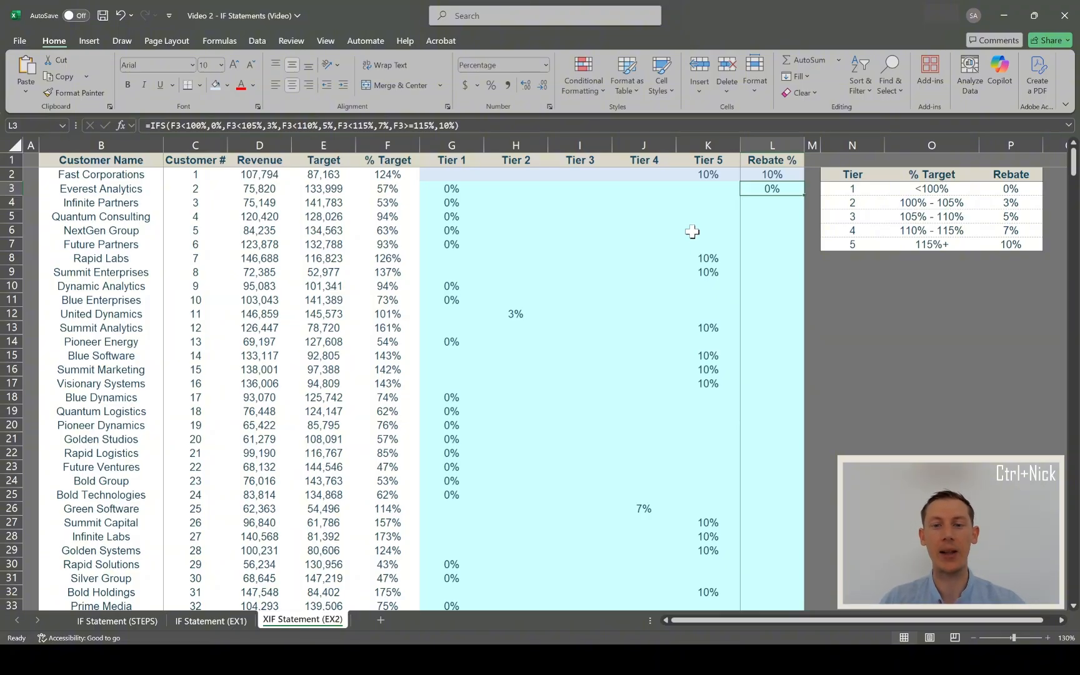
left_click_drag(704, 260, 707, 273)
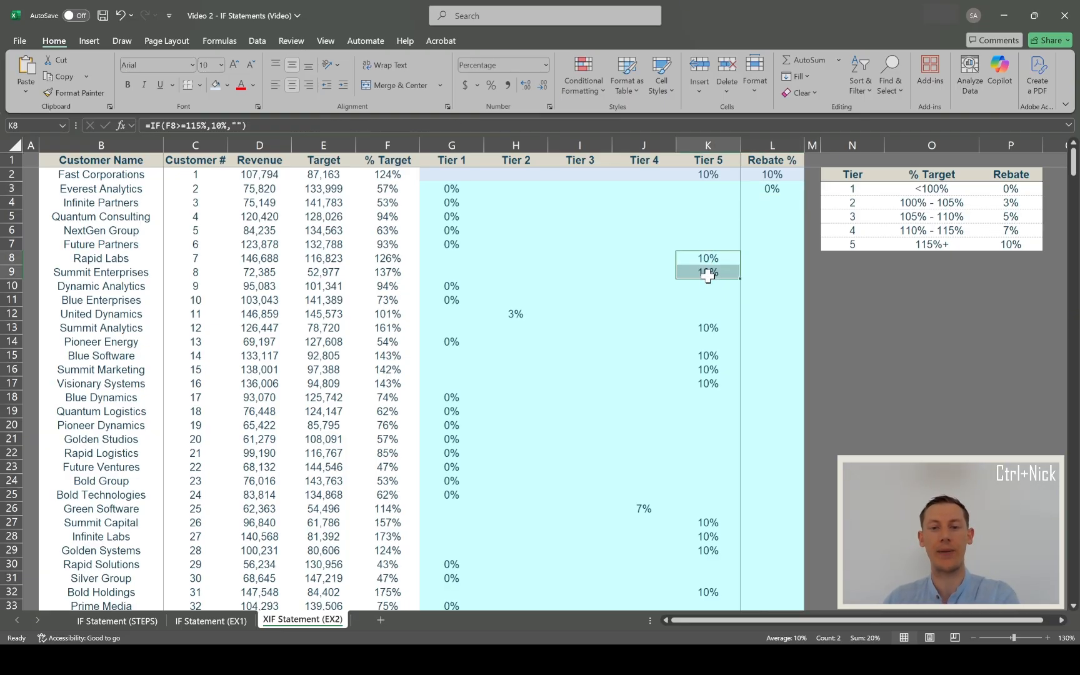
left_click(507, 313)
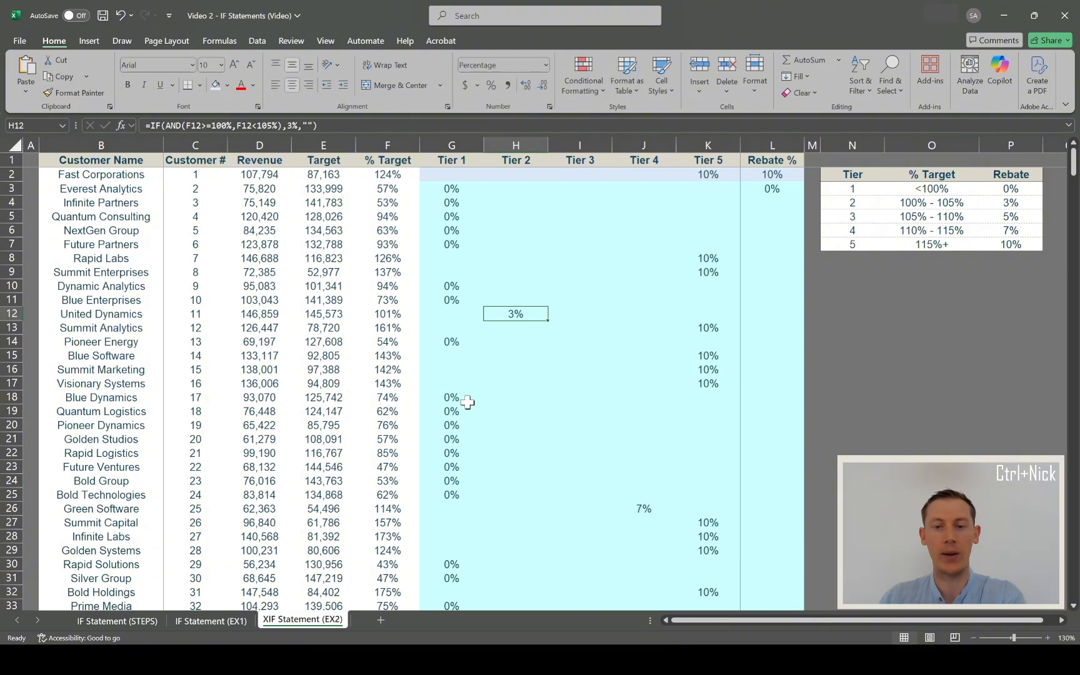
Copy the IFS formula from L3 down to L21 and compare the Rebate % results with the Tier 1 to Tier 5 columns
left_click(760, 195)
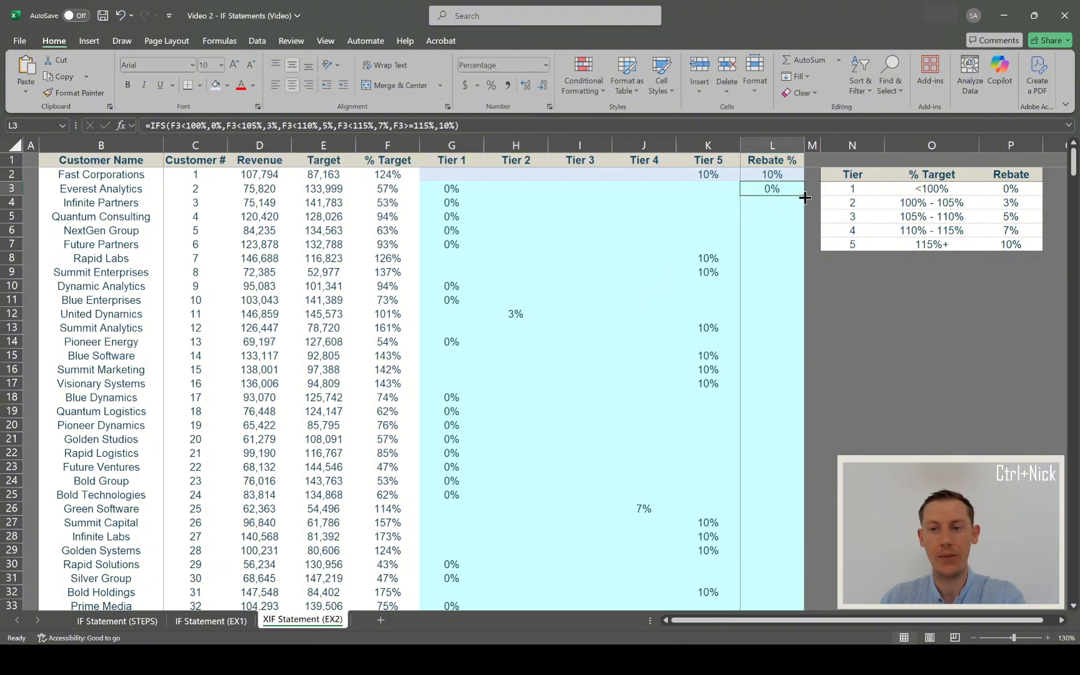
left_click_drag(804, 198, 787, 434)
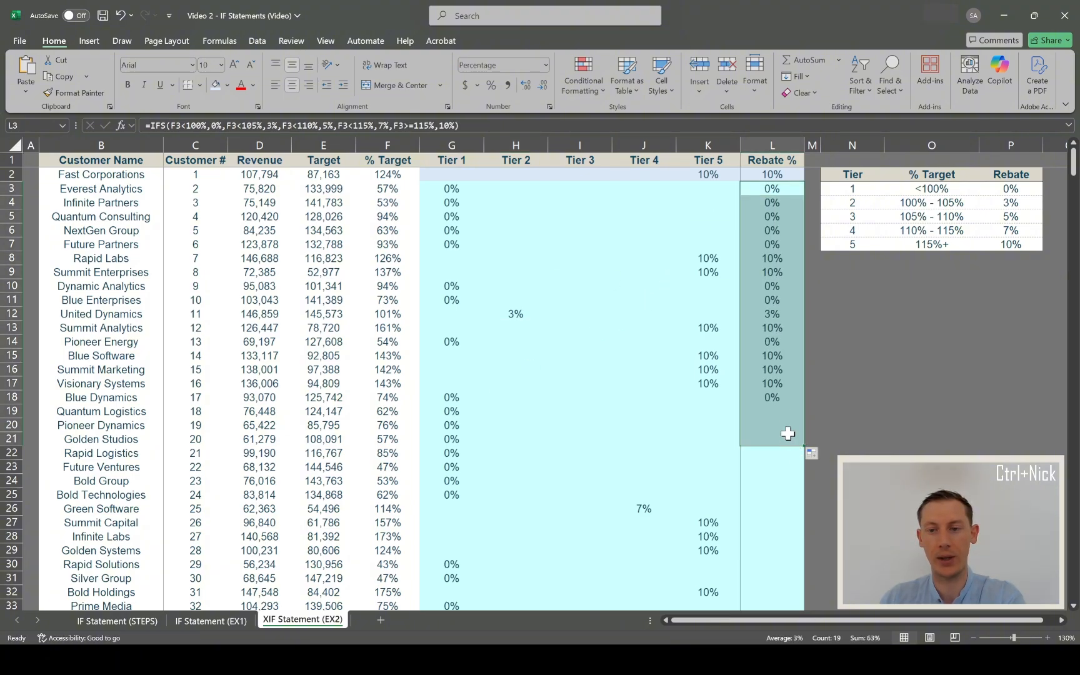
left_click_drag(705, 261, 760, 268)
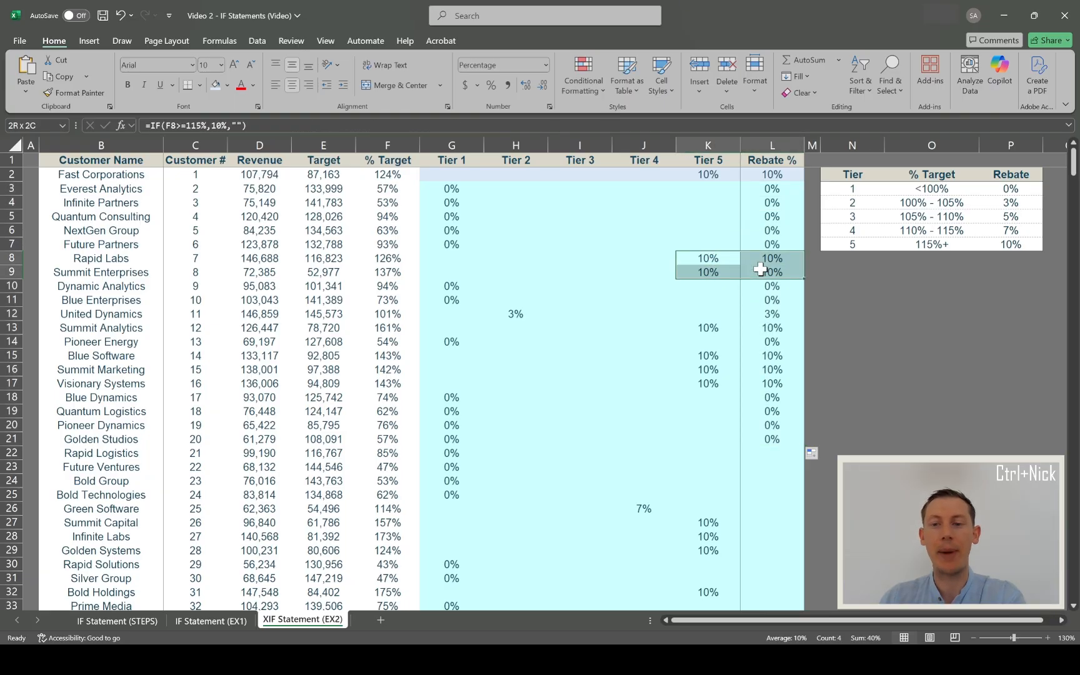
left_click_drag(513, 314, 771, 314)
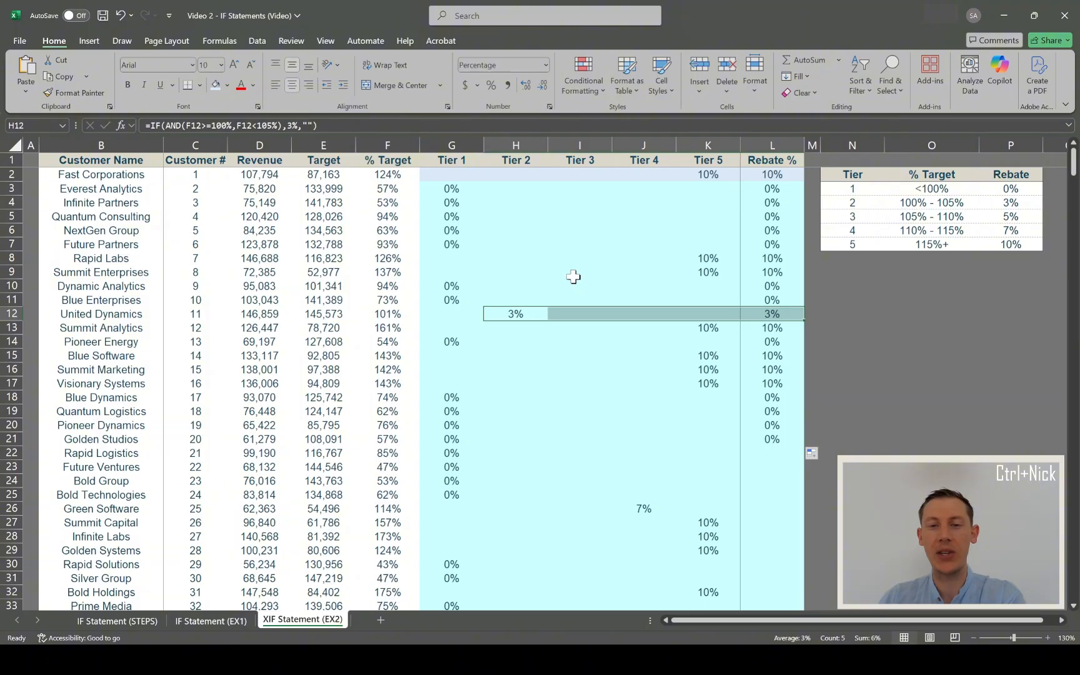
left_click_drag(441, 144, 709, 165)
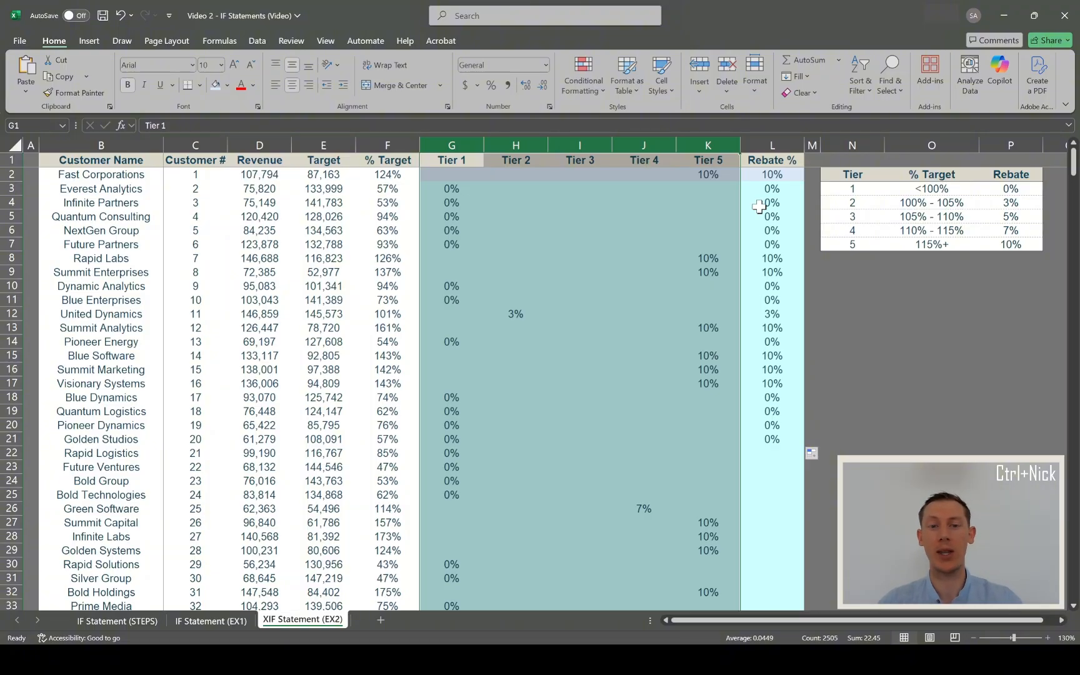
left_click_drag(443, 161, 714, 164)
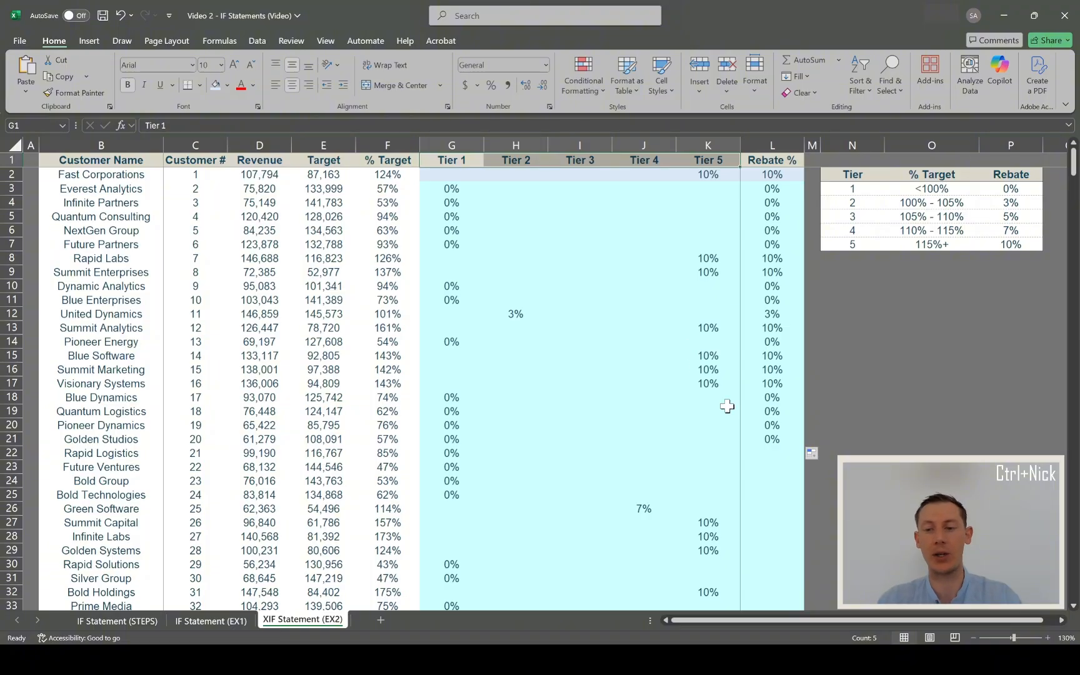
Fill the IFS formula from L21 down the rest of the Rebate % column and spot-check the formulas in several cells
left_click(775, 437)
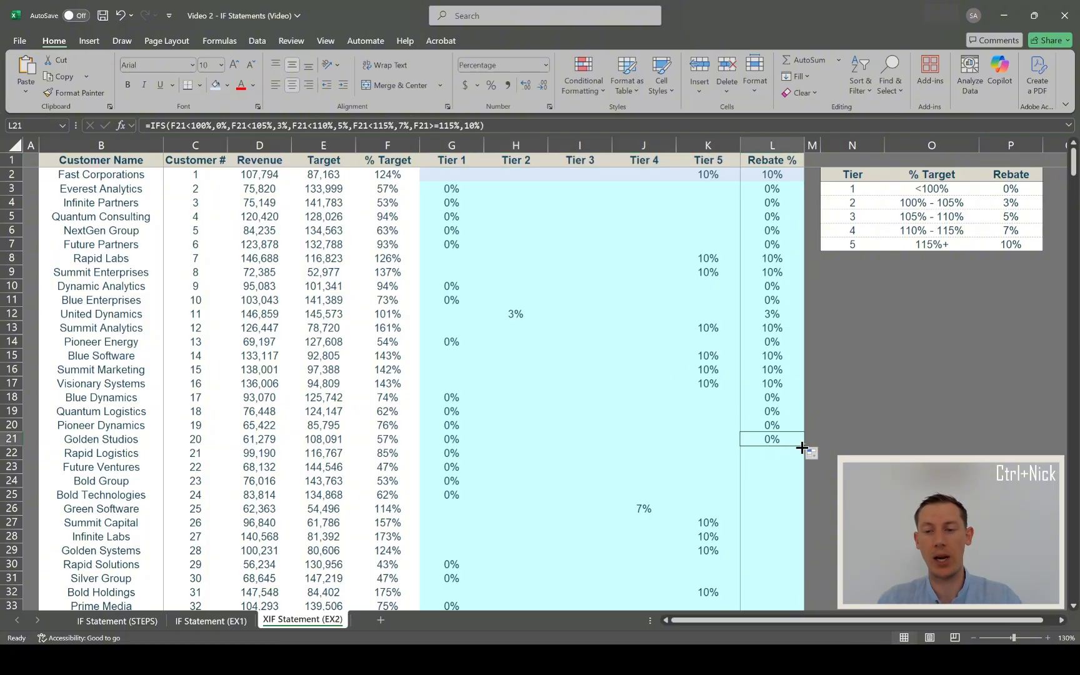
double_click(803, 447)
left_click(773, 427)
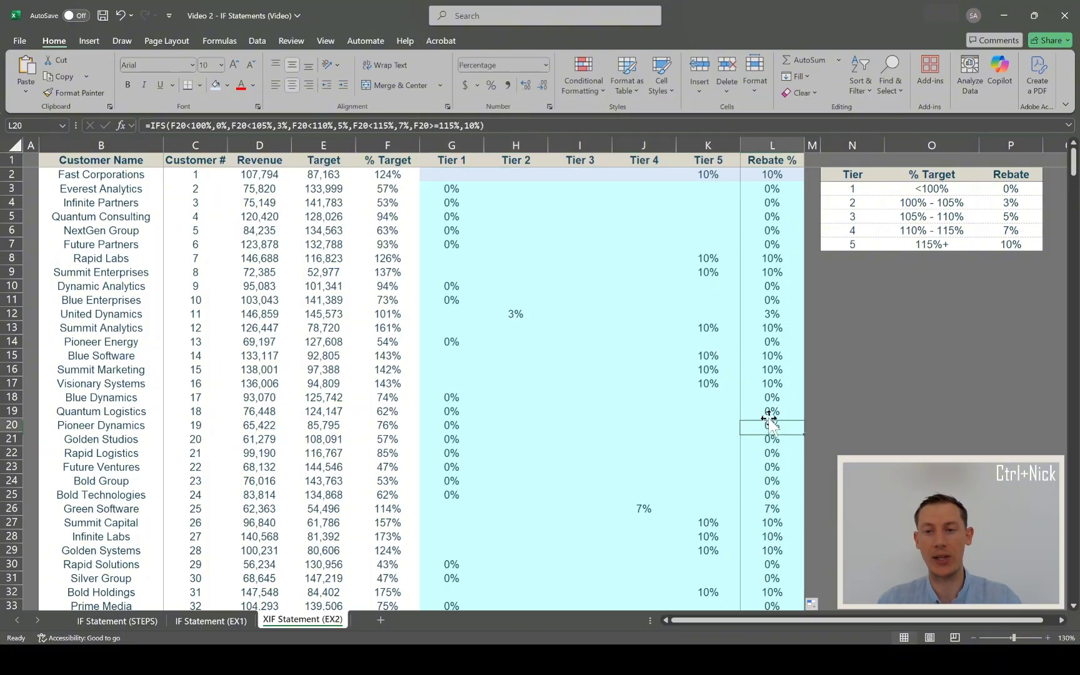
left_click(770, 286)
left_click(770, 231)
left_click(769, 313)
left_click(768, 244)
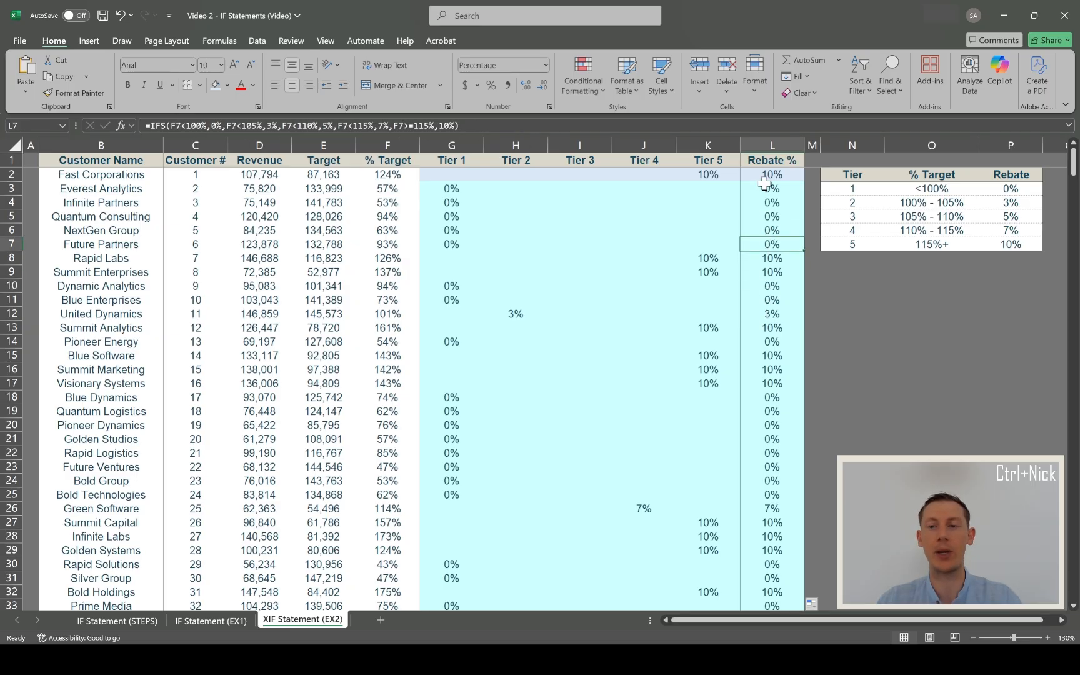
left_click(766, 186)
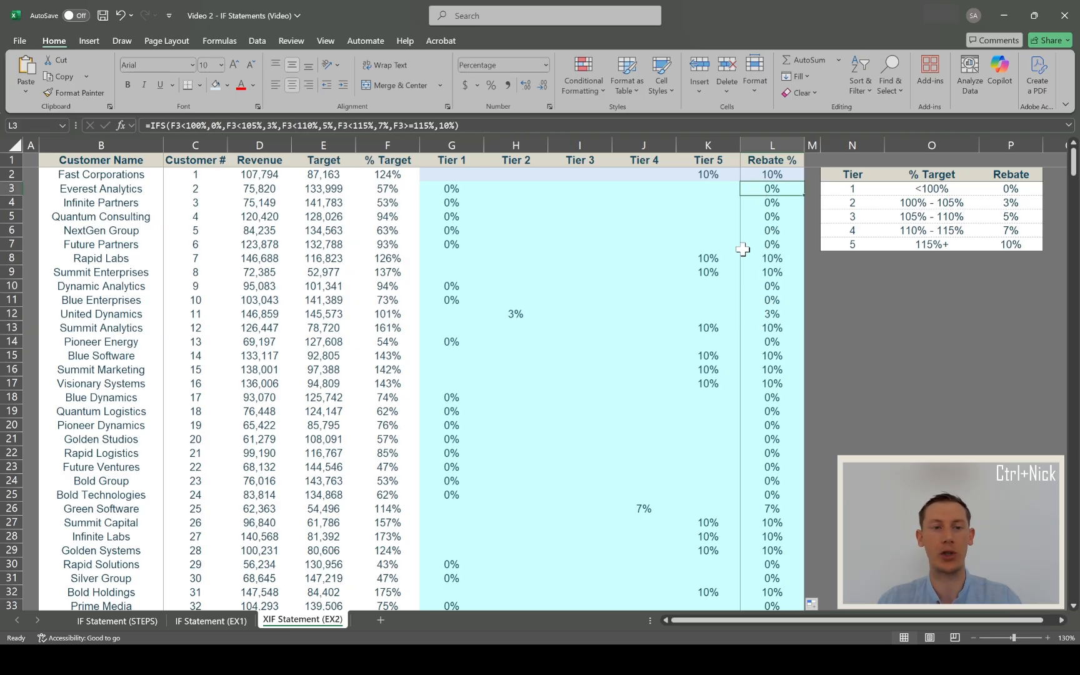
Review the separate IF formulas in the Tier 1 to Tier 5 columns of rows 2 and 3
left_click(439, 178)
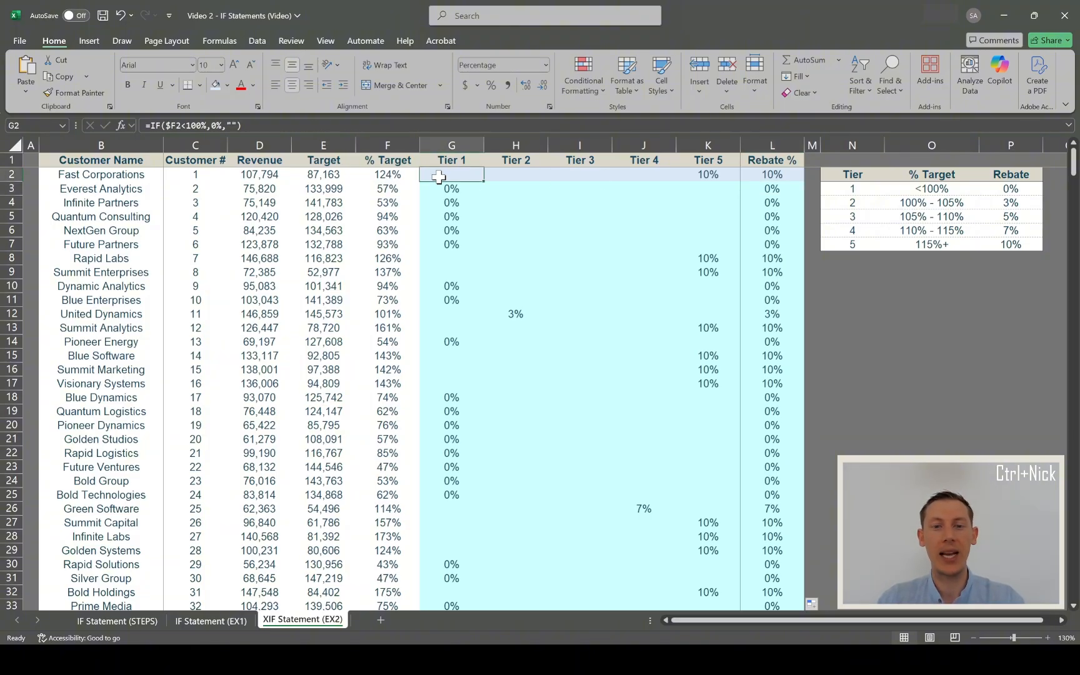
left_click_drag(436, 178, 714, 177)
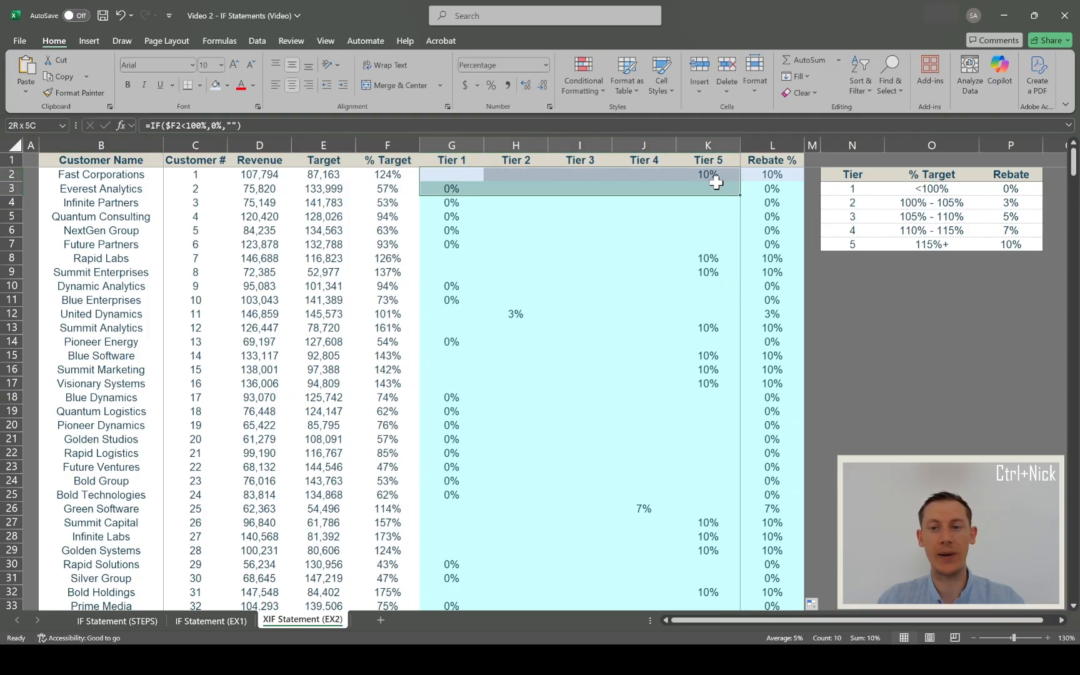
left_click(455, 171)
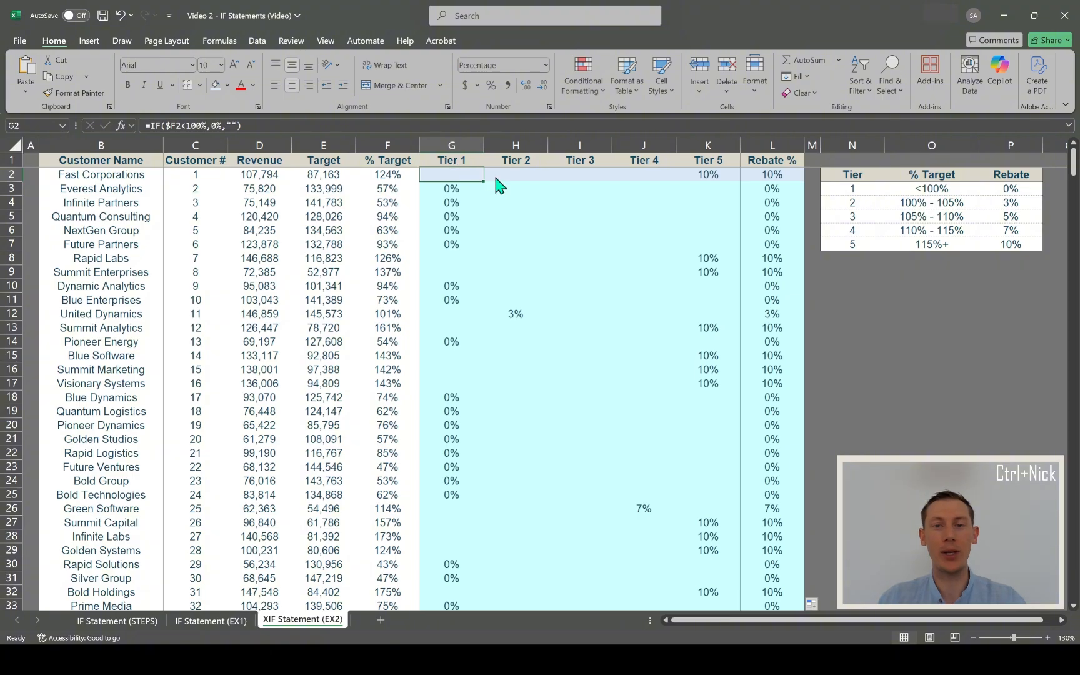
left_click(529, 173)
left_click(596, 175)
left_click(654, 175)
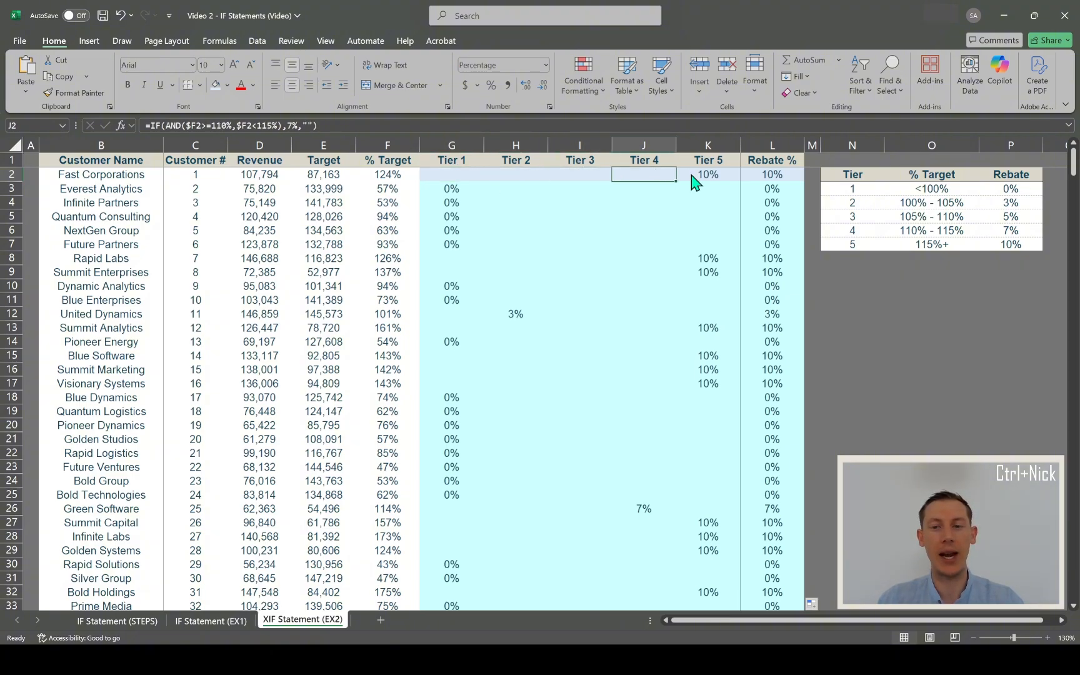
left_click(703, 178)
left_click(443, 188)
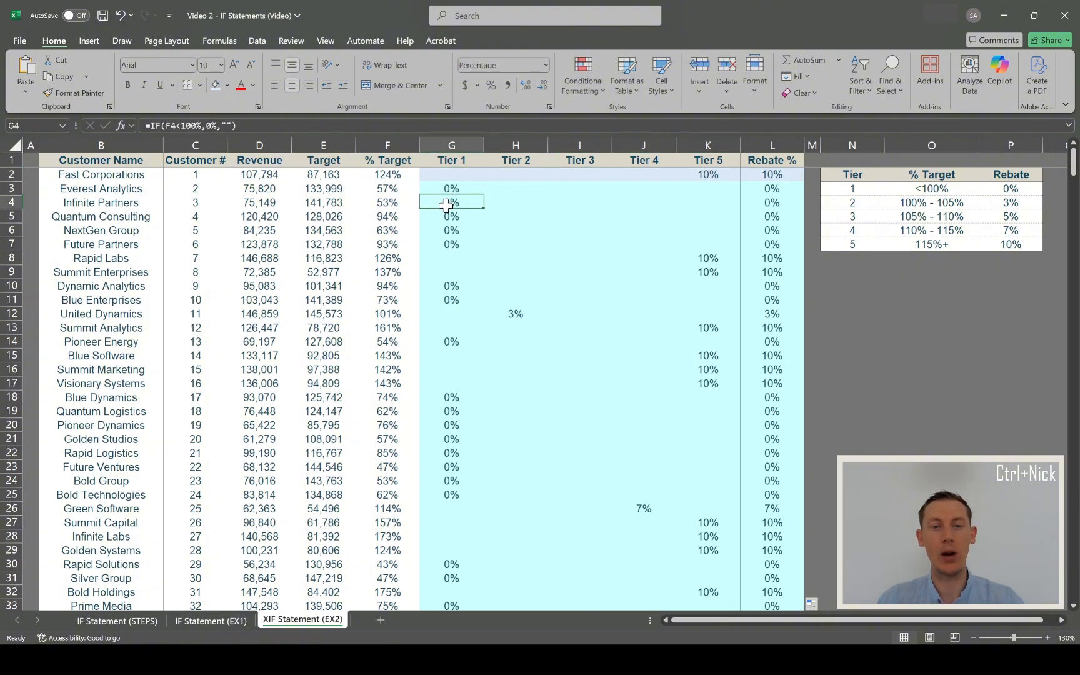
left_click(506, 189)
left_click(578, 191)
left_click(653, 190)
left_click(681, 191)
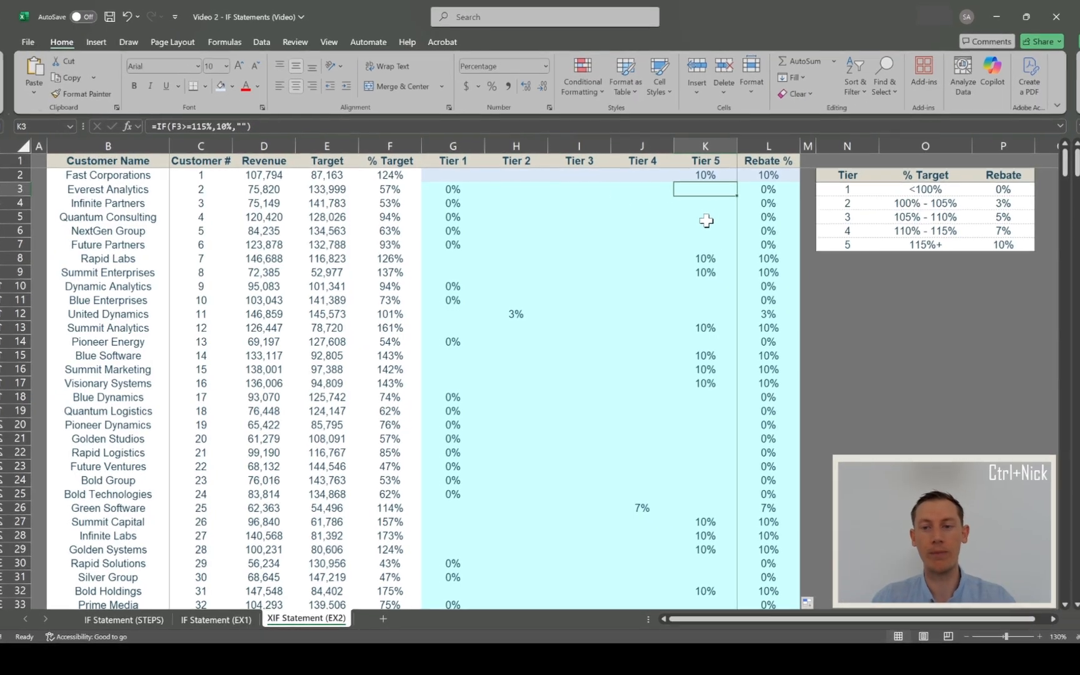